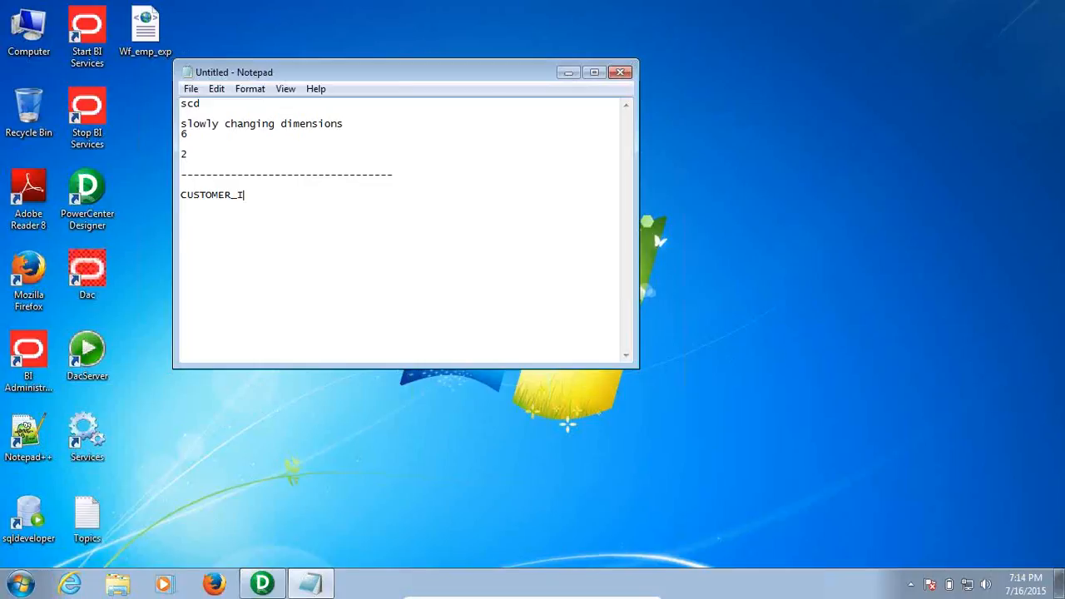
Type the header ID CNAME CADDR CPHNO CEMAIL, then a first row with ID 1, name A and an address
text(CNAME CADDR CPHNO)
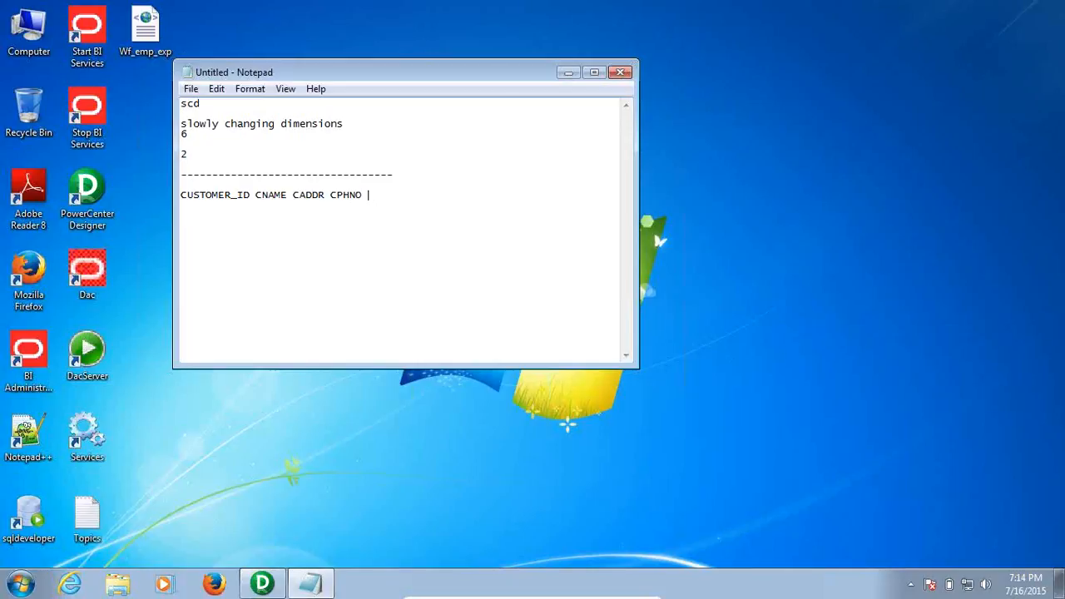
text( CEMAIL)
key(Return)
text(1           A)
key(BackSpace)
key(BackSpace)
text(BHEL,HYD)
Widen the header spacing and add the customer's phone number and e-mail address to row 1
click(331, 195)
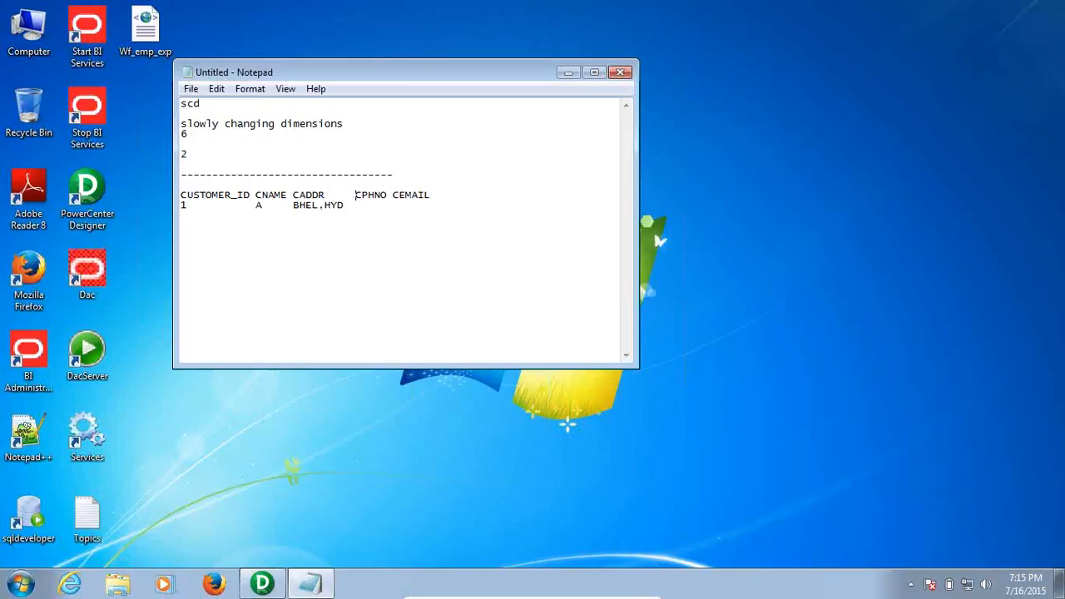
key(Down)
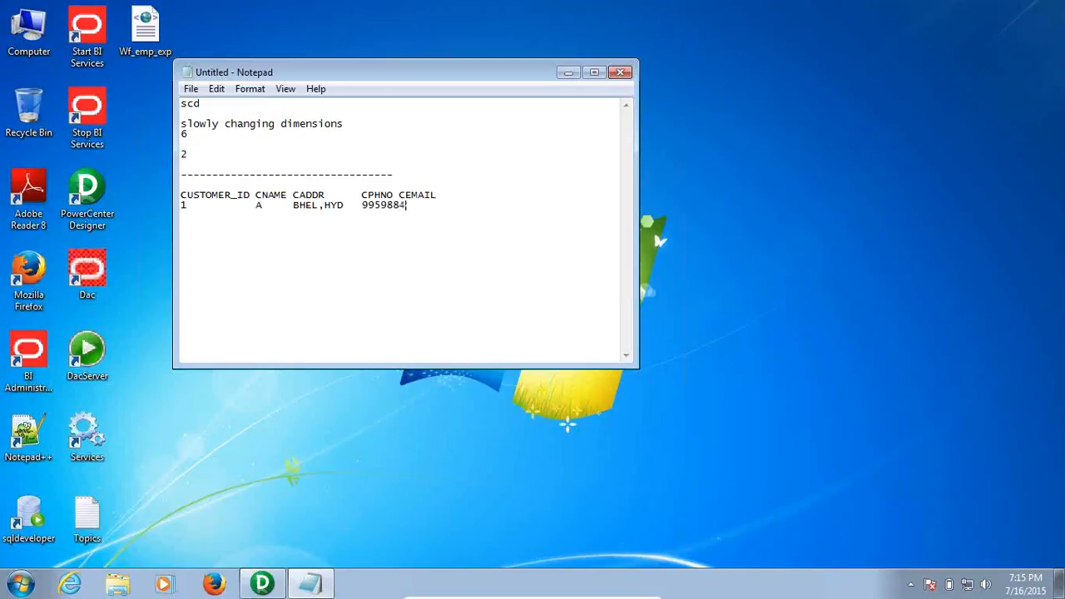
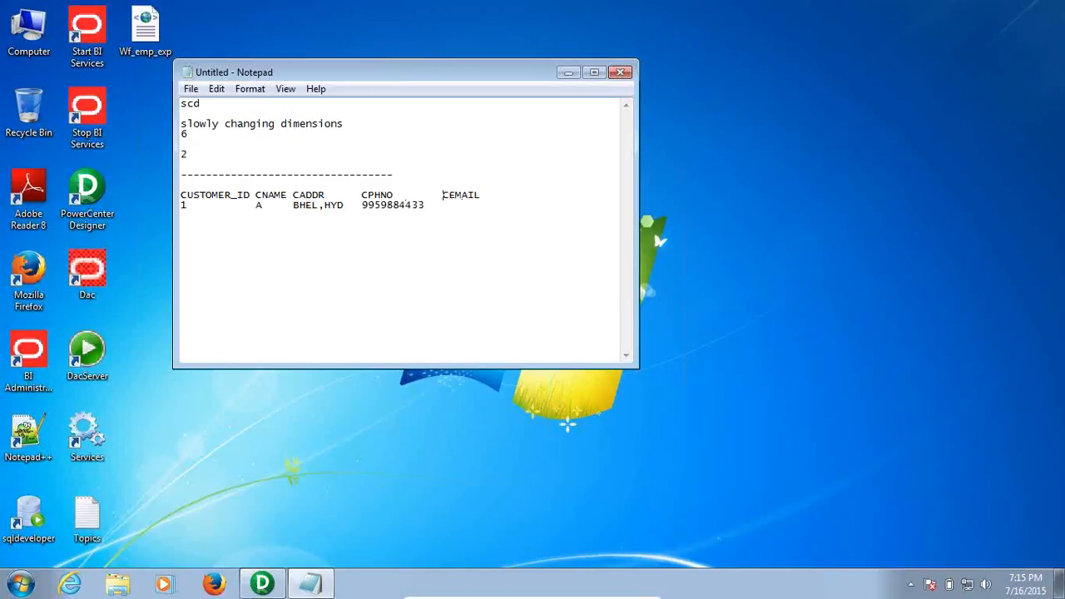
key(Down)
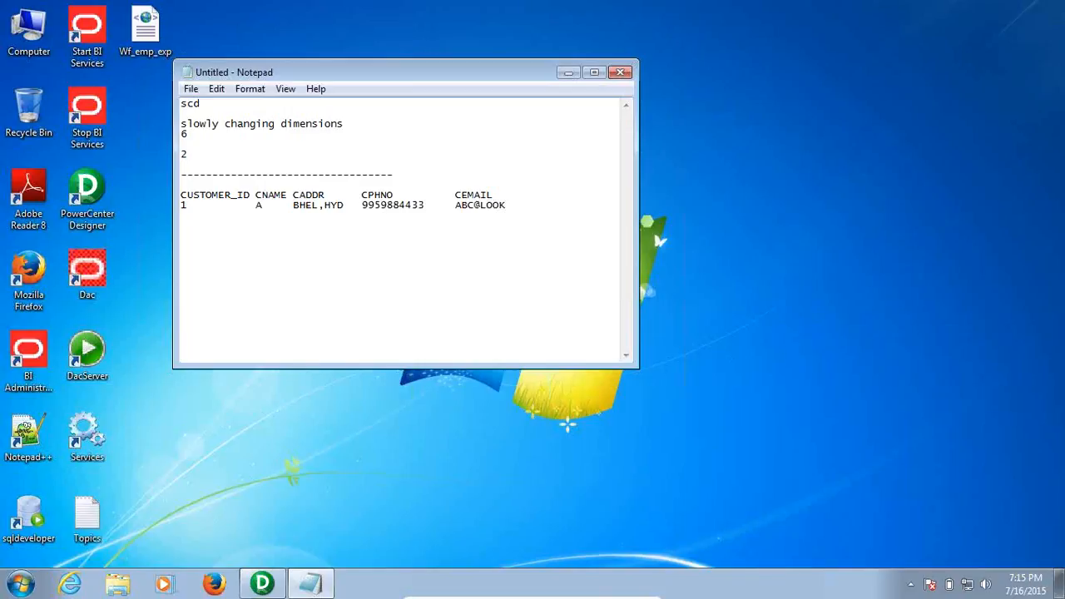
Overwrite the address in the customer data row with a different address
click(574, 206)
drag(293, 208, 344, 210)
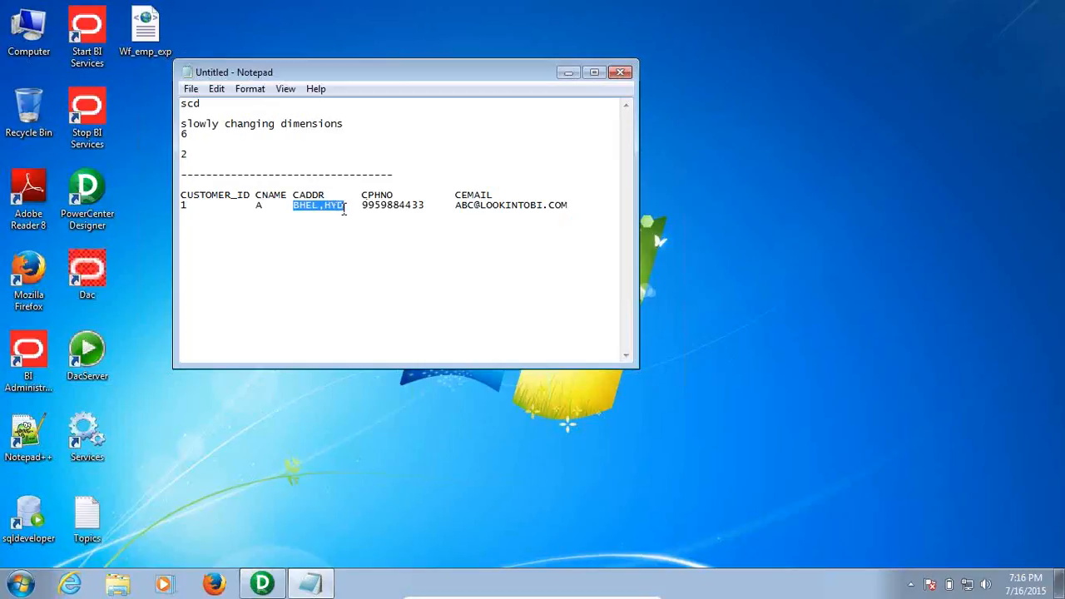
text(COR)
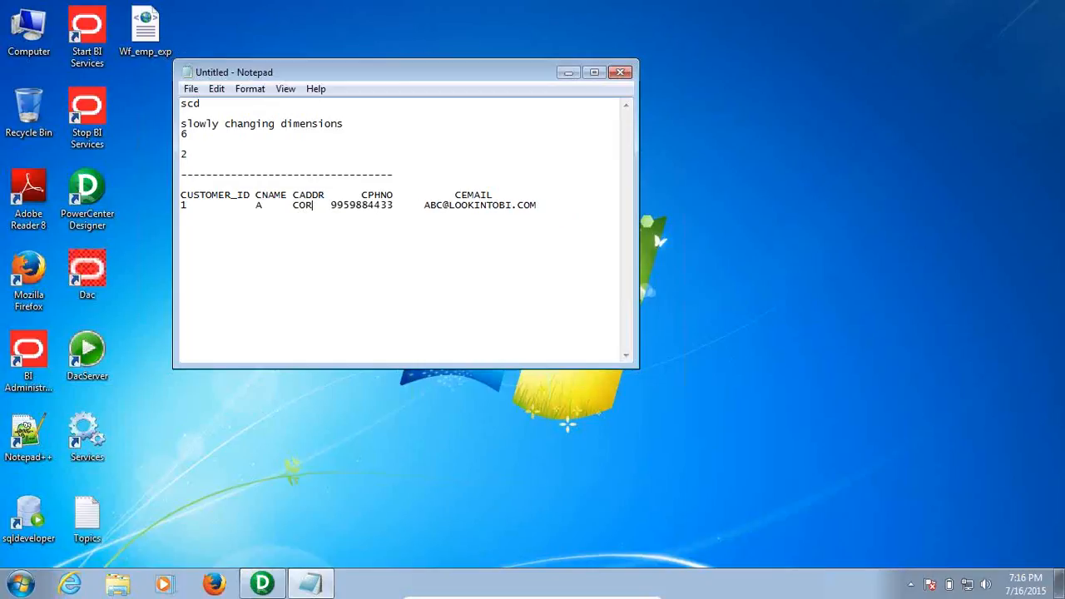
text(A,)
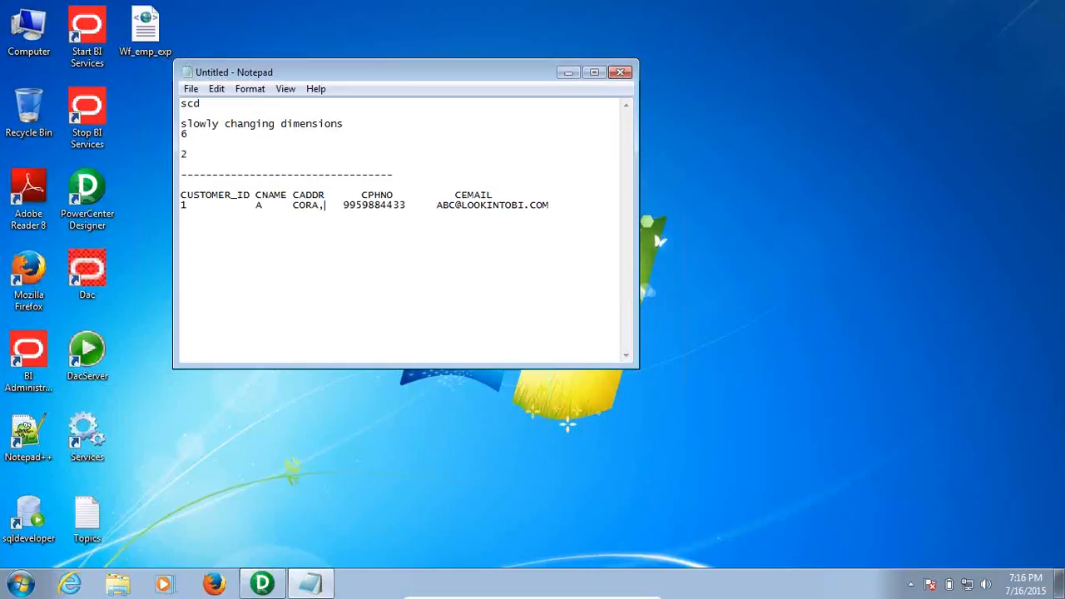
text(BNG)
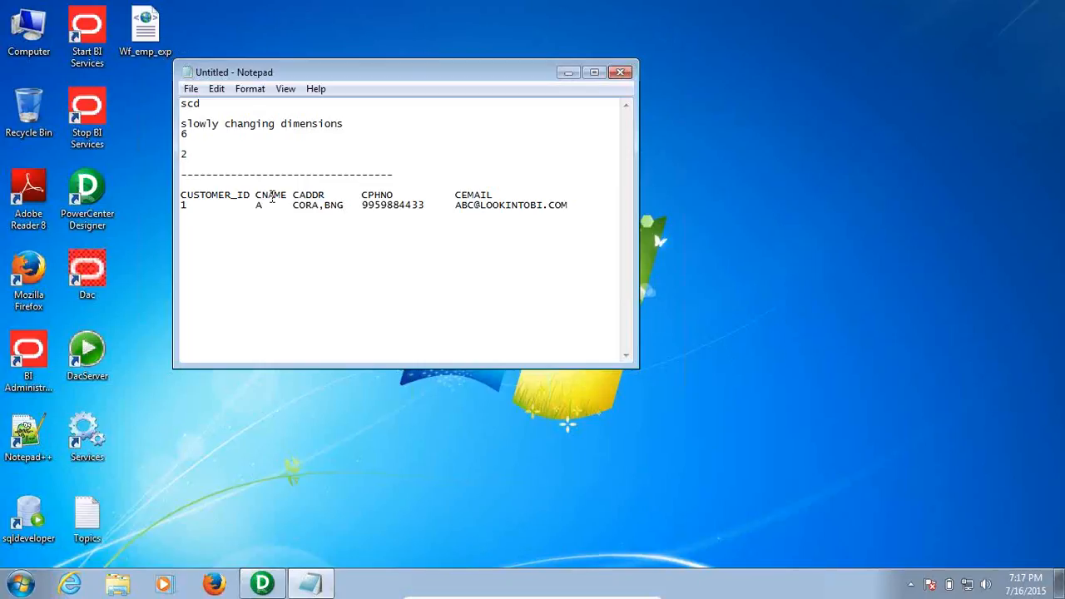
drag(261, 209, 266, 211)
click(302, 214)
drag(308, 208, 553, 204)
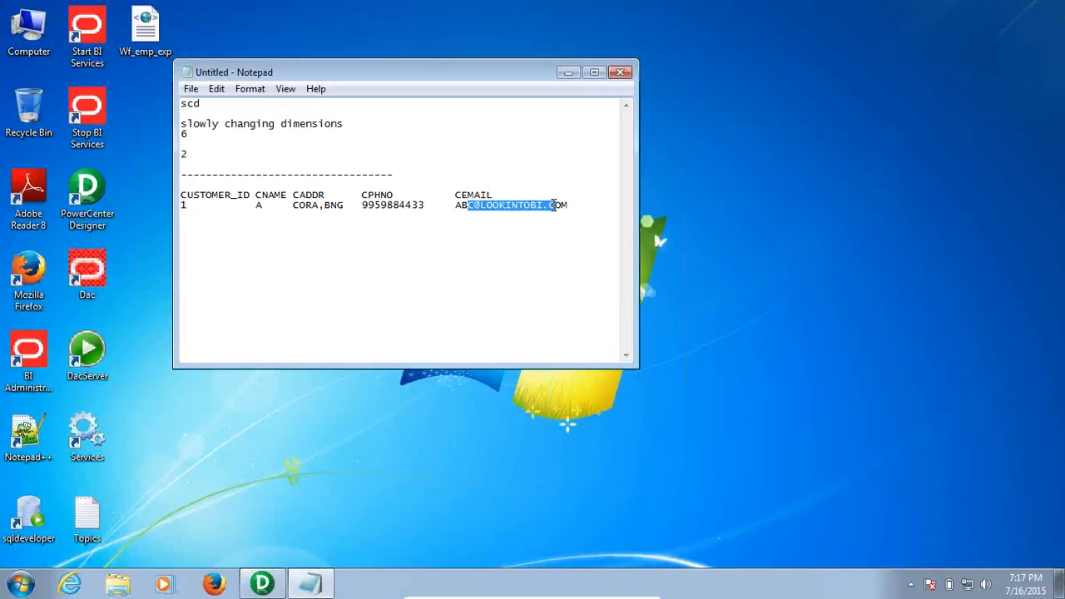
drag(264, 207, 163, 206)
click(192, 205)
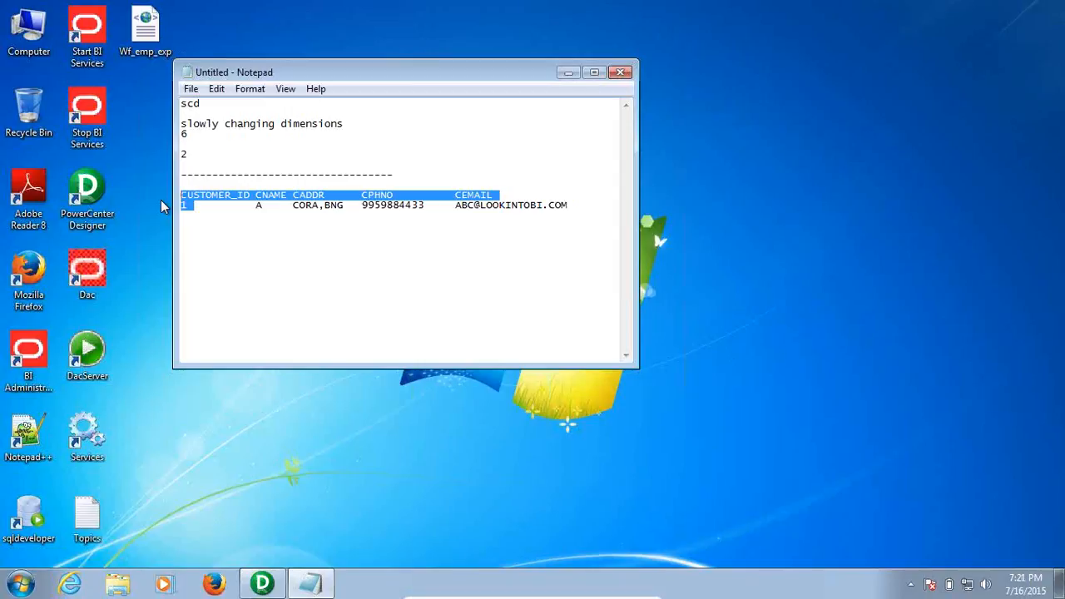
Undo the address edit so the customer row shows its original address again
click(405, 204)
key(ctrl+z)
key(ctrl+z)
key(ctrl+z)
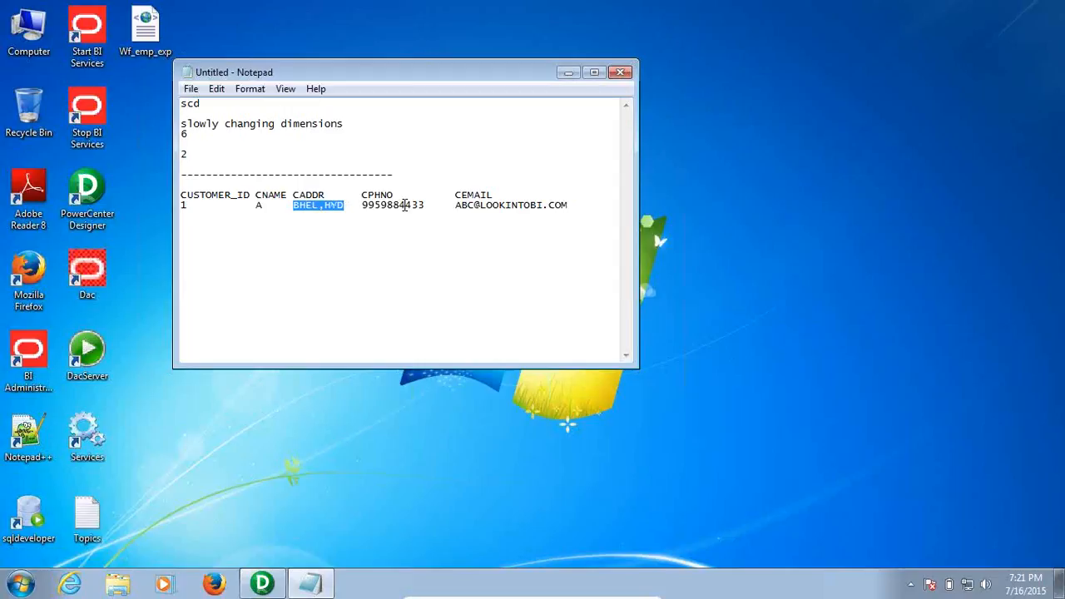
click(584, 205)
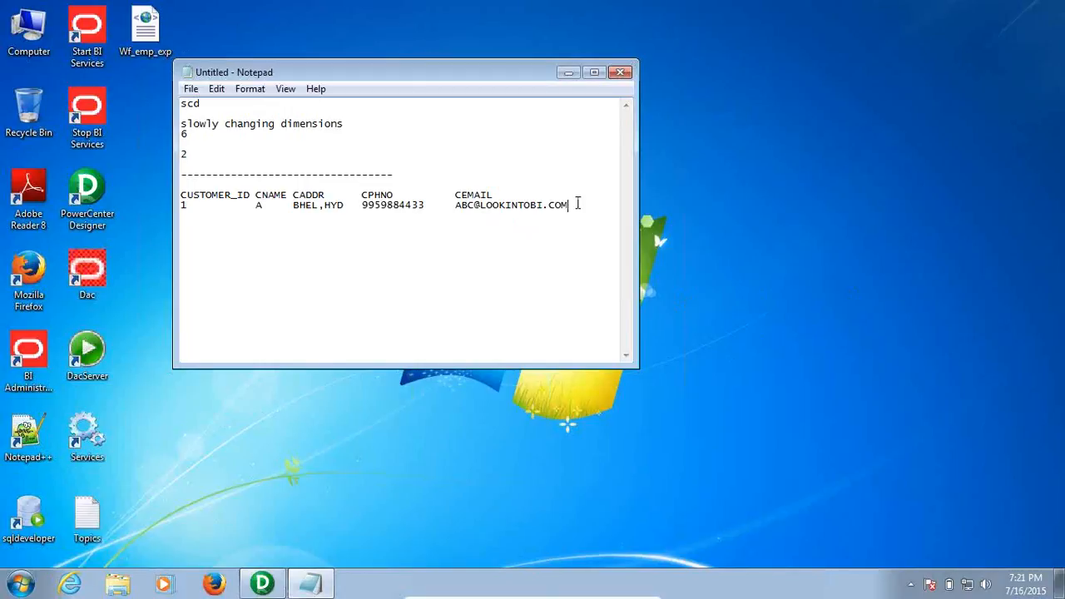
Append OLTP to the end of the dashed line
click(442, 205)
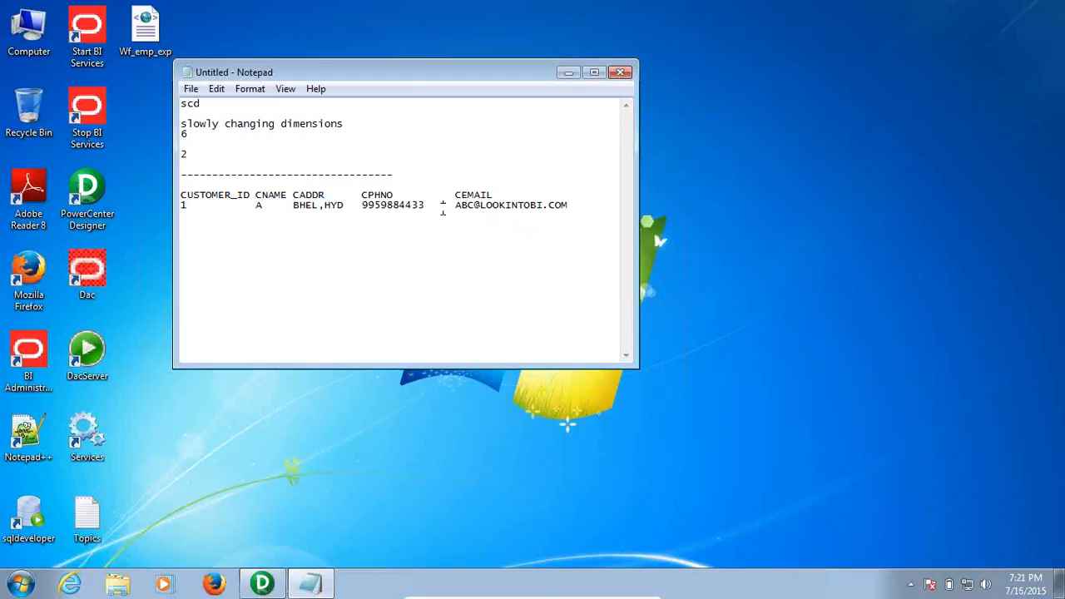
click(408, 172)
text(OL)
text(')
key(BackSpace)
text(TP)
Add a DWH label and paste a copy of the customer header and data row under it
key(Return)
key(Return)
text(DWH)
drag(595, 204, 129, 196)
key(ctrl+c)
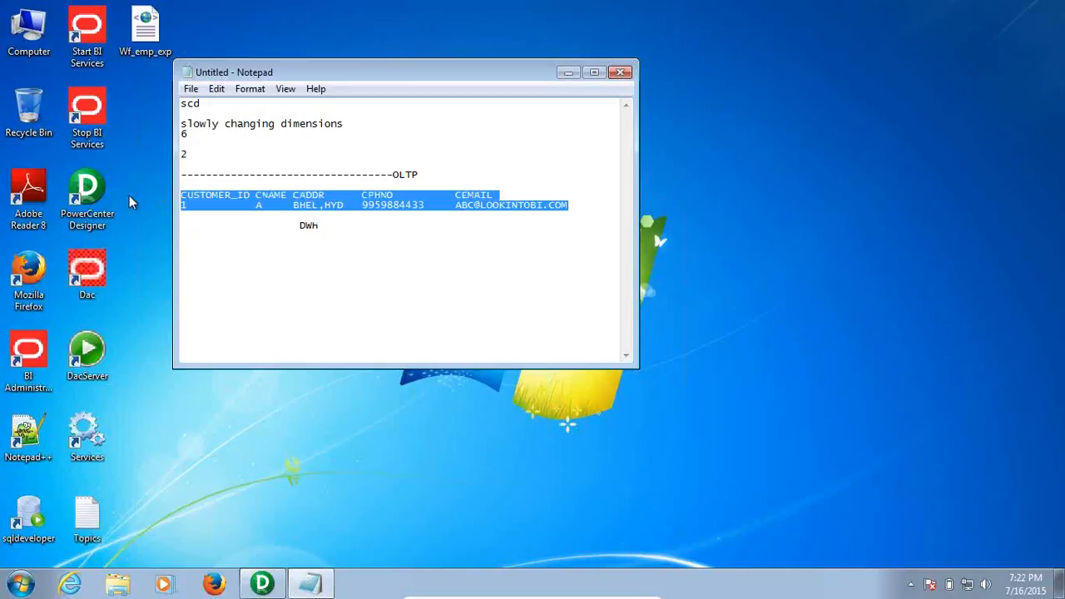
click(357, 226)
key(Return)
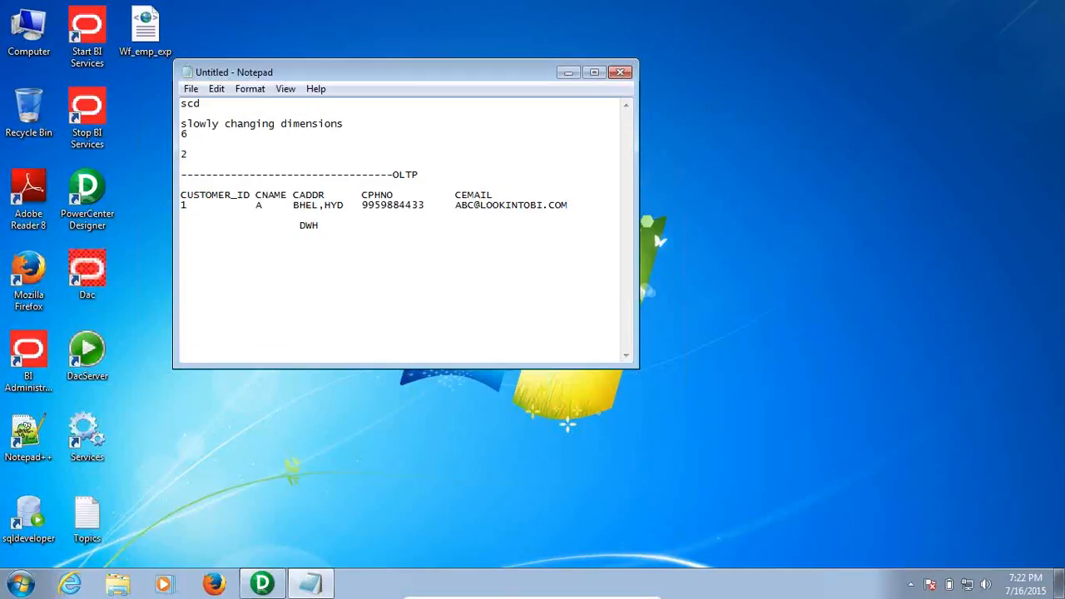
key(ctrl+v)
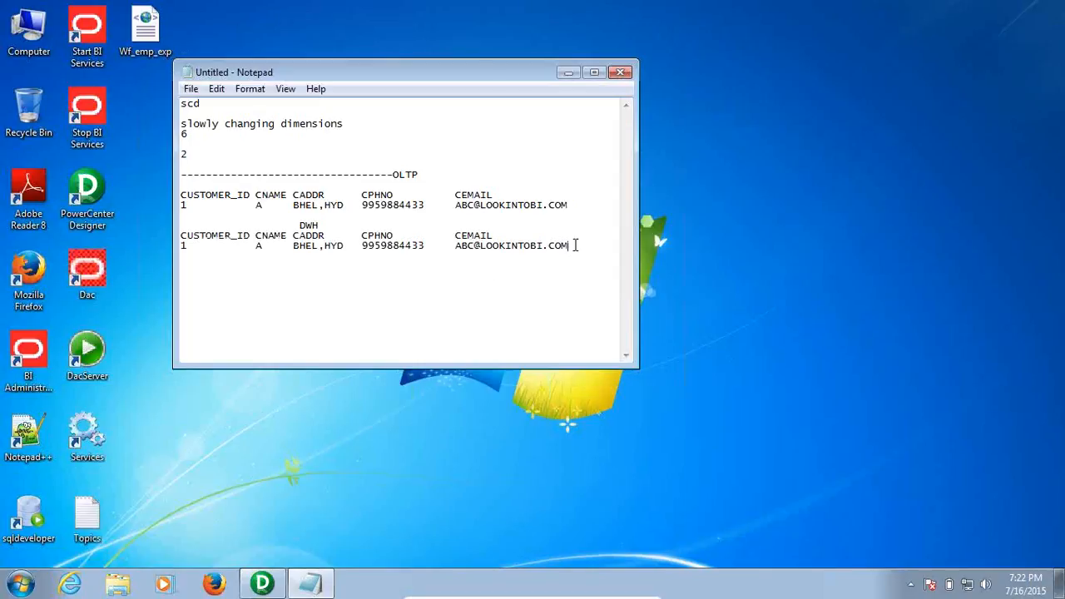
drag(573, 205, 340, 202)
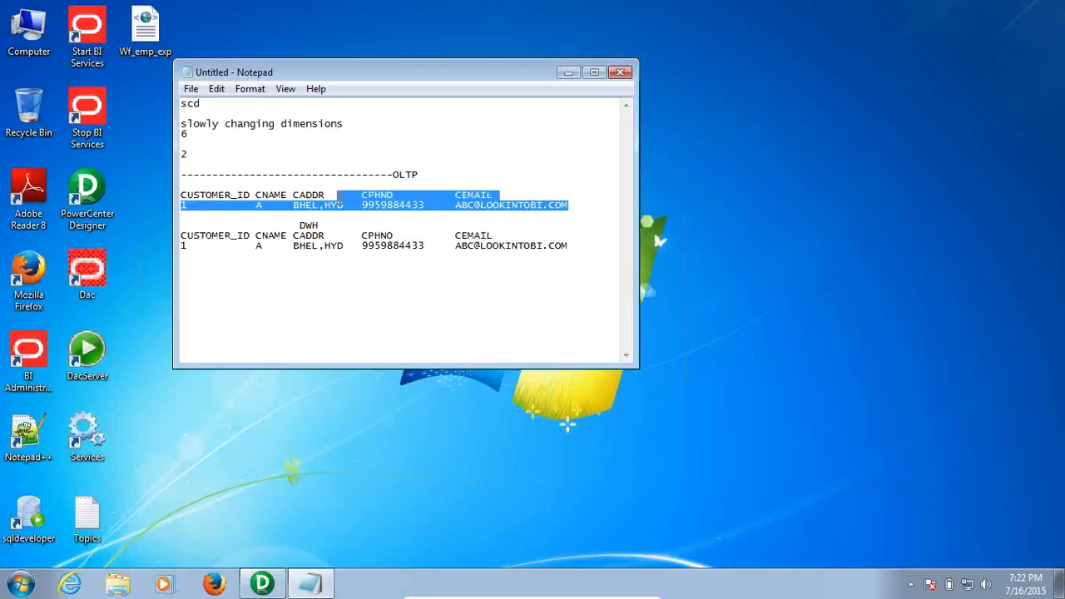
drag(579, 246, 381, 245)
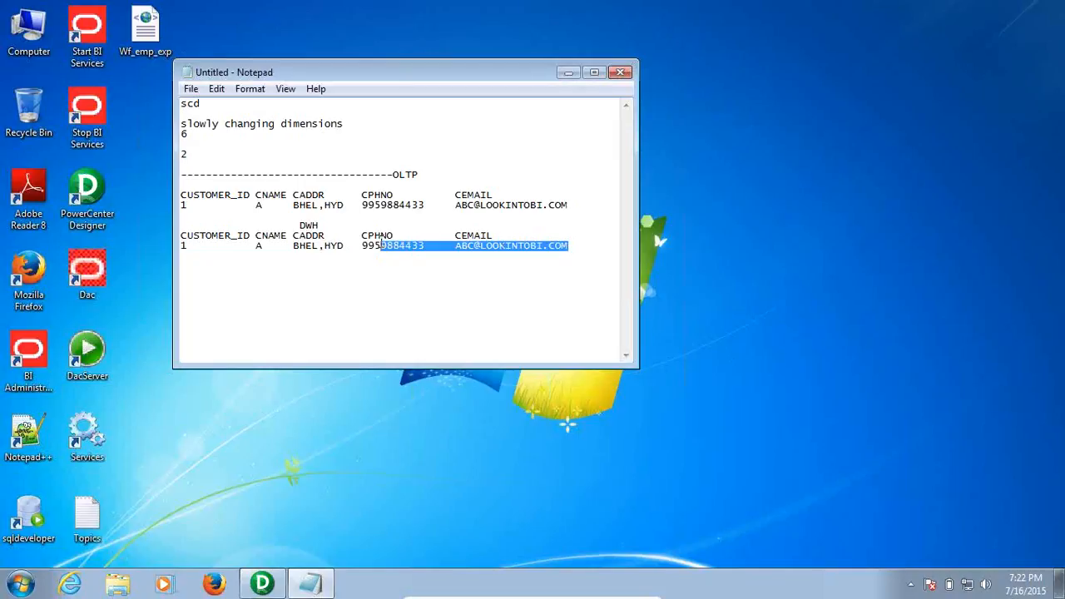
click(411, 208)
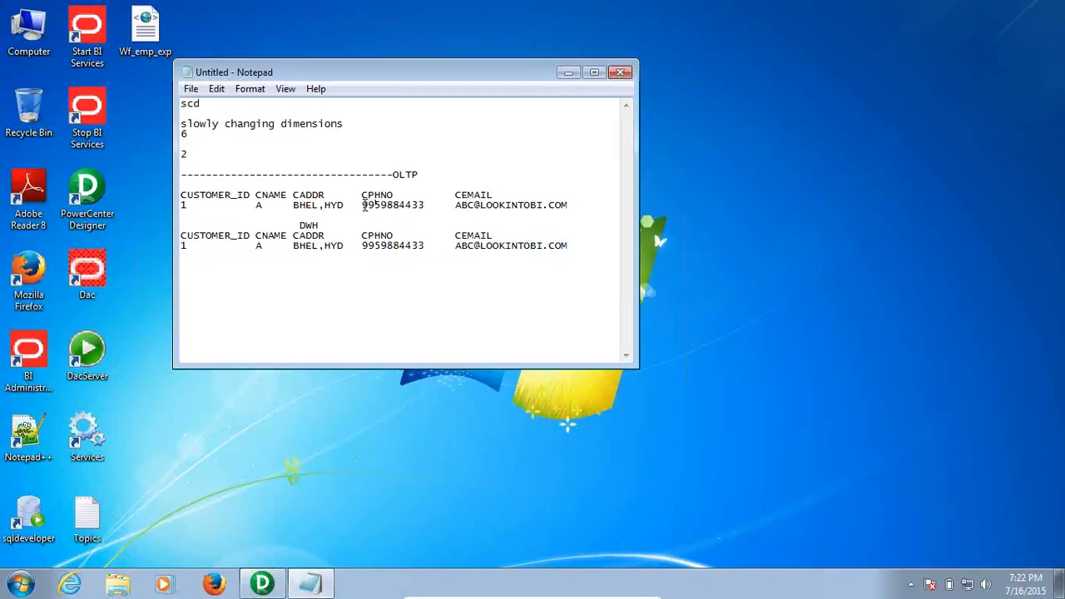
Replace the address on the upper OLTP row, leaving the DWH copy unchanged
drag(342, 205, 295, 207)
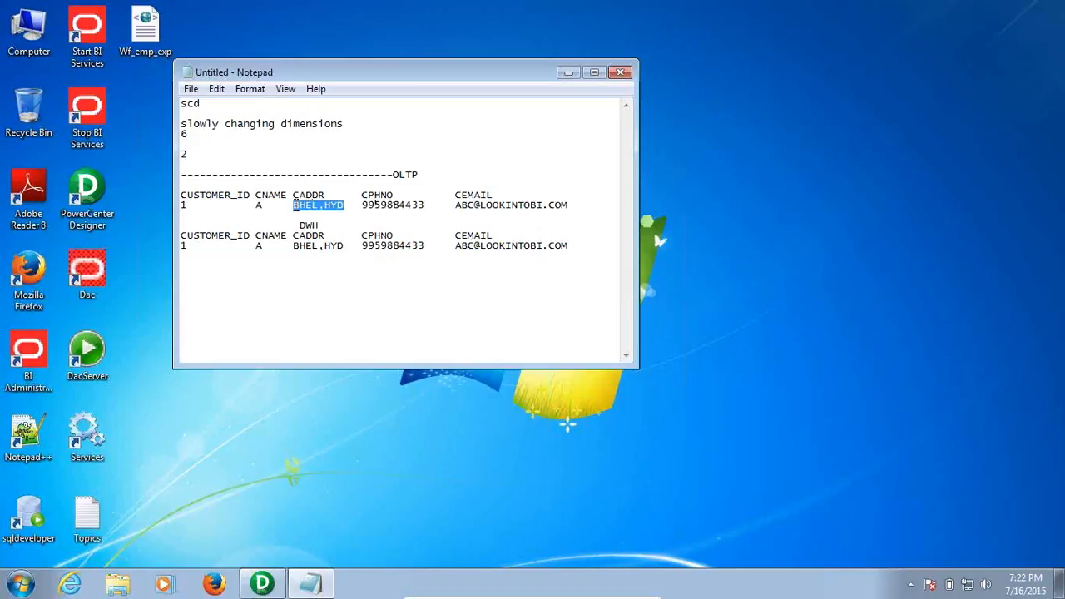
text(CORA)
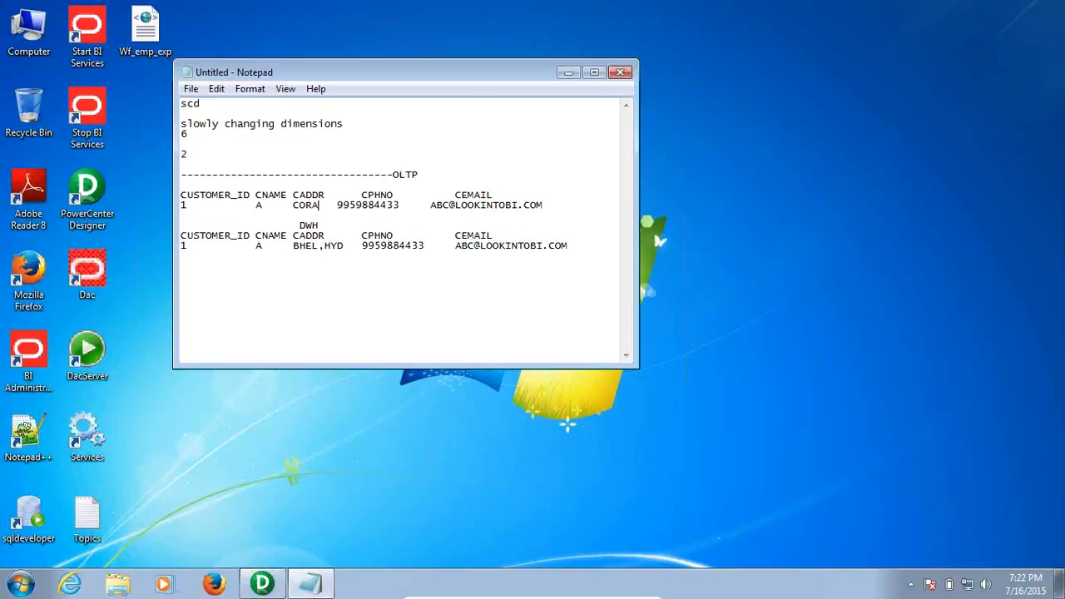
text(,BNG)
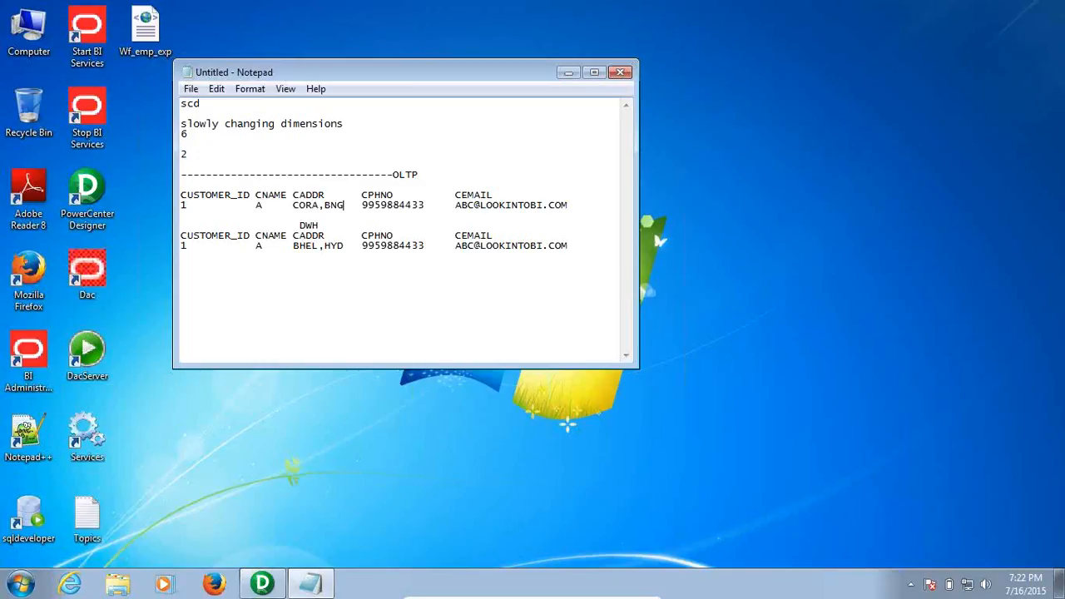
Insert a blank line between the DWH label and its copied customer table
drag(584, 200, 594, 231)
click(565, 205)
drag(195, 206, 181, 205)
drag(195, 246, 183, 246)
click(330, 225)
key(Return)
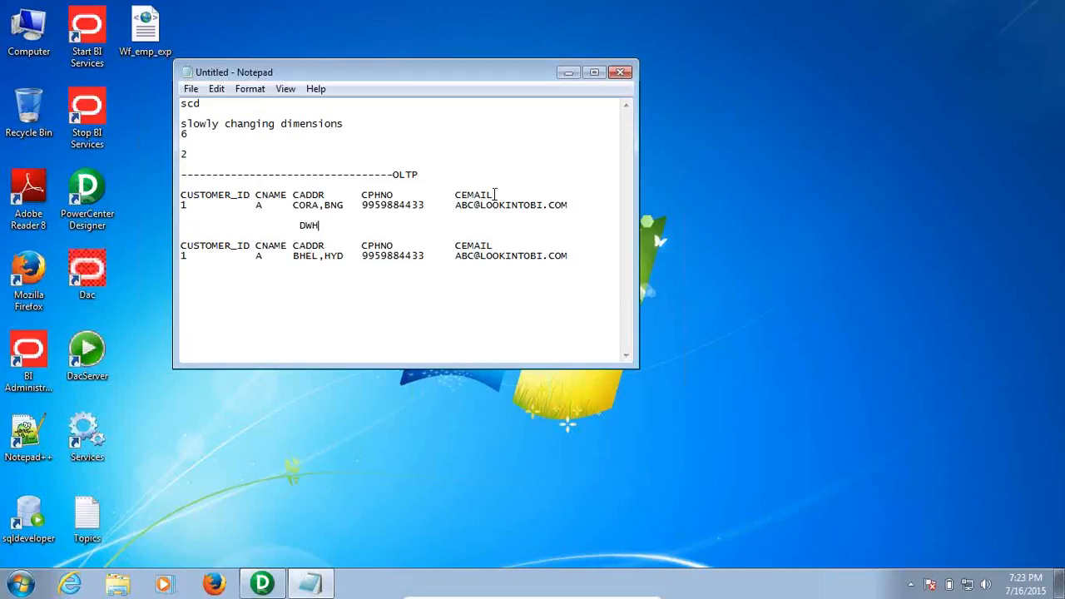
drag(575, 209, 448, 187)
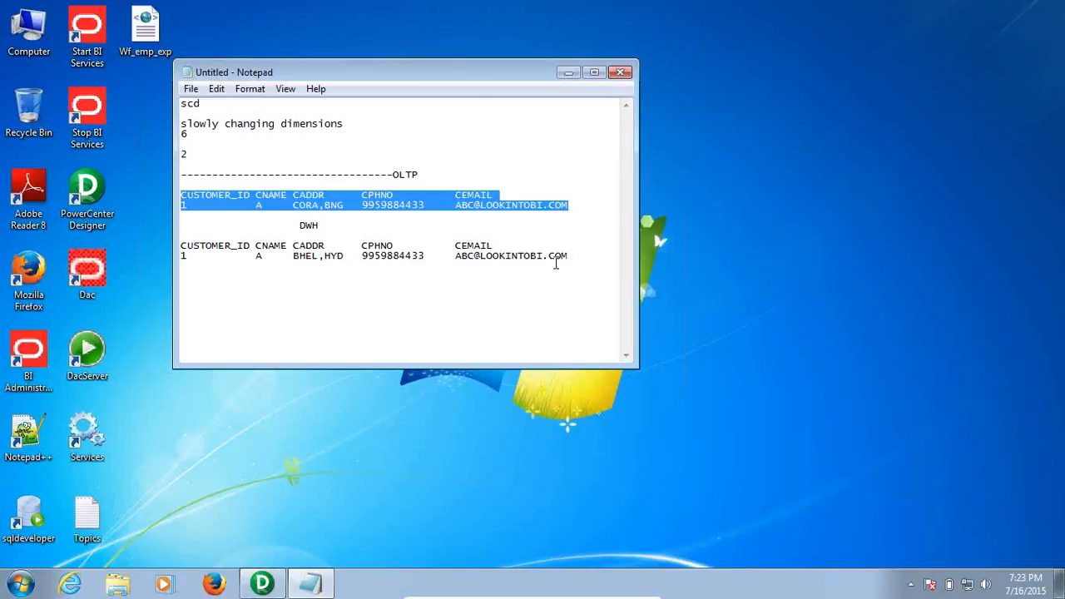
drag(579, 254, 467, 255)
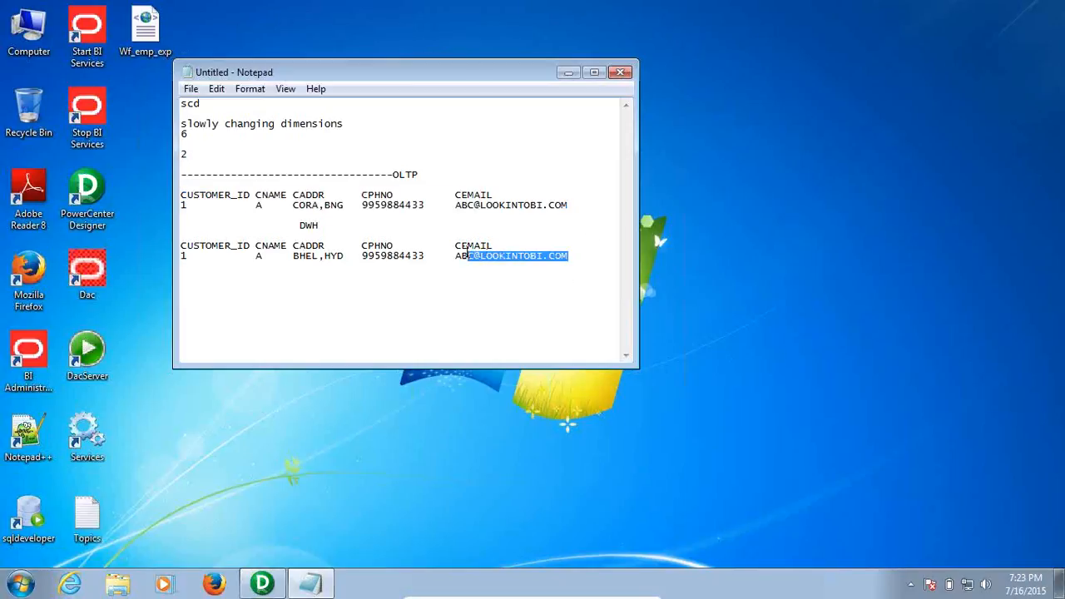
drag(291, 256, 340, 256)
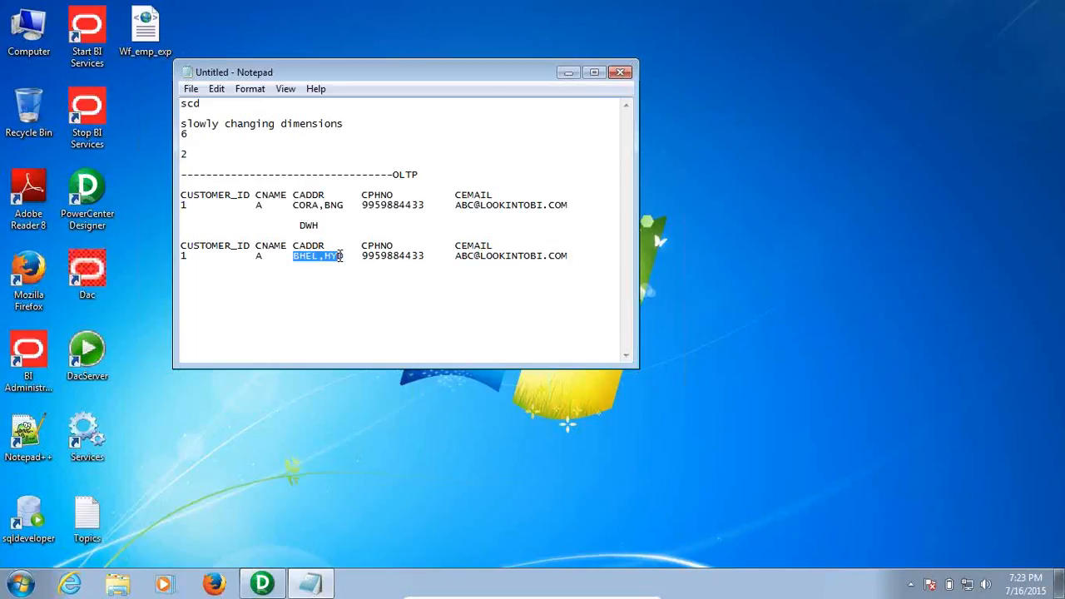
click(268, 256)
drag(244, 198, 348, 200)
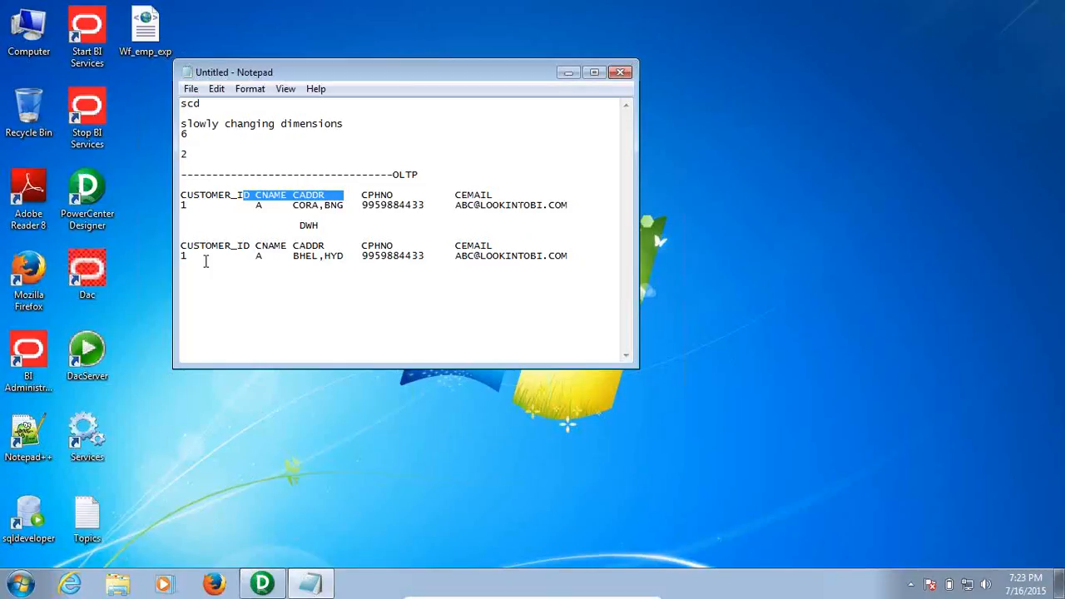
drag(199, 257, 158, 248)
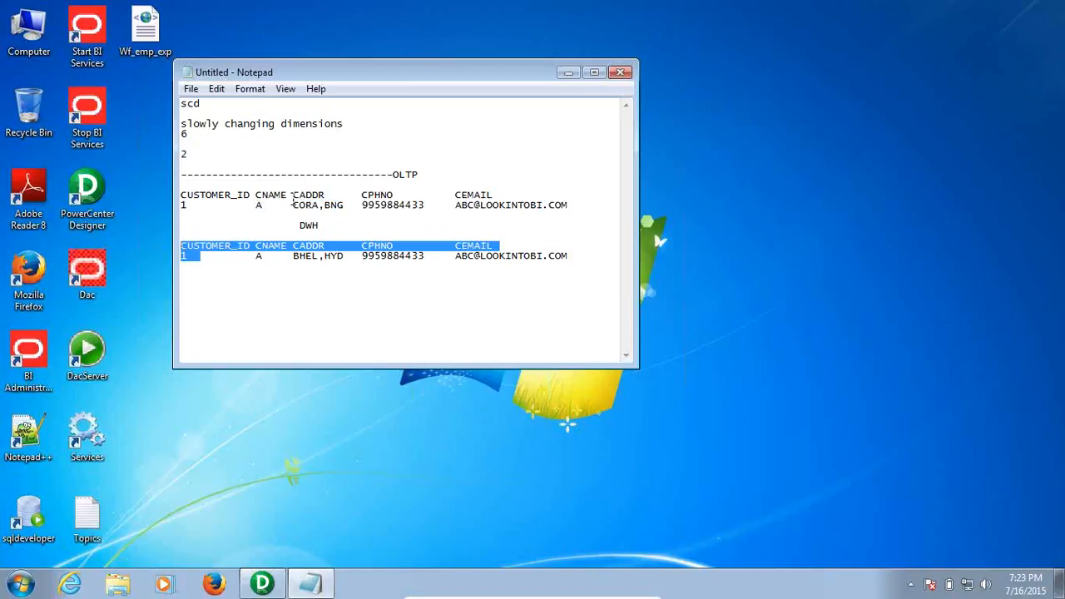
drag(238, 195, 350, 206)
drag(260, 256, 356, 261)
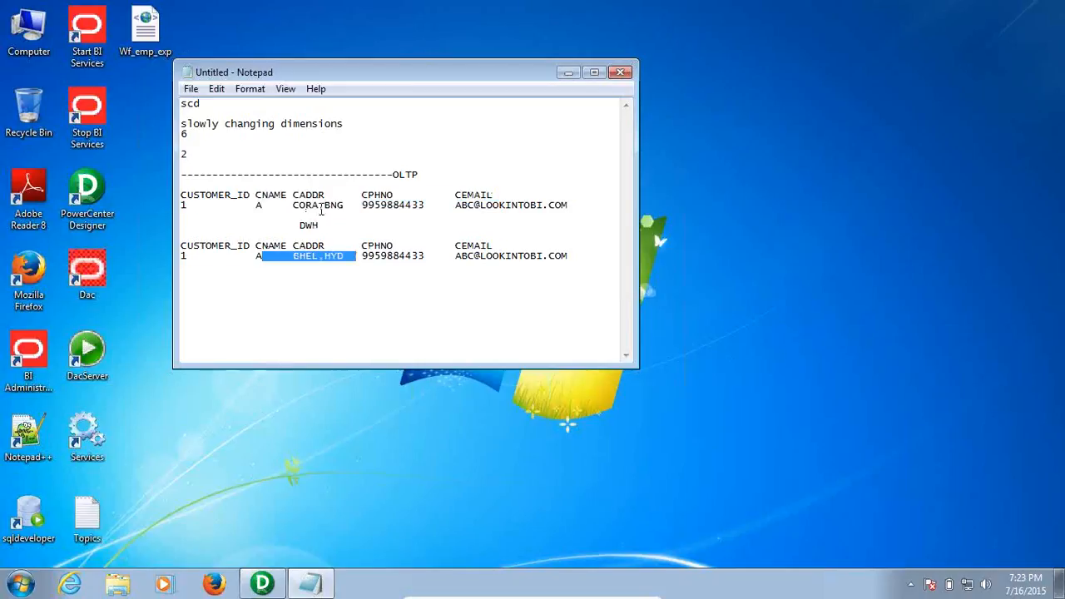
drag(293, 200, 338, 208)
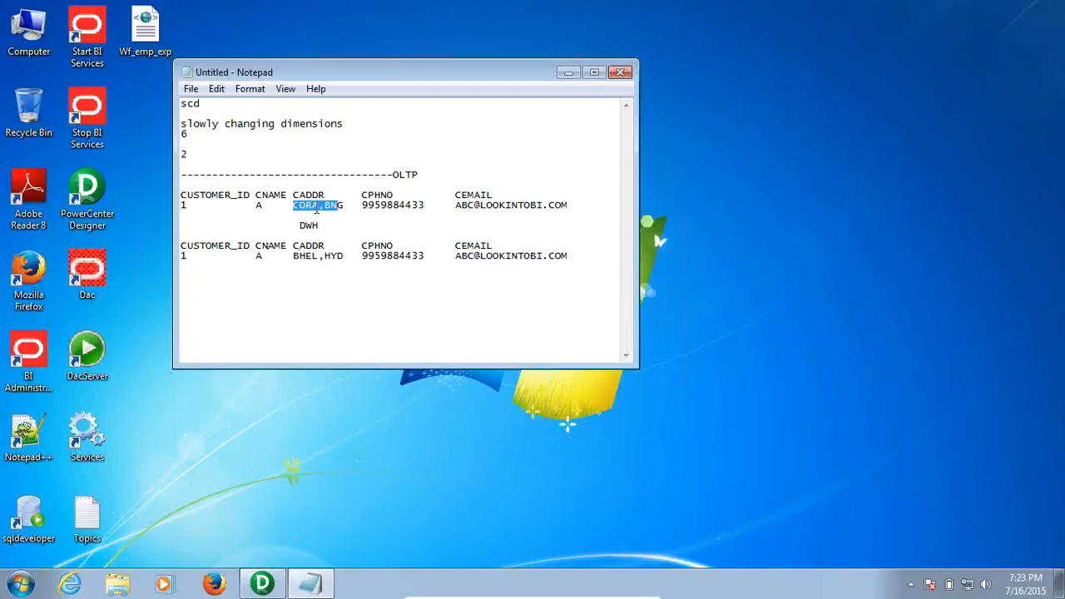
drag(345, 205, 292, 208)
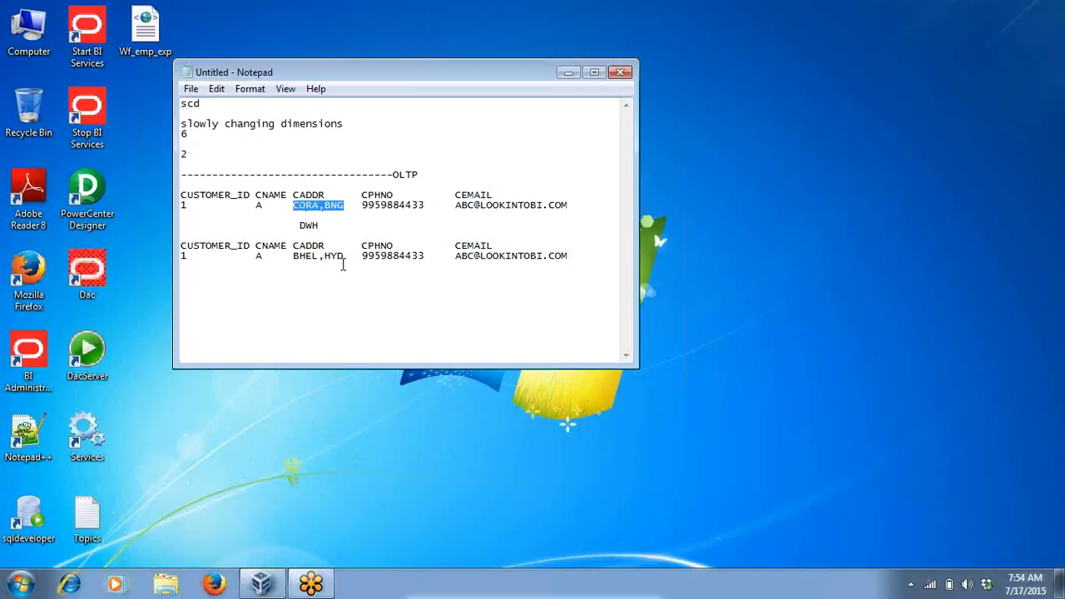
drag(343, 257, 293, 257)
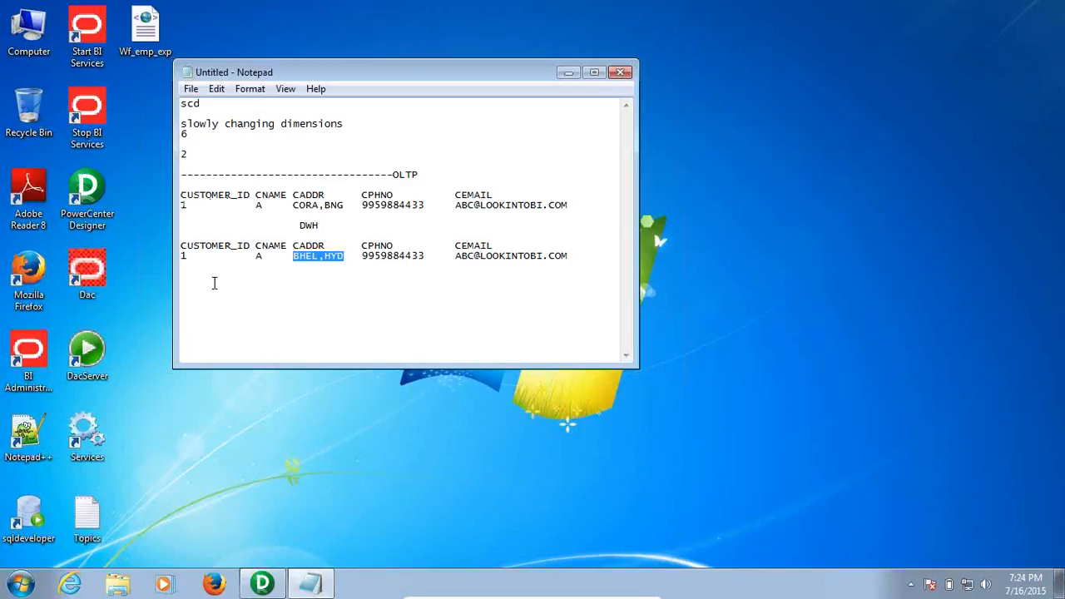
click(200, 256)
drag(294, 205, 331, 208)
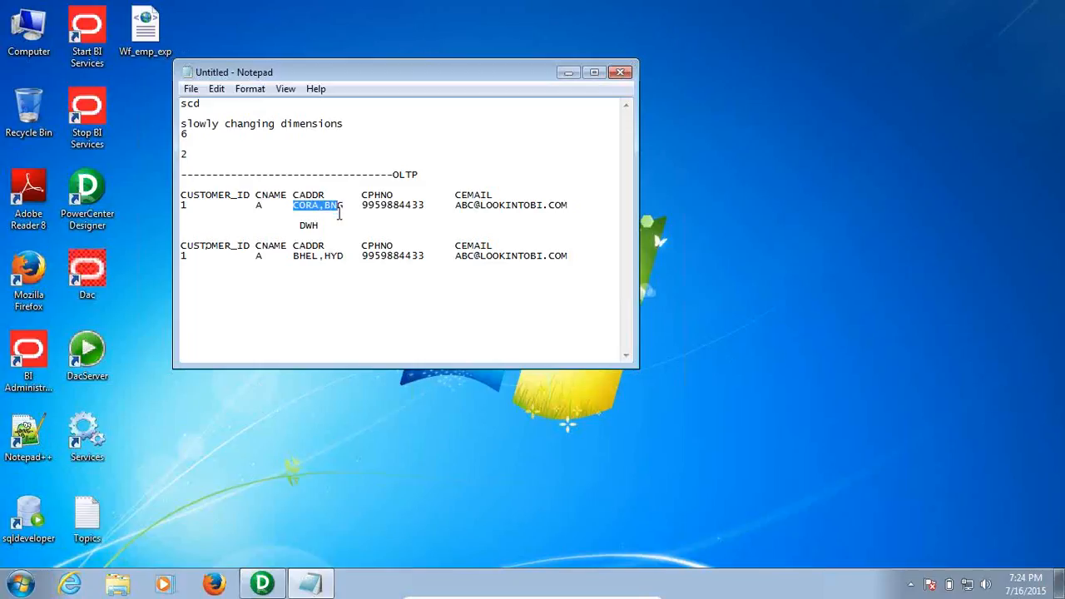
drag(293, 257, 346, 255)
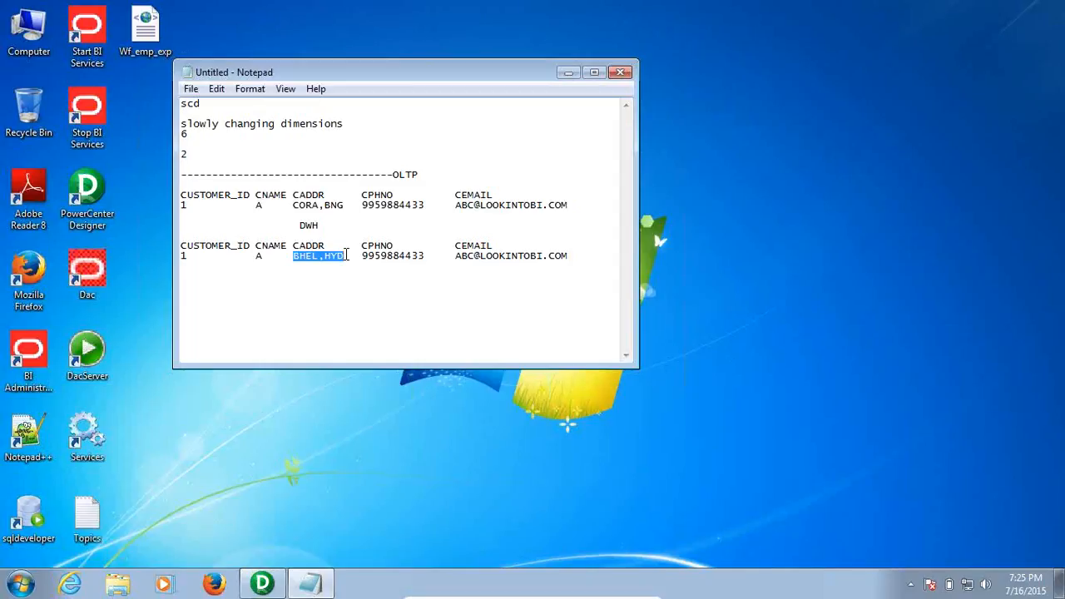
Add an SCD-1 heading on a new line below the DWH table
click(592, 257)
key(Return)
key(Return)
text(scD-)
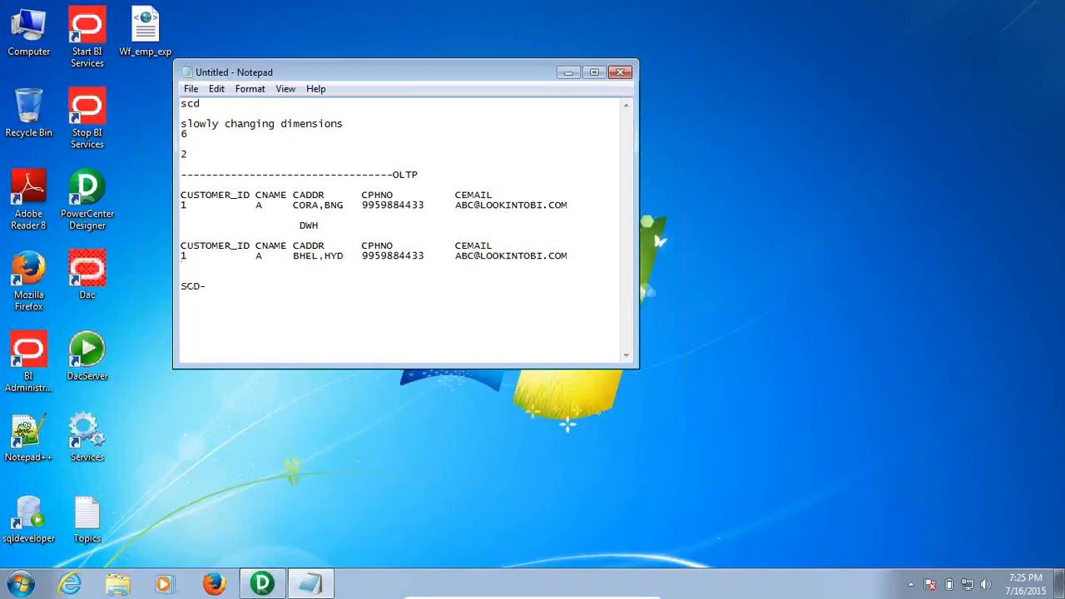
text(1)
Add two empty lines after the OLTP data row
key(shift+Home)
key(ctrl+c)
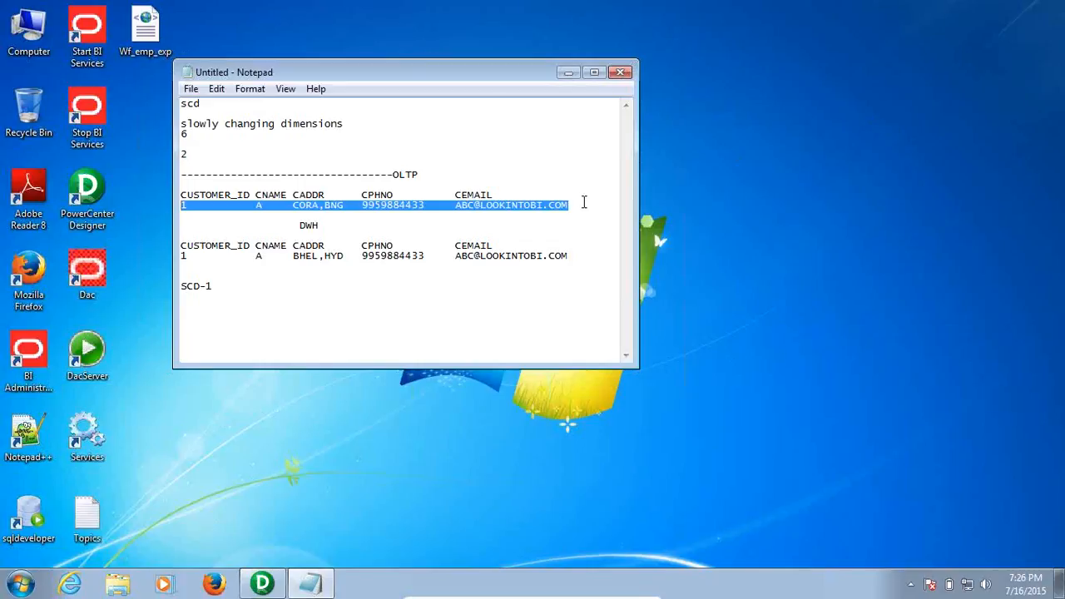
click(590, 206)
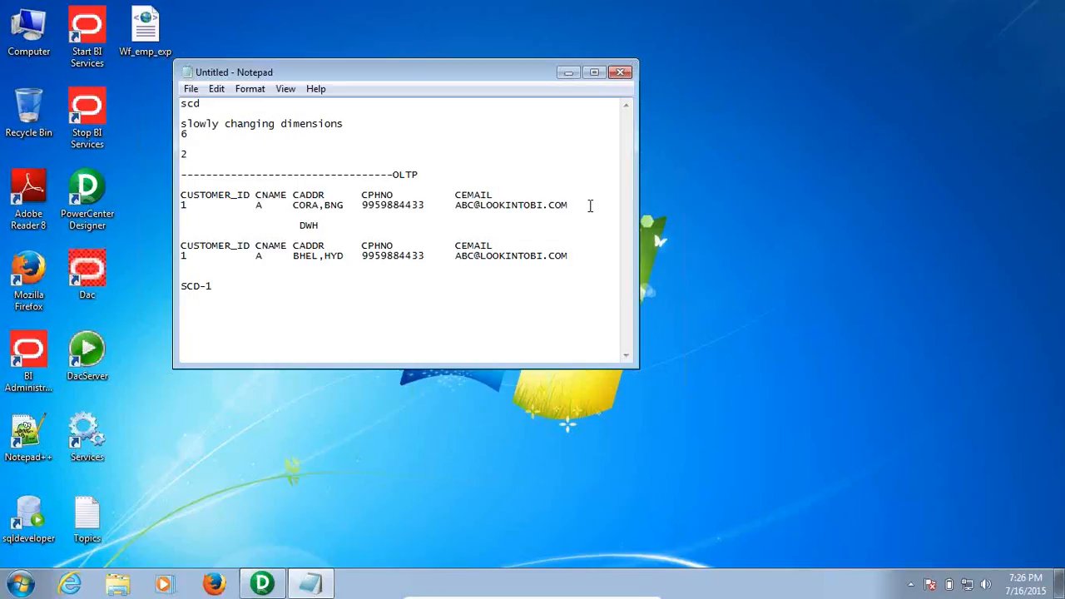
key(Return)
key(Return)
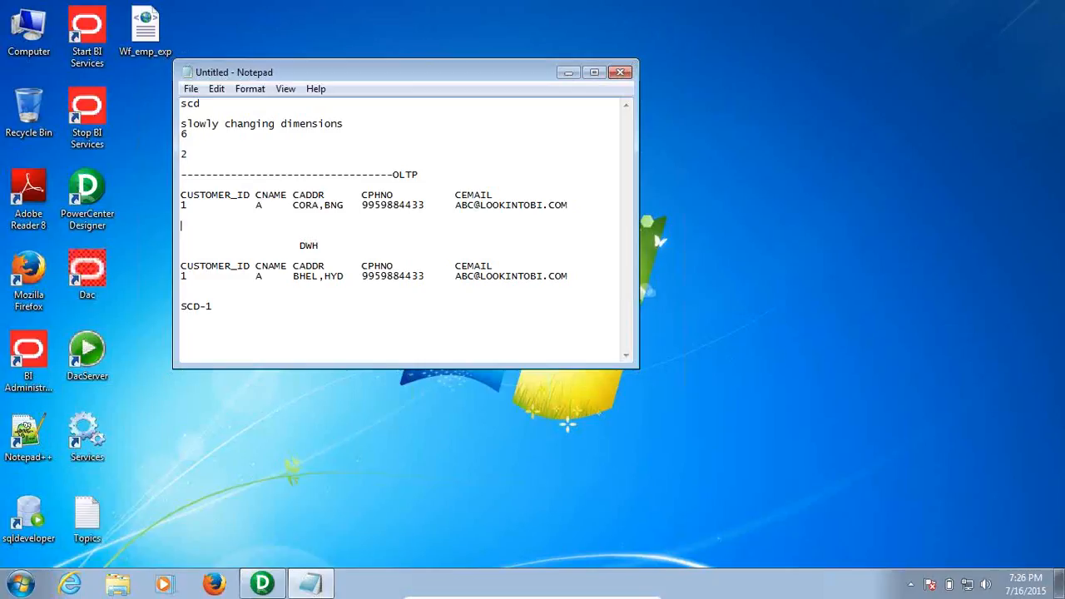
Paste a copy of the OLTP row and change it to ID 2, name B, address BNG
key(ctrl+v)
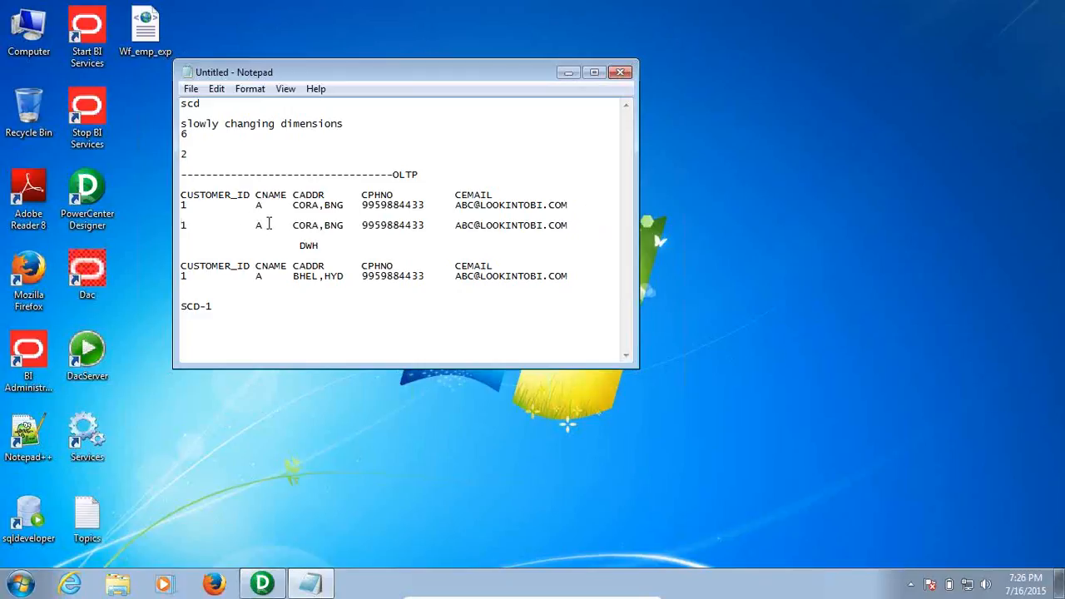
drag(272, 224, 252, 221)
text(B)
drag(190, 224, 176, 223)
key(BackSpace)
text(2)
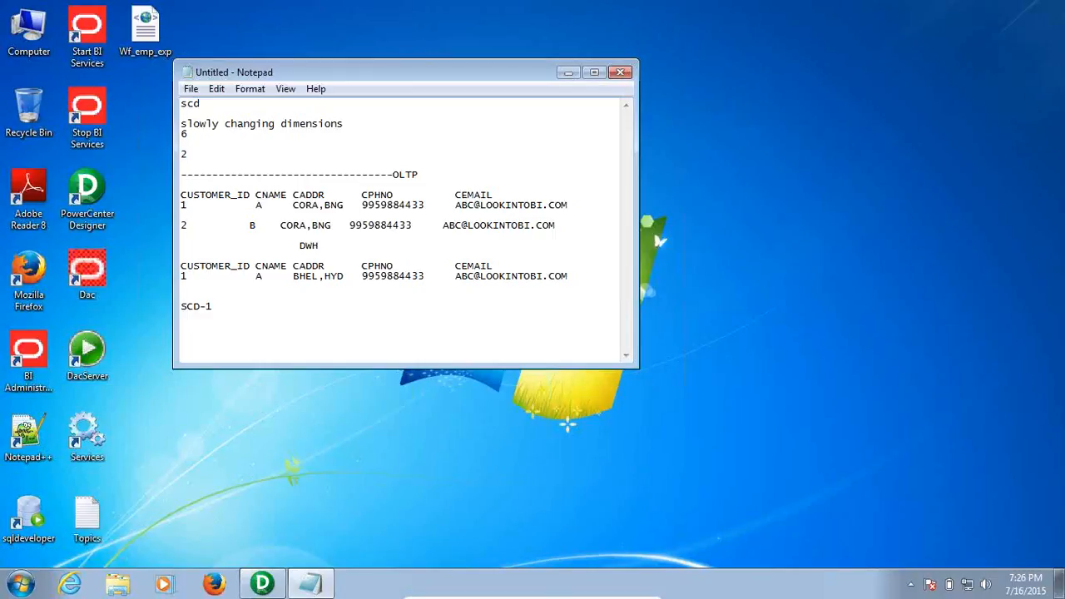
drag(307, 226, 283, 230)
key(BackSpace)
key(Delete)
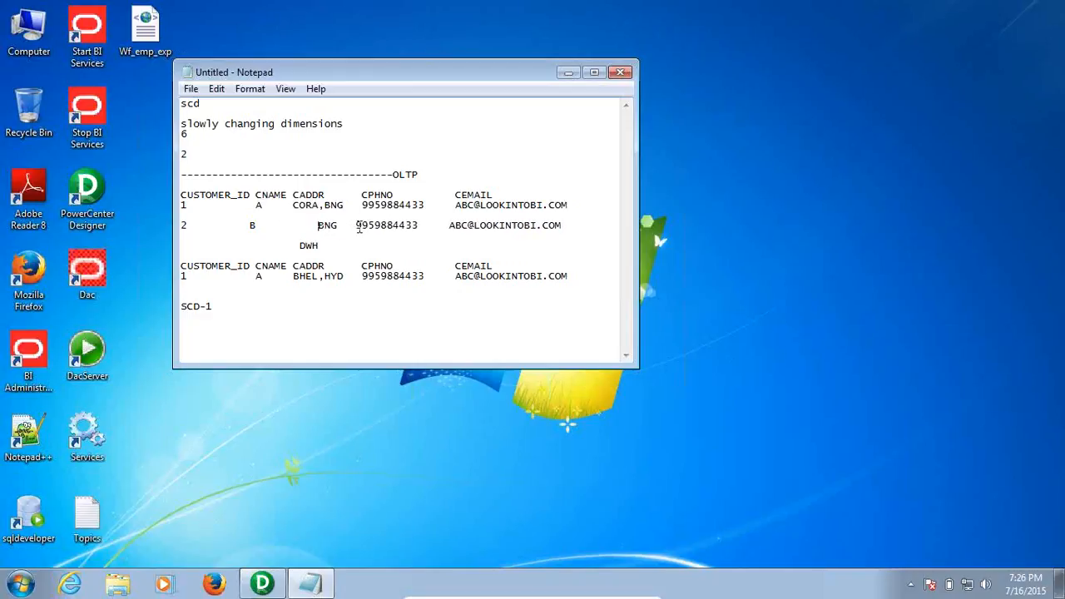
Give row 2 a new phone number and change its e-mail prefix from ABC to DEF
drag(359, 227, 422, 225)
key(Delete)
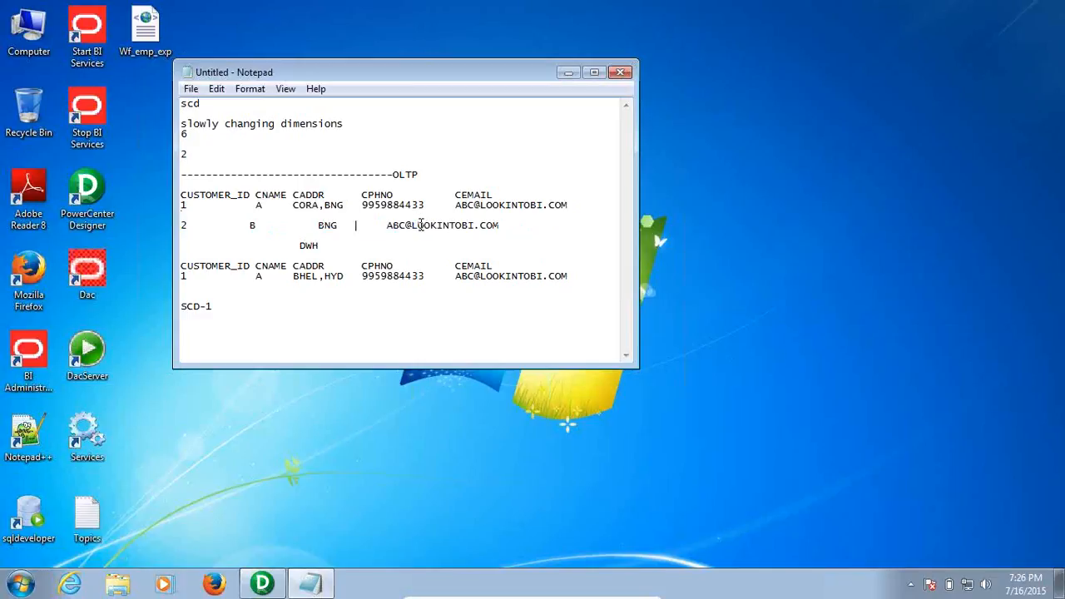
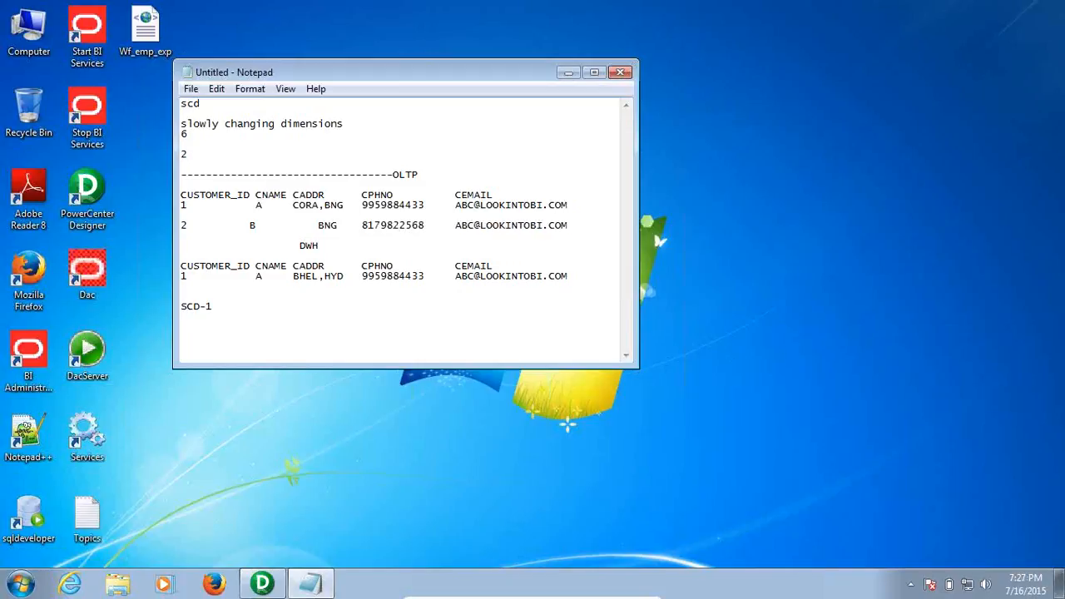
drag(476, 224, 456, 225)
key(BackSpace)
text(DE)
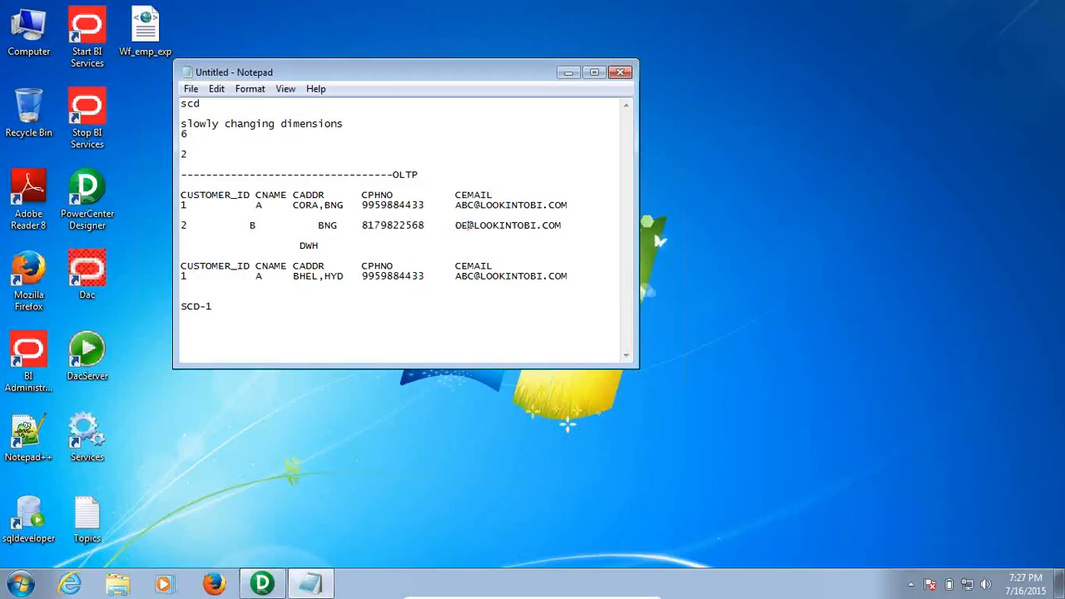
text(F)
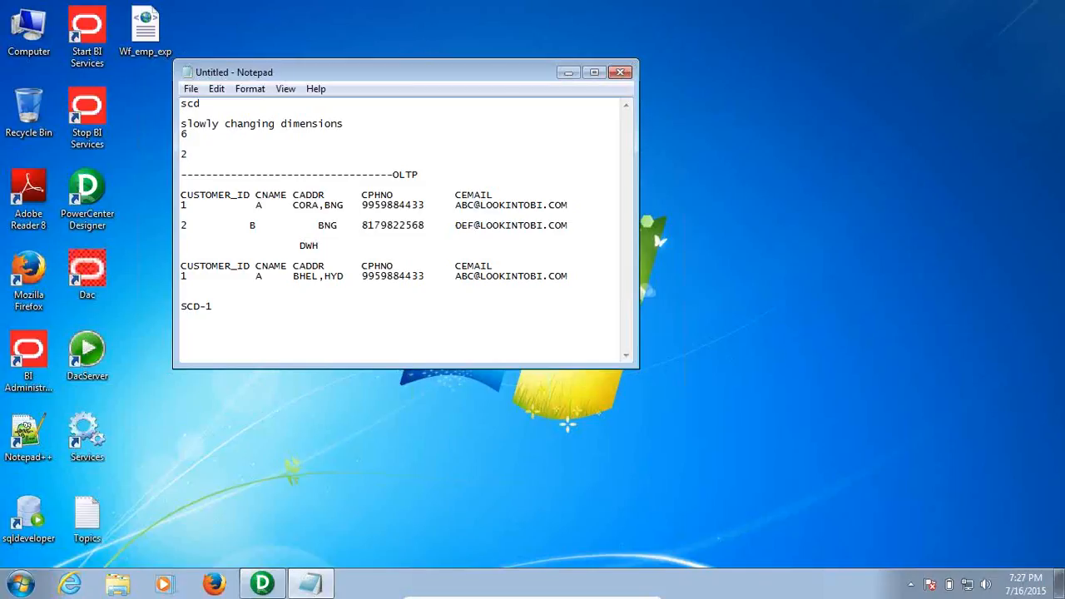
double_click(578, 226)
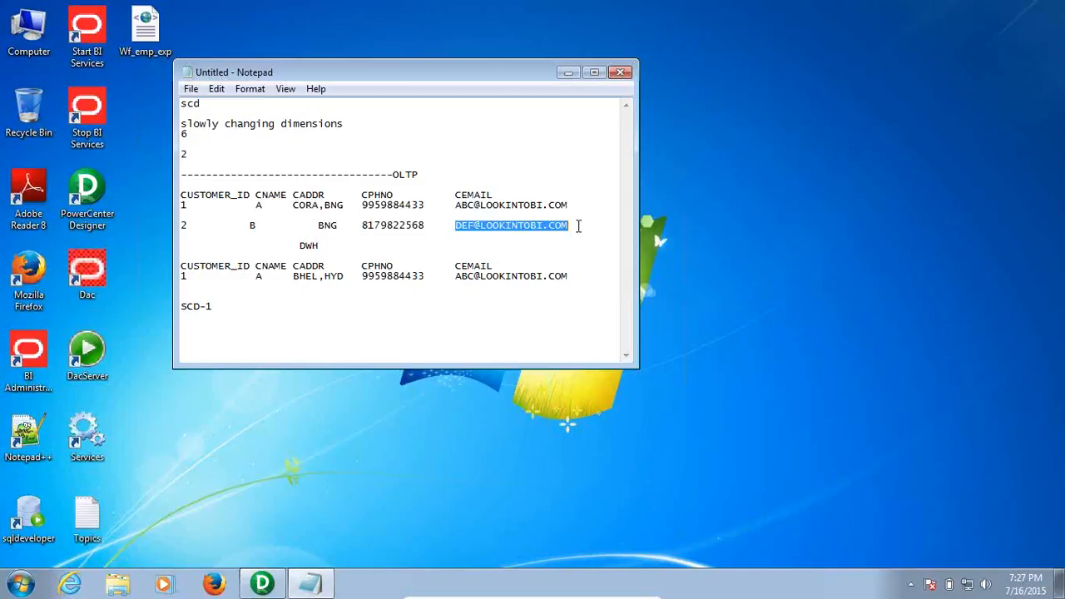
click(578, 226)
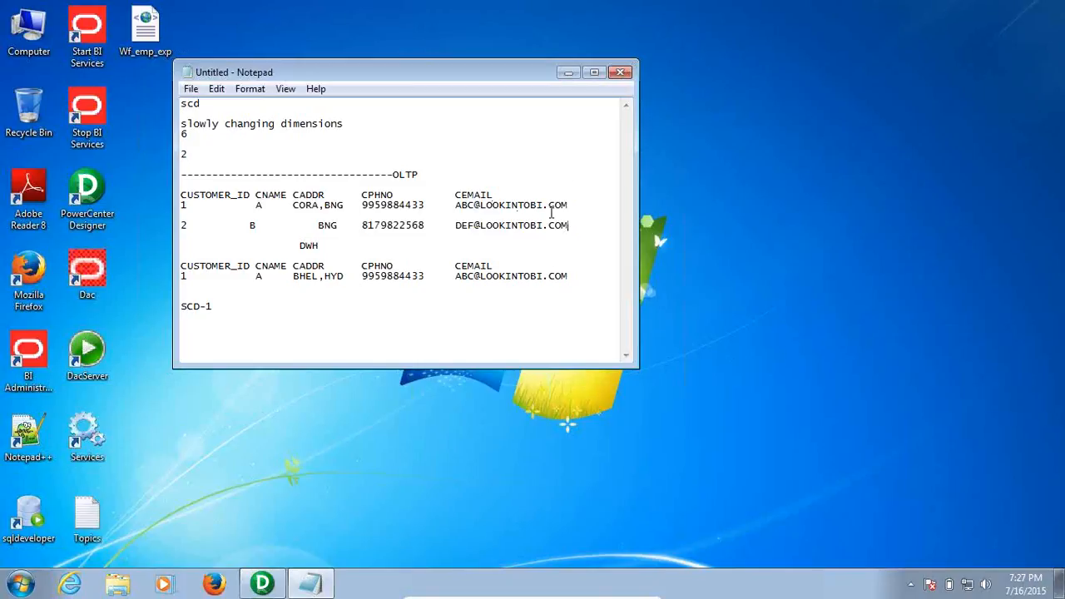
Insert a space before name B so row 2's values align under CNAME, CADDR, CPHNO, CEMAIL
click(244, 228)
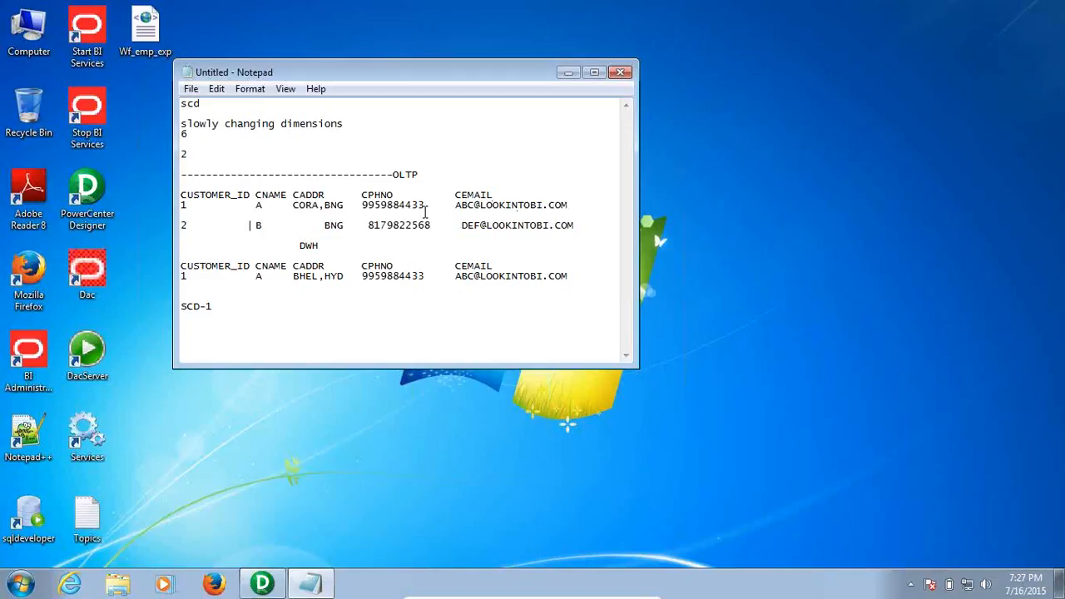
drag(440, 225, 356, 226)
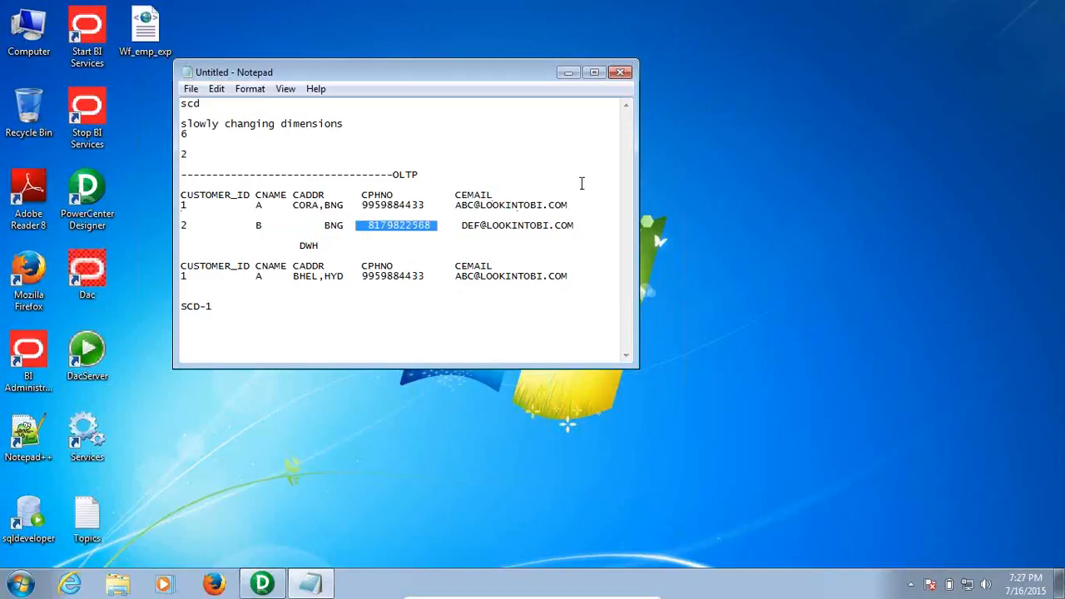
click(581, 275)
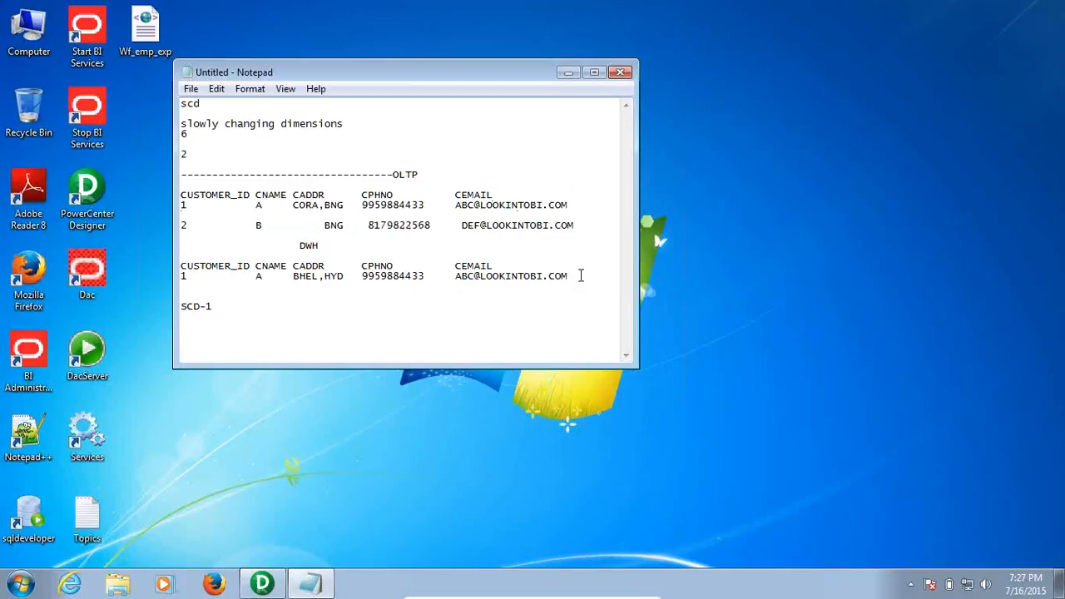
drag(589, 216, 251, 225)
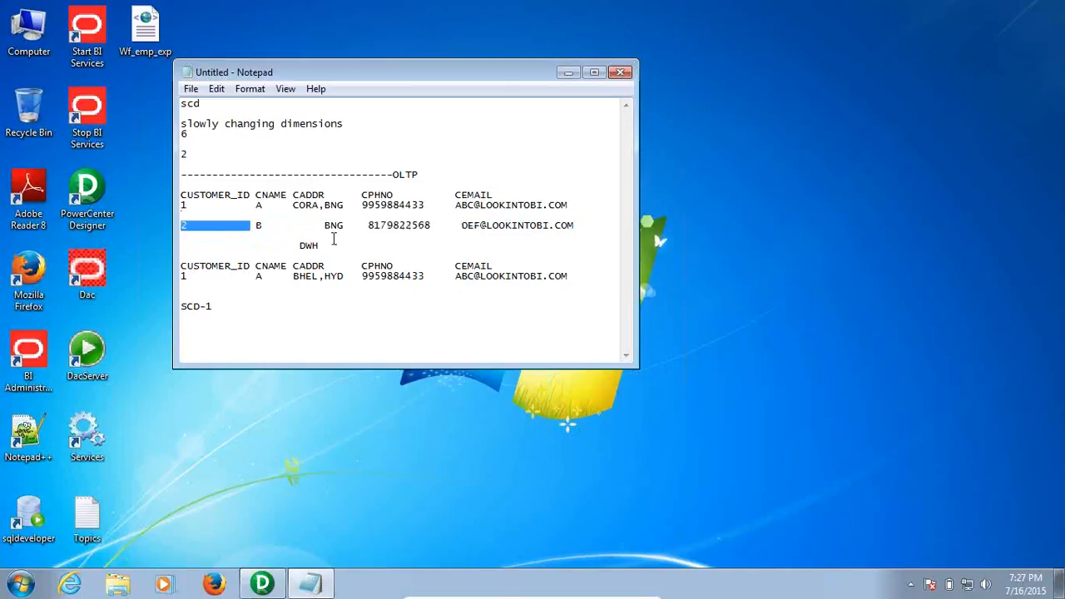
click(406, 276)
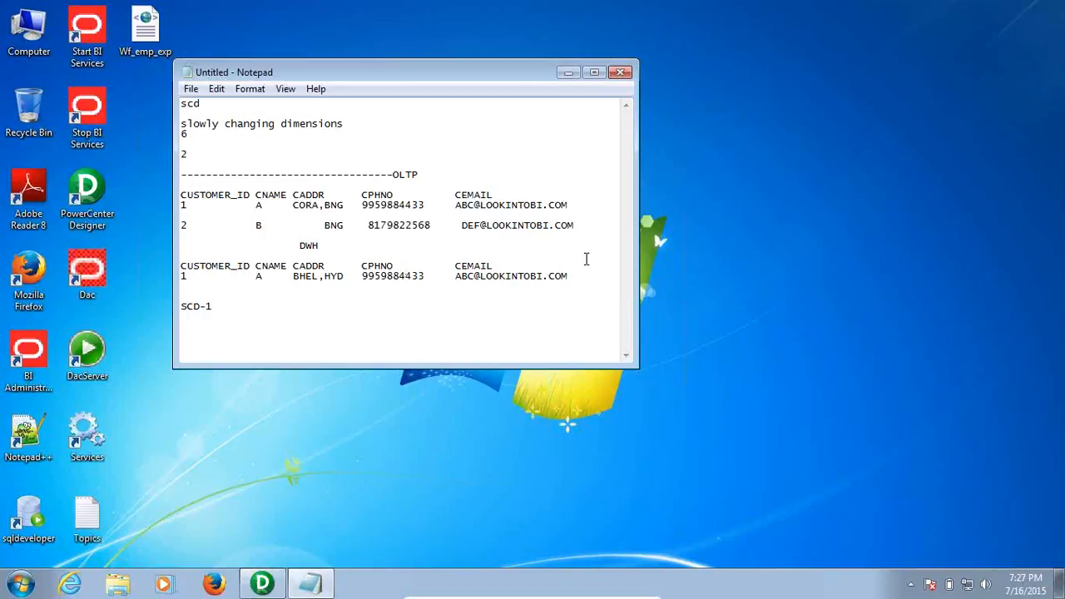
Copy OLTP customer row 2 (ID 2, B, BNG) onto a new line below DWH customer row 1
click(581, 226)
drag(182, 206, 462, 205)
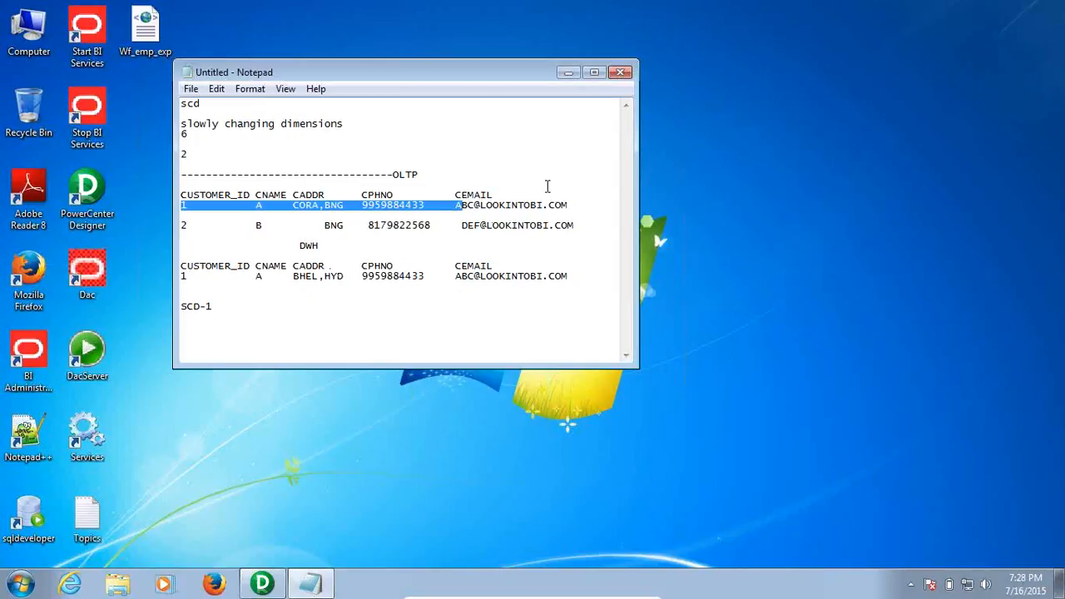
click(577, 219)
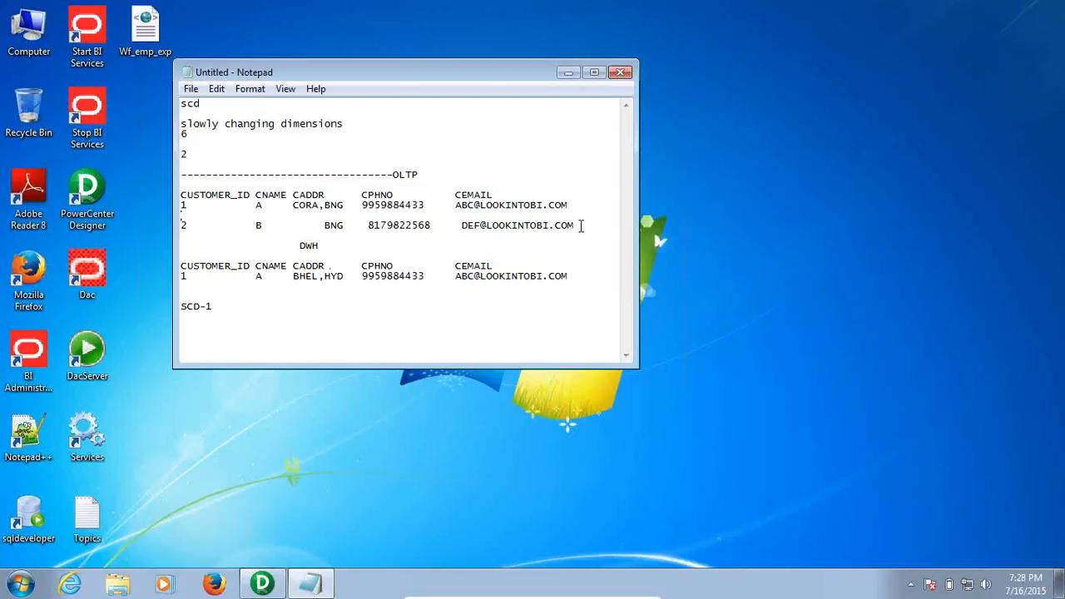
drag(582, 225, 399, 214)
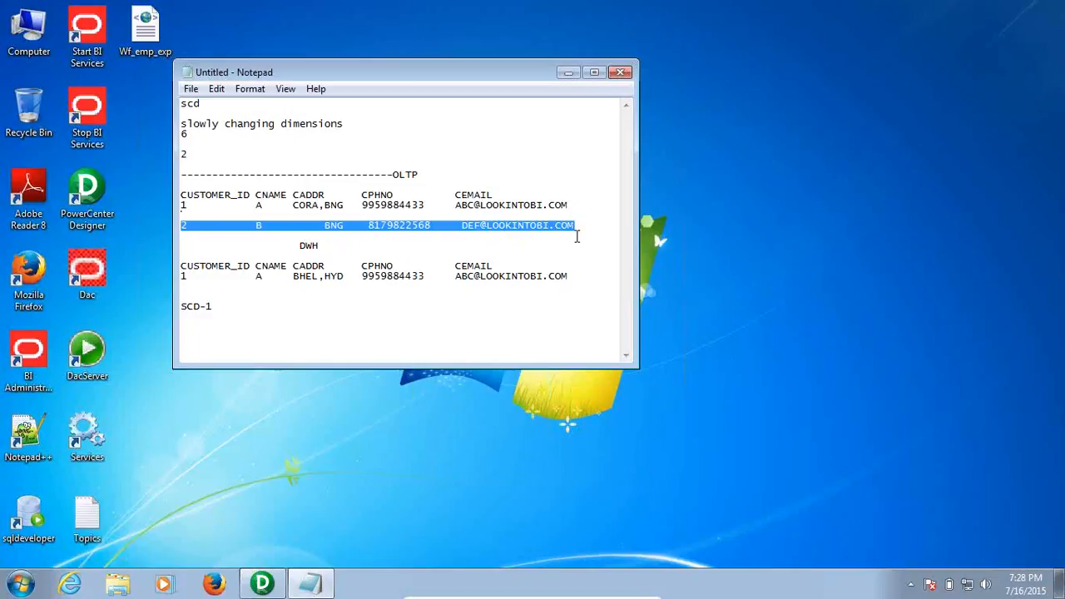
click(542, 226)
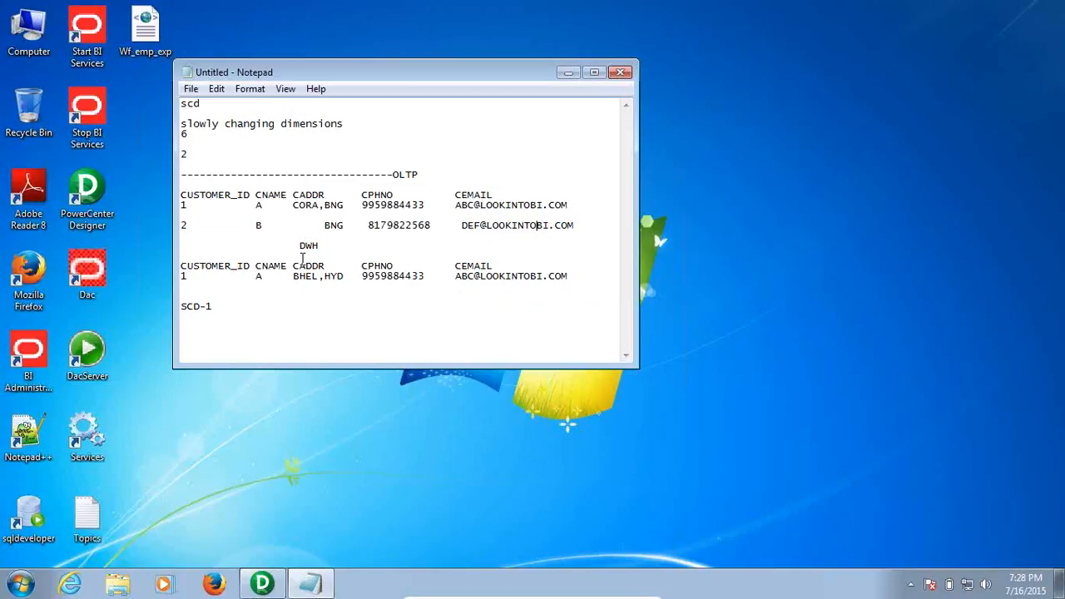
drag(188, 277, 169, 285)
click(591, 228)
key(shift+Home)
key(ctrl+c)
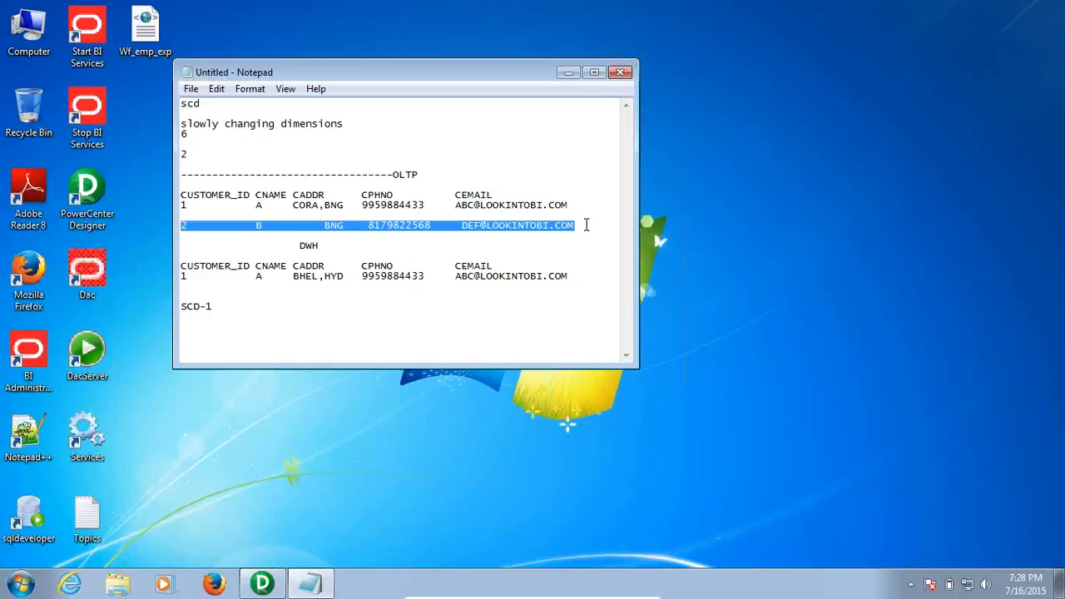
click(578, 275)
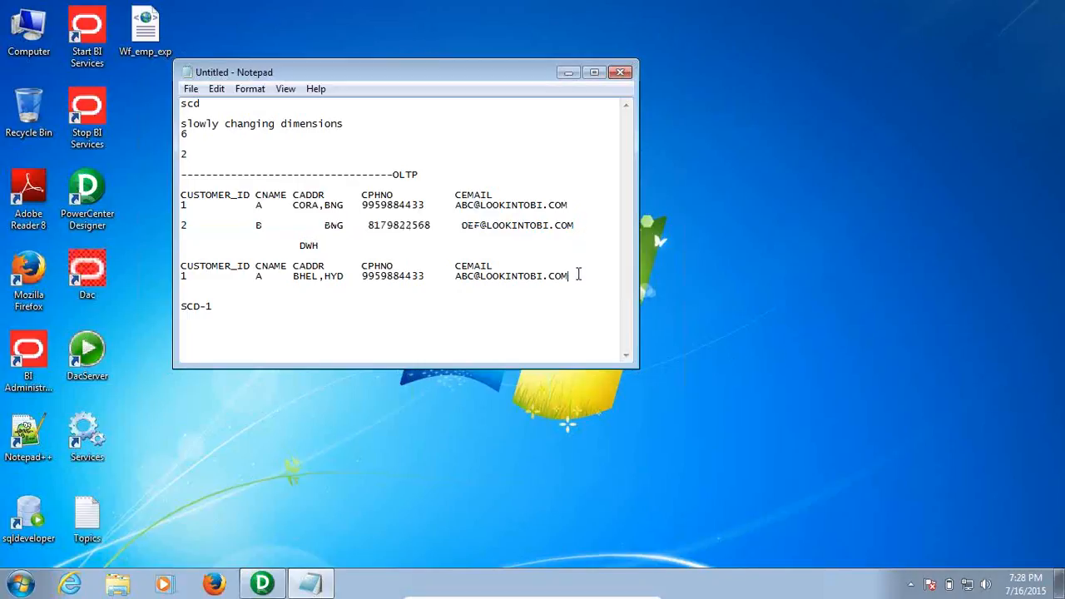
key(Return)
key(Return)
key(ctrl+v)
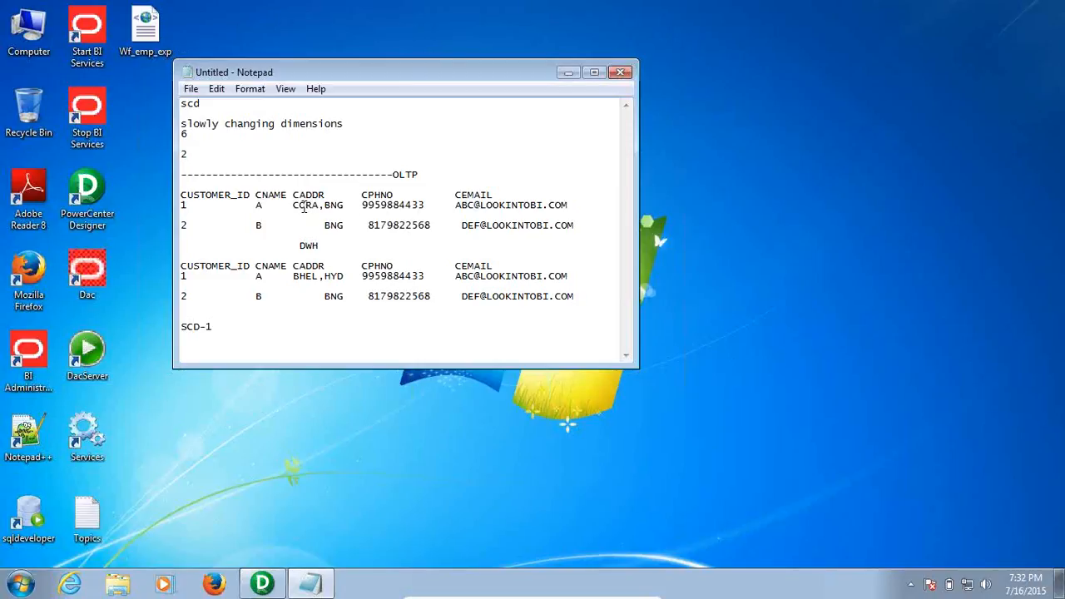
drag(287, 204, 348, 210)
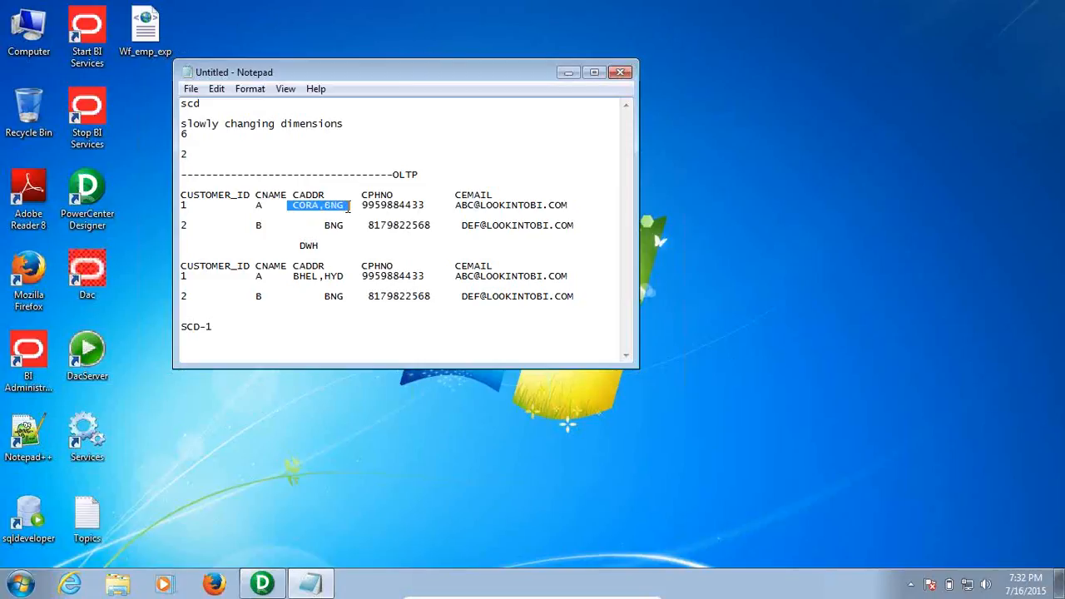
click(326, 208)
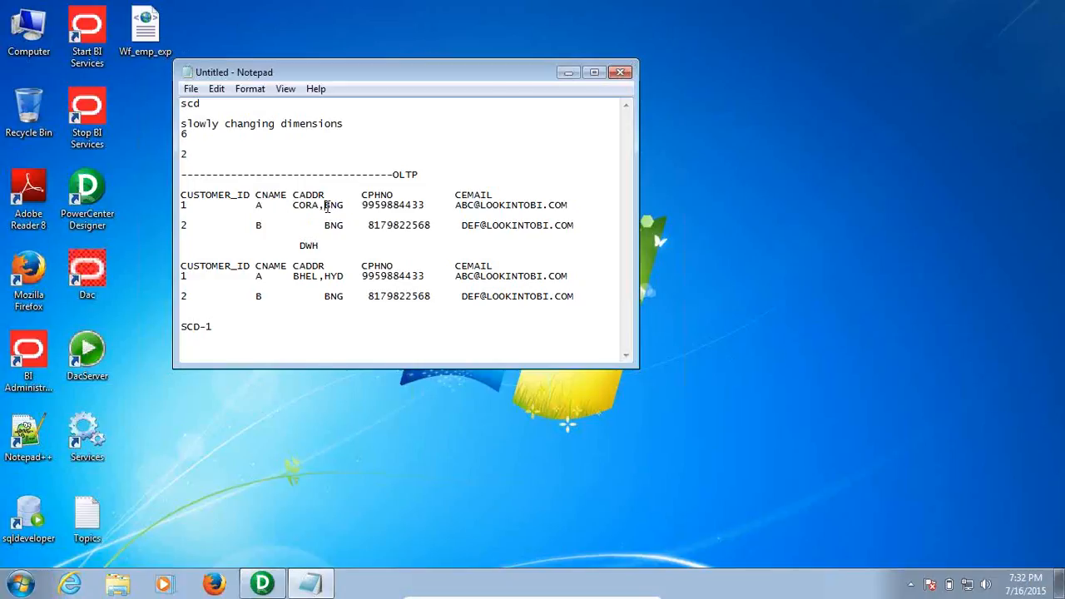
drag(357, 204, 300, 208)
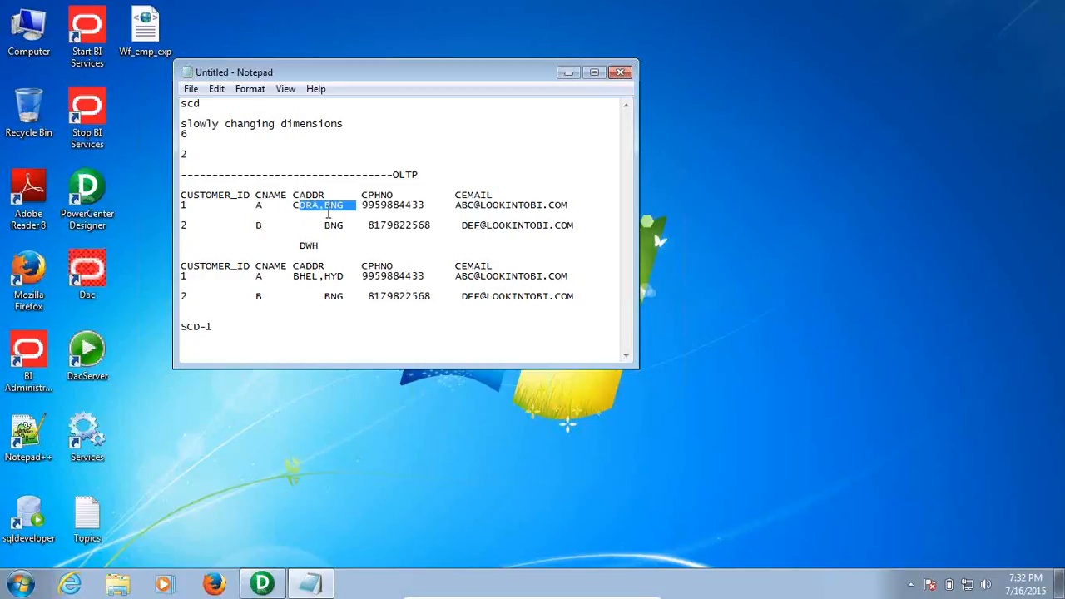
click(325, 278)
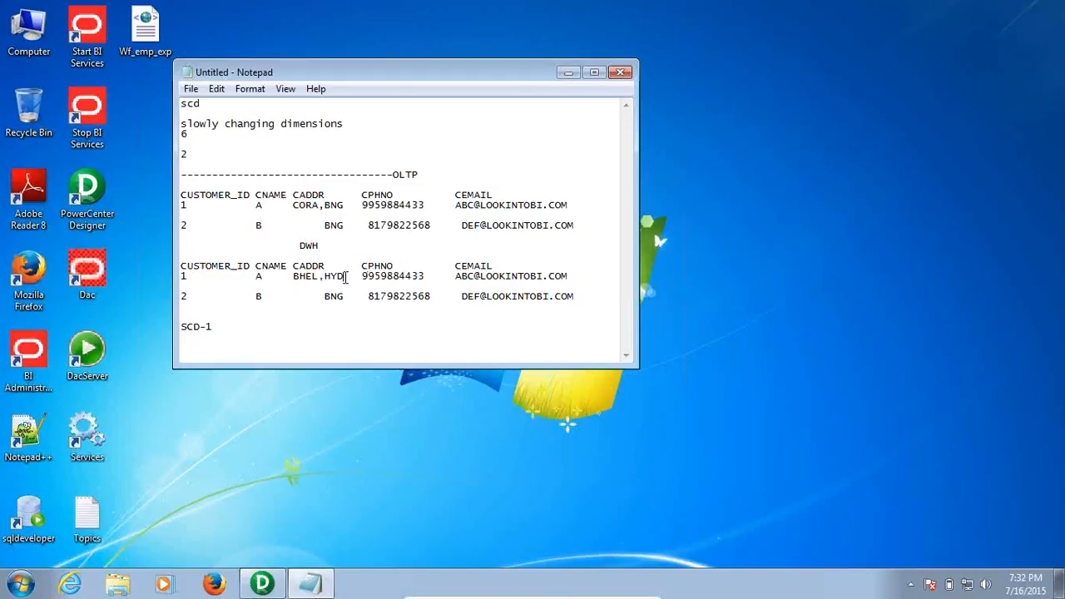
Replace the DWH customer 1 address BHEL,HYD with CORA,BNG
drag(341, 278, 294, 277)
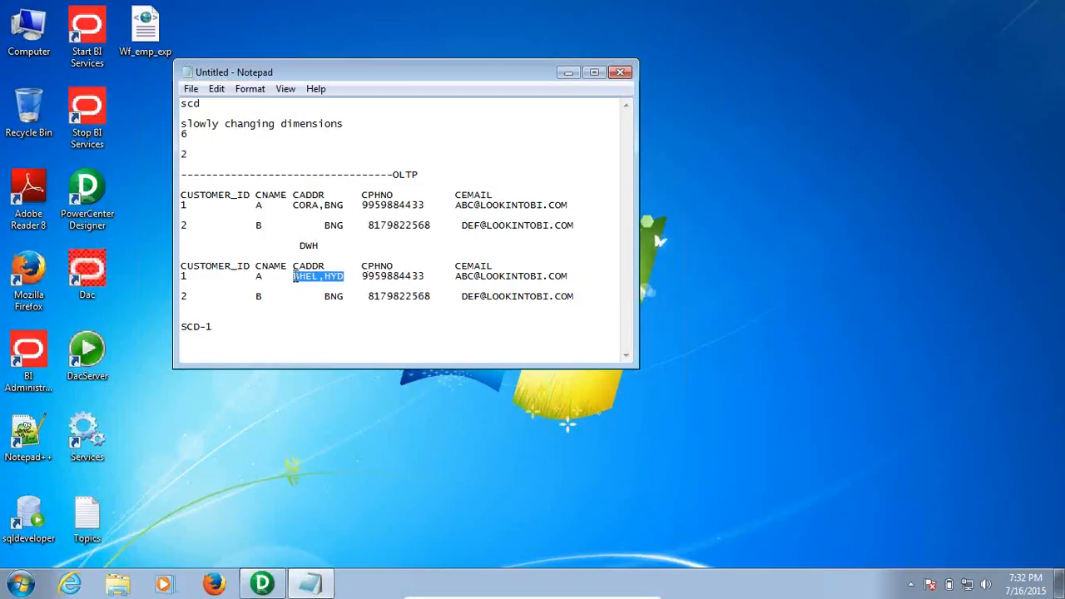
text(C)
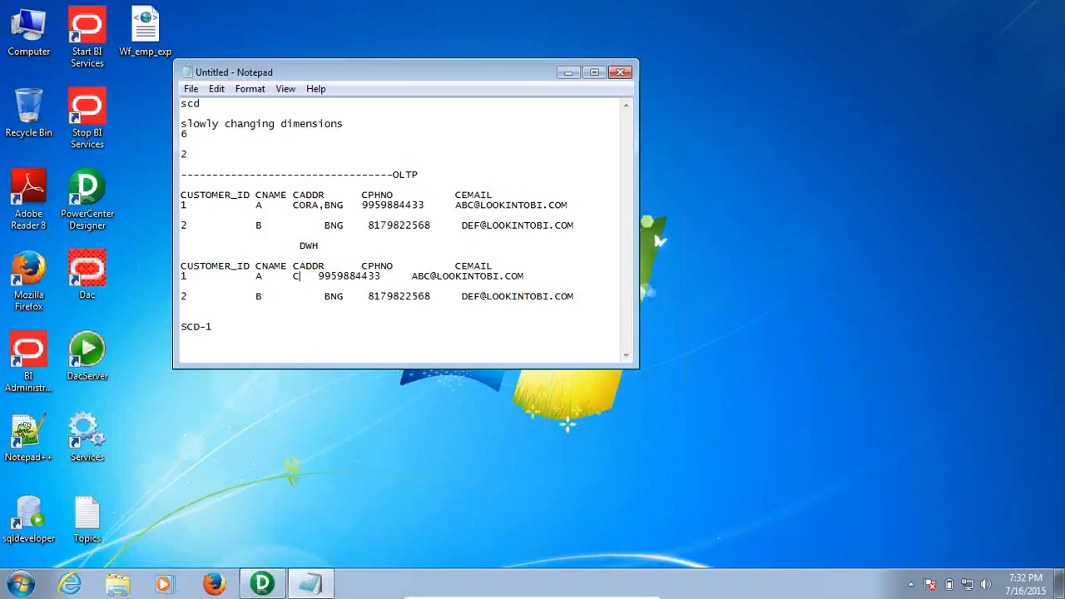
text(ORA)
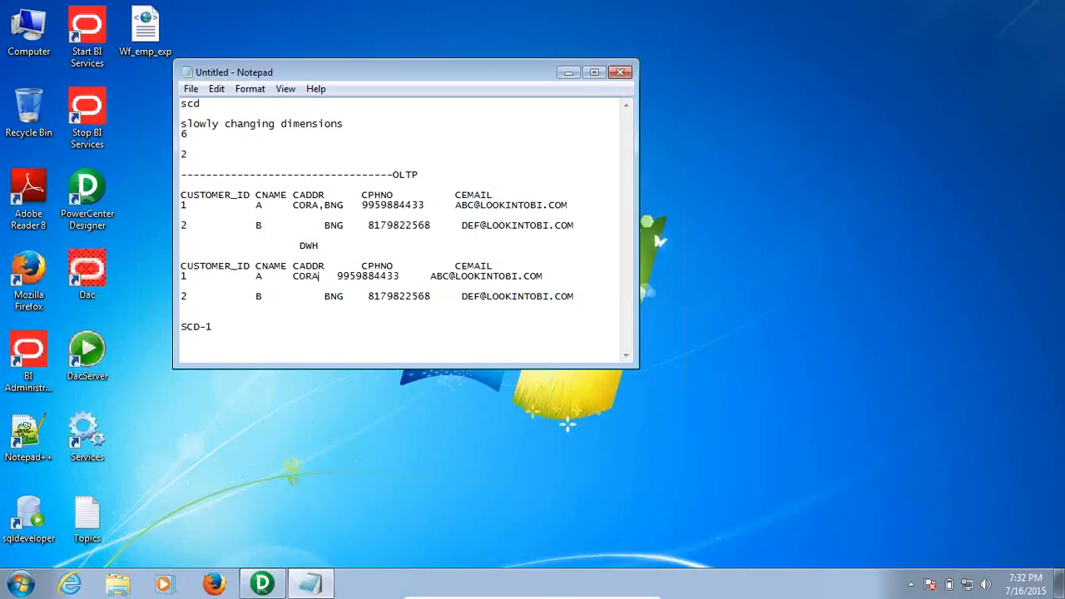
text(,HYD)
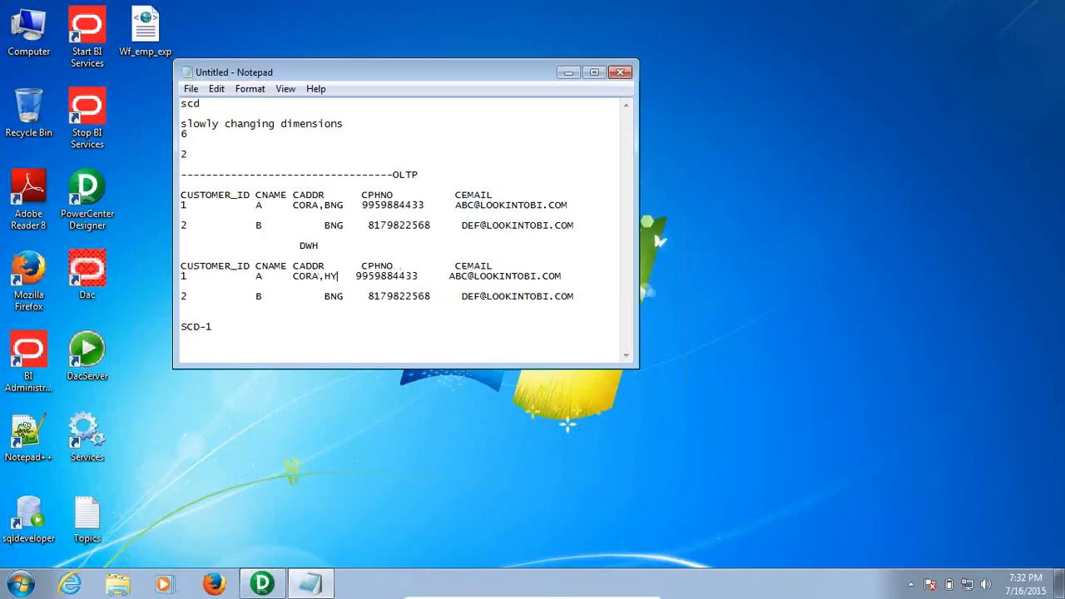
key(BackSpace)
key(BackSpace)
key(BackSpace)
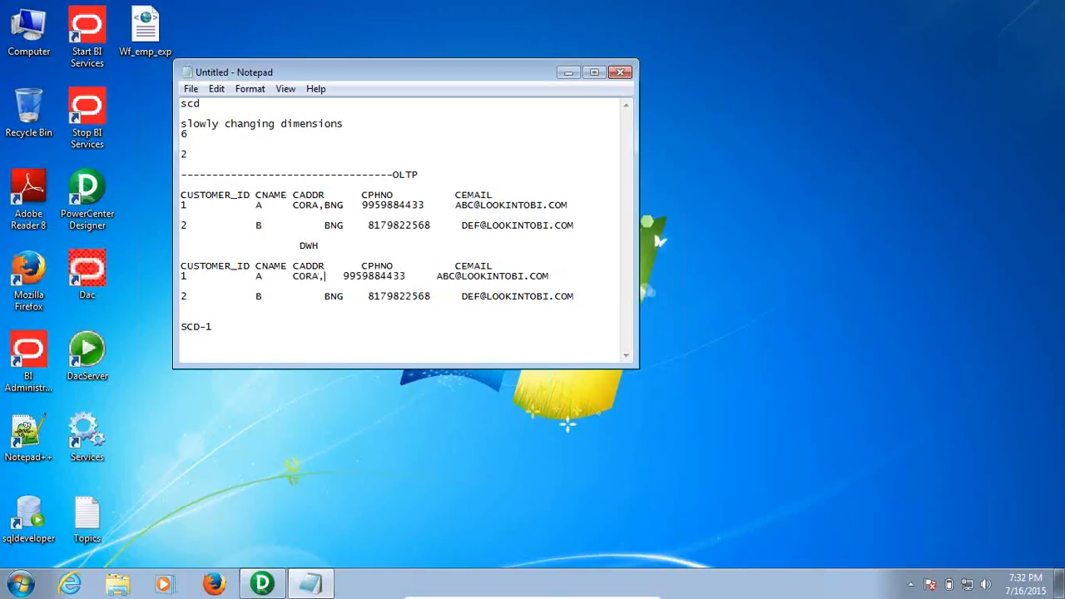
text(BNG)
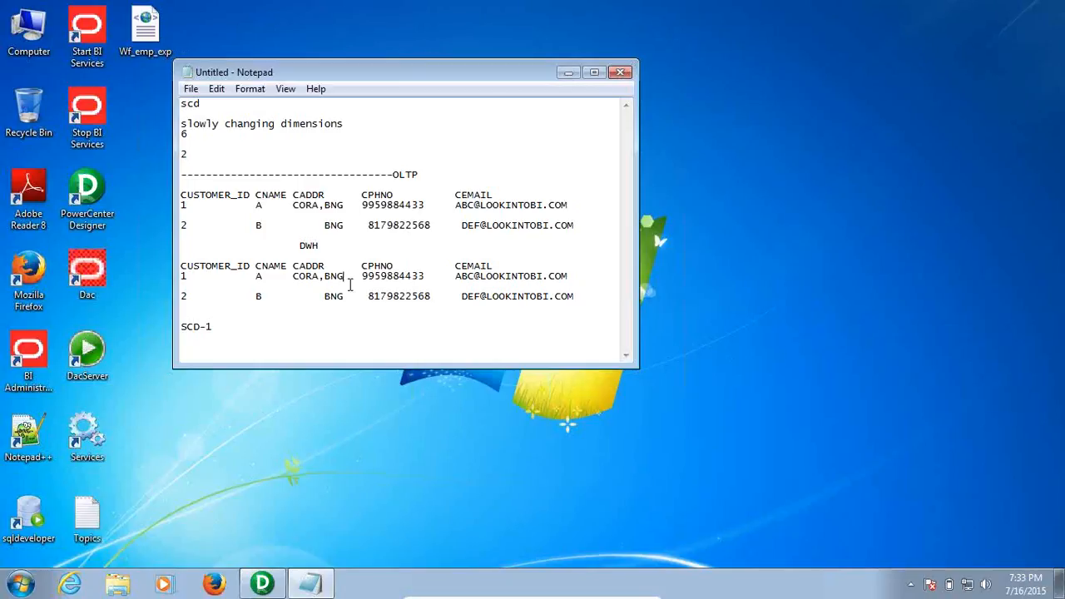
click(569, 275)
shift+click(313, 276)
drag(313, 276, 293, 275)
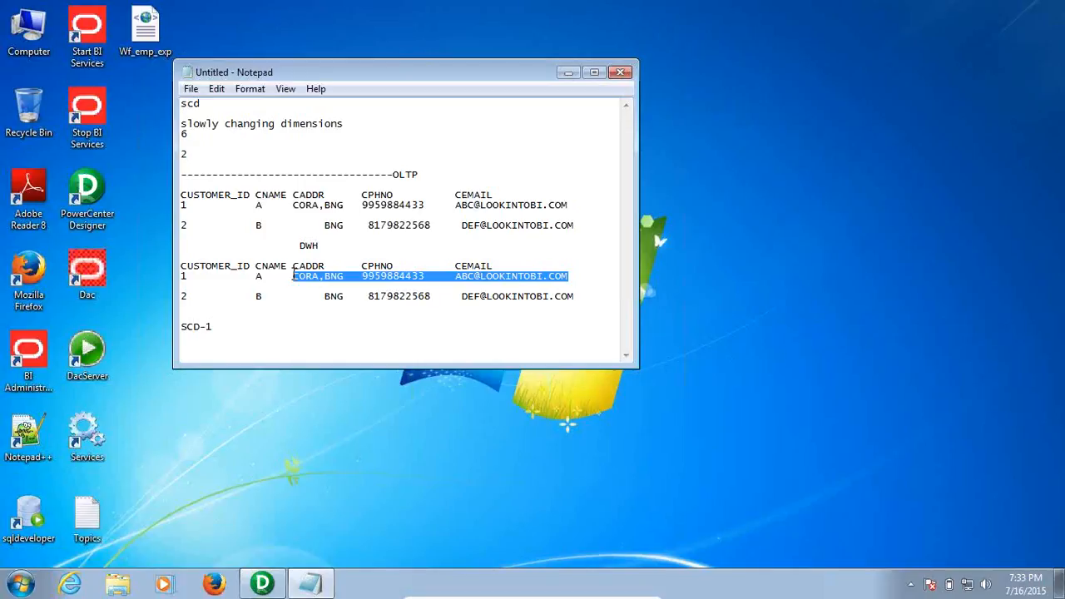
click(373, 275)
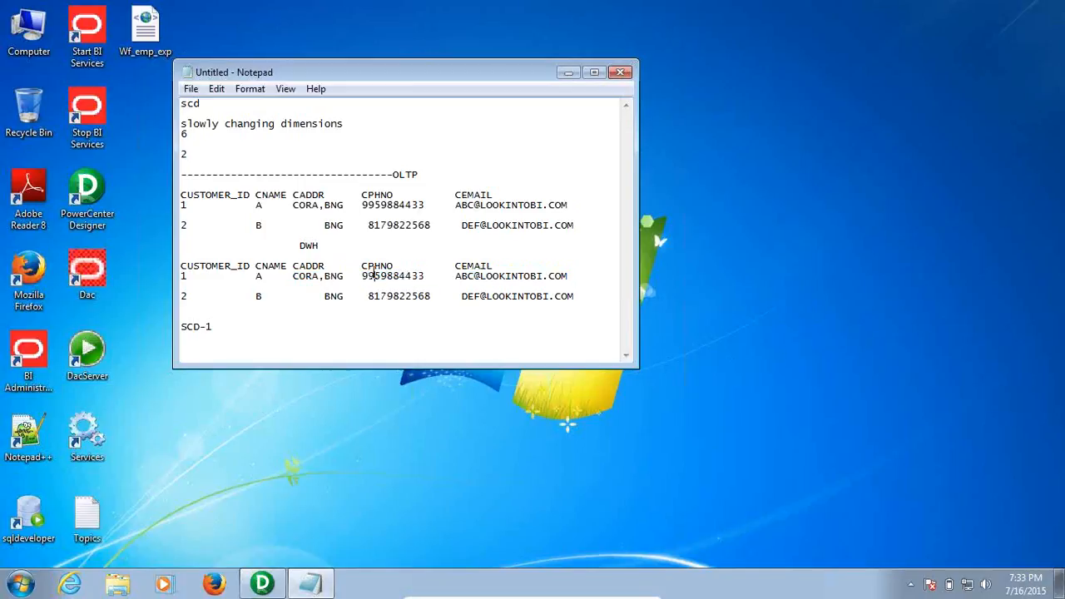
drag(344, 275, 243, 275)
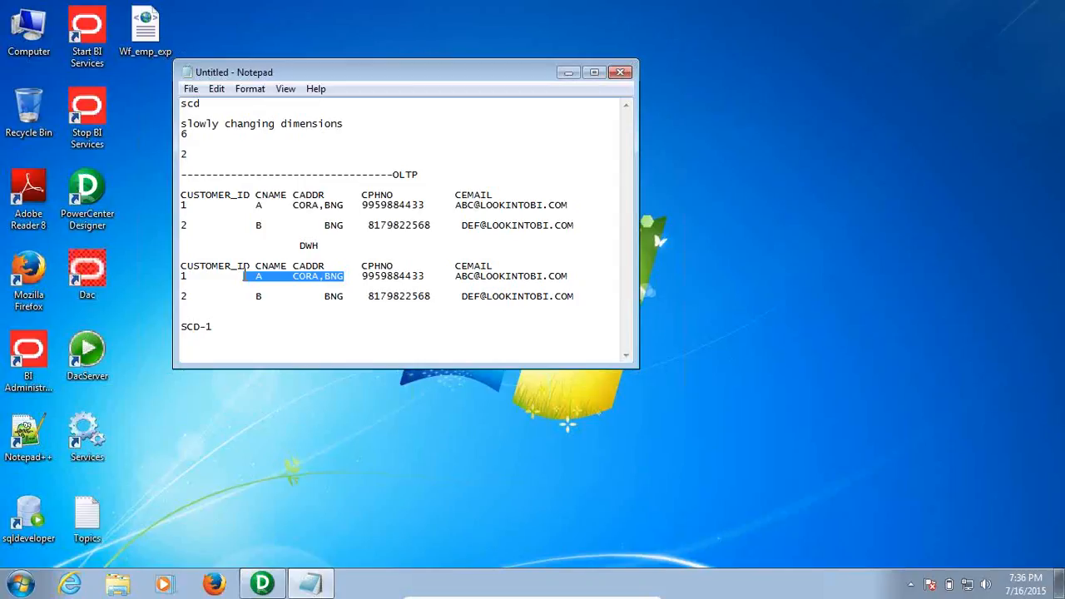
Minimize the SCD notes window, bring it back from the taskbar, and maximize it
click(567, 73)
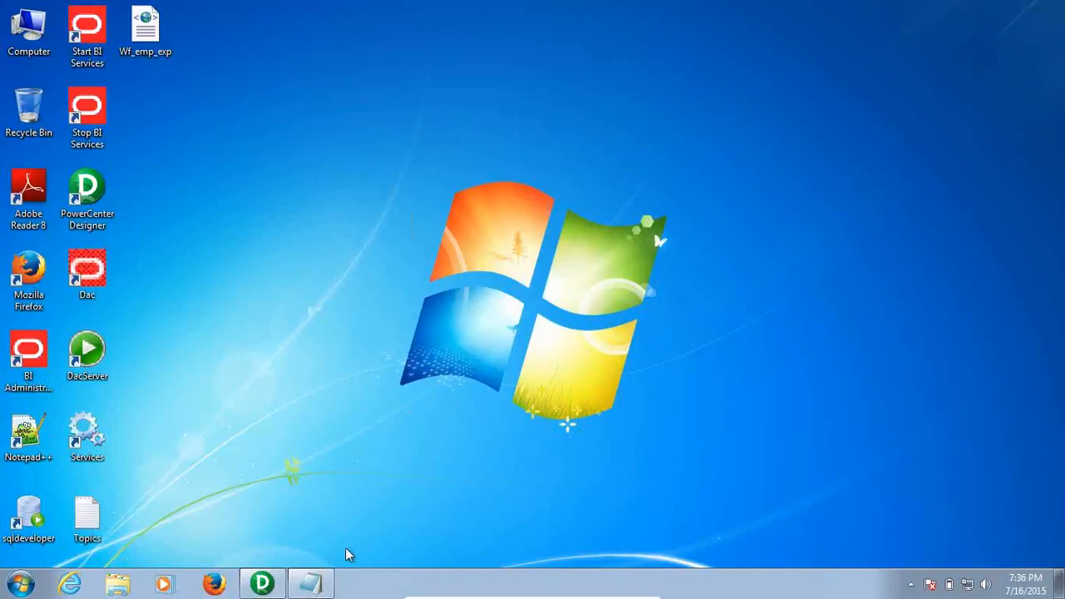
click(311, 584)
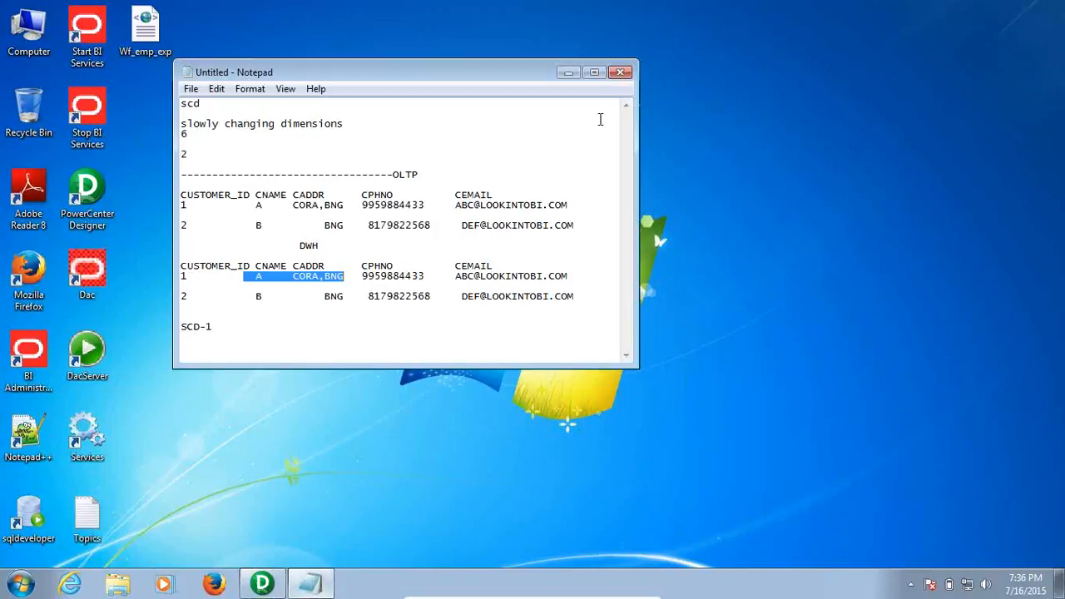
double_click(536, 72)
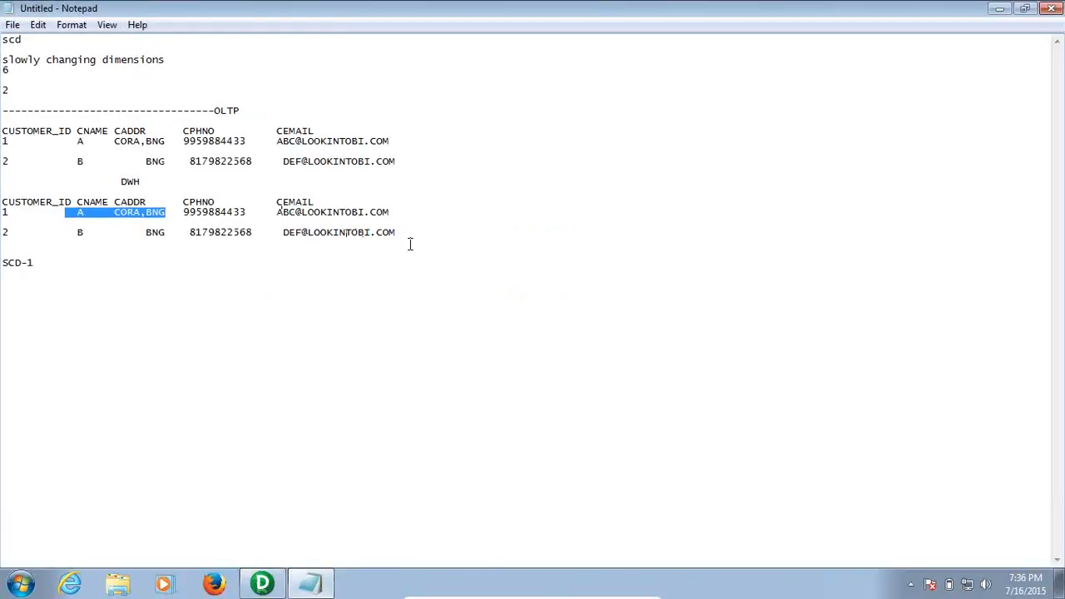
Review the OLTP and DWH rows, then restore the notes window from full screen
drag(410, 235, 147, 131)
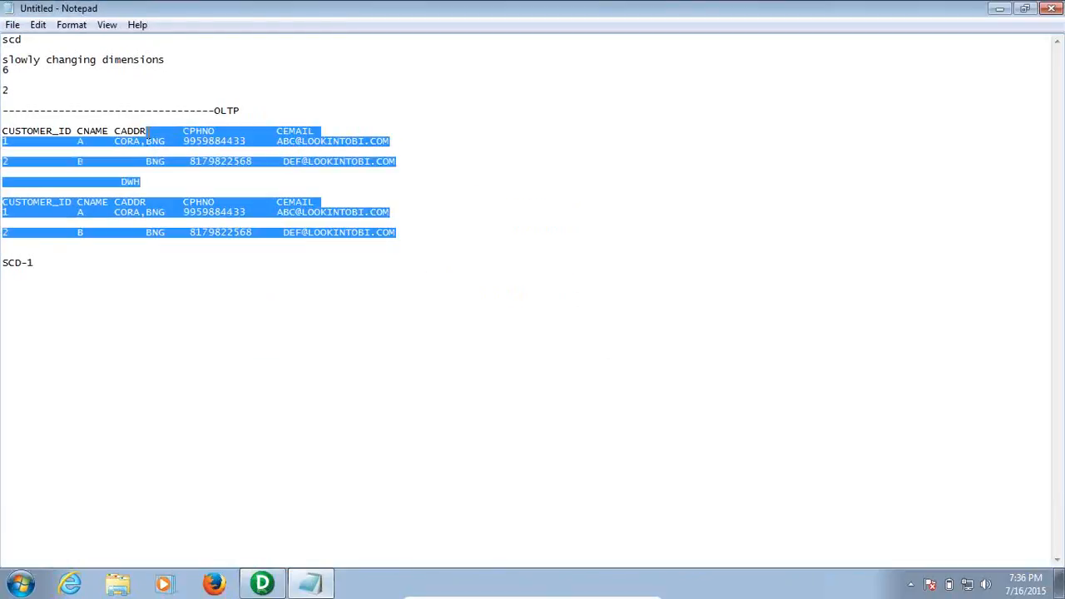
click(417, 155)
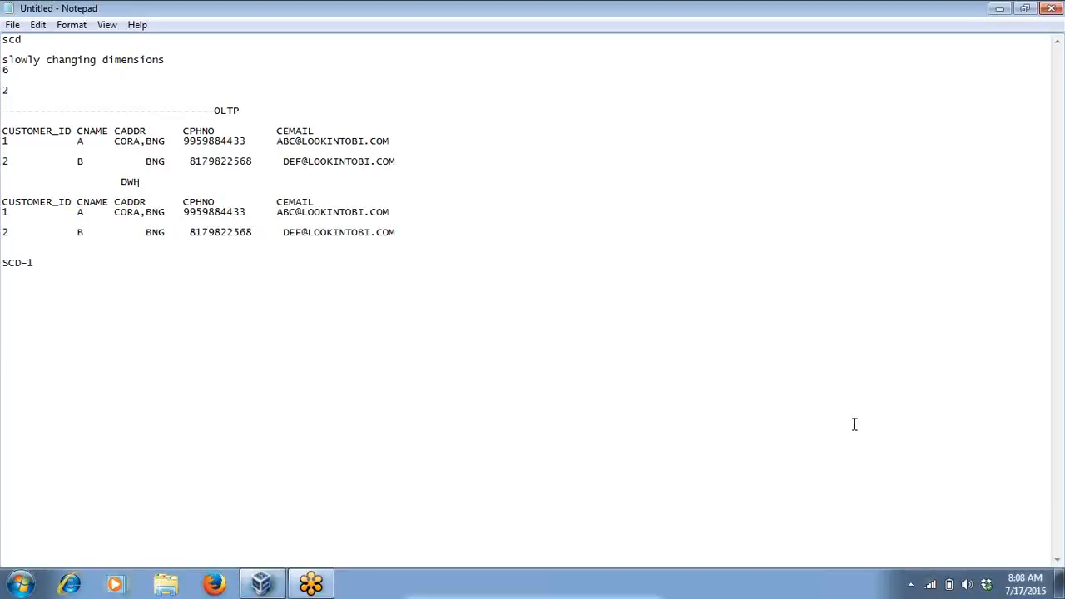
double_click(756, 7)
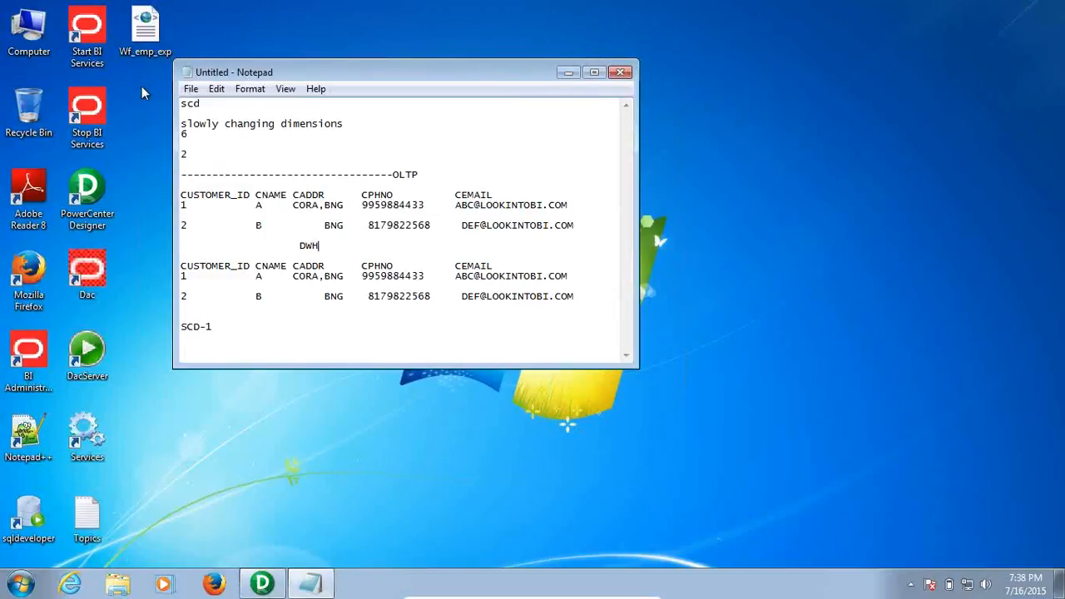
Save the notes to the Desktop under the file name SCD's.txt
click(191, 89)
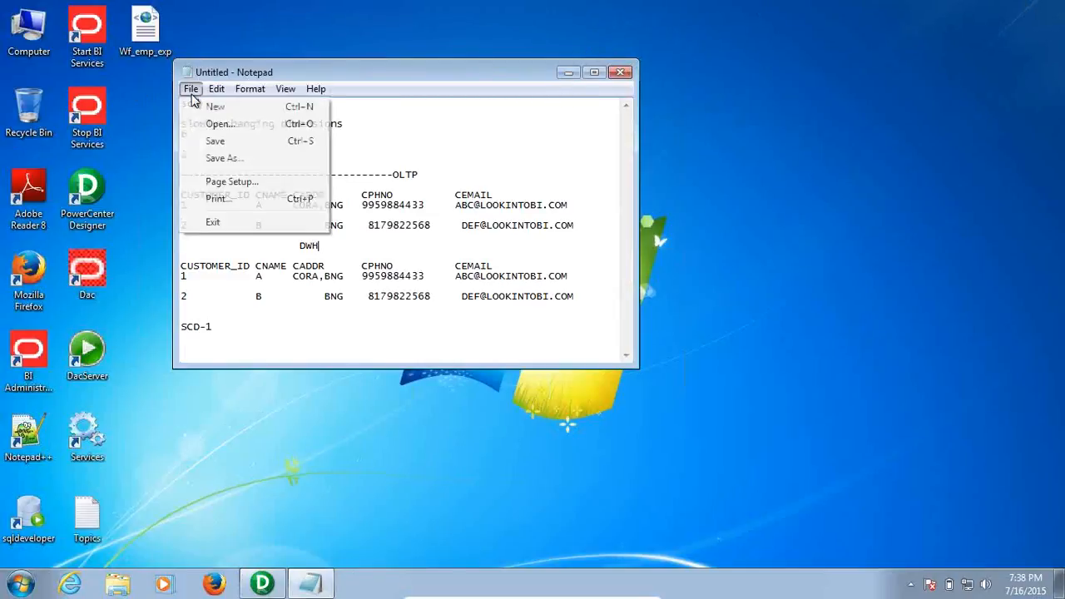
click(243, 143)
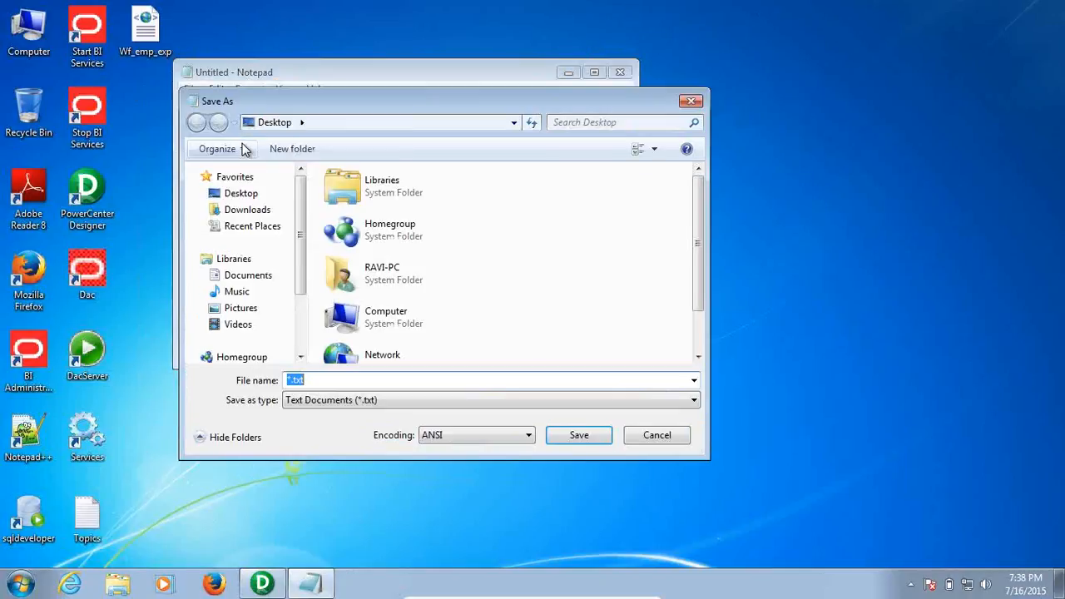
click(241, 195)
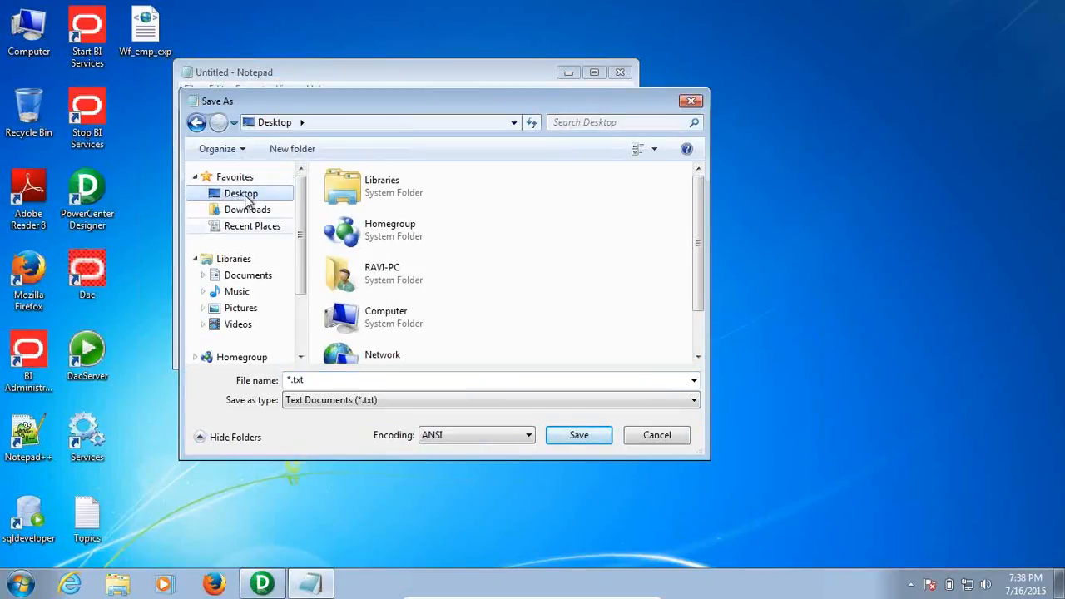
double_click(336, 381)
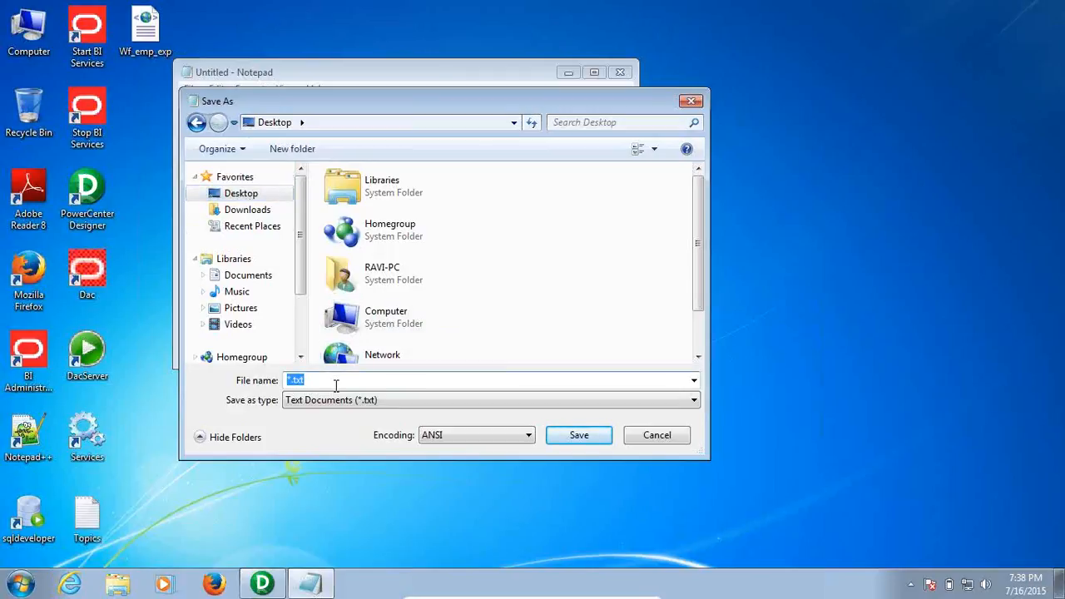
text(sc)
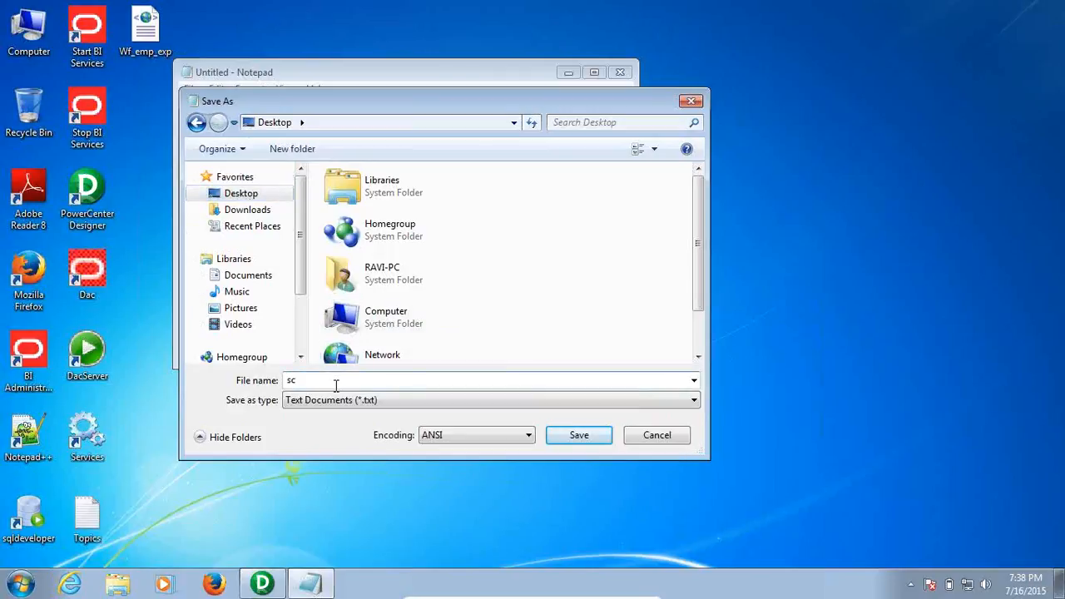
key(BackSpace)
key(BackSpace)
text(SCD)
text(s.TXT)
key(BackSpace)
key(BackSpace)
key(BackSpace)
text(txt)
key(Return)
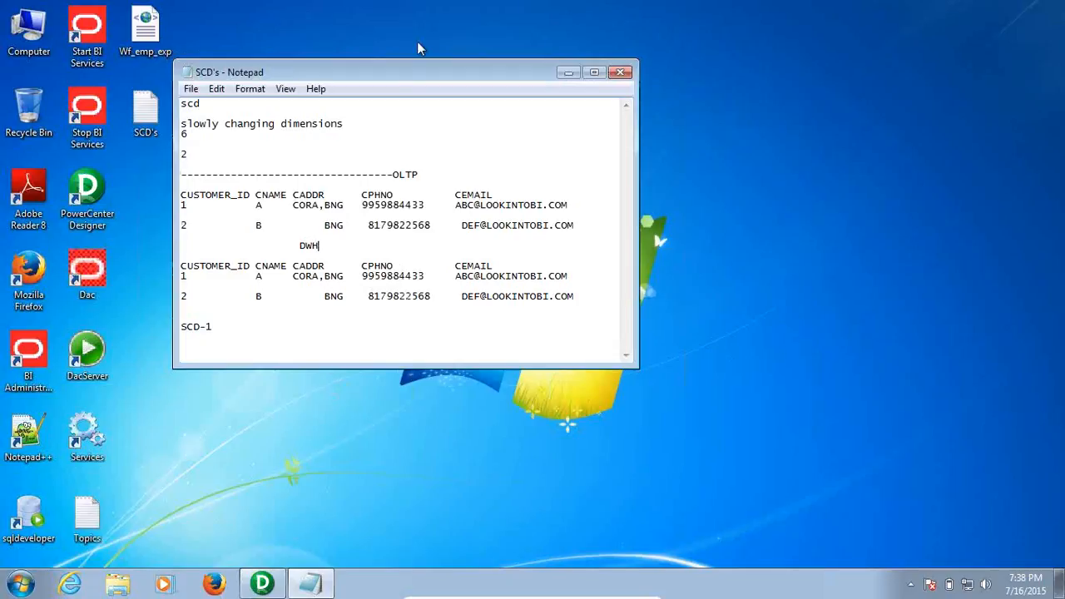
drag(422, 71, 443, 131)
click(382, 84)
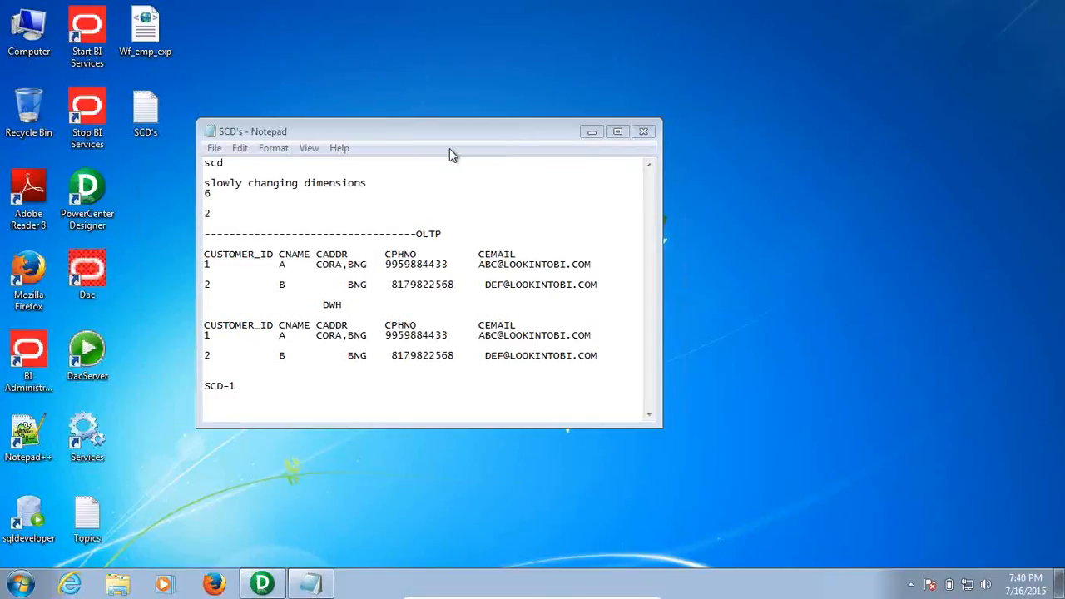
Save the SCD's notes again and minimize Notepad
click(215, 150)
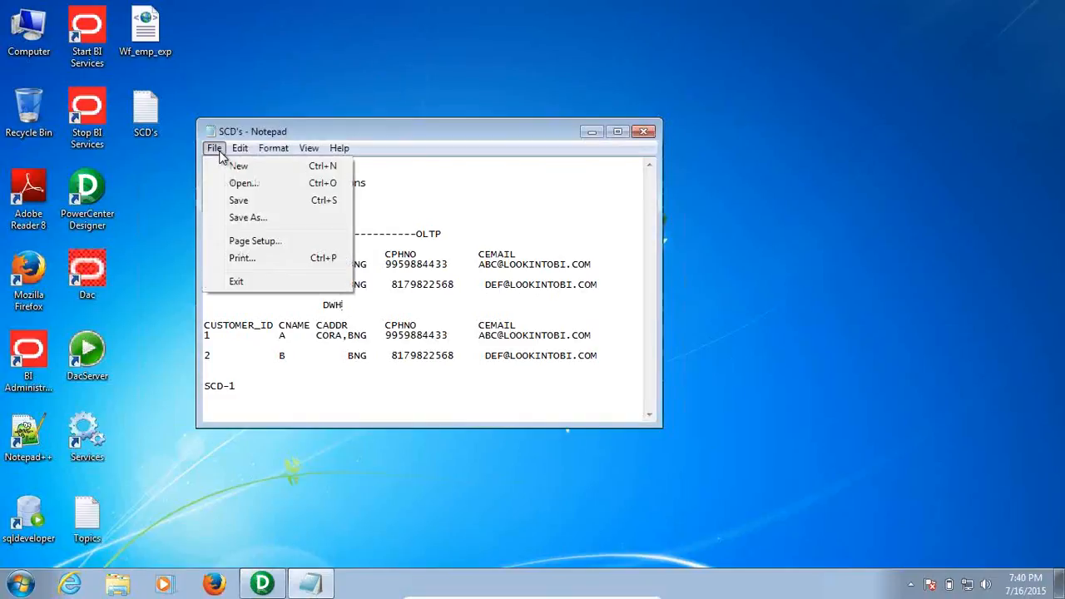
click(258, 200)
click(586, 134)
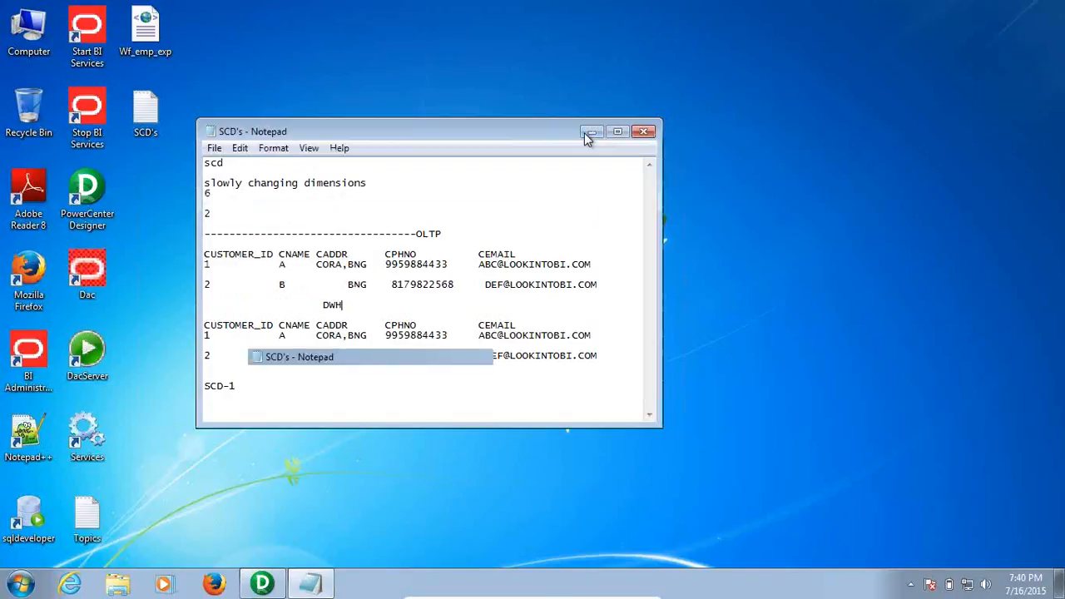
Restore PowerCenter Designer in the virtual machine, then minimize it to show the desktop
click(253, 581)
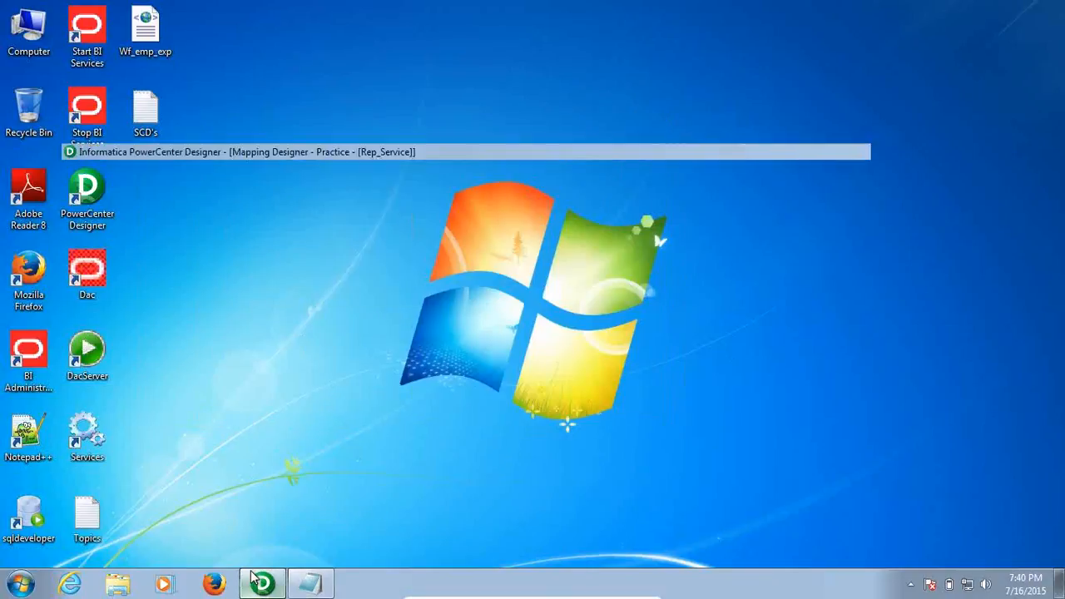
mouse_move(532, 596)
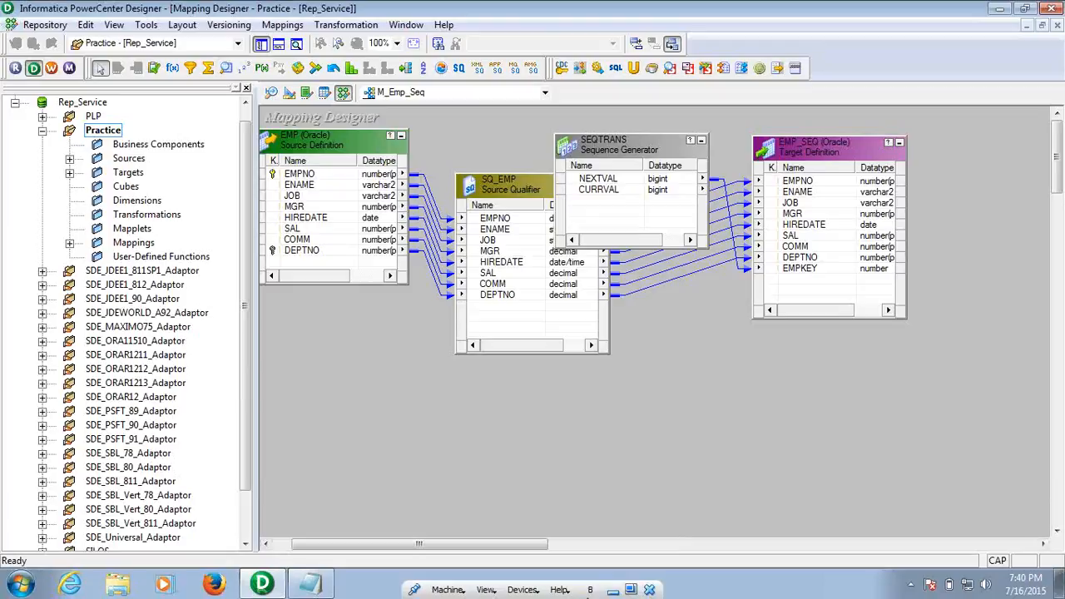
click(612, 590)
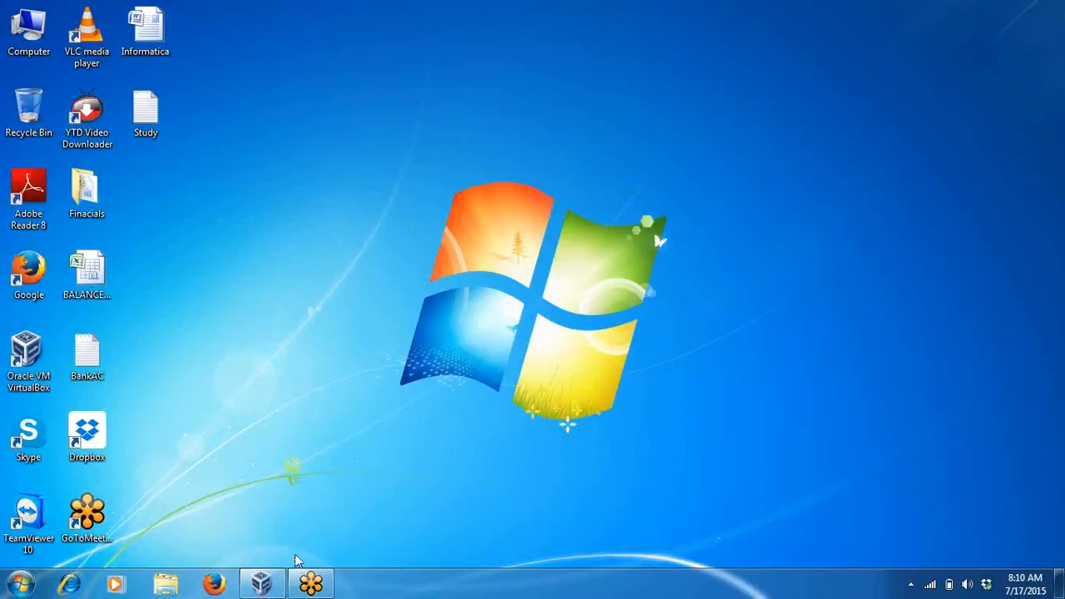
click(262, 584)
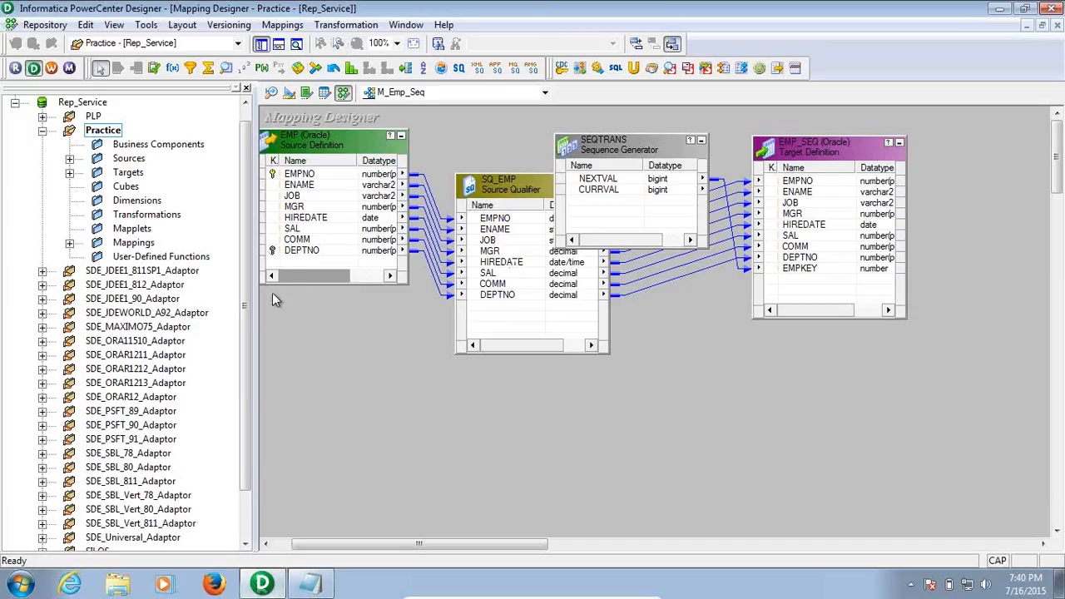
click(1000, 10)
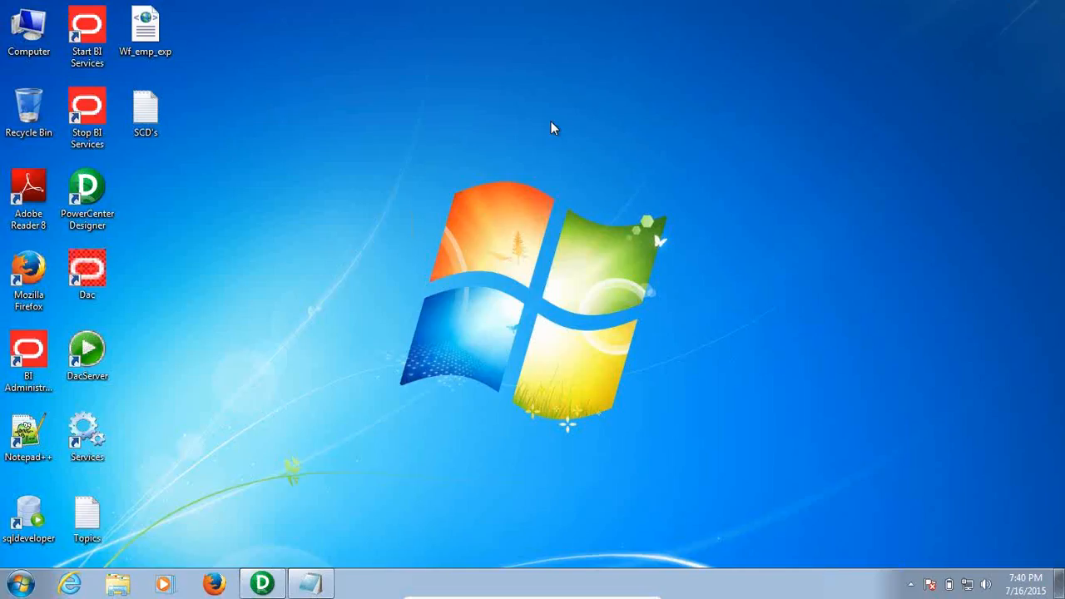
Launch Oracle SQL Developer from the sqldeveloper desktop shortcut
click(28, 516)
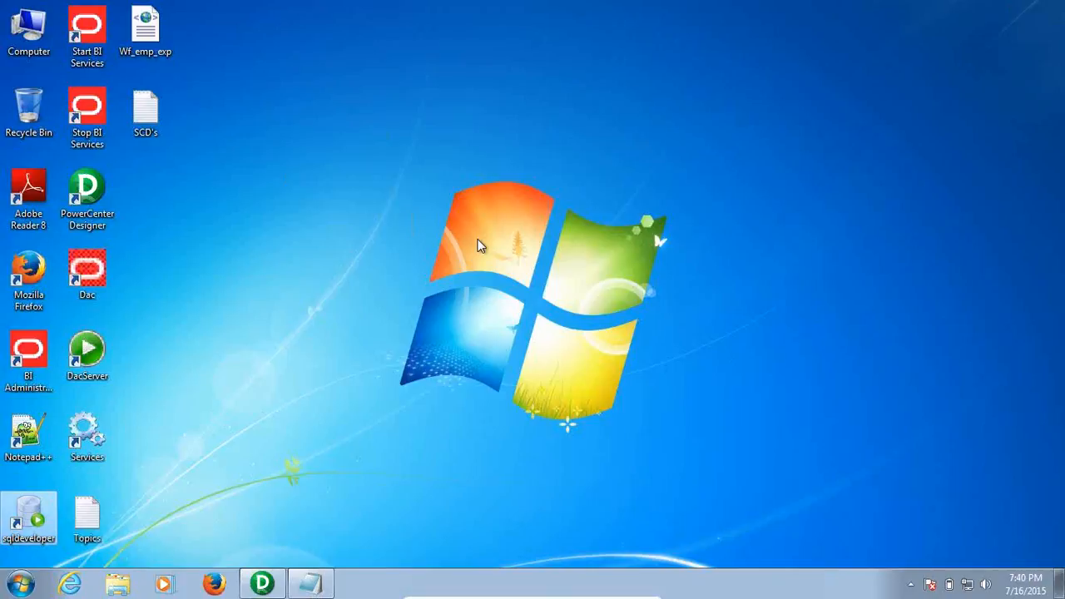
key(Return)
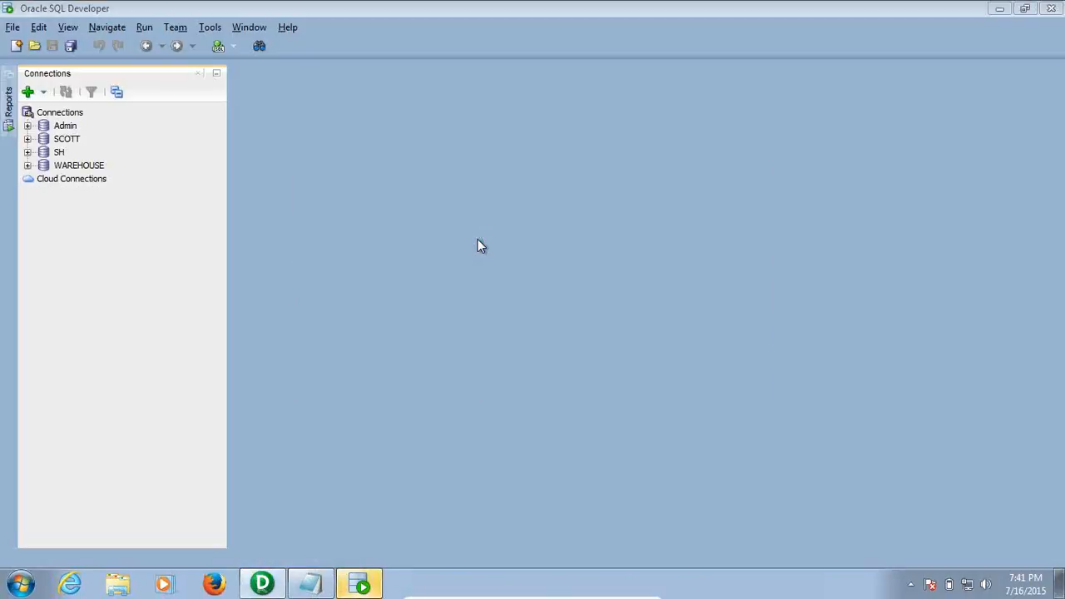
Open a new SQL worksheet on the WAREHOUSE connection
click(362, 584)
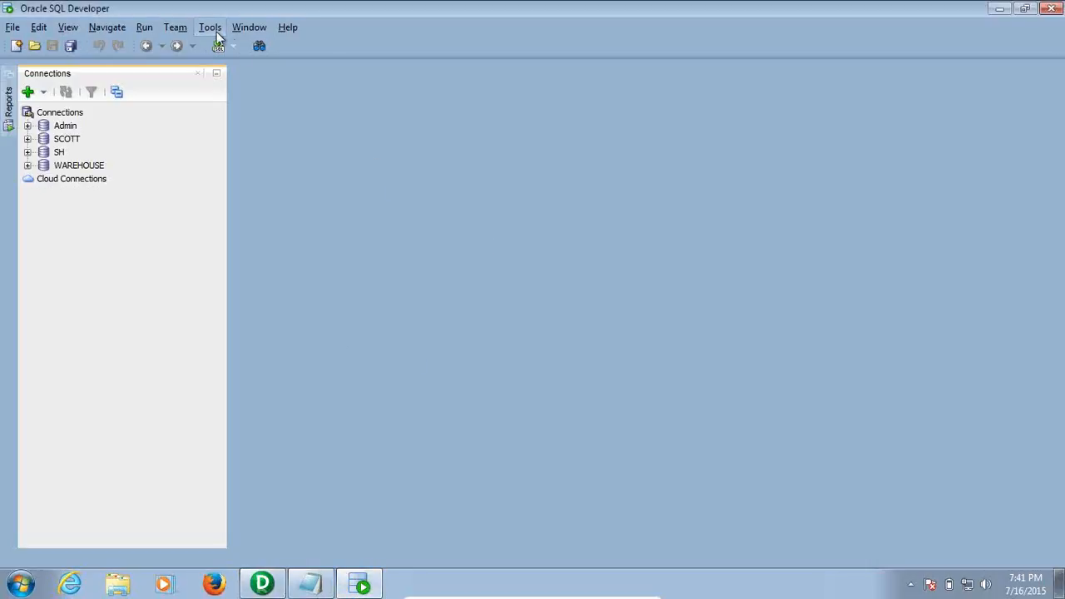
click(234, 45)
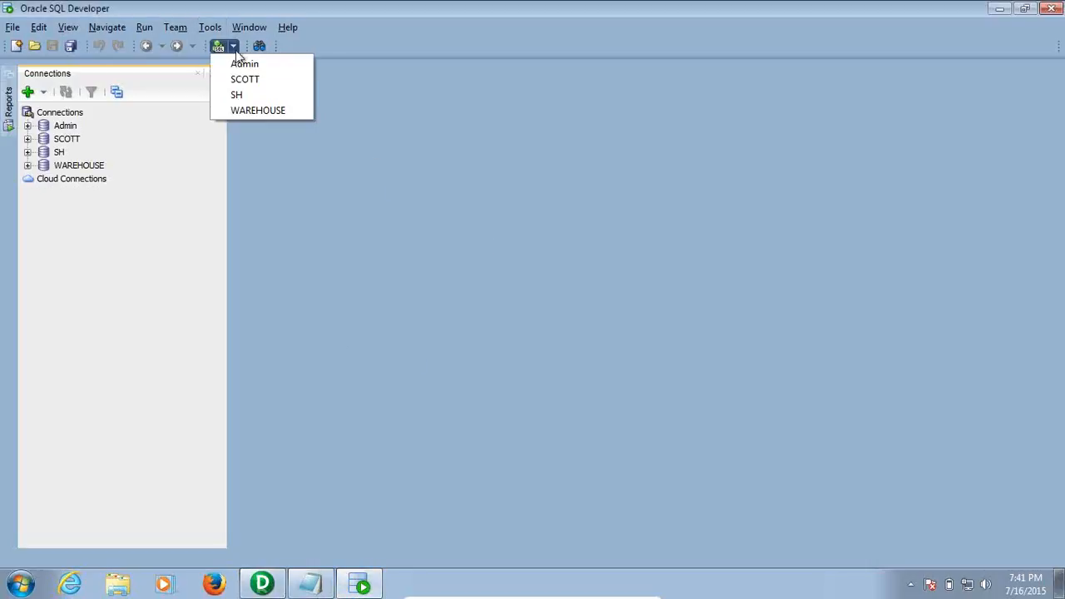
click(287, 111)
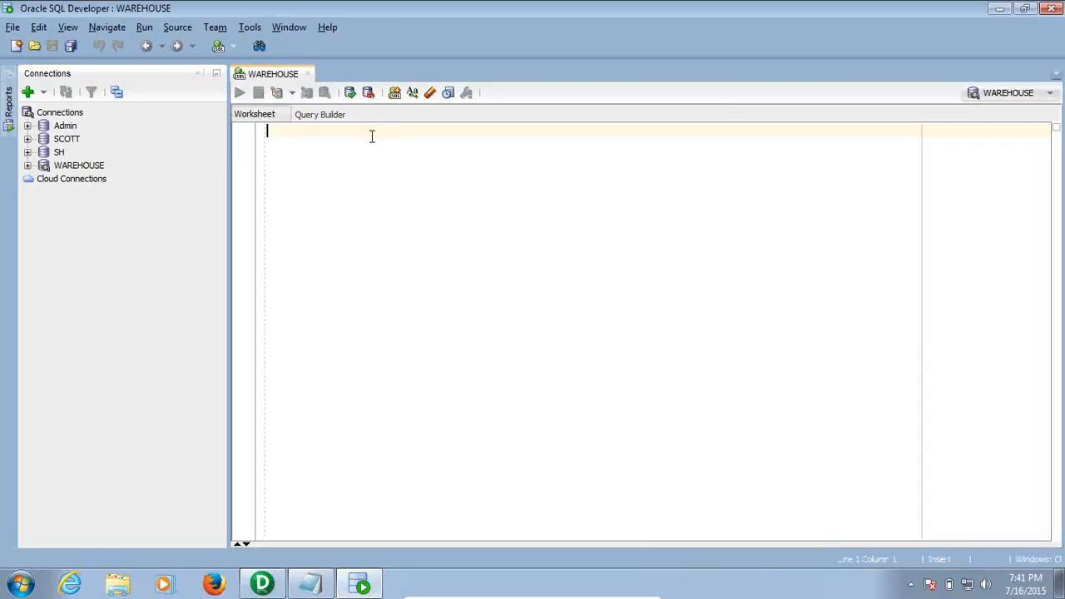
Run CREATE TABLE EMP_SCD1 AS SELECT * FROM SCOTT.EMP WHERE 1=2; in the worksheet
text(CRE)
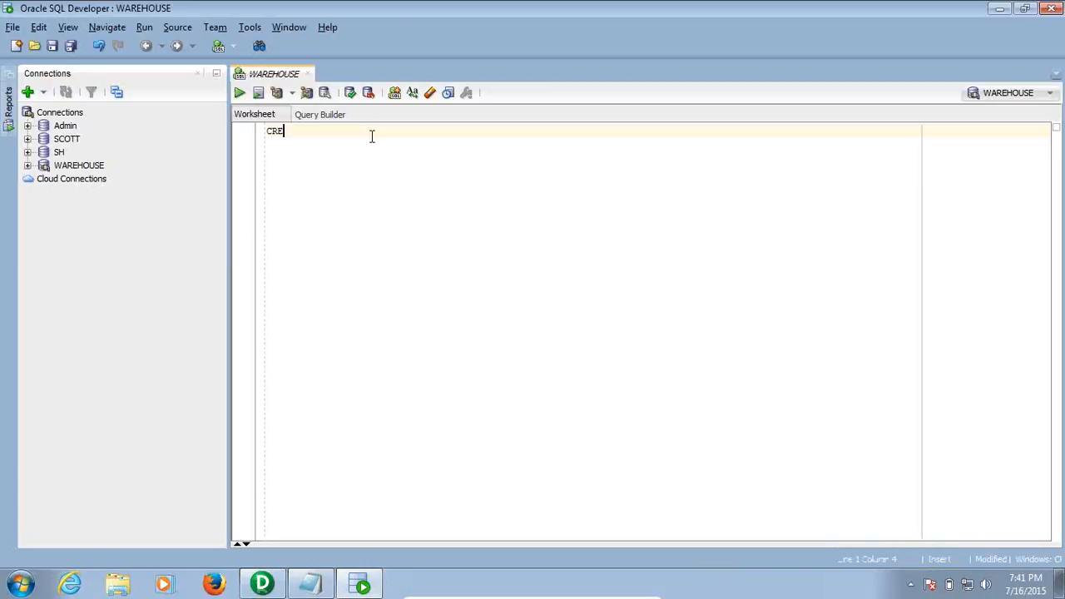
text(ATE TABLE EMP)
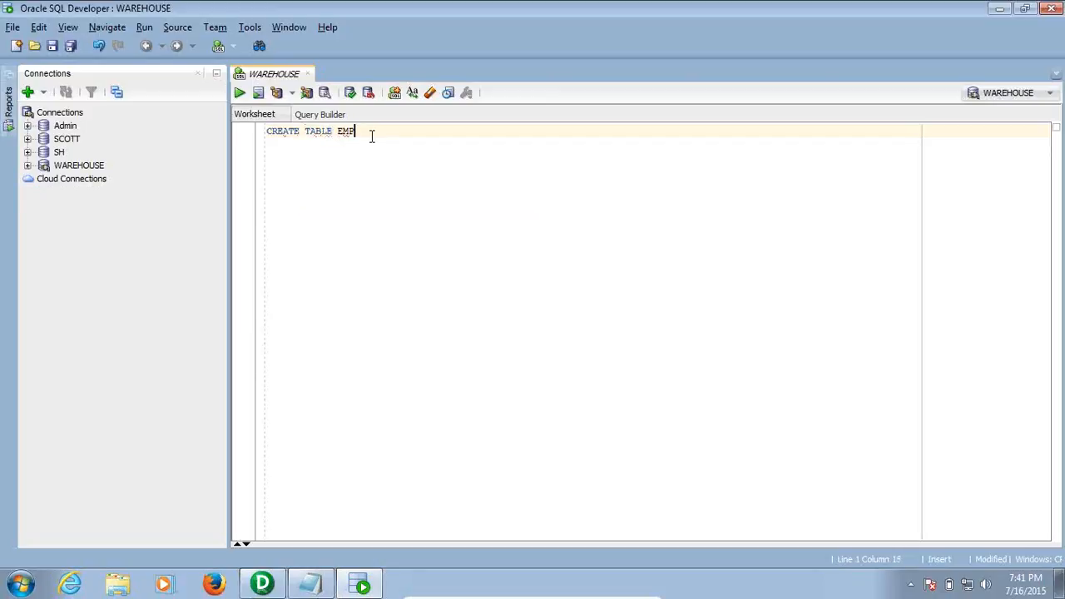
text(_SCD1 AS SELECT * FROM E)
key(BackSpace)
text(SCOTT.EMP )
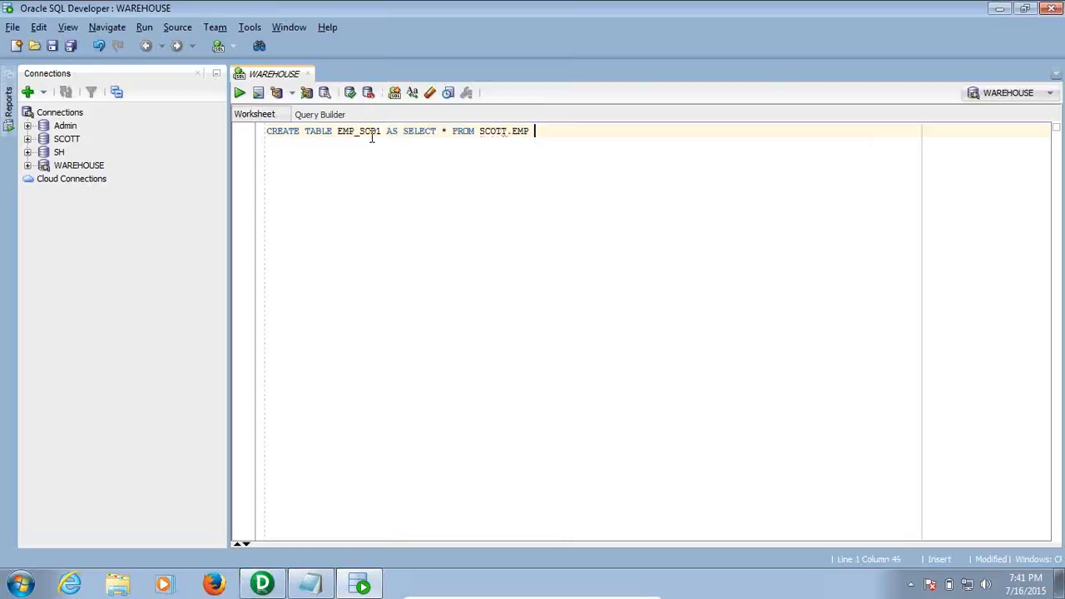
text(WHERE 1=2;)
click(240, 94)
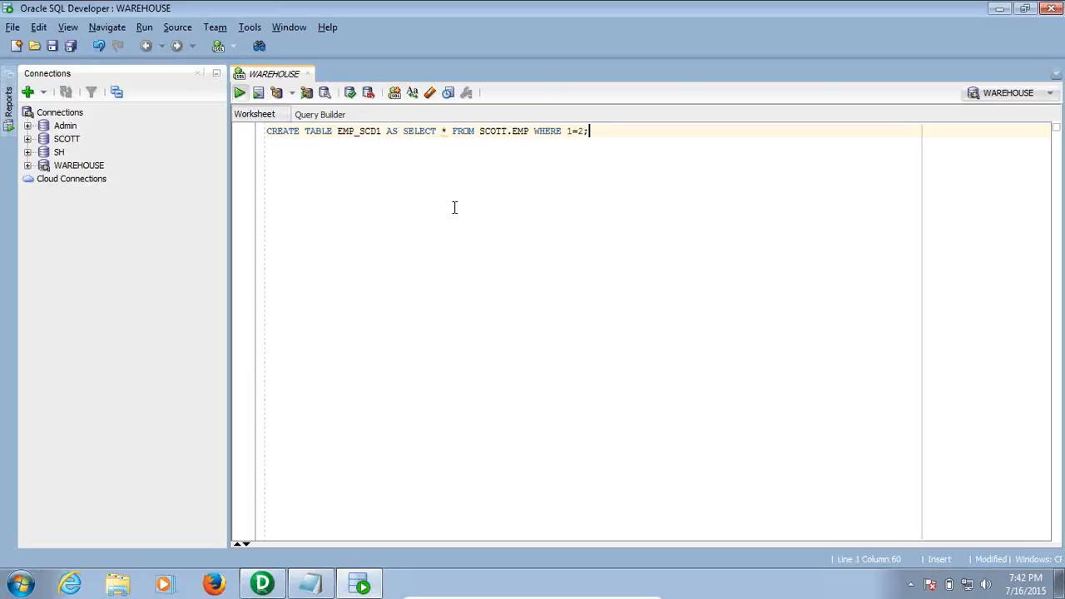
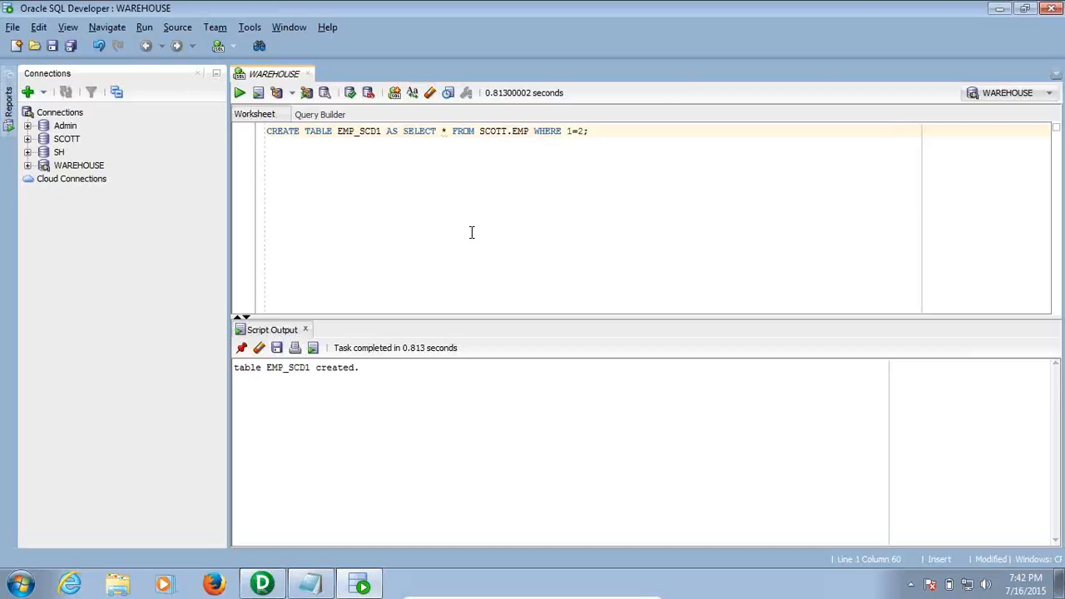
Close the Script Output panel and select EMP_SCD1 in the CREATE TABLE statement
click(307, 329)
double_click(356, 132)
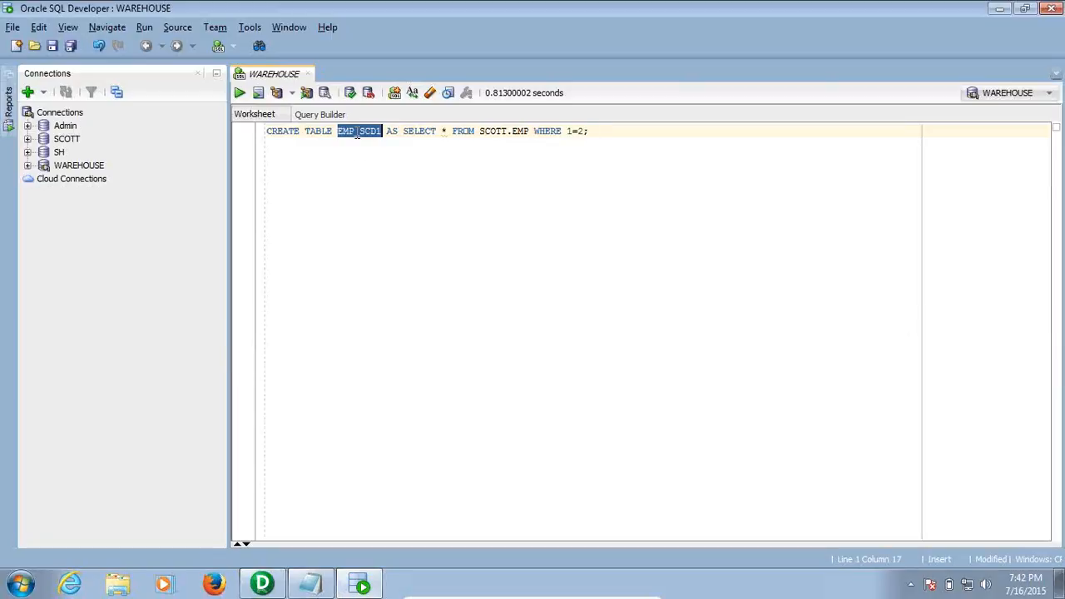
Run ALTER TABLE EMP_SCD1 ADD PRIMARY KEY(EMPNO); to key the table on EMPNO
click(619, 133)
key(Return)
key(Return)
text(ALTER)
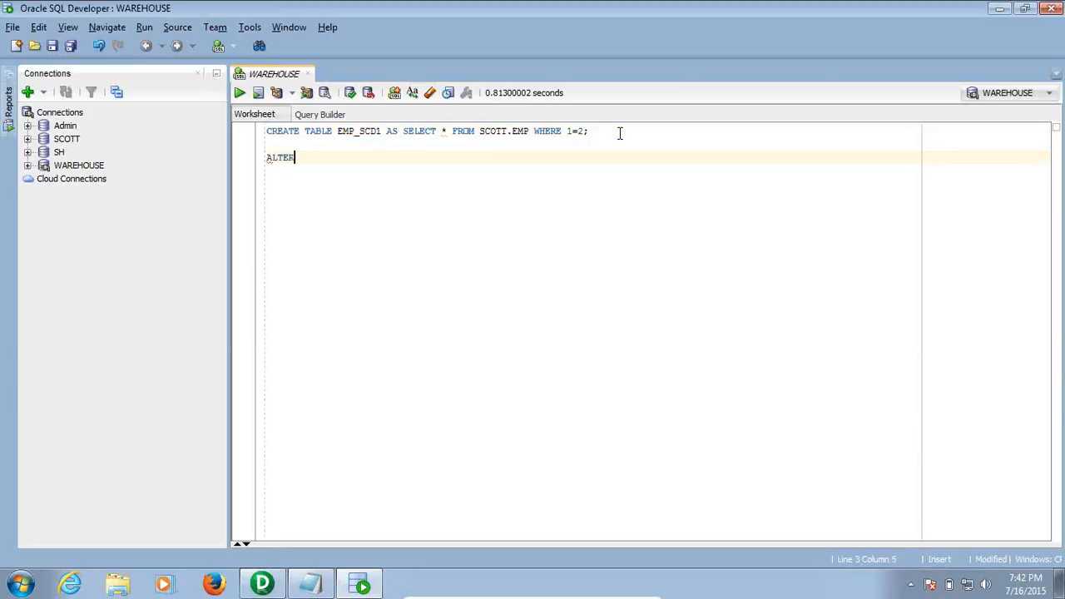
text( TAB)
text(E)
key(BackSpace)
key(BackSpace)
key(BackSpace)
key(BackSpace)
text(ABLE EMP_SCD1 ADD)
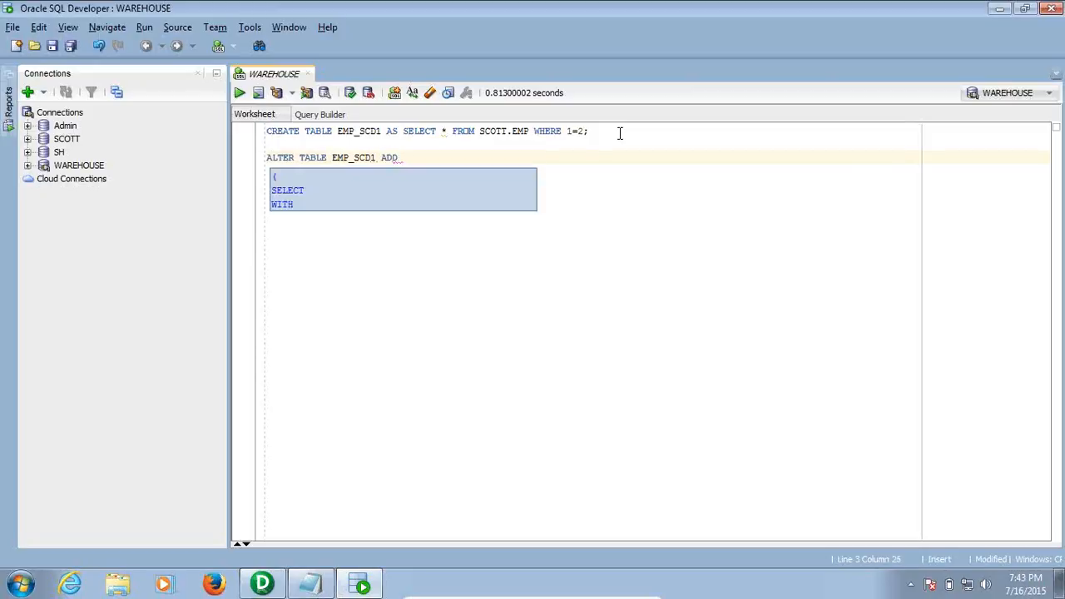
text( PRIMA)
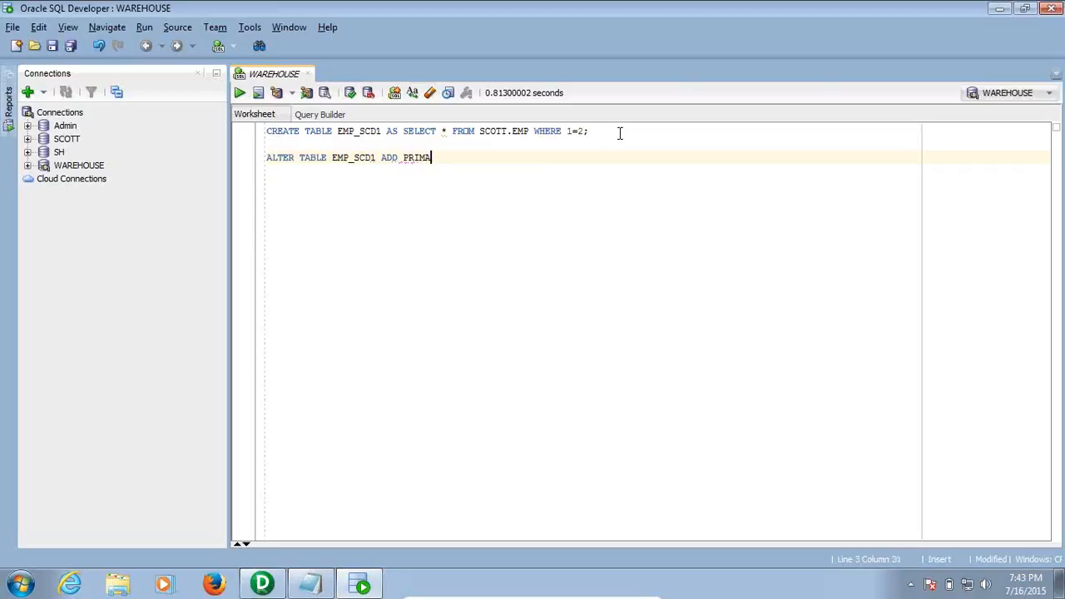
text(RYKEY)
click(443, 158)
key(BackSpace)
text(())
key(Left)
text(EMPNO)
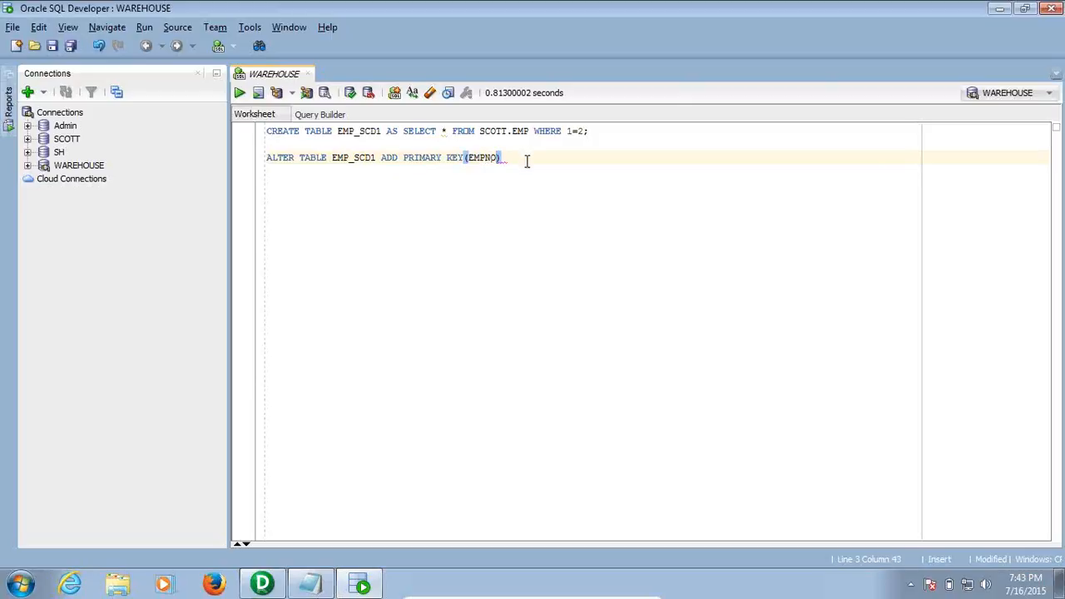
key(End)
text(;)
click(239, 92)
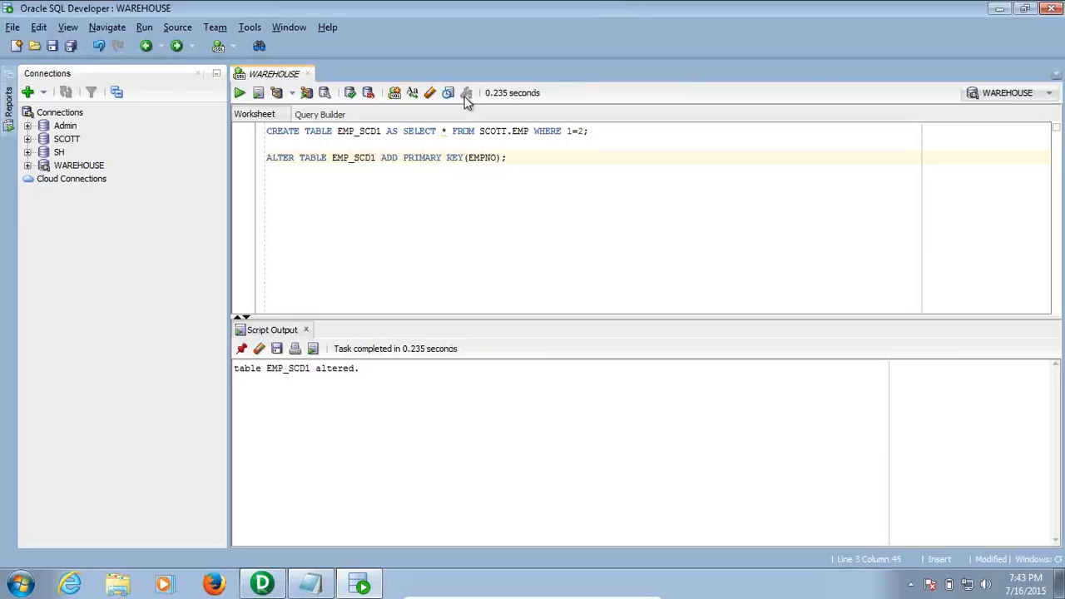
Run SELECT * FROM EMP_SCD1; to confirm the empty table's columns
click(306, 330)
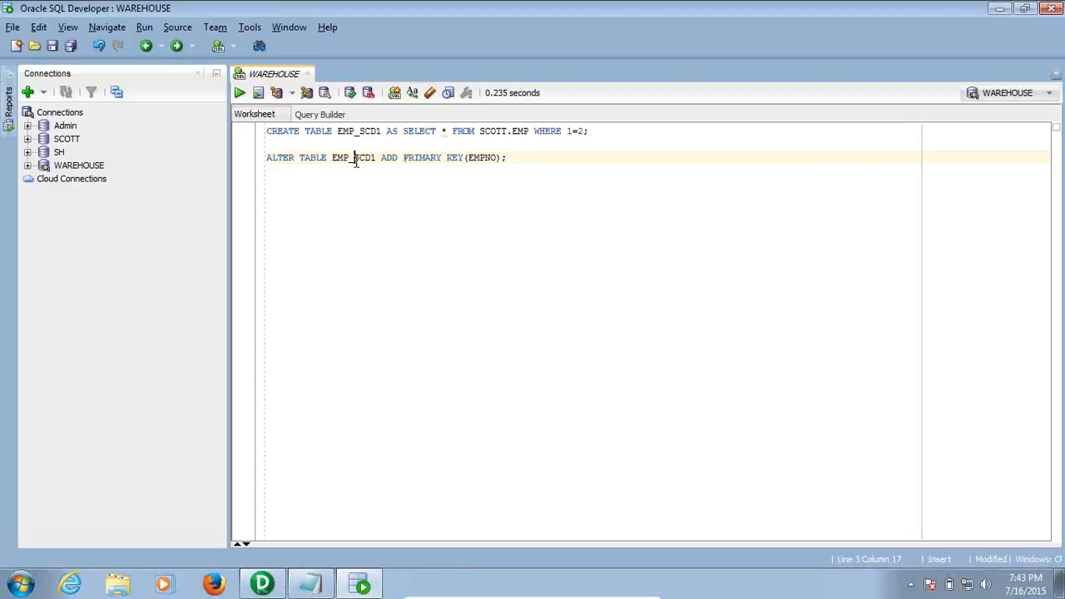
double_click(355, 159)
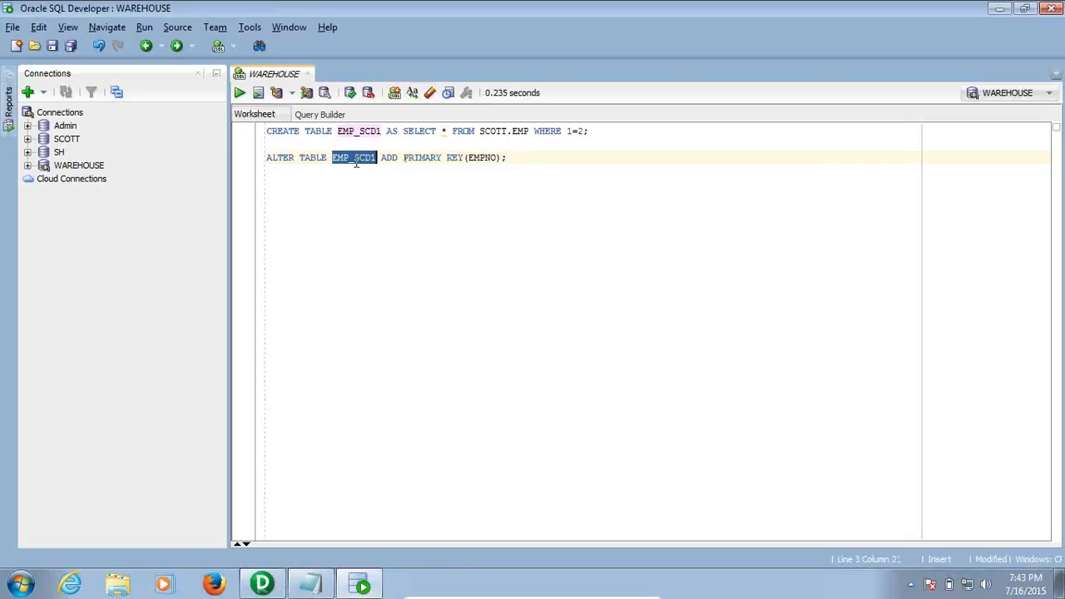
click(519, 157)
key(Return)
key(Return)
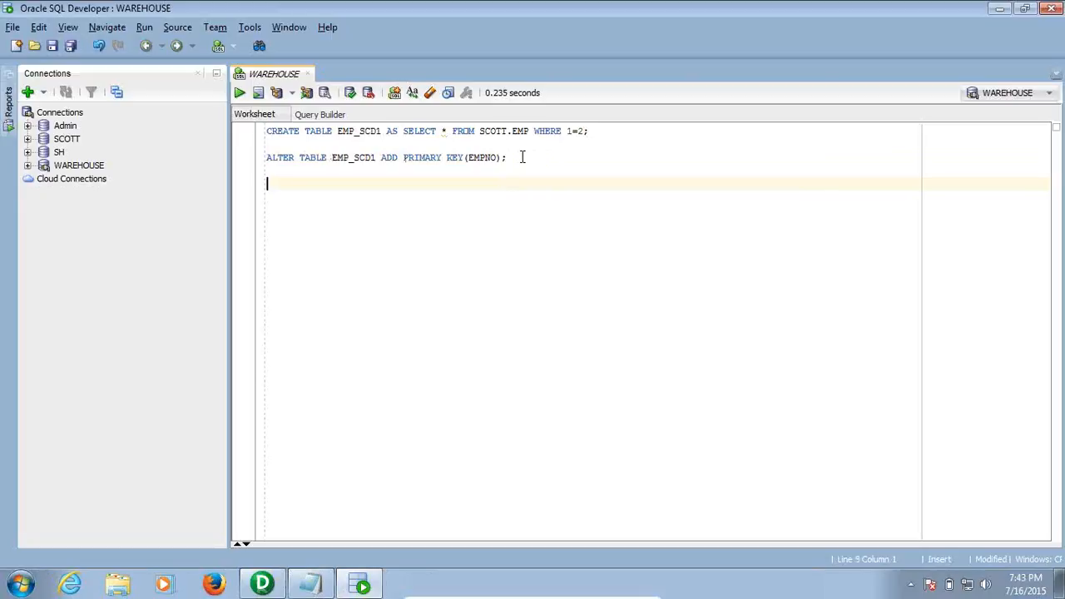
text(SELECT * FROM EMP_SCD1;)
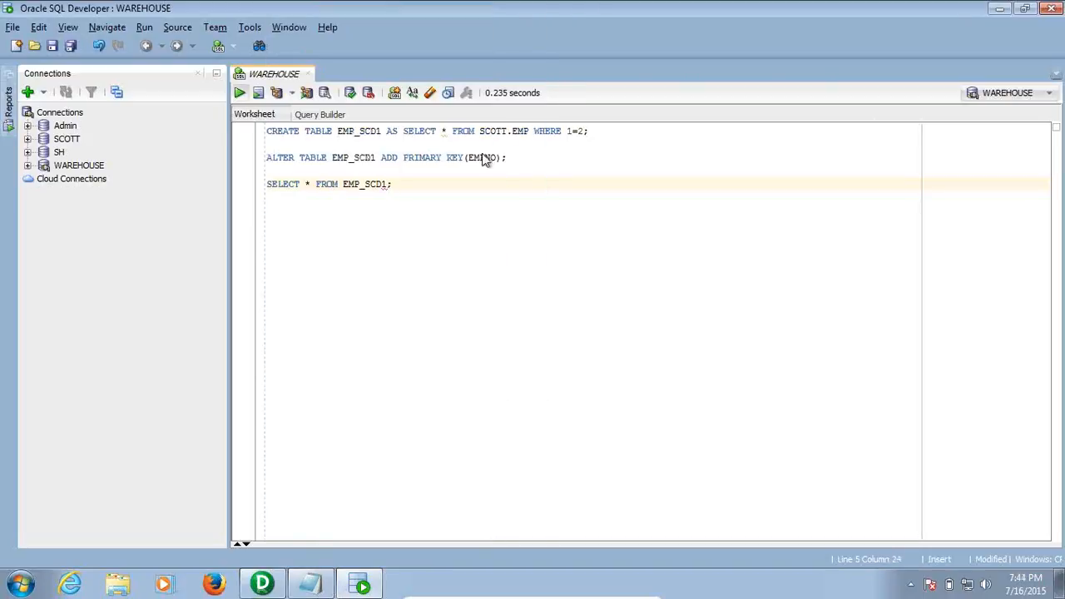
click(238, 92)
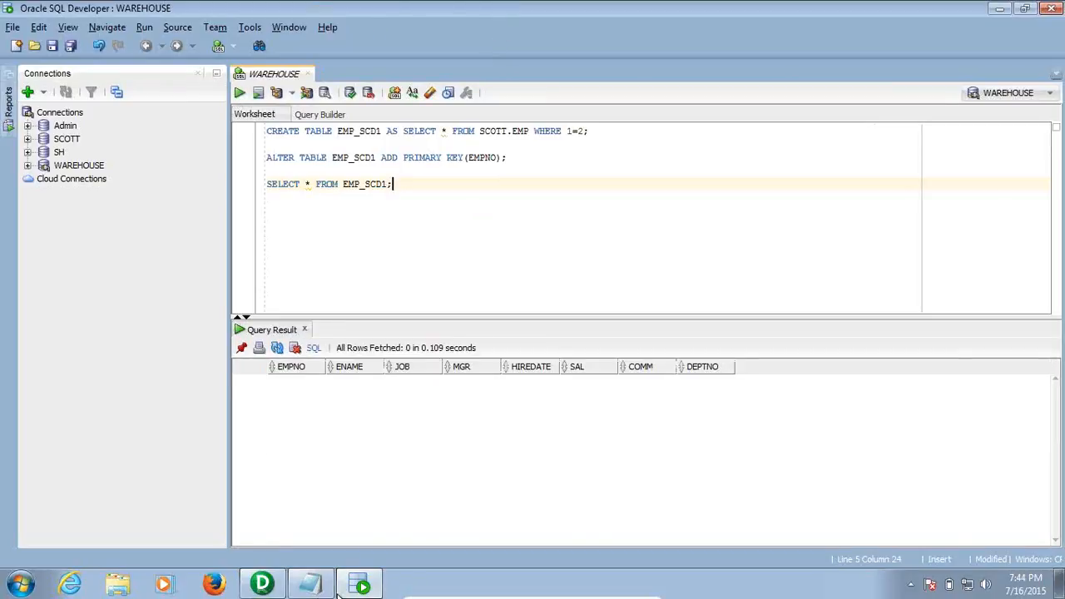
In Designer's Target Designer, clear the workspace and choose Targets > Import from Database
click(262, 585)
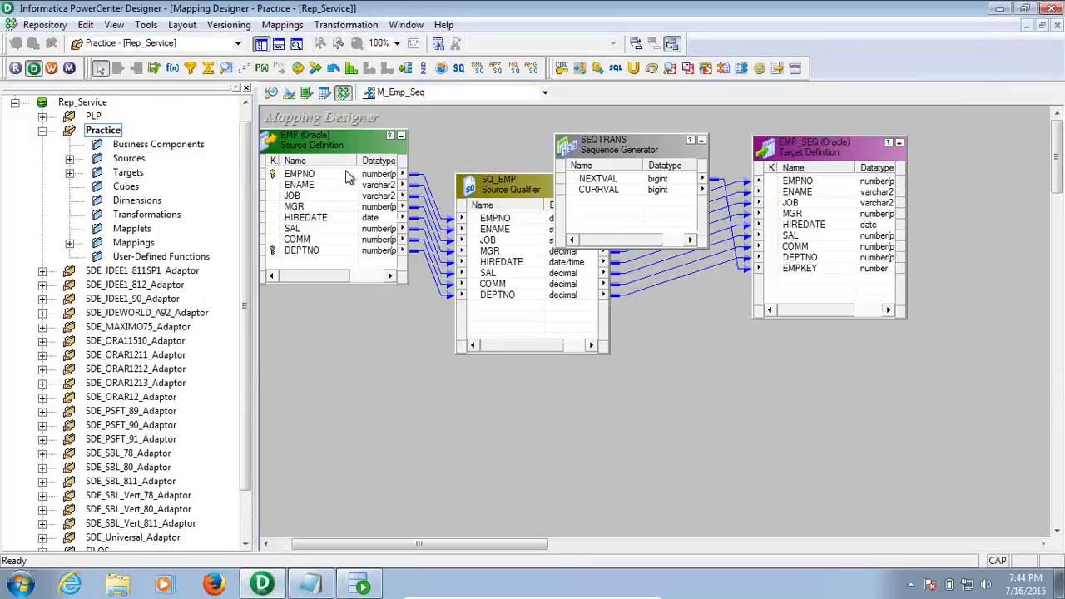
click(271, 92)
click(289, 93)
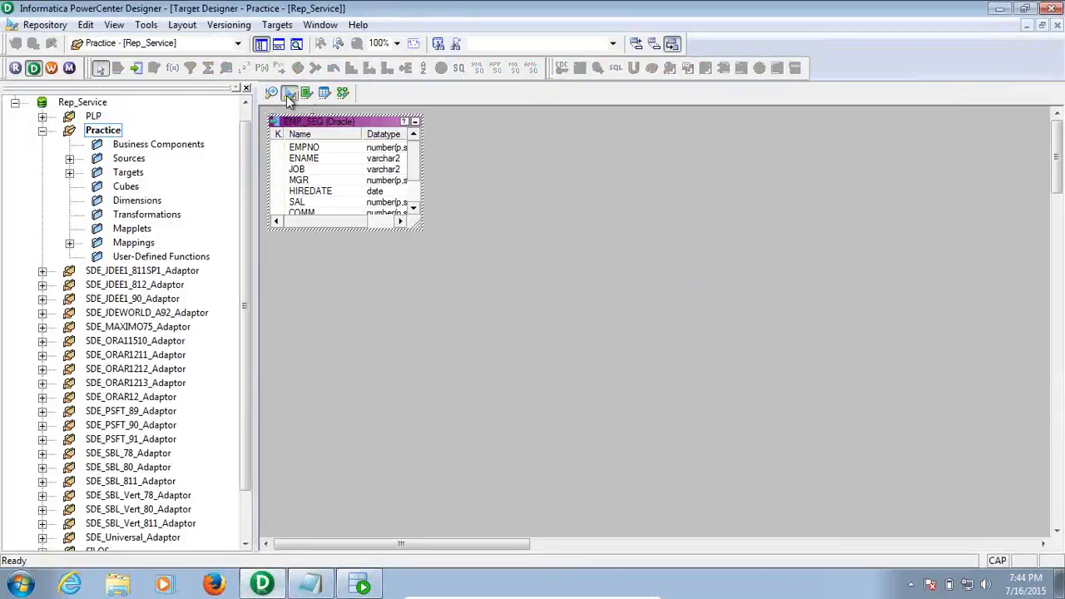
right_click(466, 150)
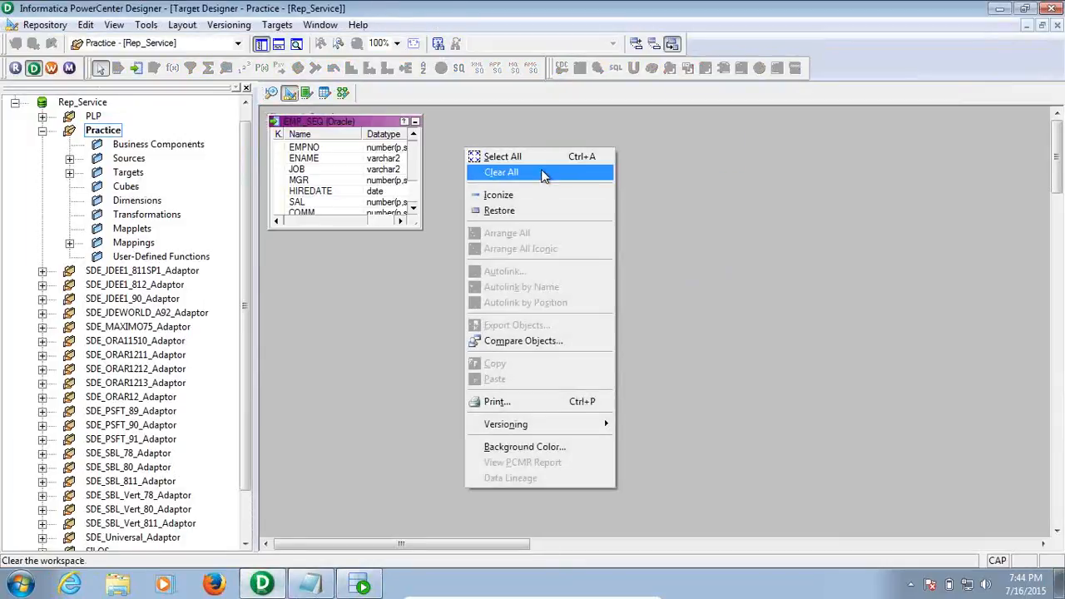
click(542, 173)
click(280, 26)
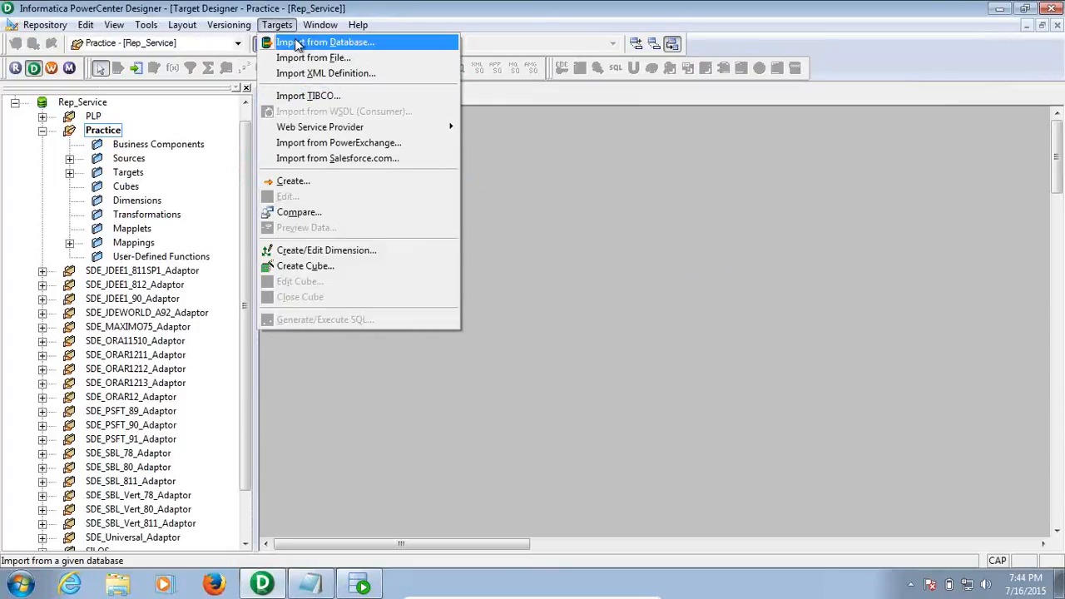
click(297, 44)
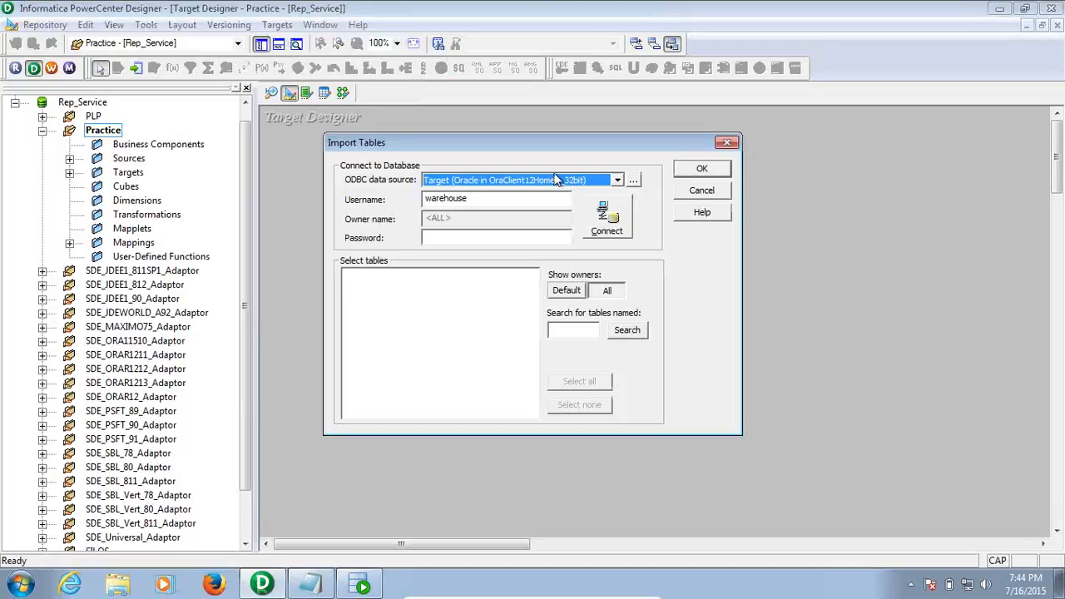
Connect to the Target data source with the database password, searching for EMP_SCD1
click(497, 239)
text(*******)
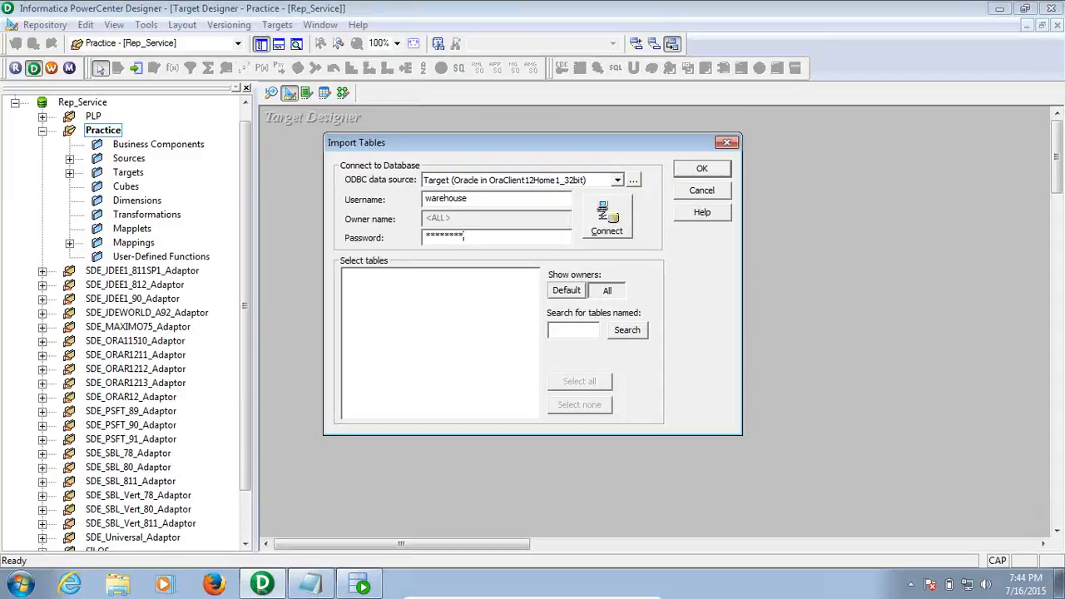
click(565, 333)
text(EMP_SCD1)
click(599, 218)
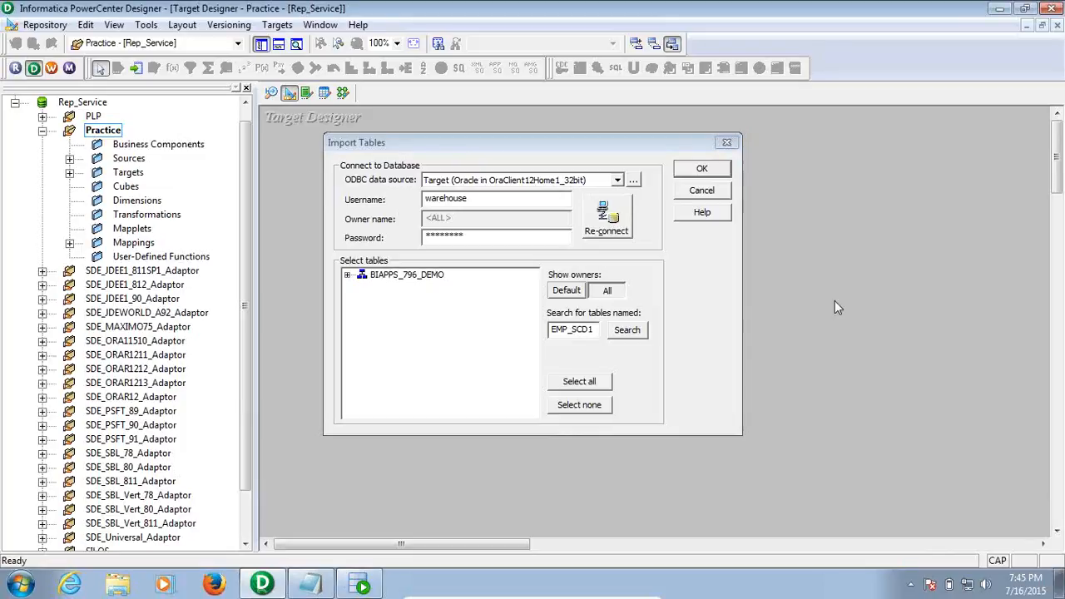
Import EMP_SCD1 from the BIAPPS_796_DEMO schema as a target and save the repository
click(347, 275)
click(362, 287)
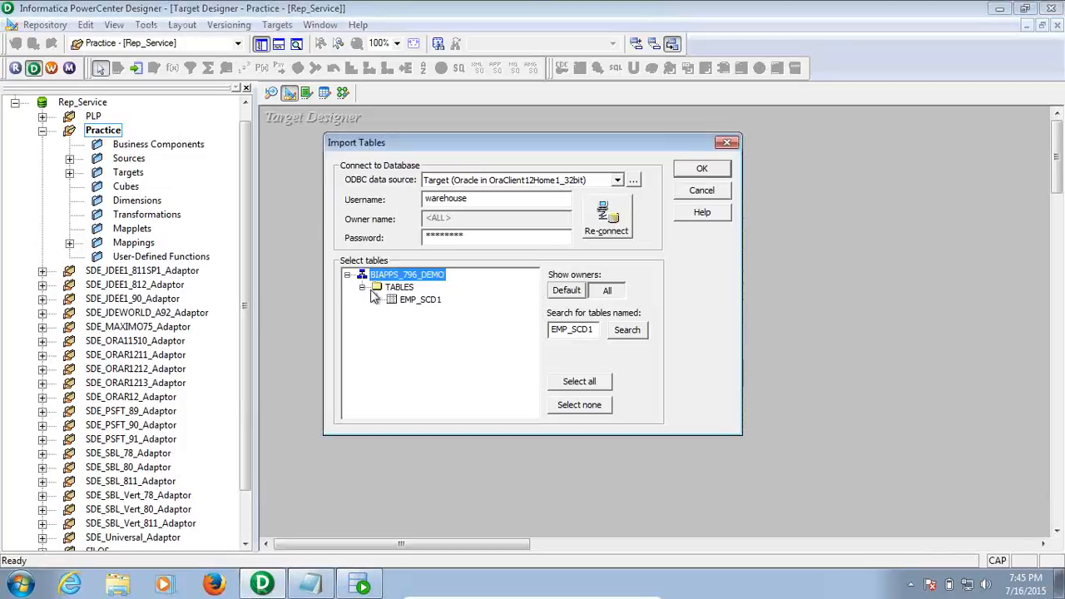
click(421, 299)
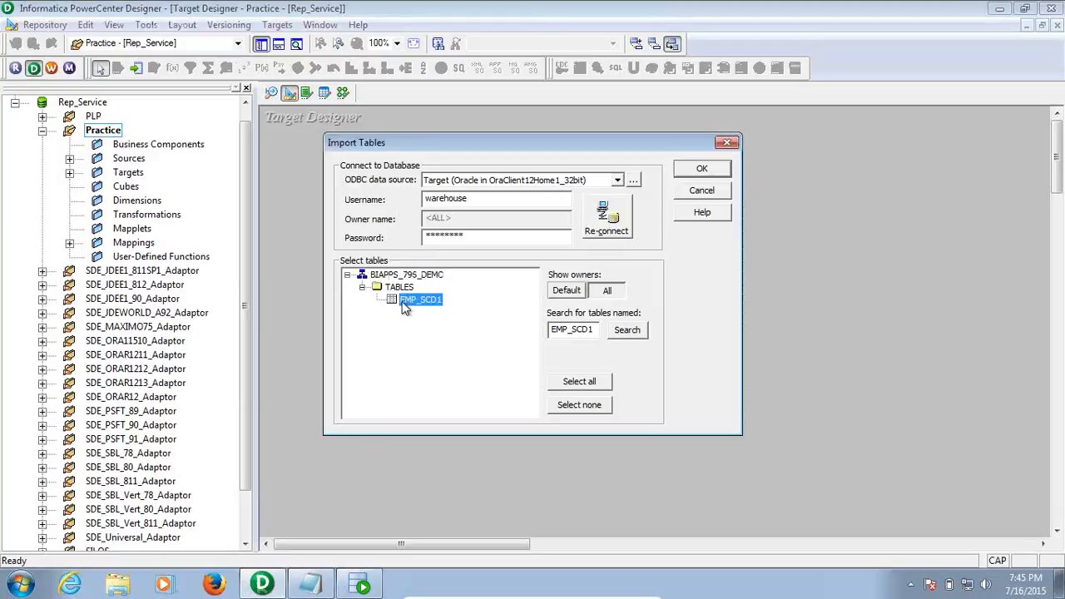
click(691, 175)
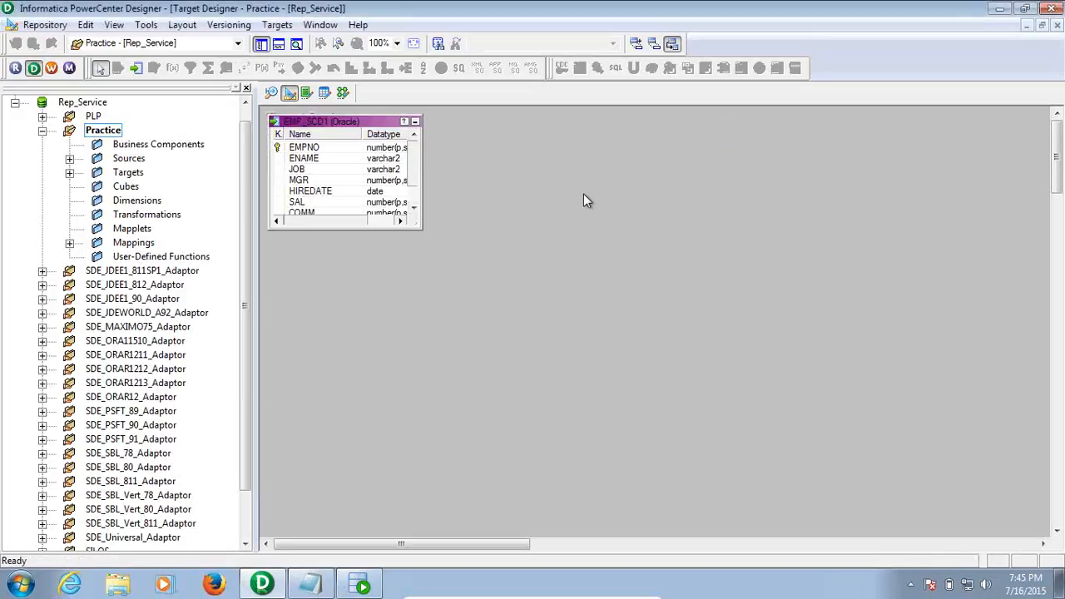
key(ctrl+s)
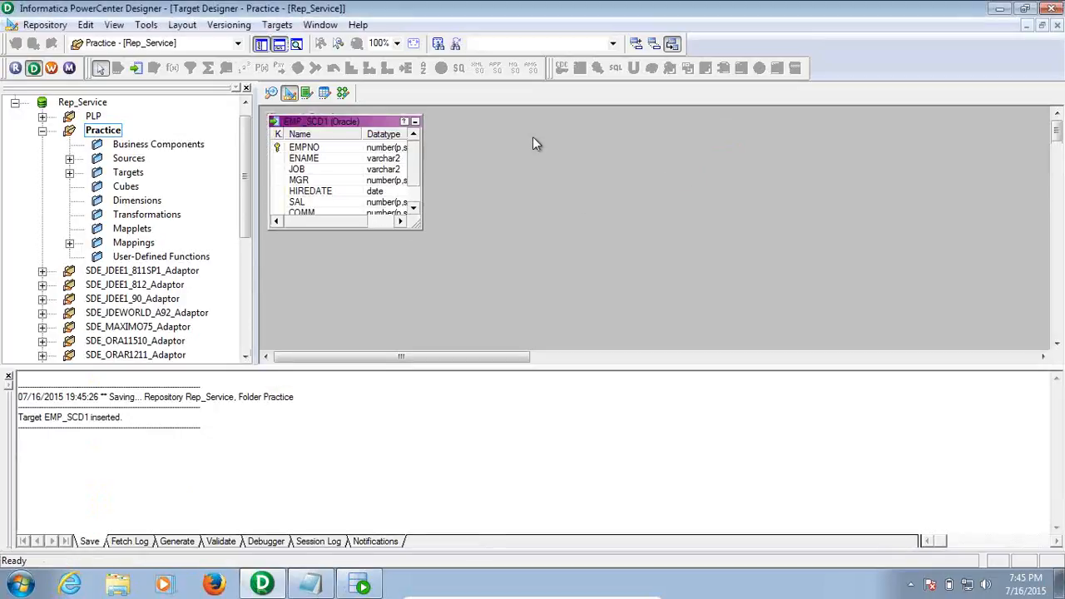
click(341, 91)
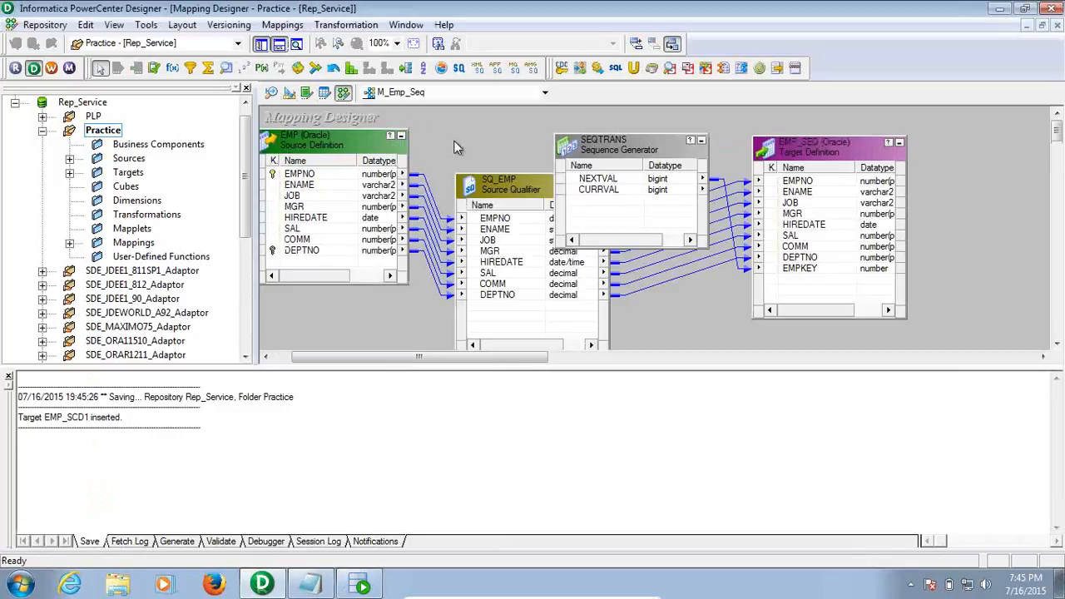
Create a new mapping named M_EMP_SCD1 via Mappings > Create
click(9, 378)
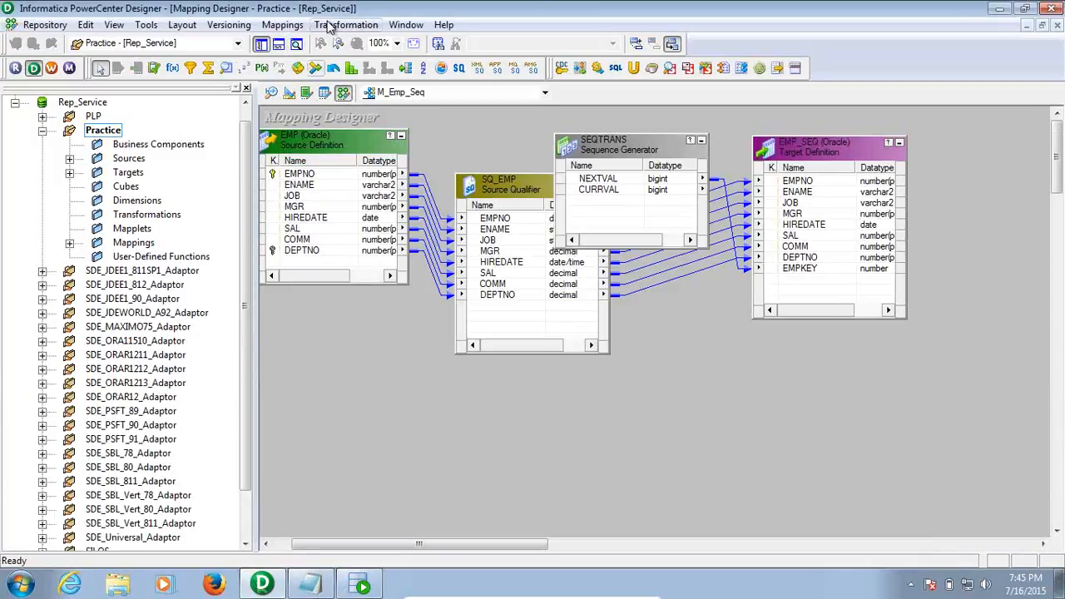
click(283, 25)
click(426, 39)
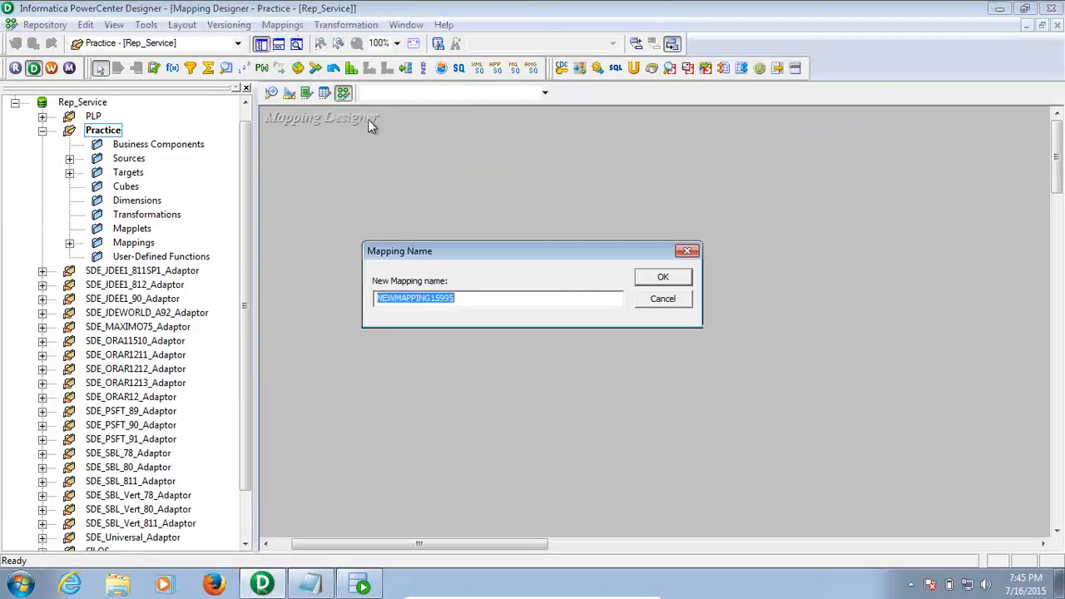
text(m)
key(BackSpace)
text(M_EM)
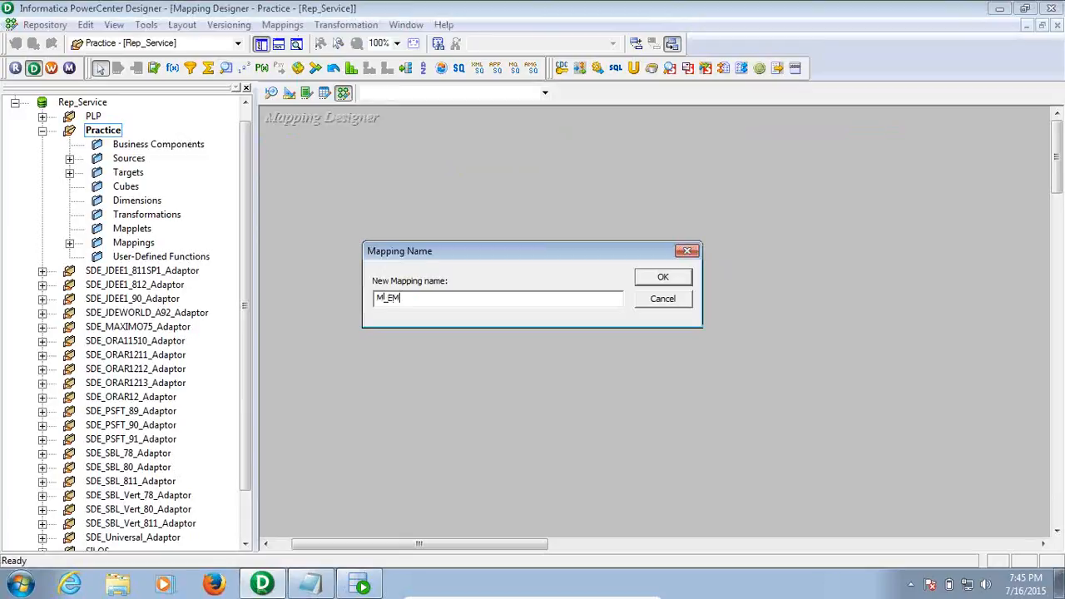
text(P_SCD1)
key(Return)
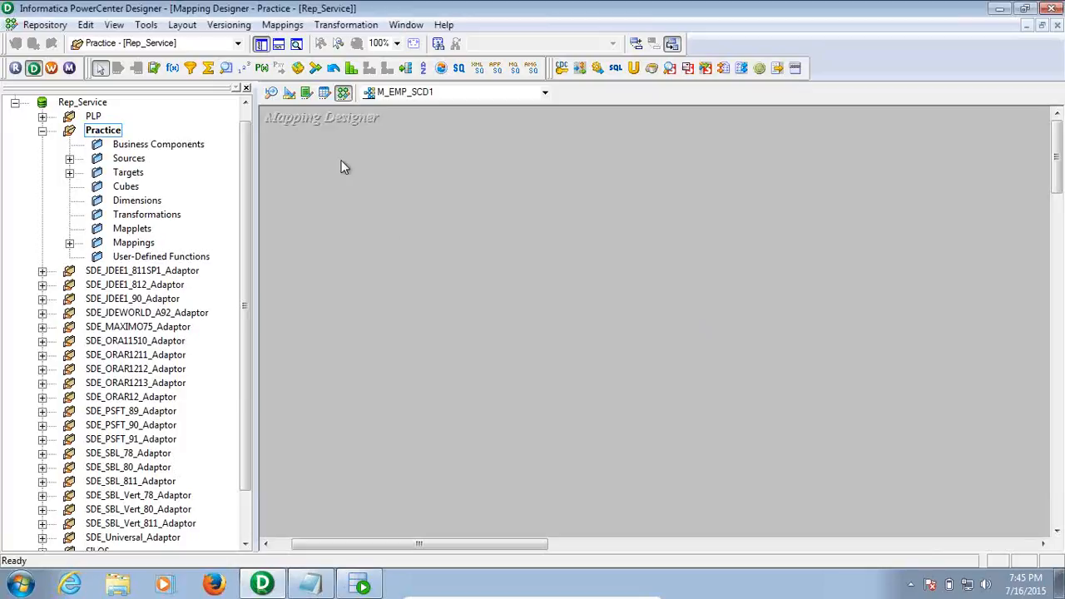
Drag the EMP source and the EMP_SCD1 target onto the mapping canvas
click(70, 158)
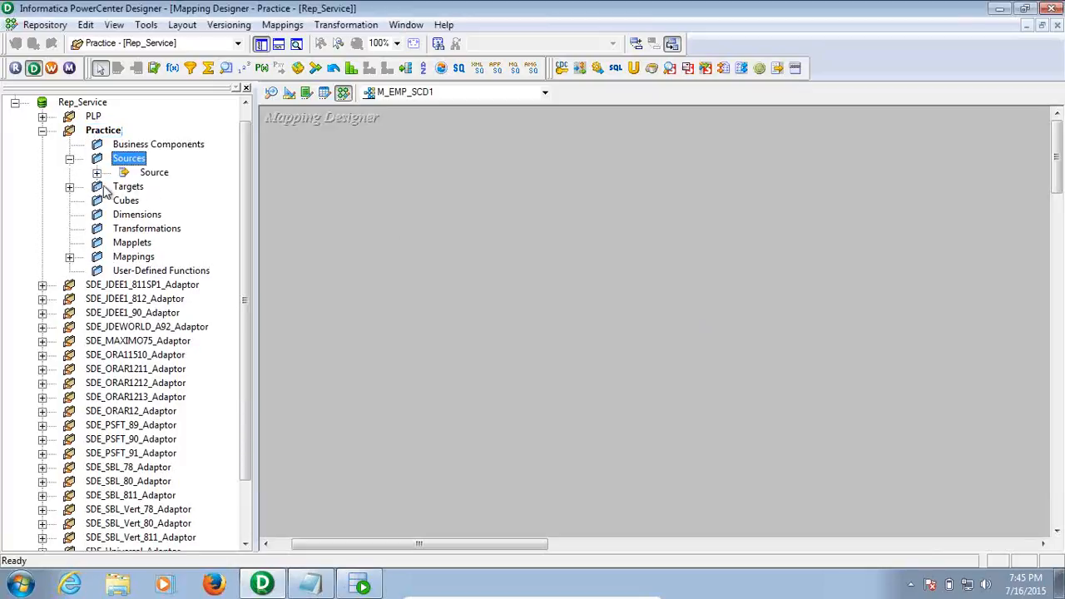
click(98, 174)
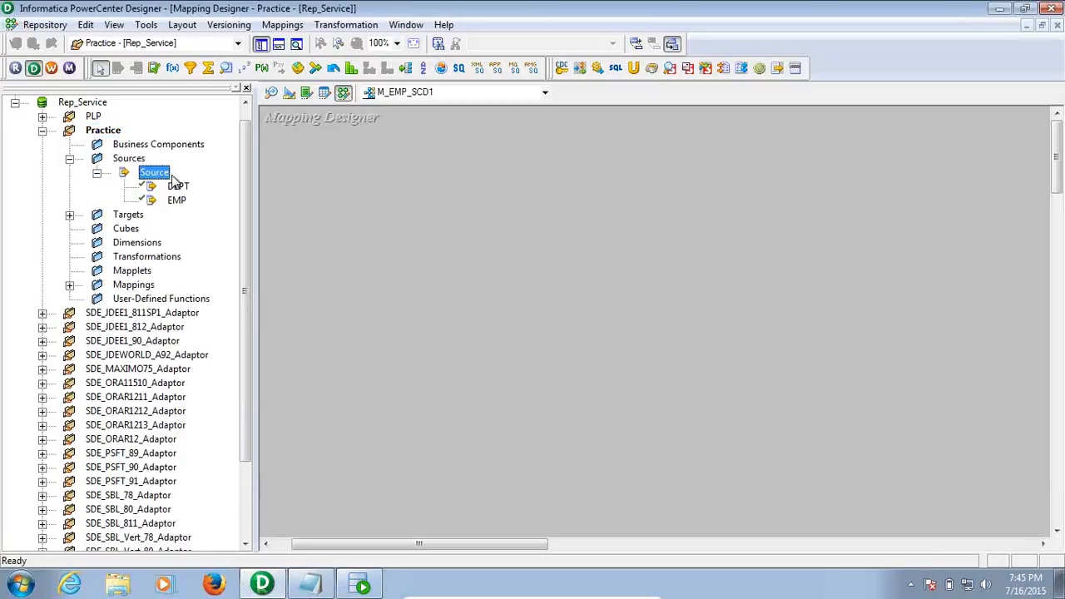
drag(176, 201, 361, 160)
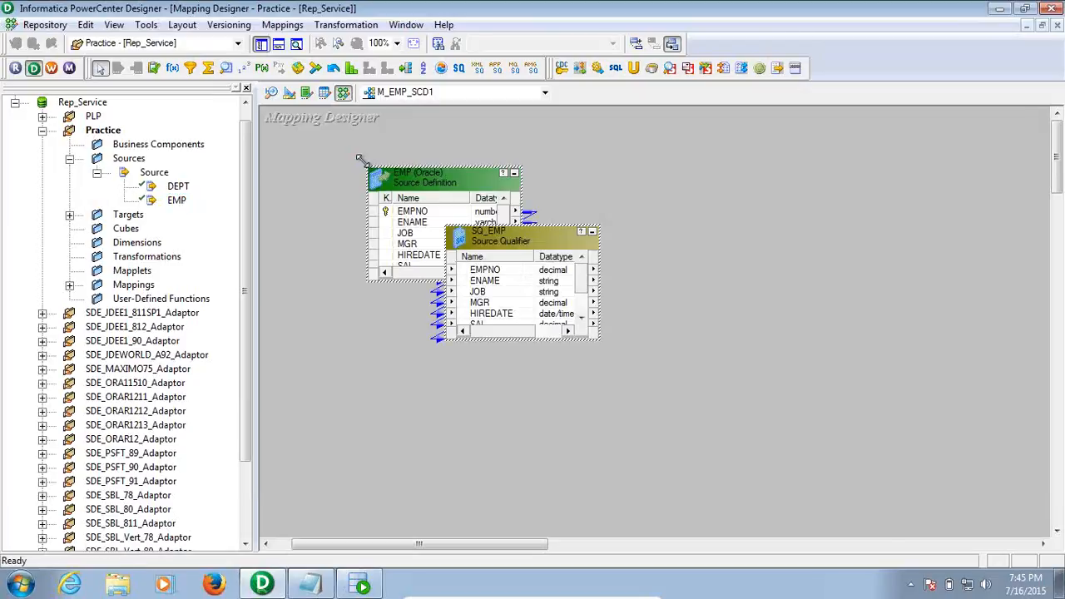
click(70, 216)
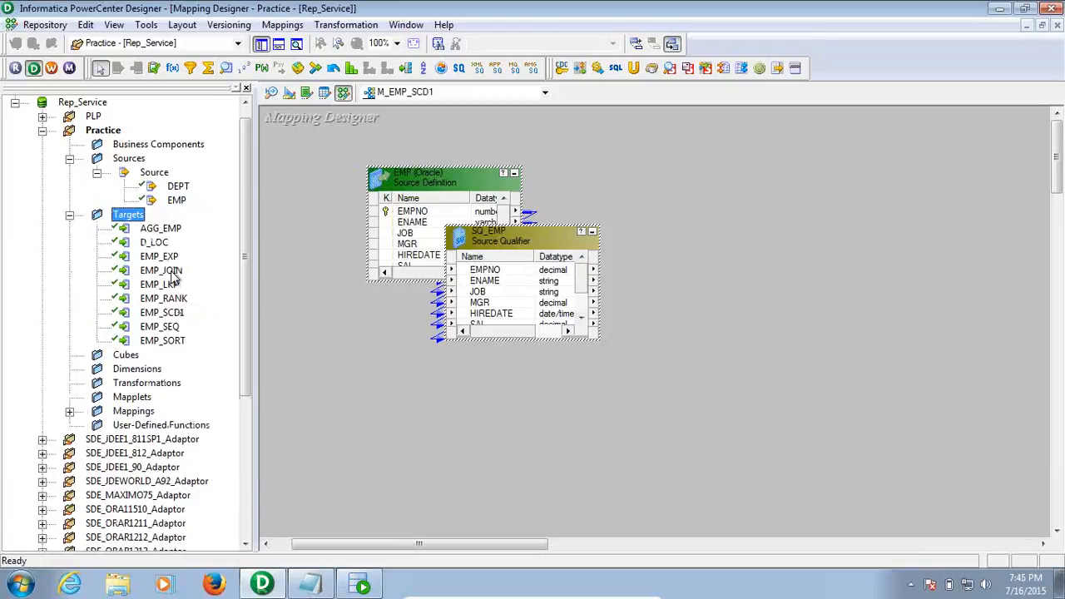
click(166, 314)
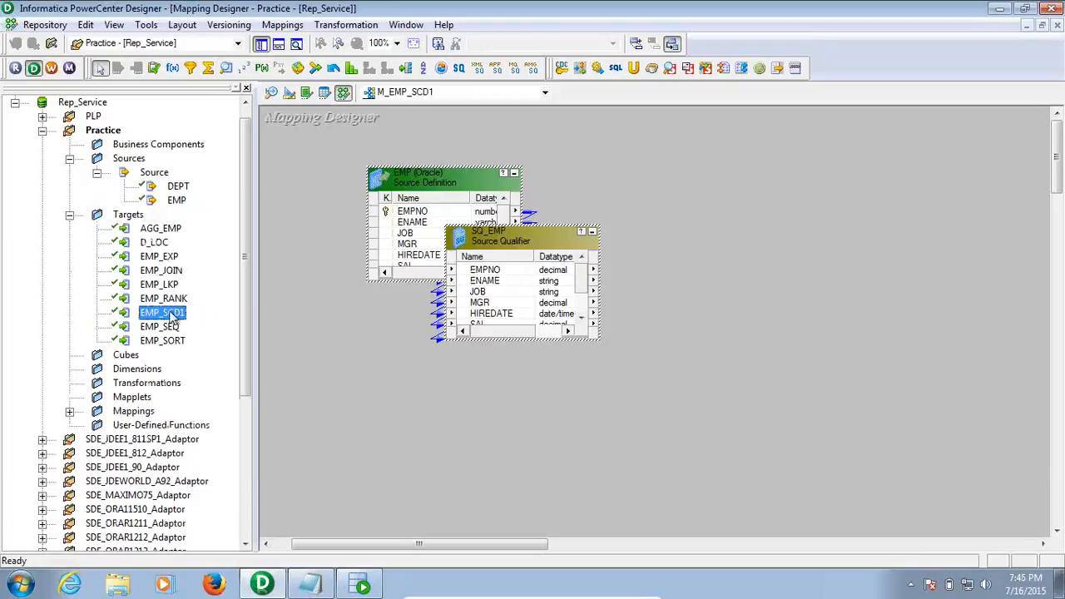
drag(171, 317, 679, 201)
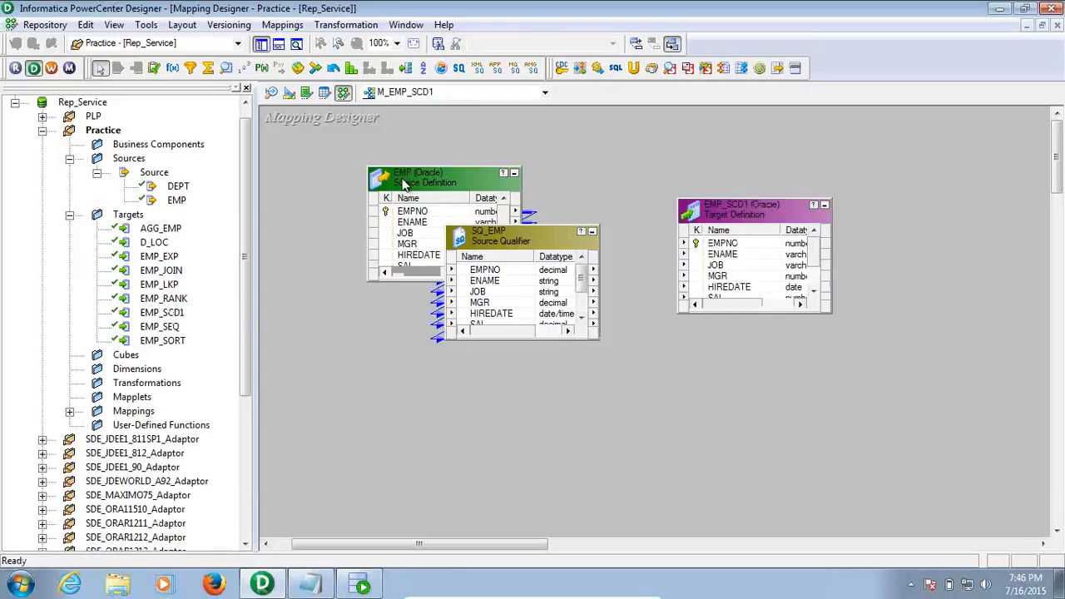
Arrange EMP, SQ_EMP and EMP_SCD1, enlarging SQ_EMP to show all its ports
drag(403, 183, 297, 131)
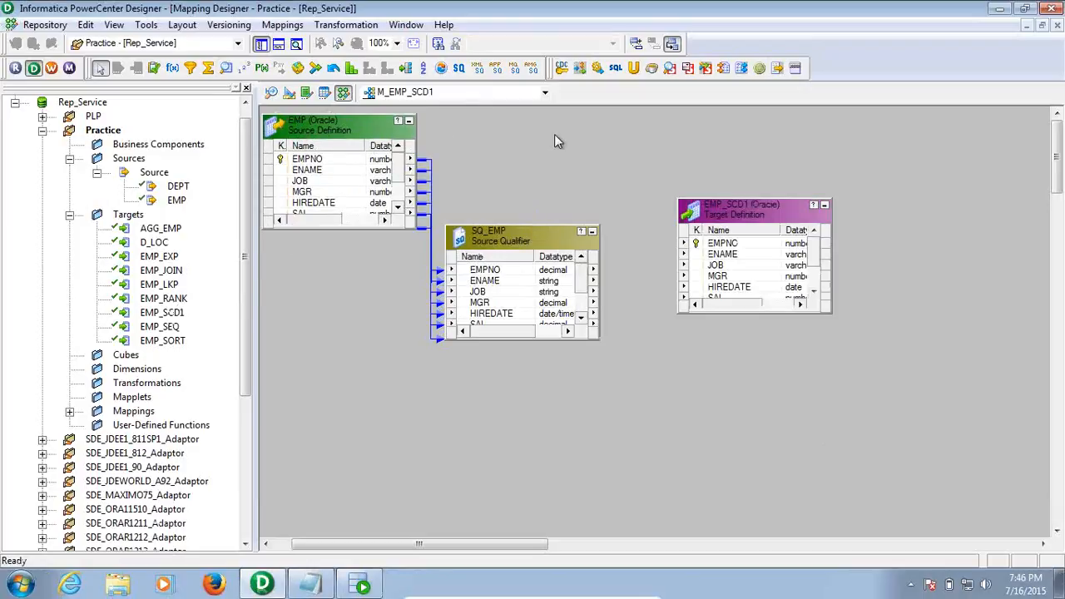
drag(495, 226, 535, 158)
drag(328, 133, 295, 162)
drag(517, 177, 497, 175)
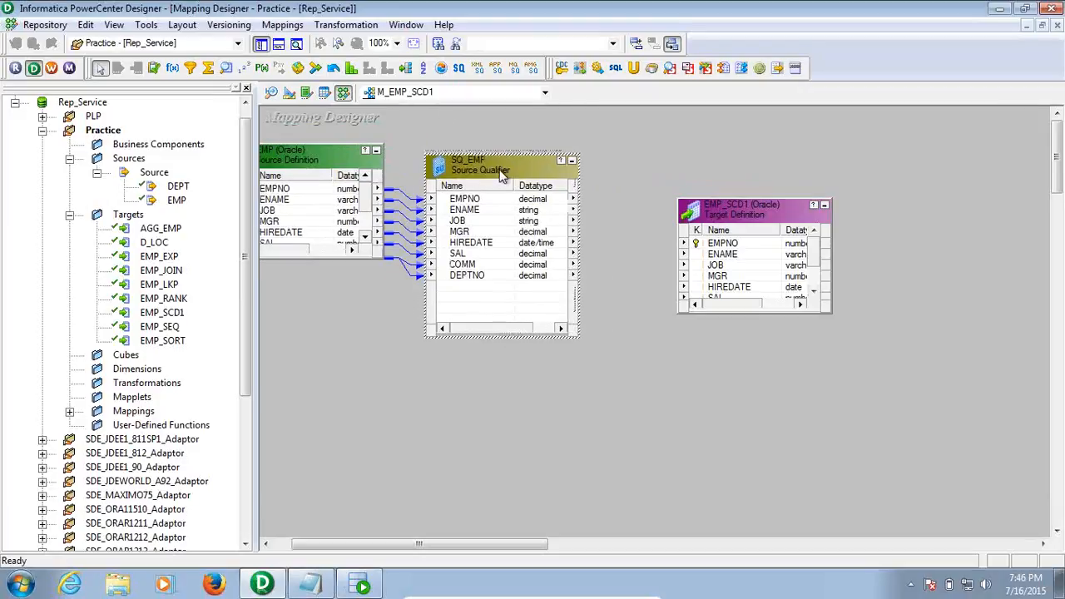
click(748, 135)
drag(743, 221, 963, 168)
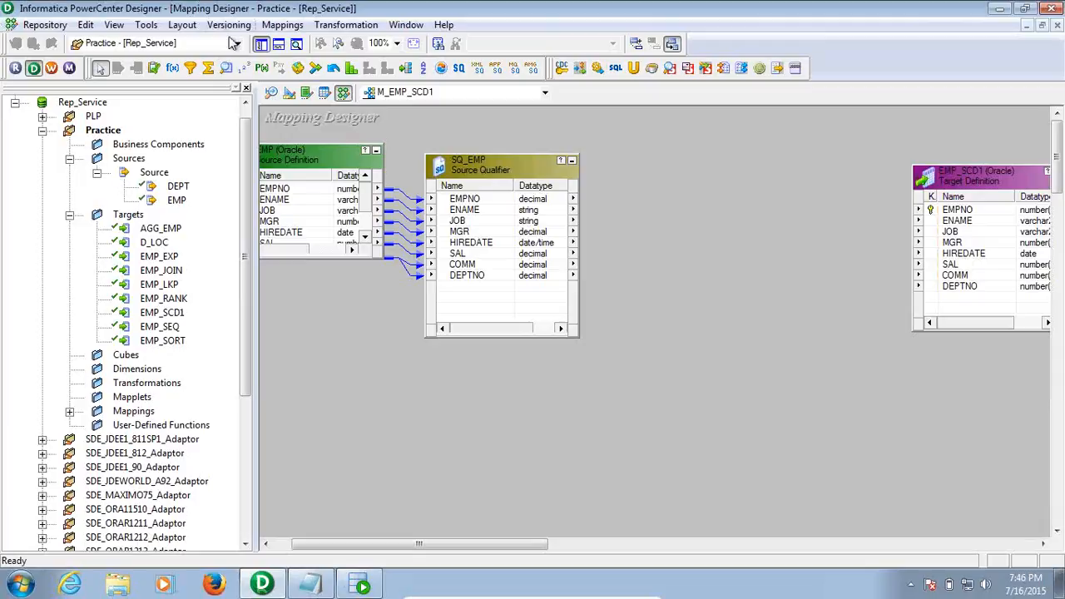
Add a Lookup transformation on the EMP_SCD1 target table
click(228, 65)
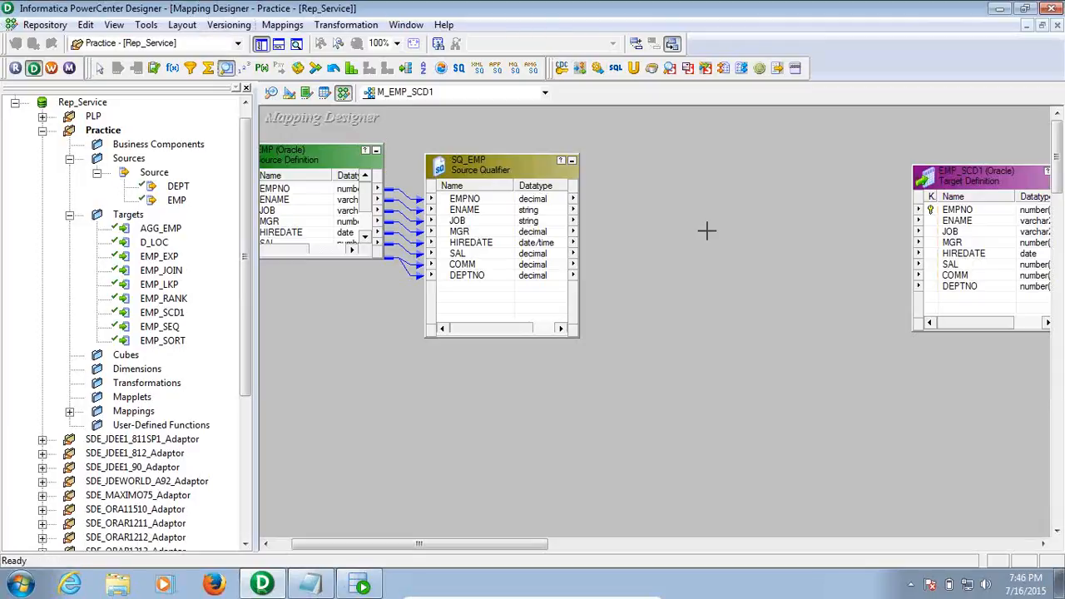
click(673, 178)
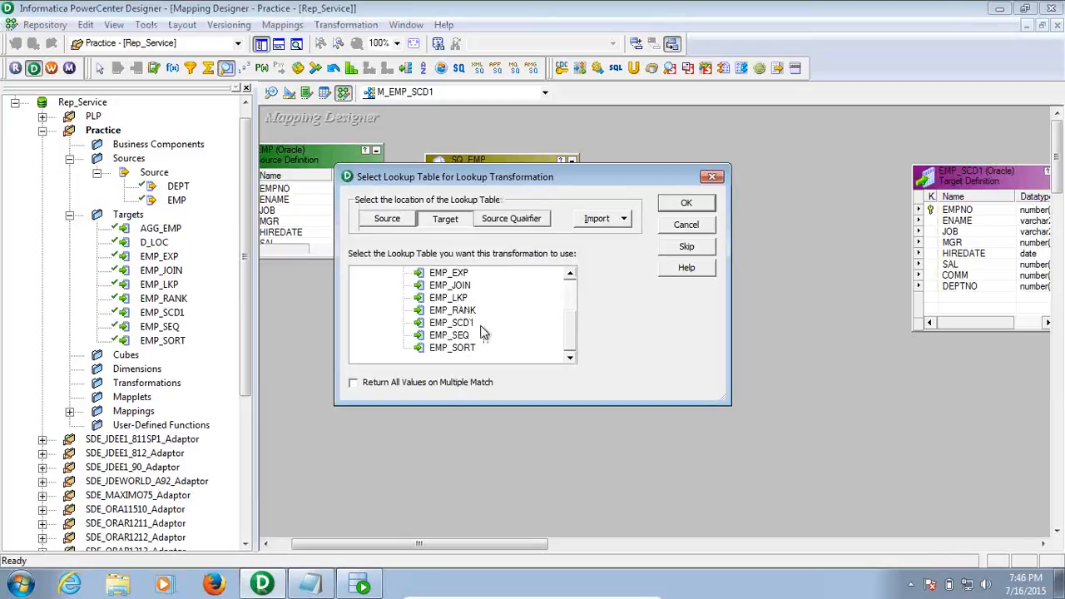
click(457, 325)
click(686, 204)
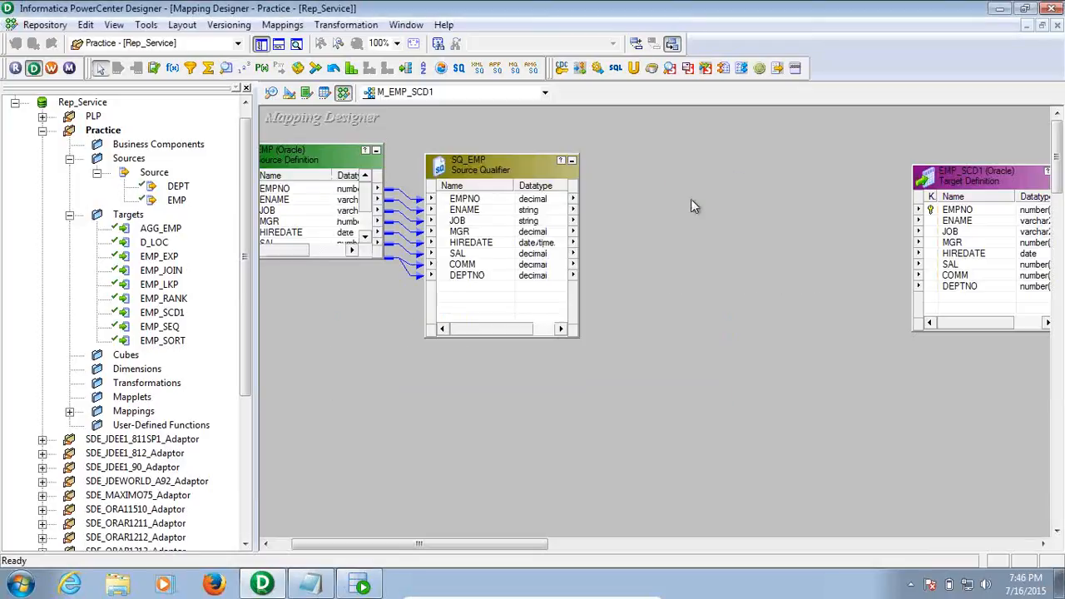
Resize LKPTRANS to show all ports and place it between SQ_EMP and the target
drag(738, 187, 731, 161)
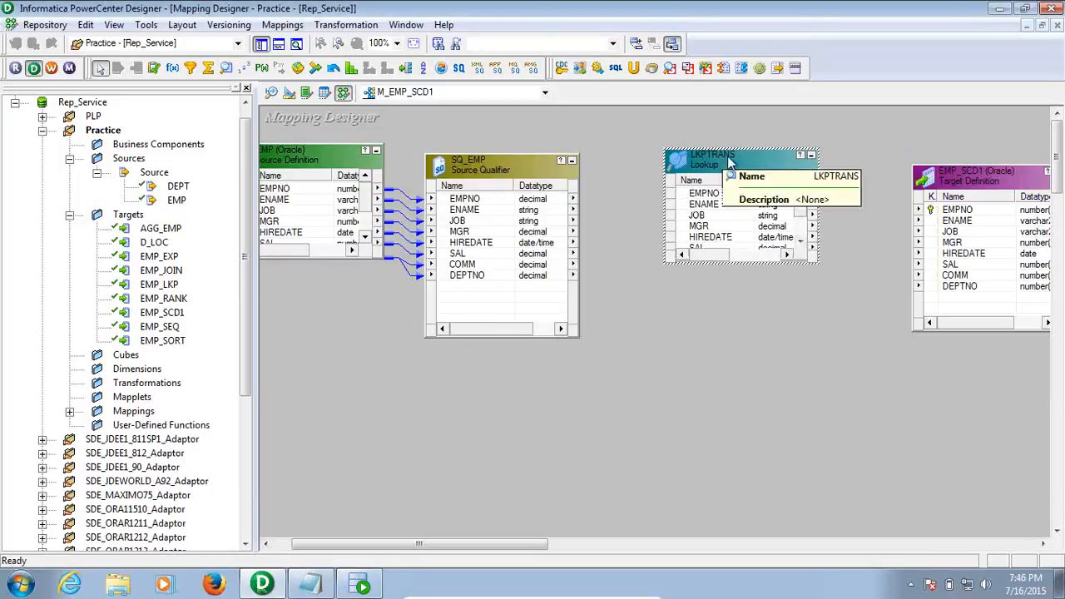
click(770, 327)
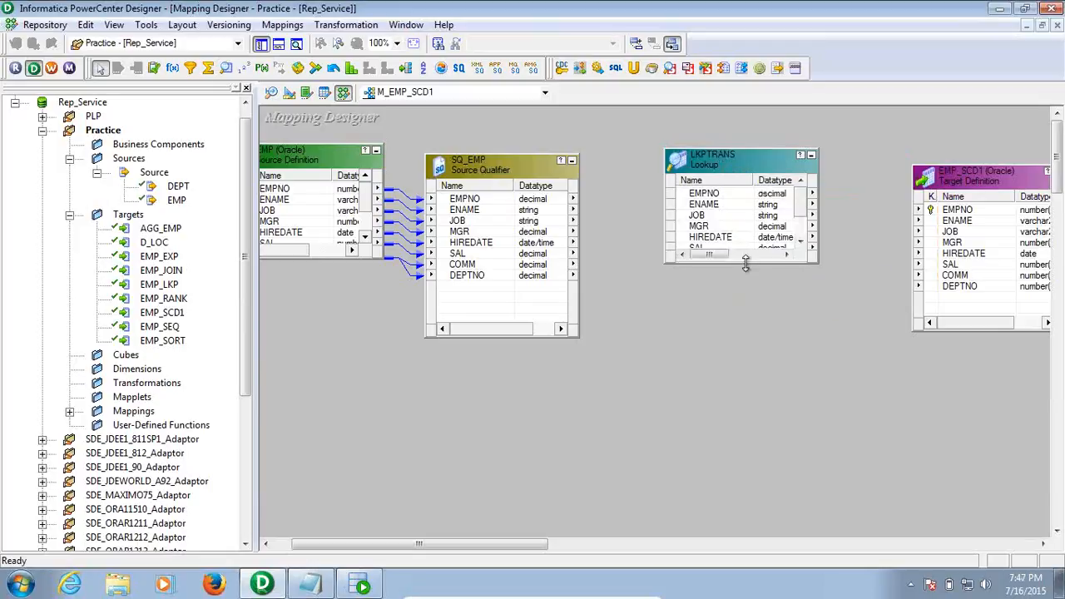
drag(747, 265, 752, 313)
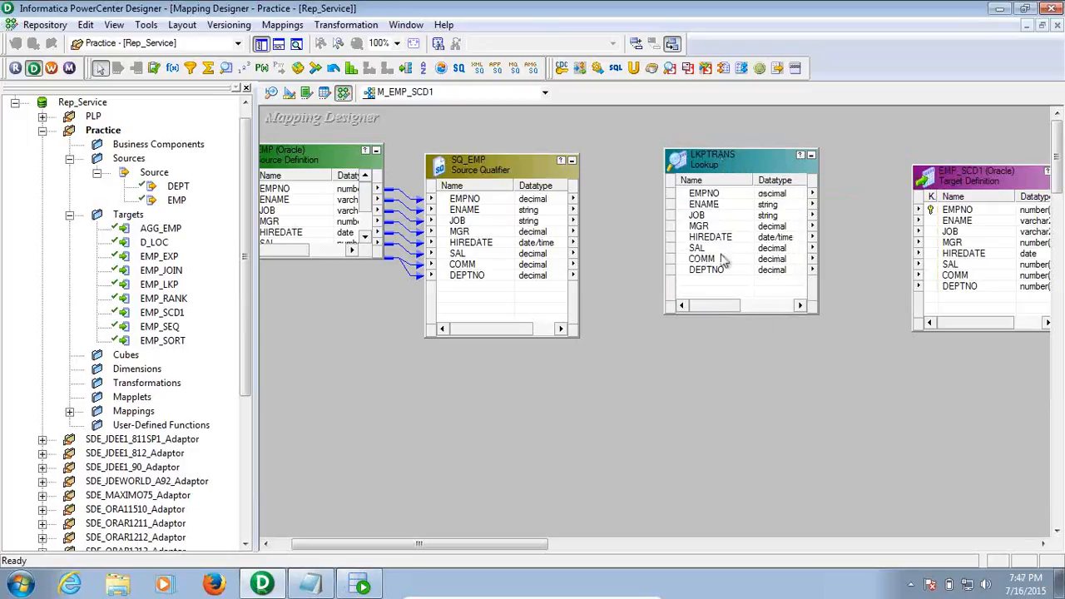
drag(733, 165, 725, 127)
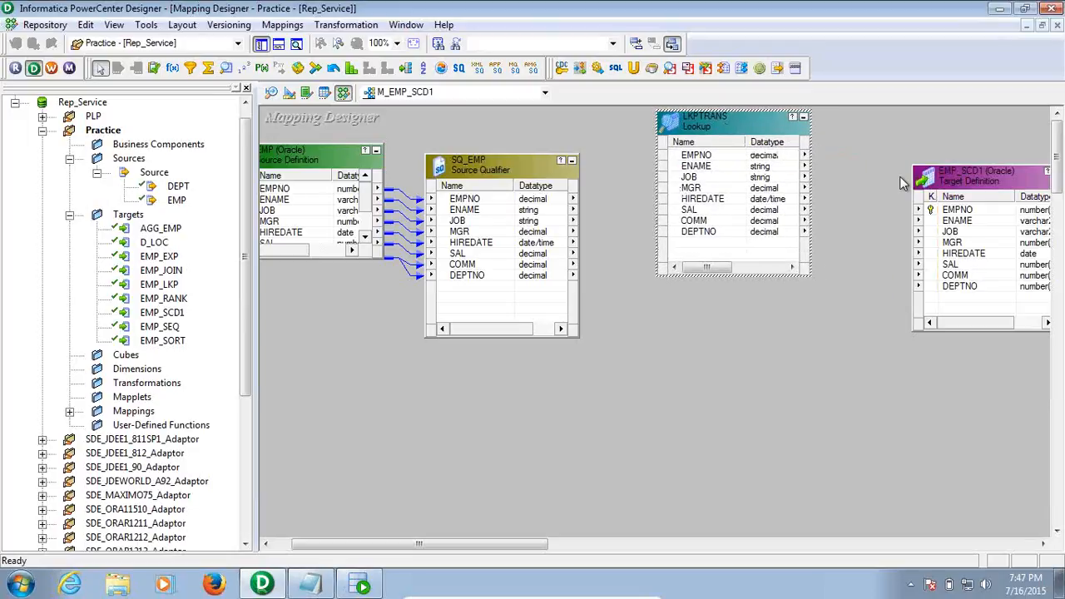
click(861, 223)
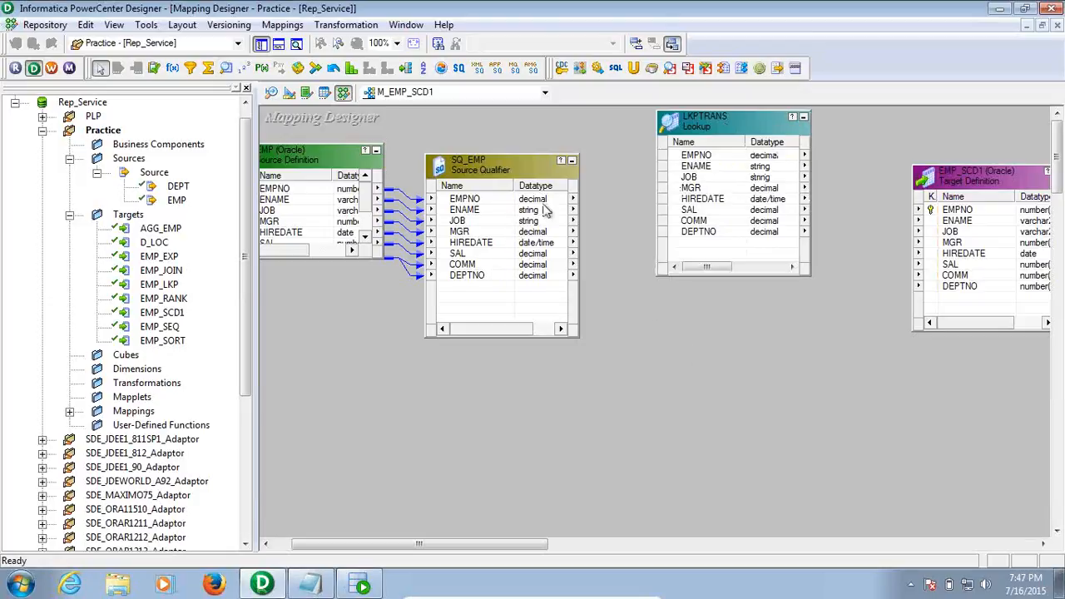
click(504, 199)
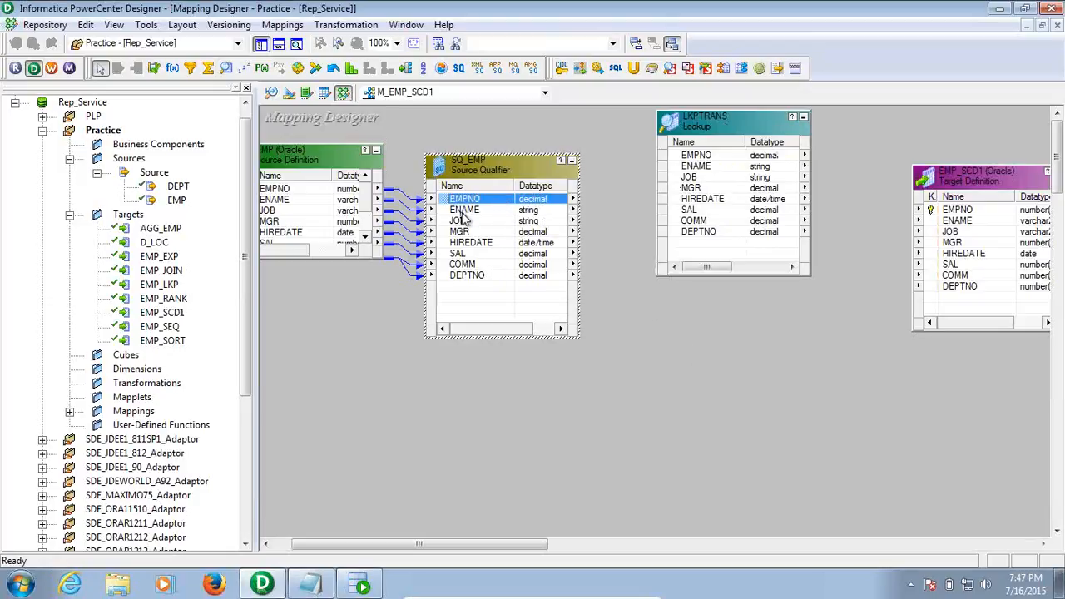
click(463, 211)
click(469, 233)
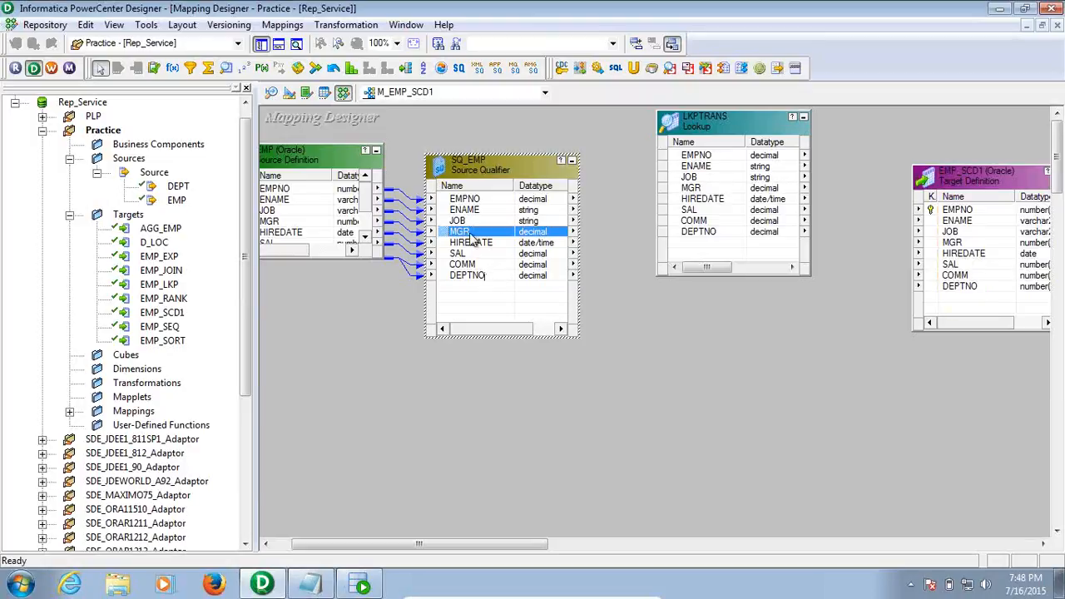
click(473, 200)
Link SQ_EMP's EMPNO into LKPTRANS as an input-only port named INP_EMPNO
drag(474, 202, 678, 252)
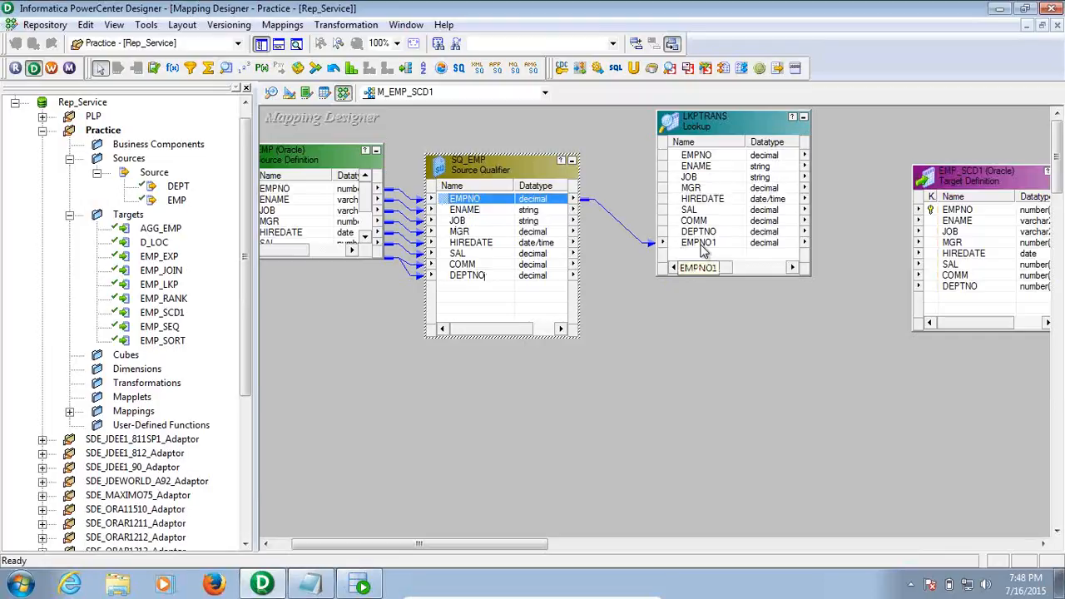
double_click(699, 243)
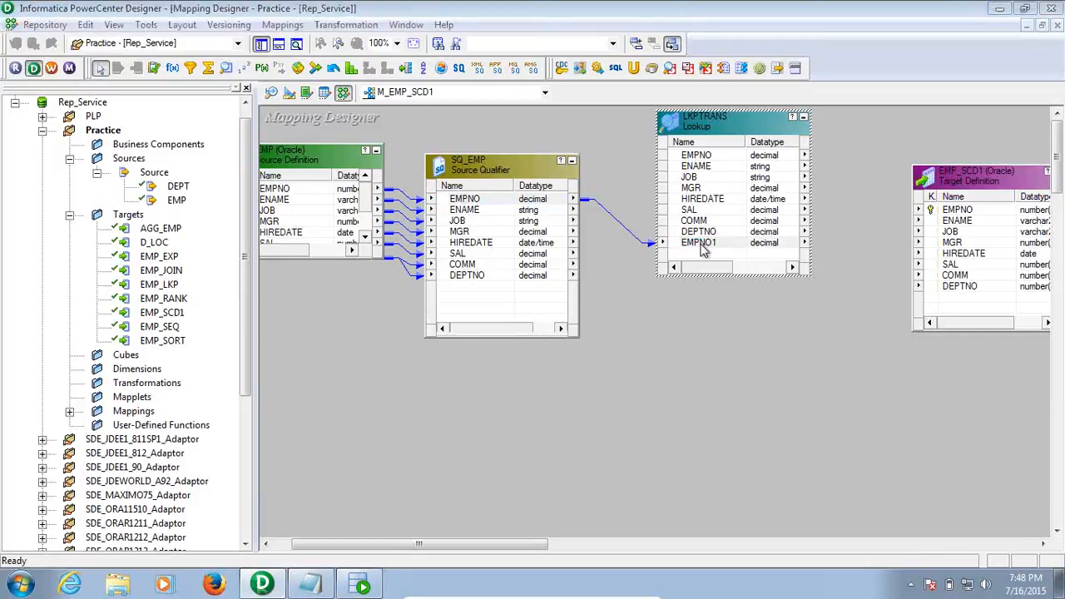
click(218, 277)
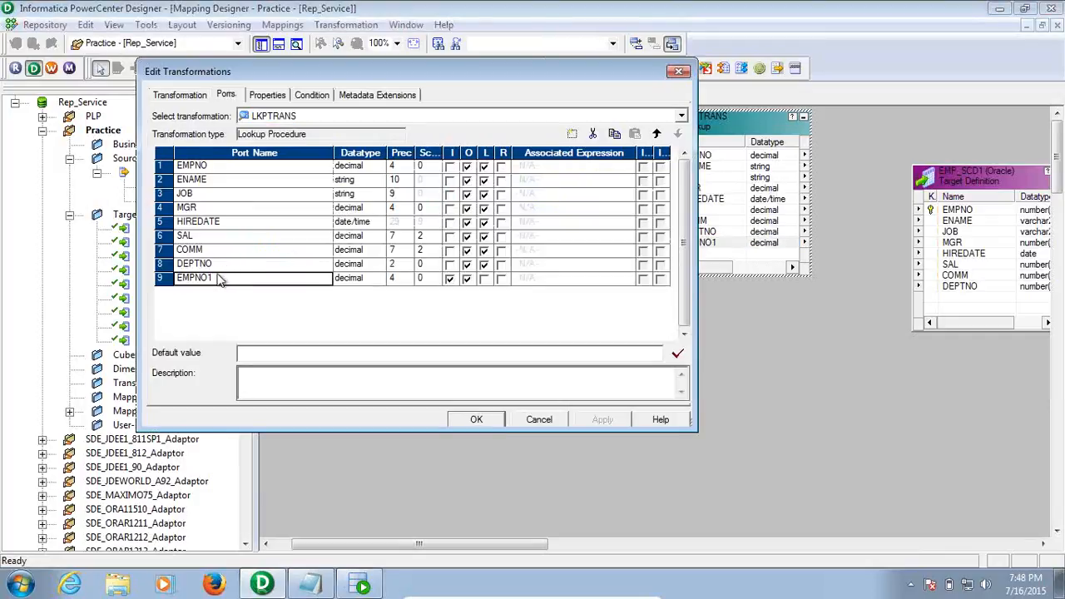
key(BackSpace)
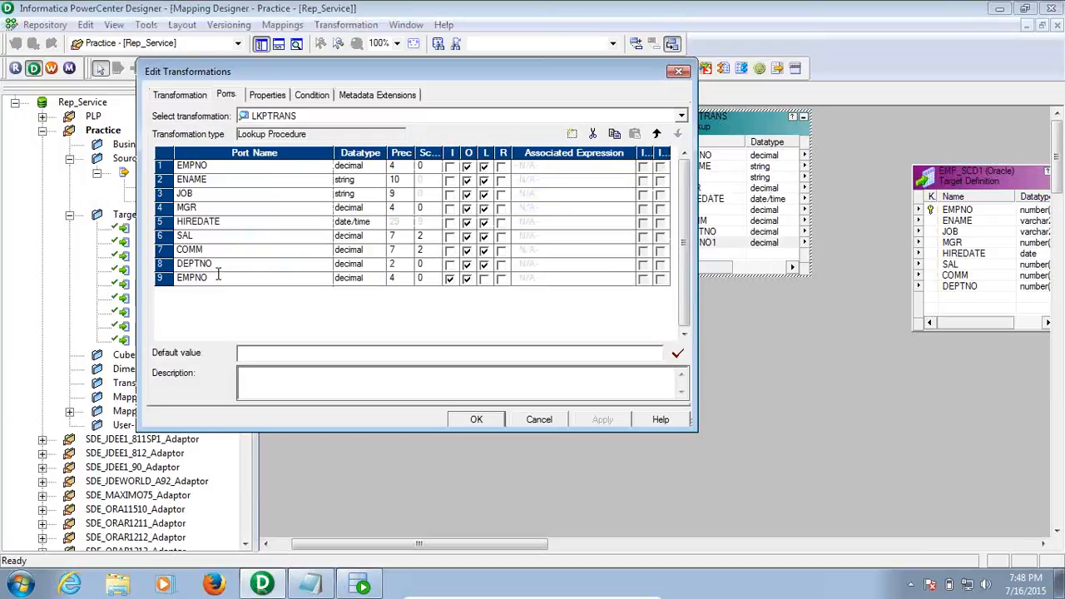
key(Home)
text(IN_)
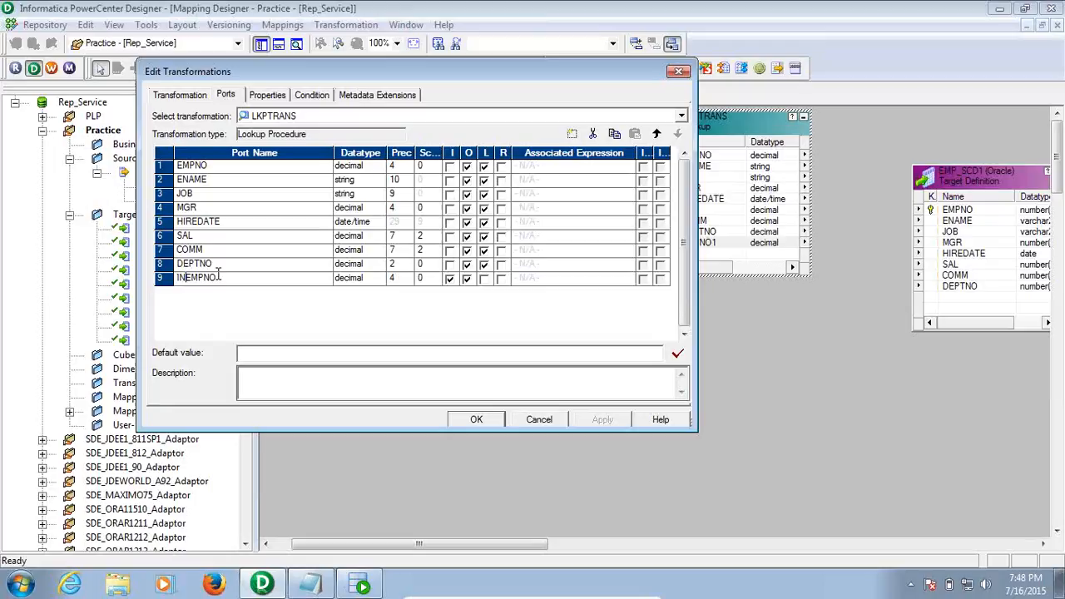
text(_)
click(468, 280)
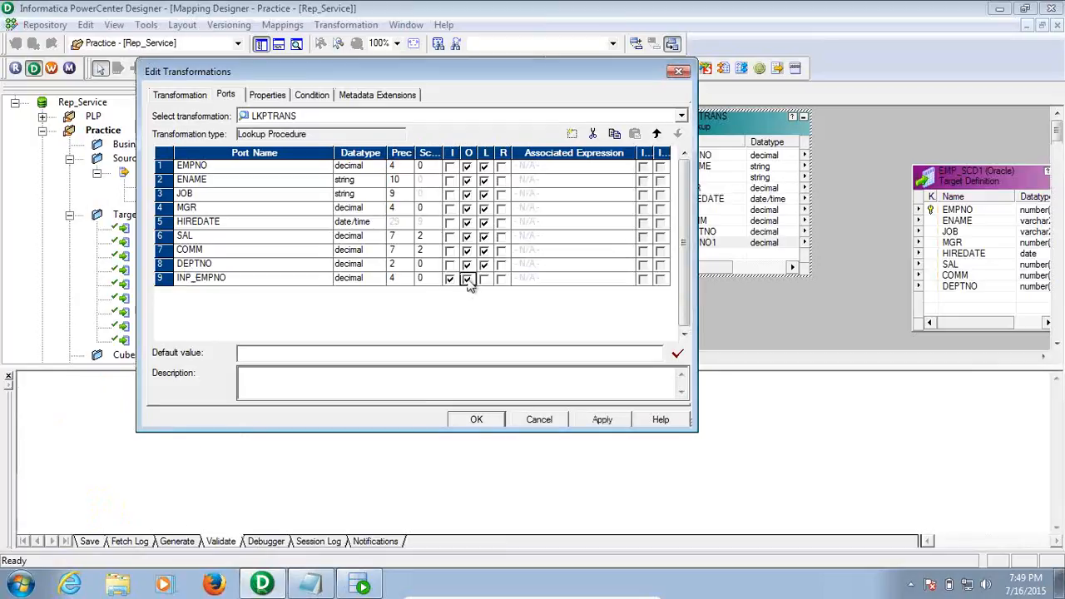
click(467, 279)
Add the lookup condition EMPNO = INP_EMPNO and apply the changes
click(323, 96)
click(566, 134)
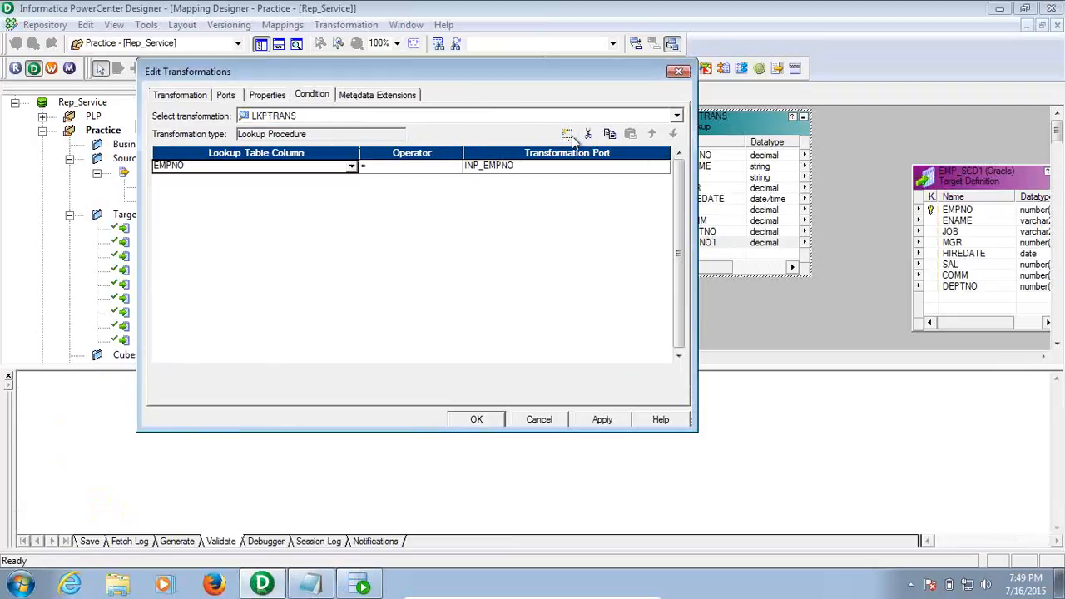
click(498, 171)
click(499, 178)
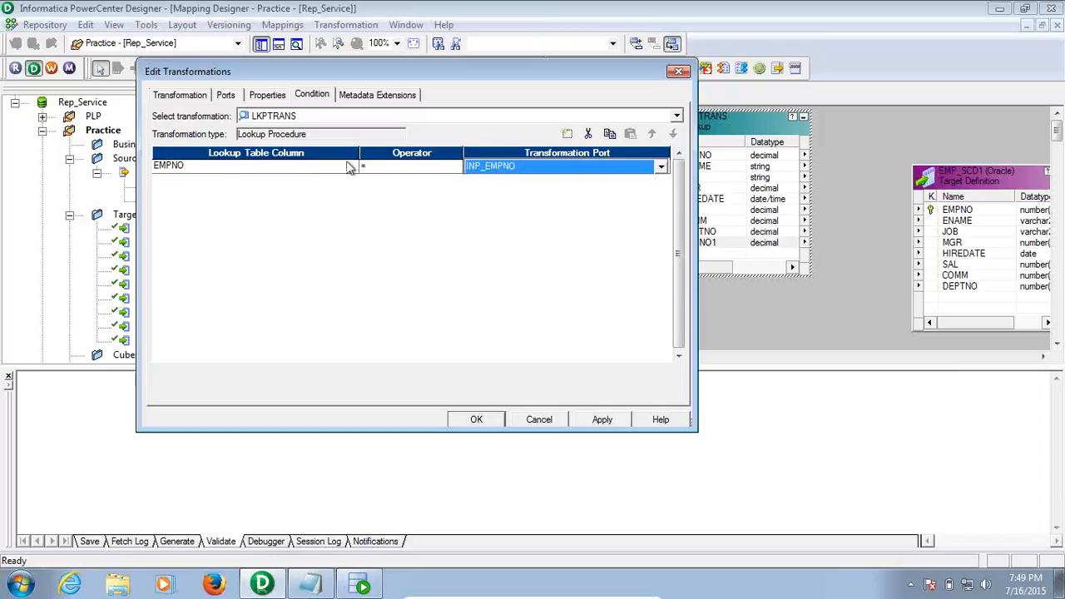
click(597, 422)
click(477, 418)
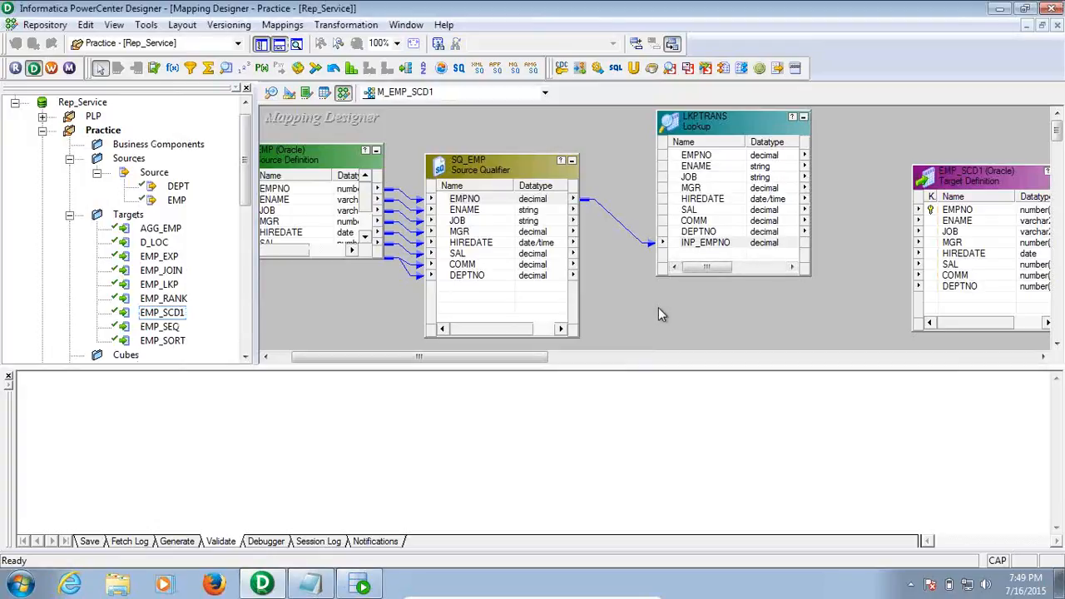
Save the M_EMP_SCD1 mapping to the repository and close the output log
key(ctrl+s)
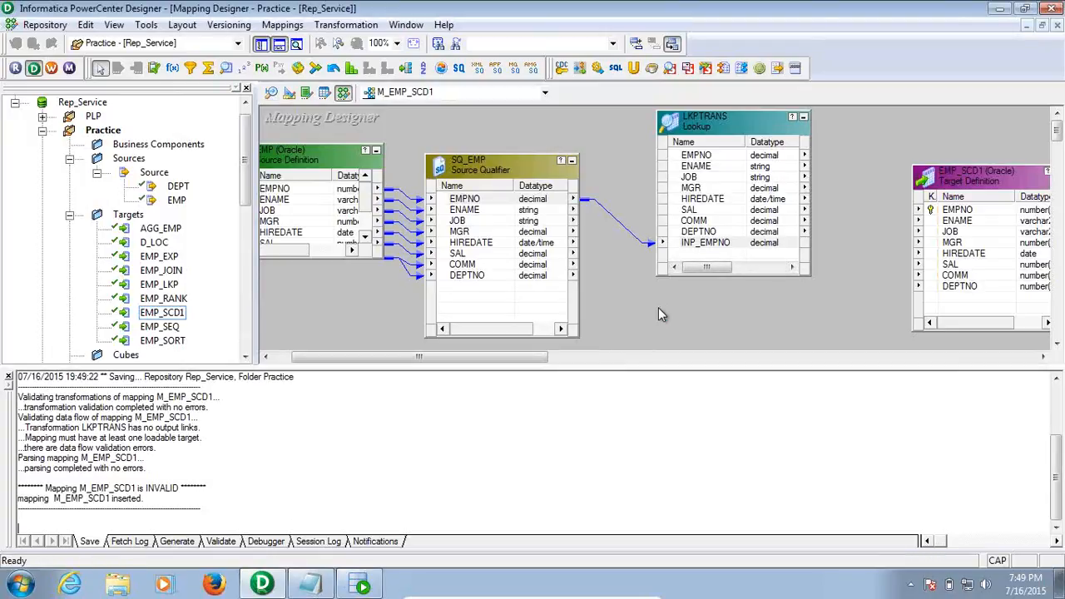
click(9, 377)
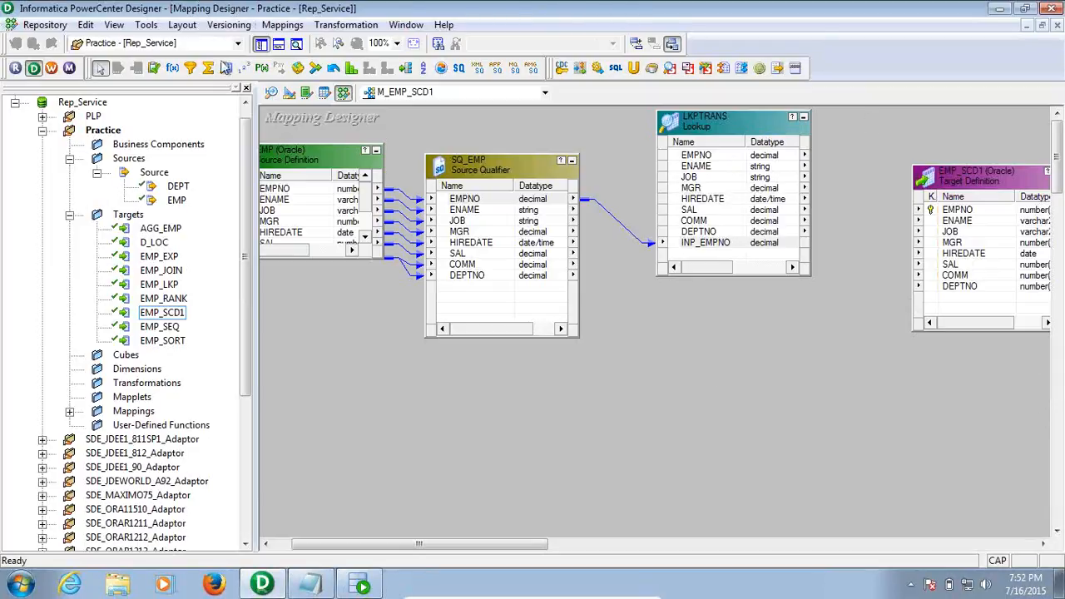
click(173, 68)
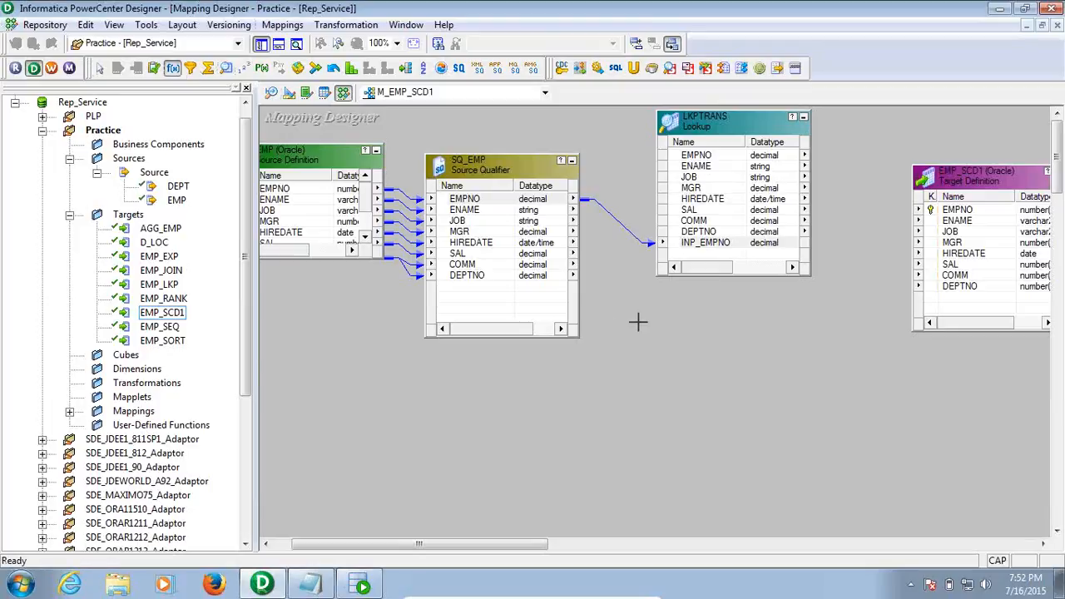
Place an EXPTRANS expression transformation and link all SQ_EMP ports into it
click(637, 321)
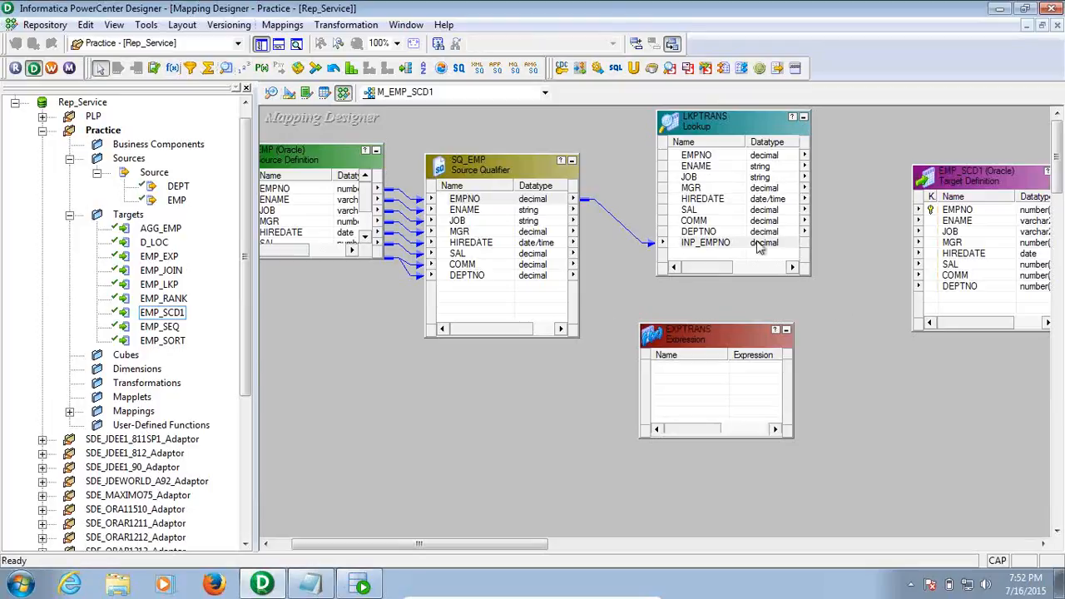
right_click(466, 201)
click(497, 208)
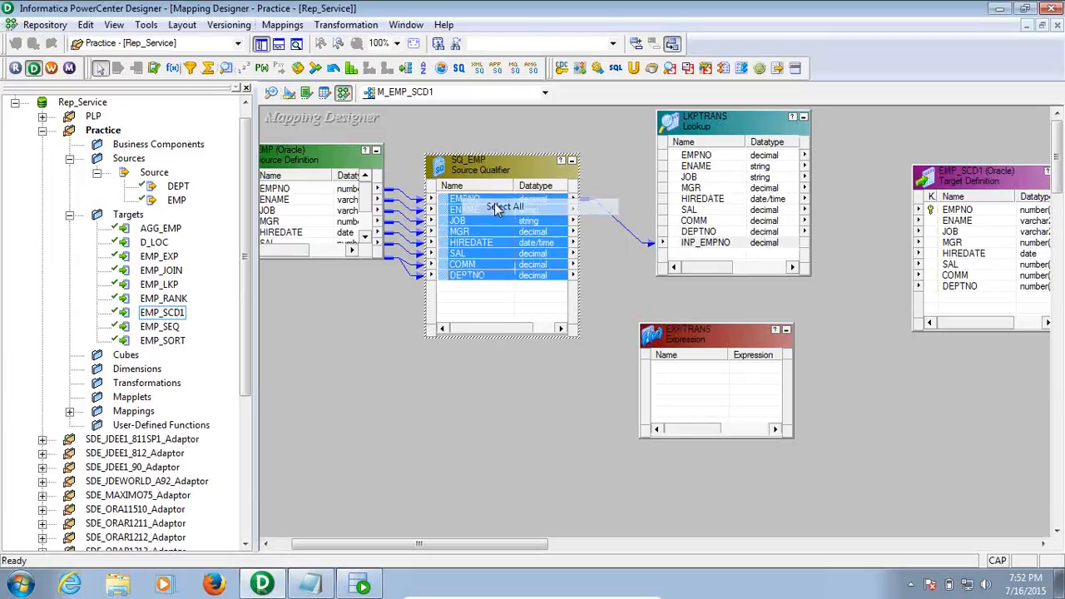
drag(456, 201, 684, 372)
click(734, 480)
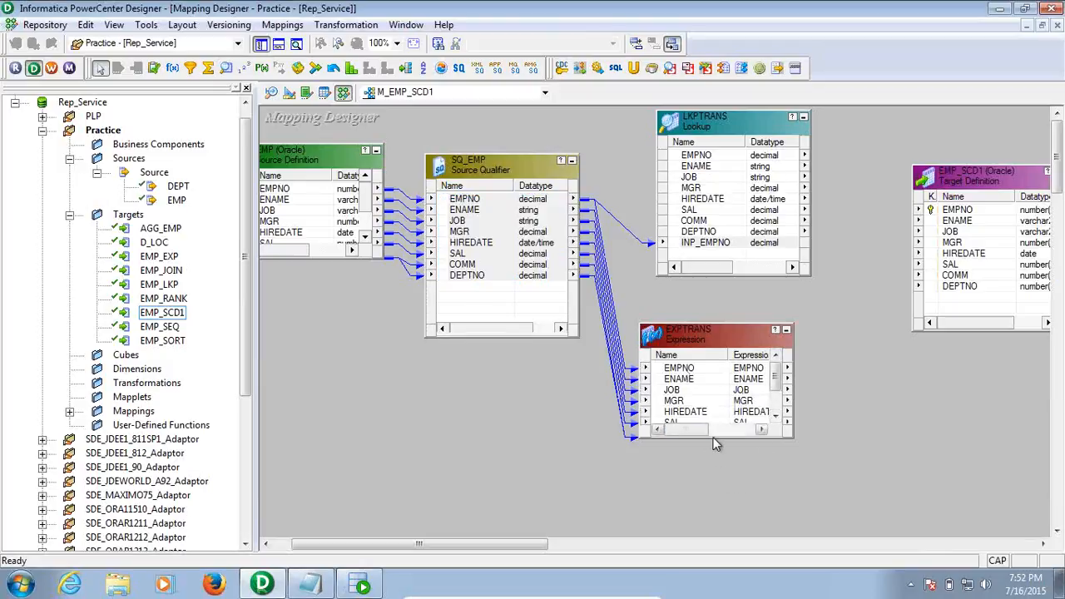
drag(719, 438, 743, 517)
click(532, 300)
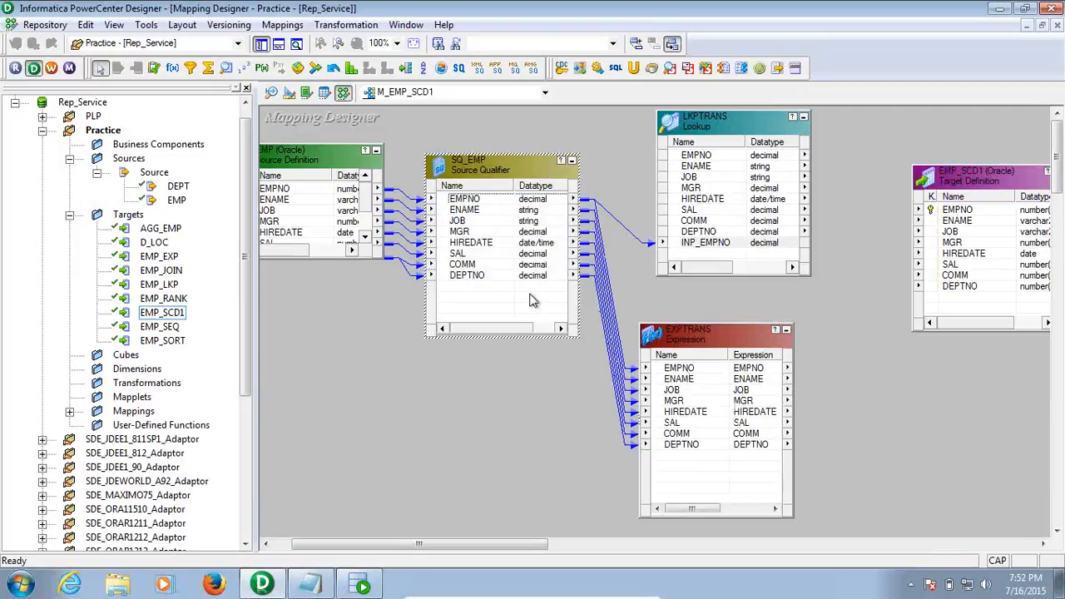
Add the lookup's EMPNO port to EXPTRANS as EMPNO1
click(716, 304)
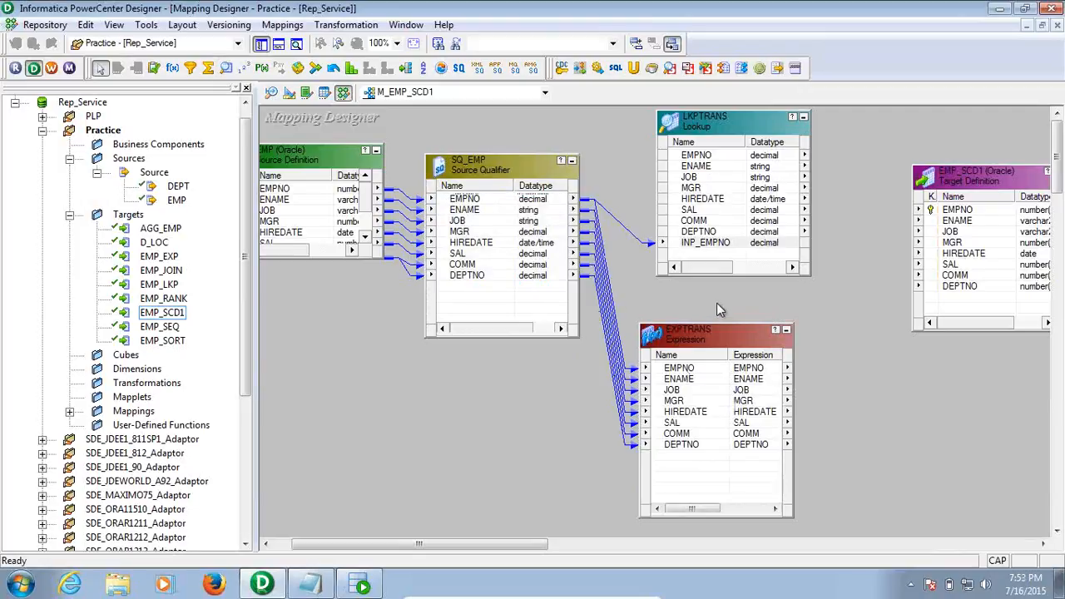
click(697, 155)
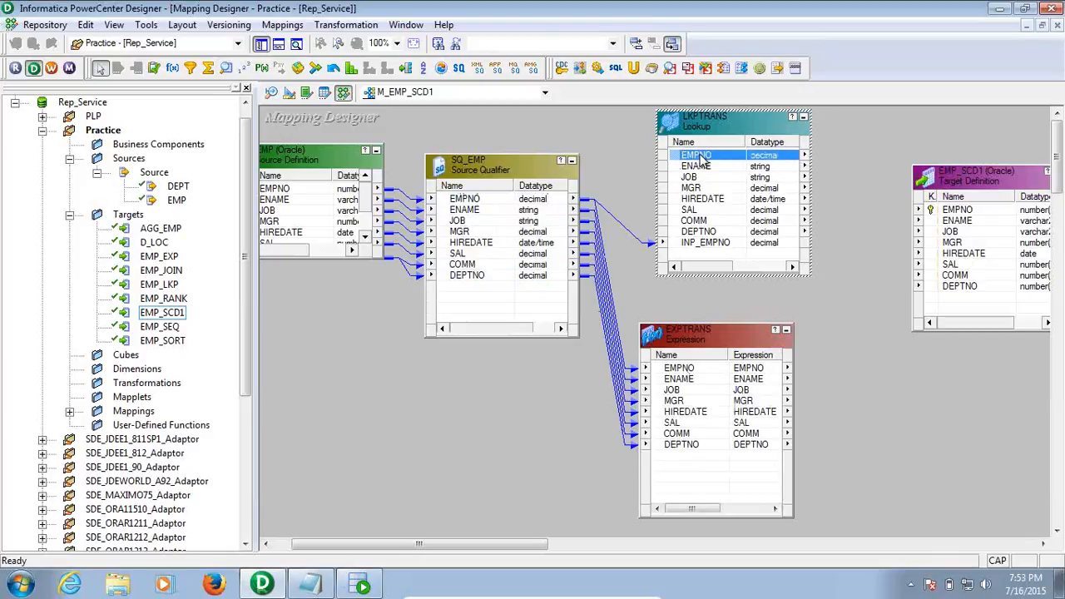
drag(701, 162, 672, 477)
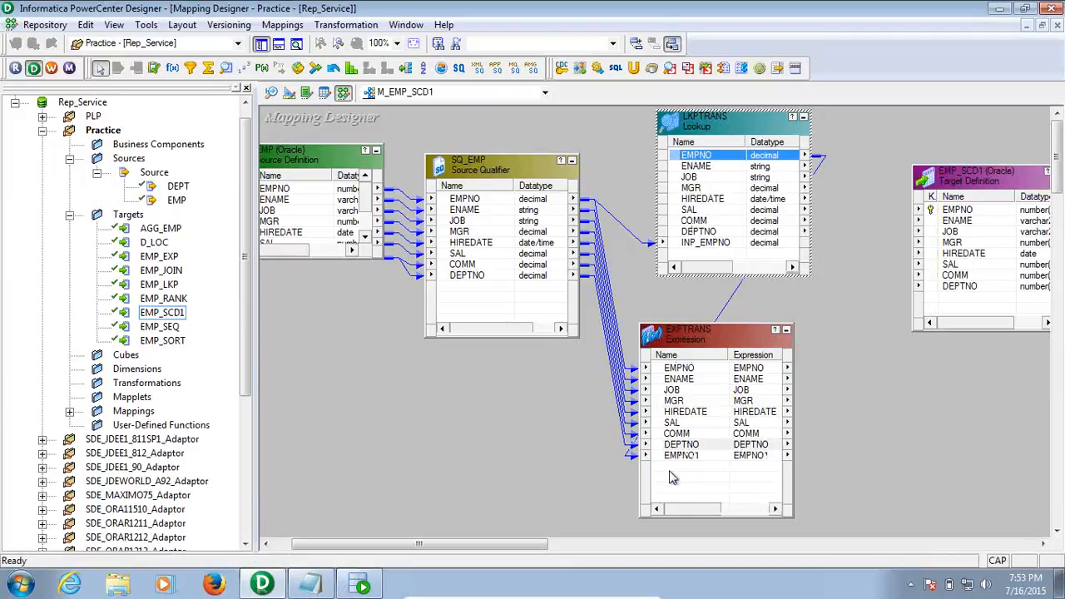
Rename EXPTRANS port EMPNO1 to LKP_EMPNO and make it input-only
double_click(672, 457)
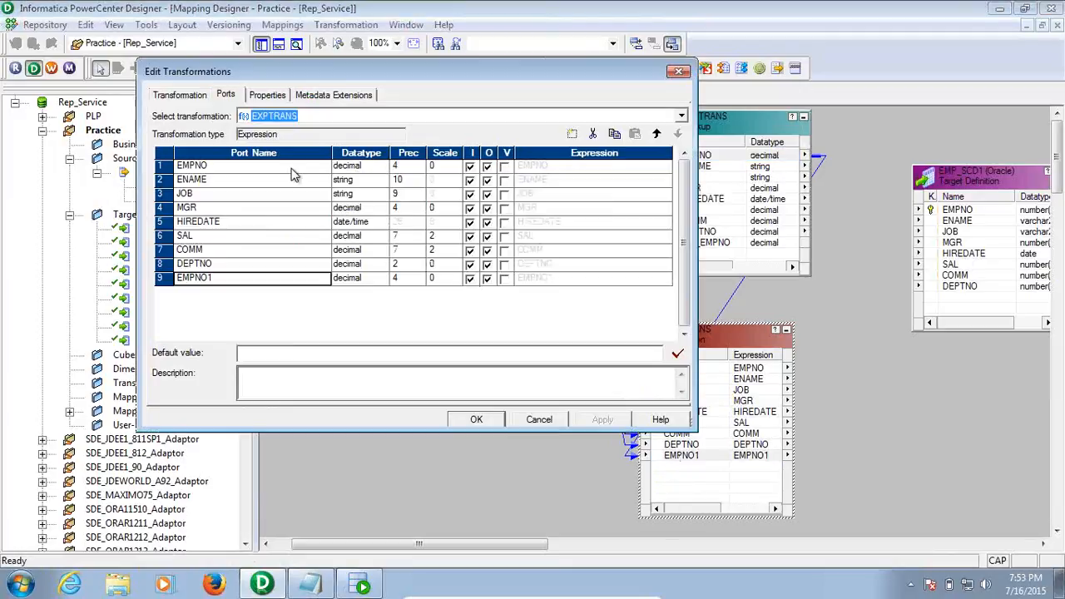
click(214, 279)
key(BackSpace)
key(Home)
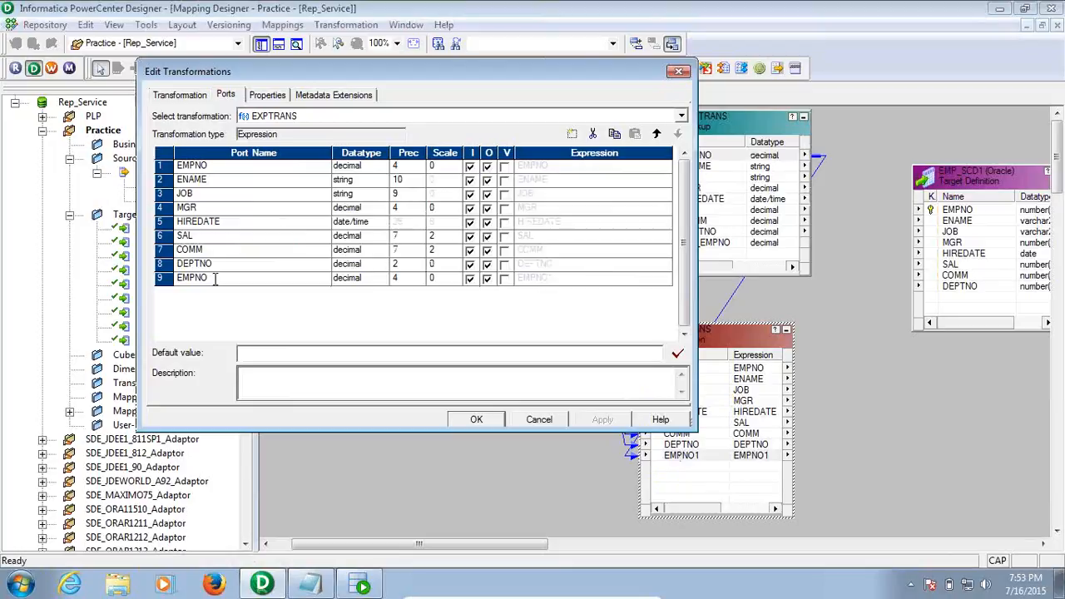
text(LKP_)
click(487, 281)
click(488, 280)
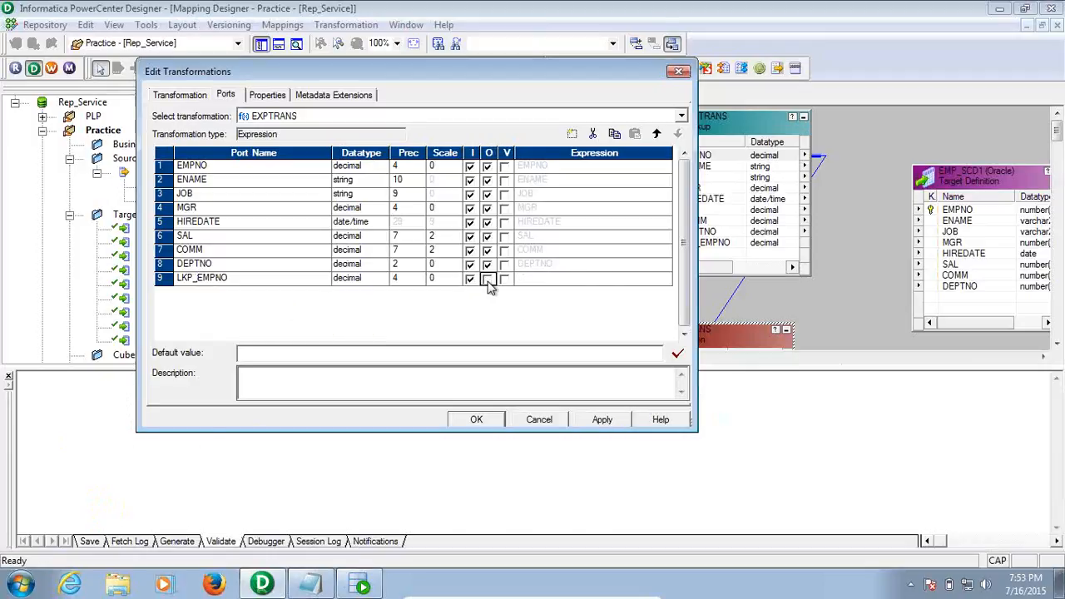
click(586, 420)
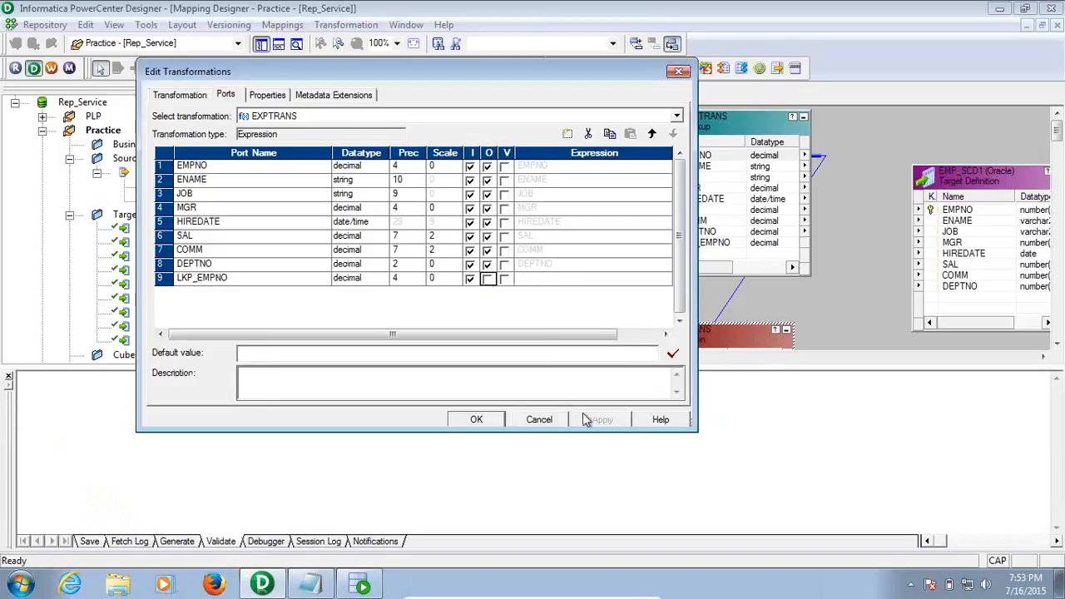
click(497, 421)
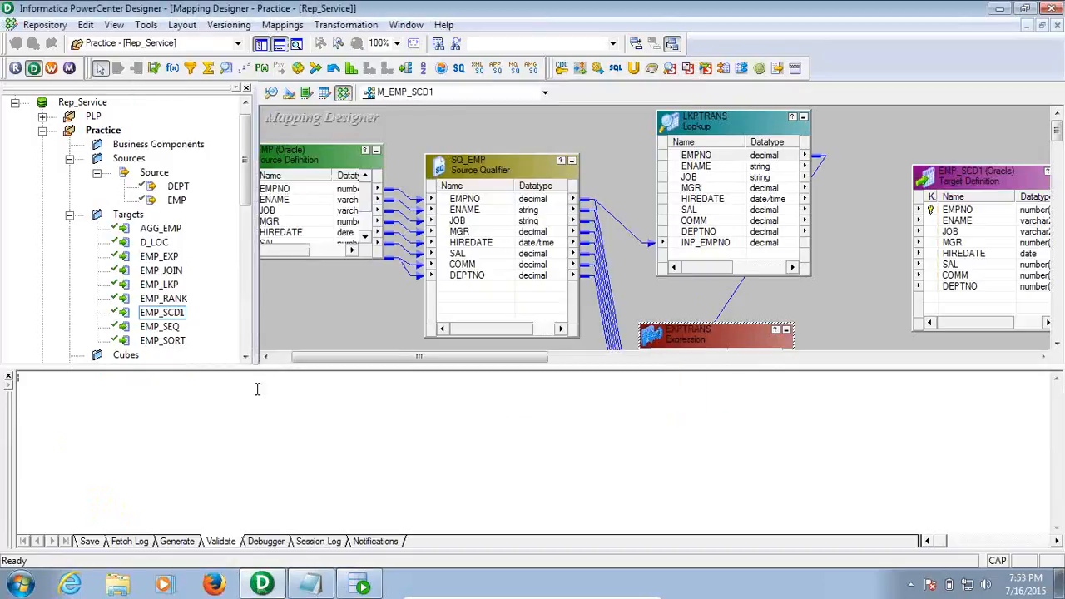
Save mapping M_EMP_SCD1 with Ctrl+S and close the Output panel
click(9, 377)
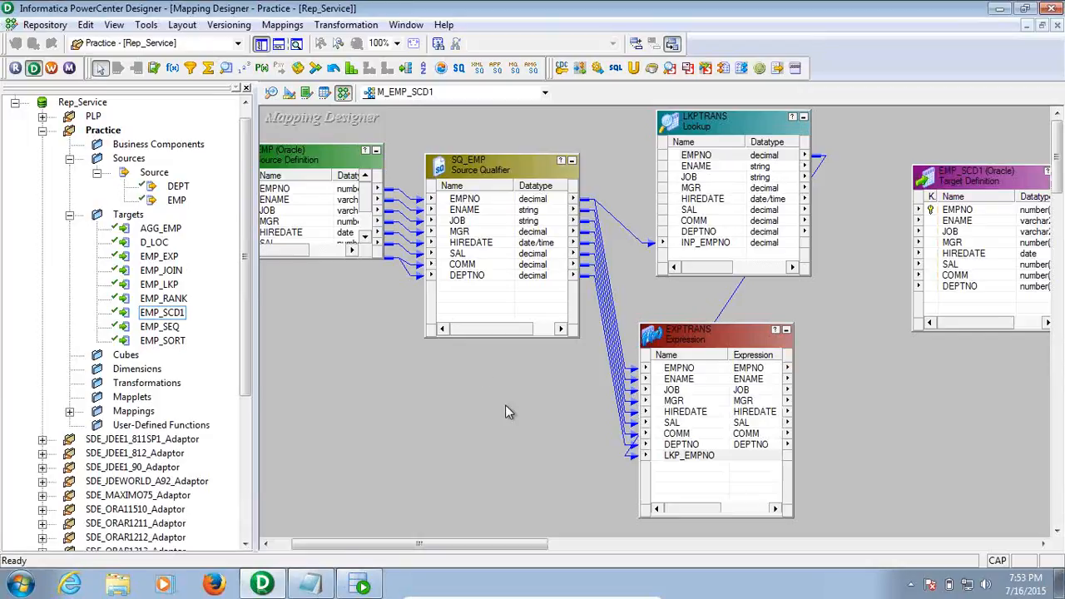
key(ctrl+s)
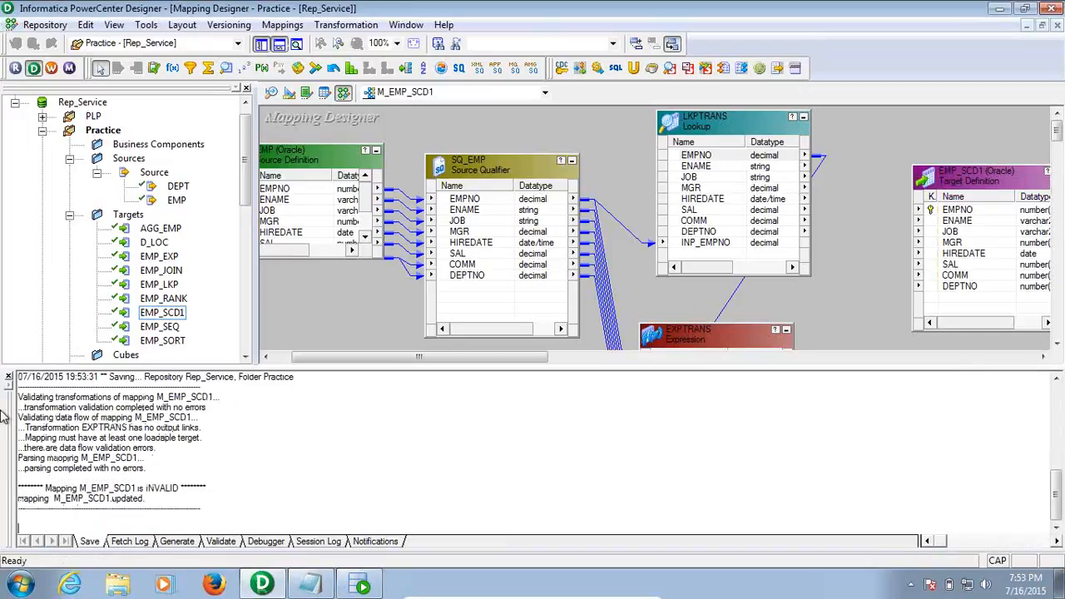
click(9, 377)
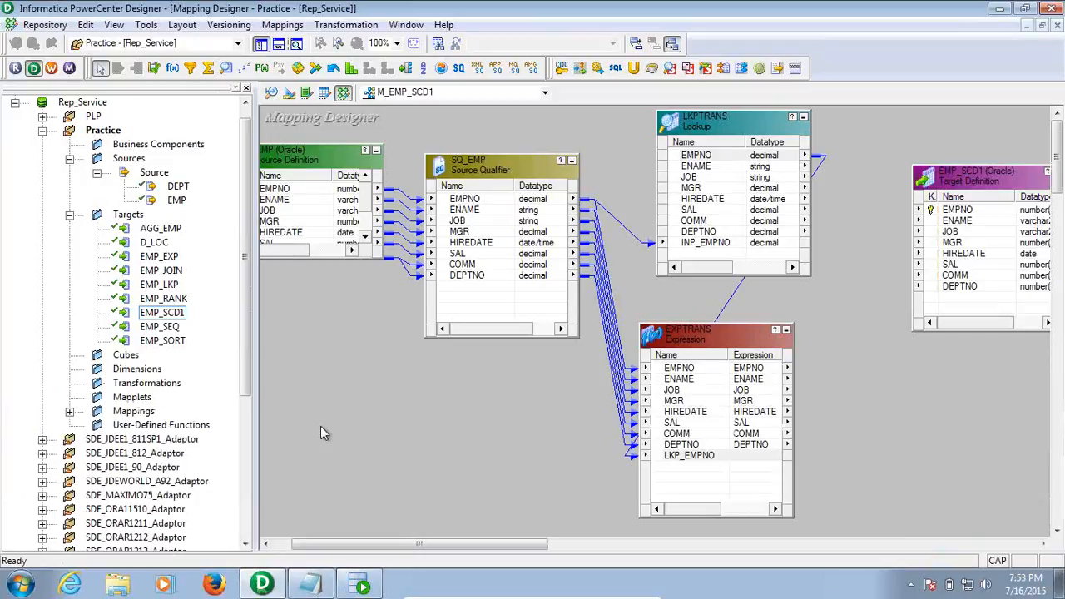
click(703, 136)
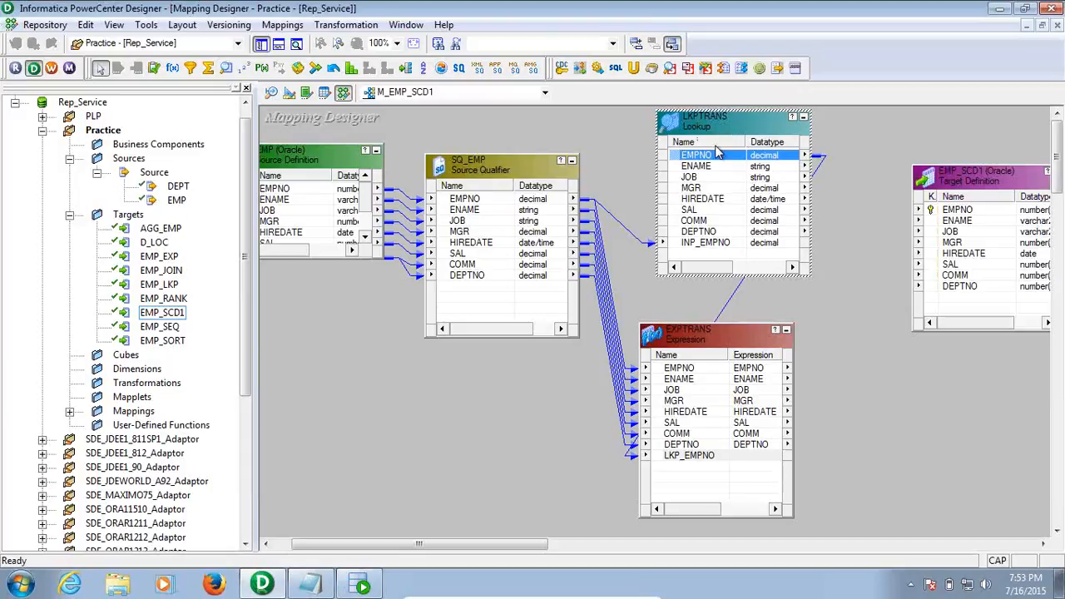
click(835, 271)
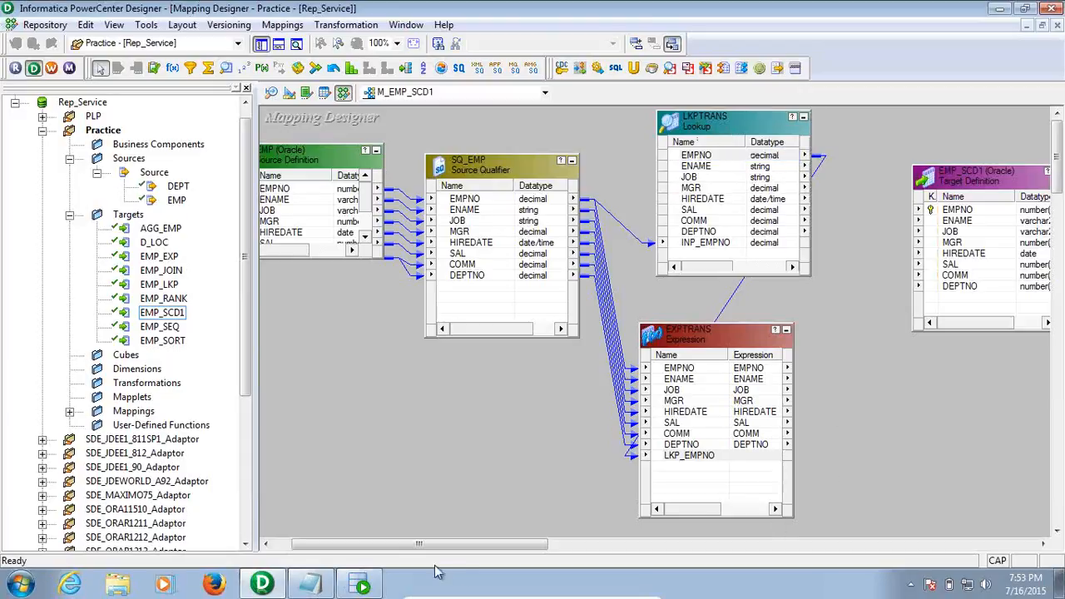
drag(476, 544, 540, 545)
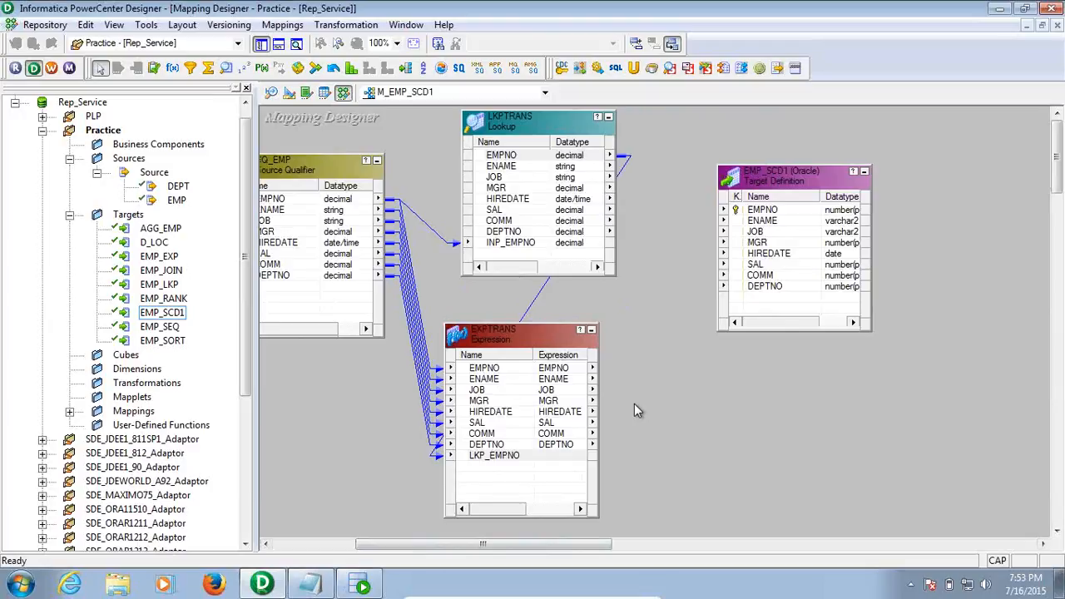
Add an output-only string port INS_UPD_FLG to EXPTRANS
double_click(509, 350)
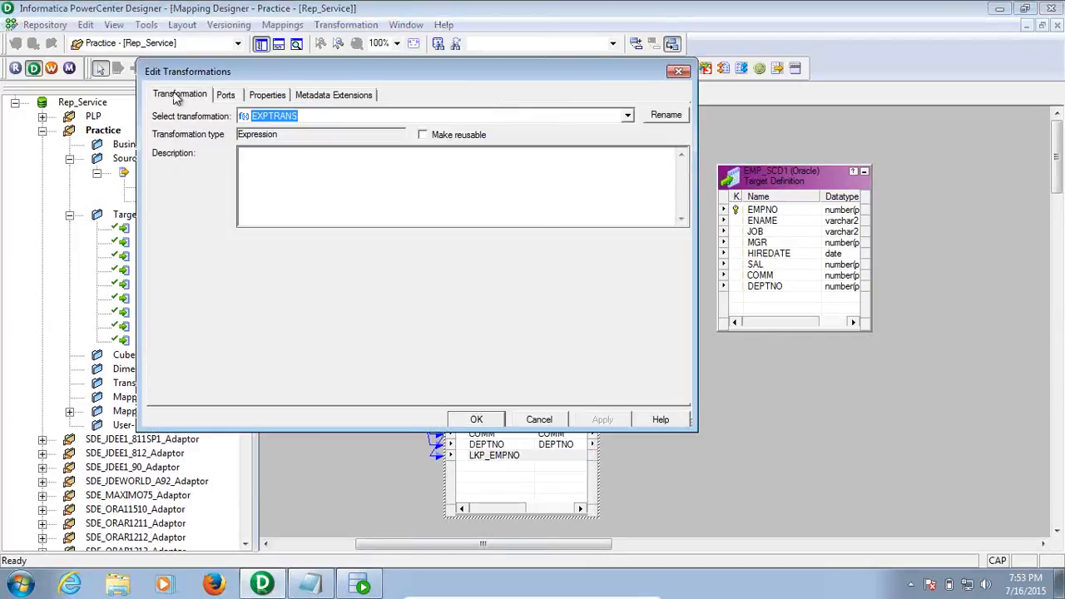
click(226, 96)
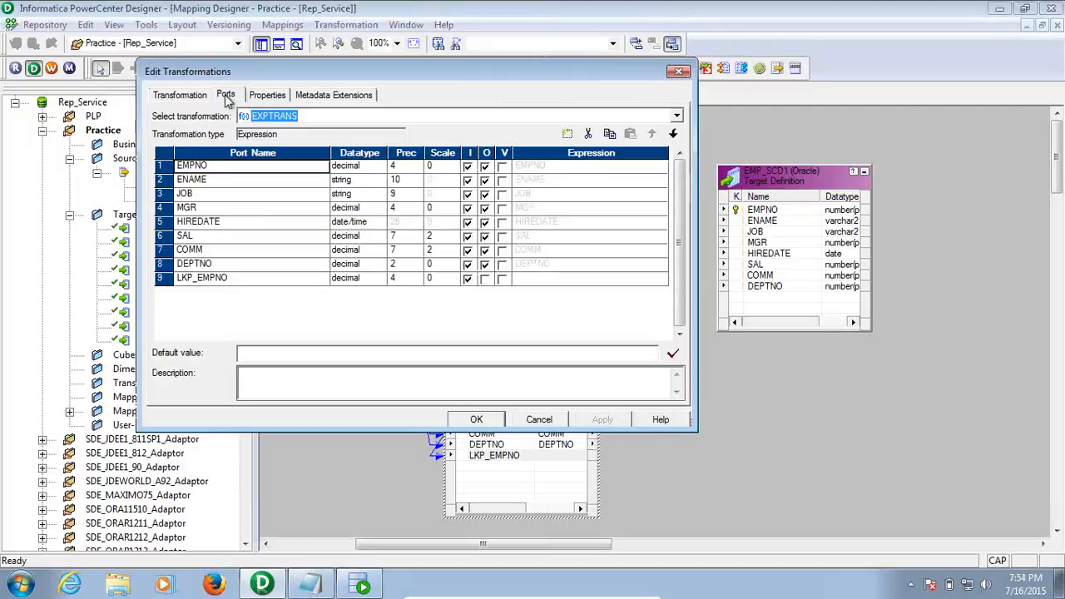
click(292, 279)
click(567, 133)
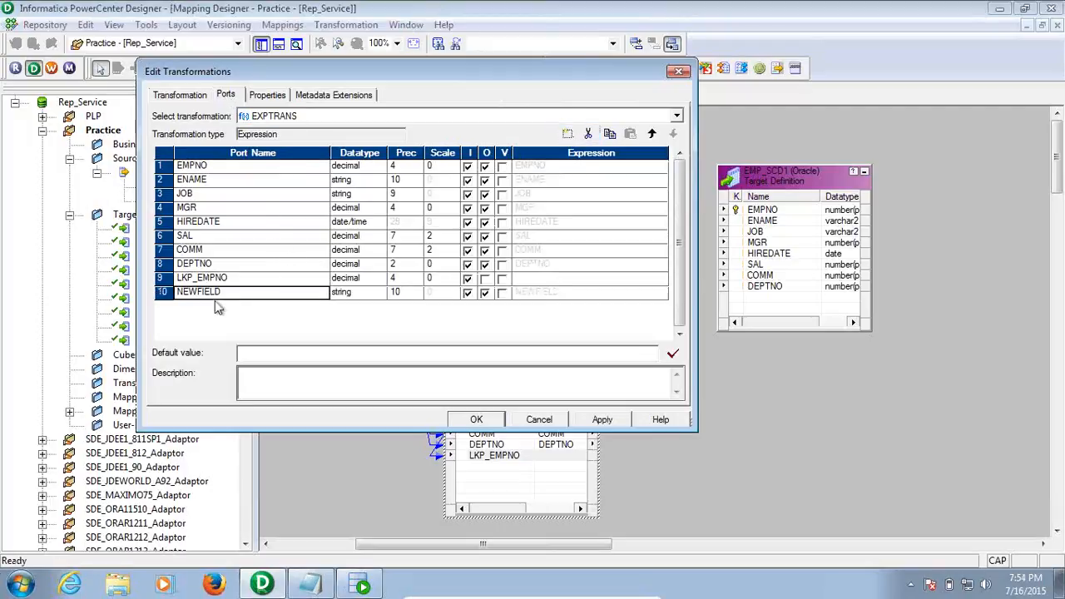
text(IN)
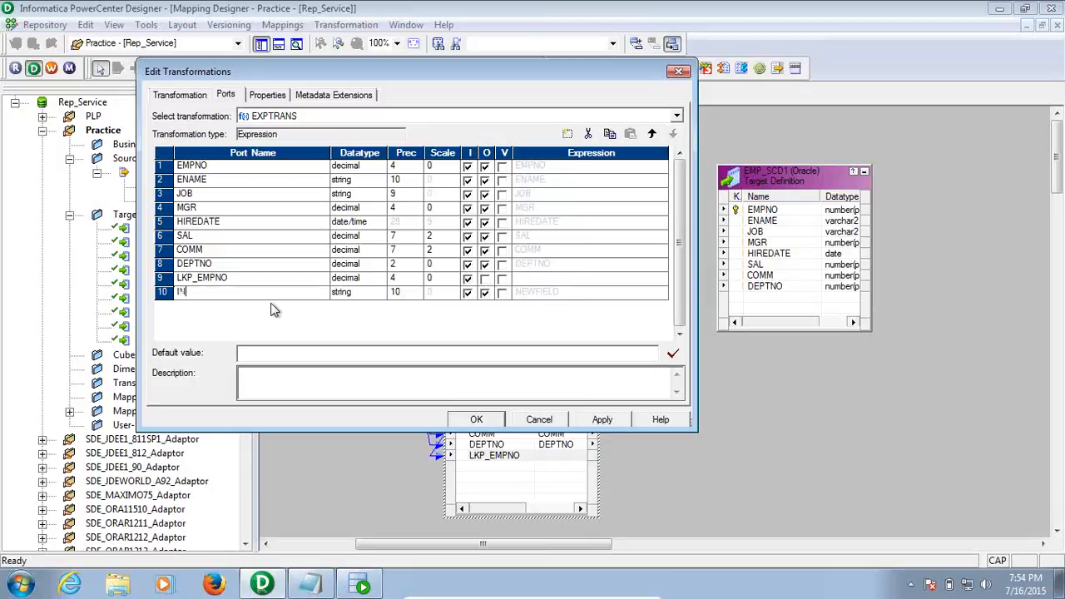
text(S_UPD_FLG)
click(397, 294)
click(471, 295)
click(468, 293)
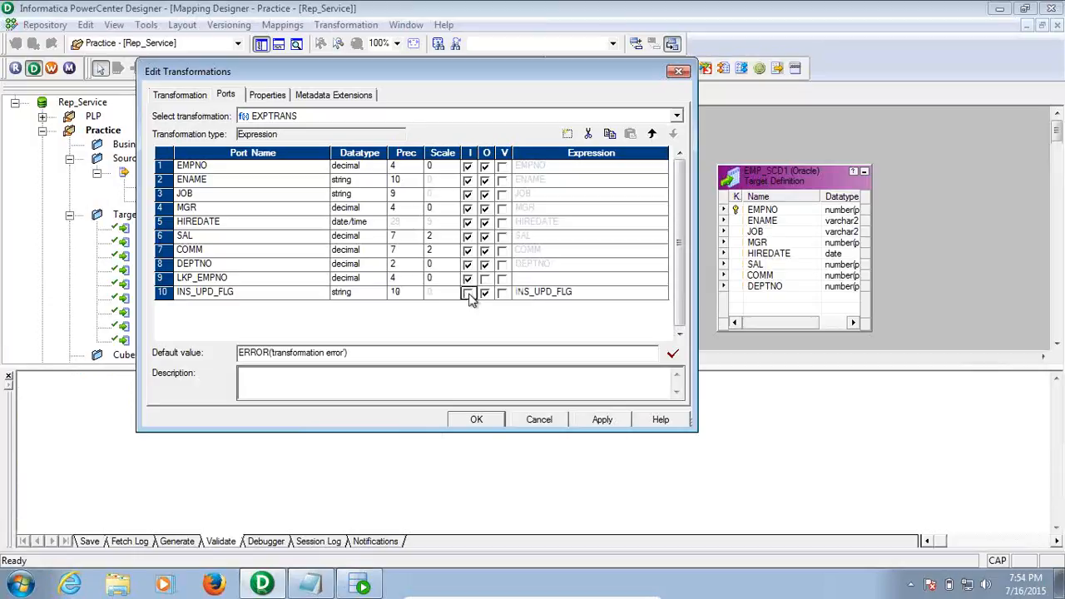
click(635, 293)
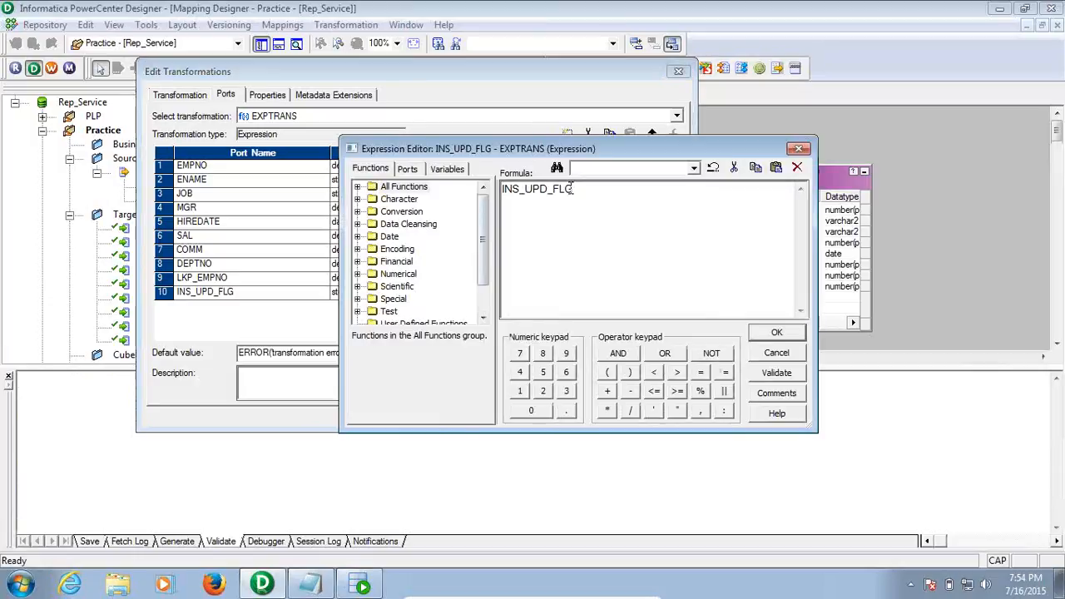
Write INS_UPD_FLG's formula IIF(ISNULL(LKP_EMPNO),'I','U') and validate it
key(ctrl+a)
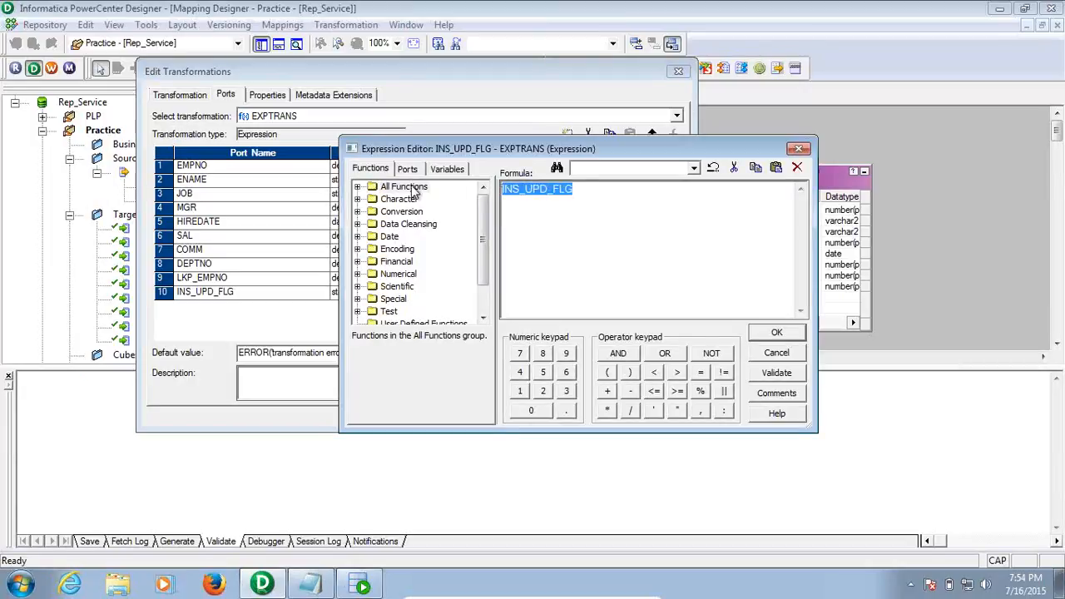
text(IIF)
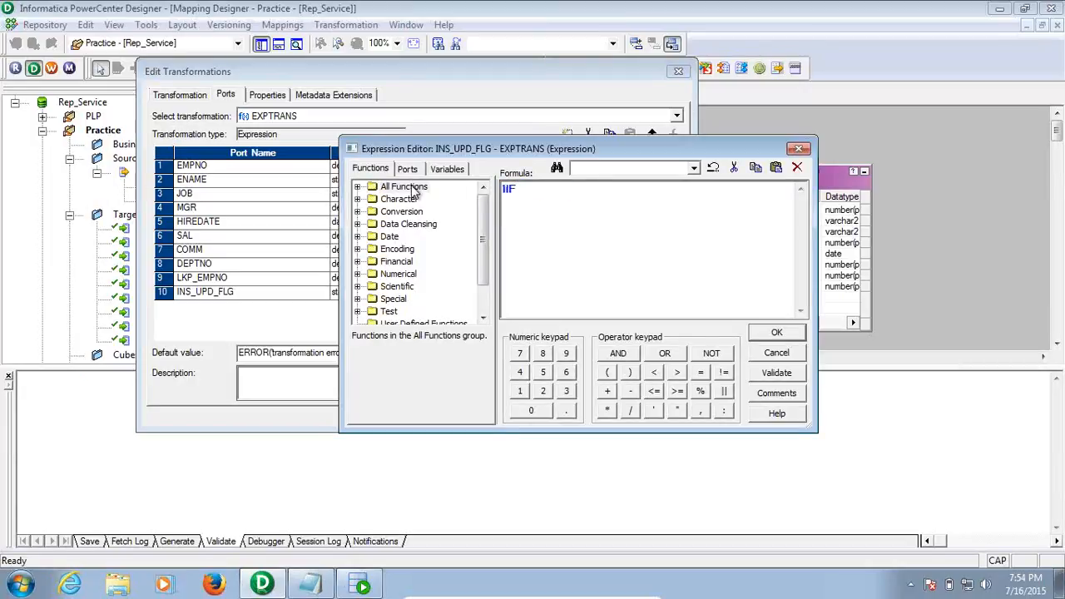
text(())
click(408, 169)
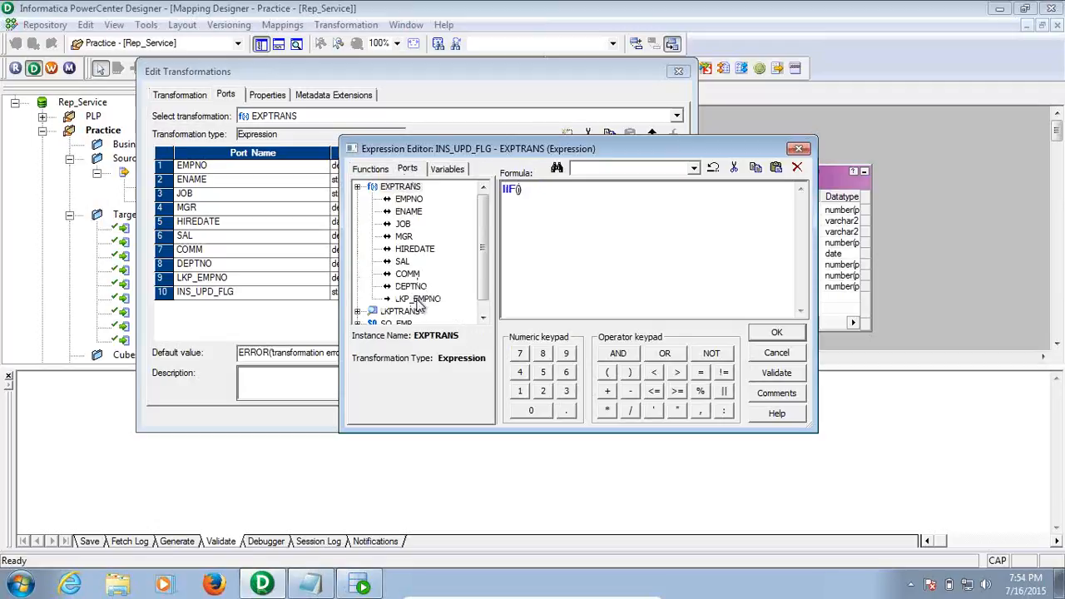
text(ISNULL())
key(Left)
click(418, 300)
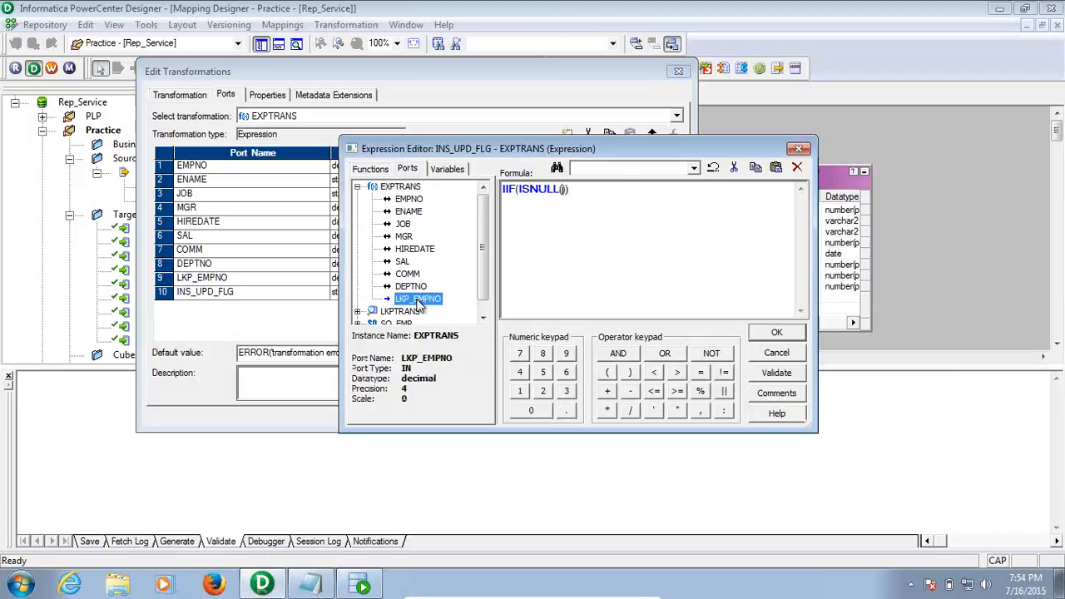
double_click(418, 299)
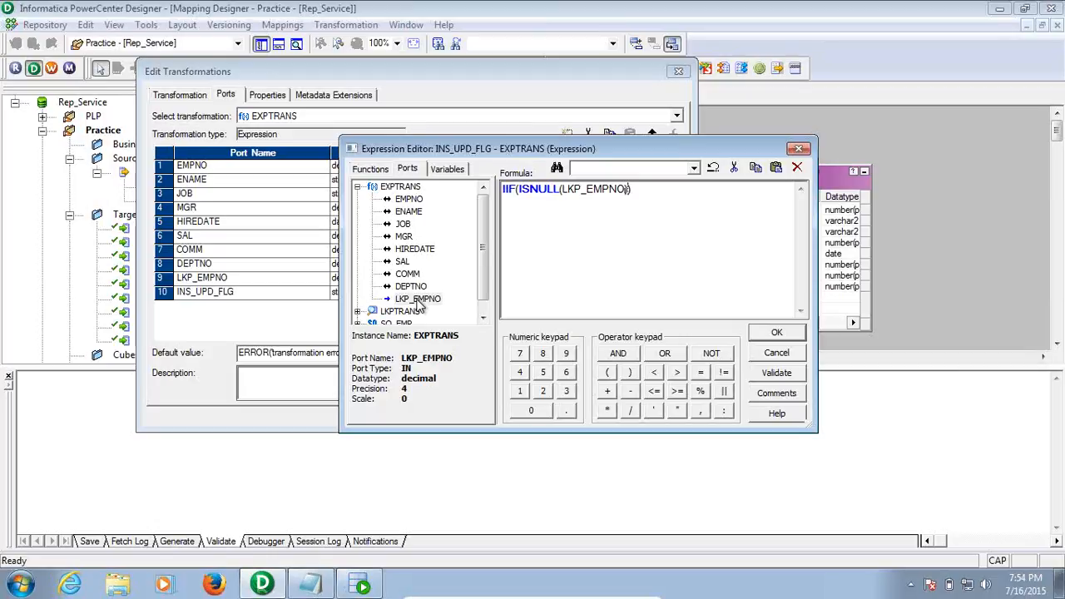
text(,'I','U')
click(767, 376)
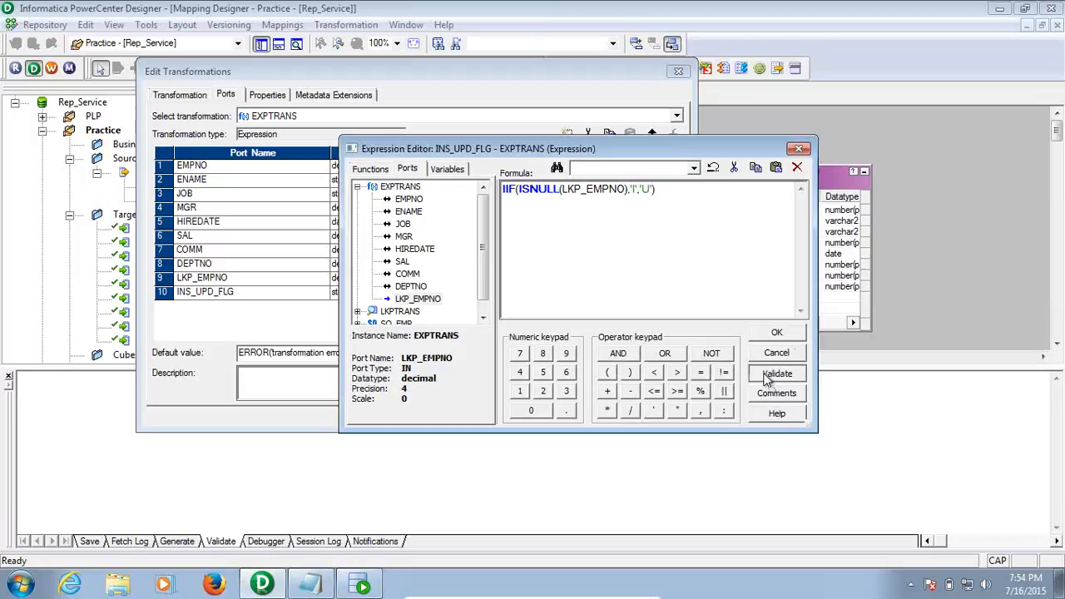
click(644, 326)
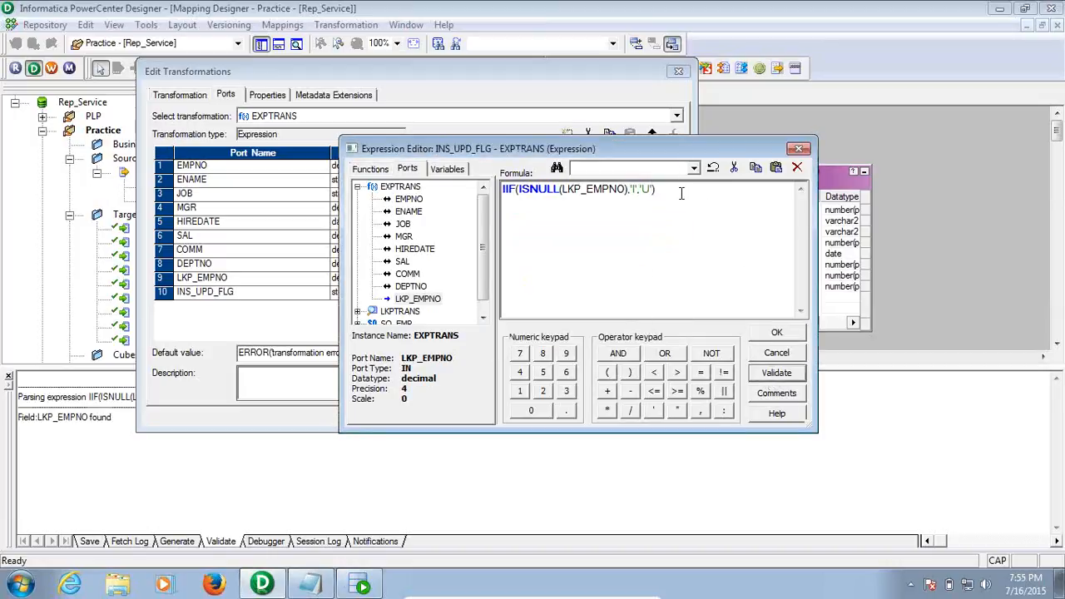
drag(681, 193, 454, 181)
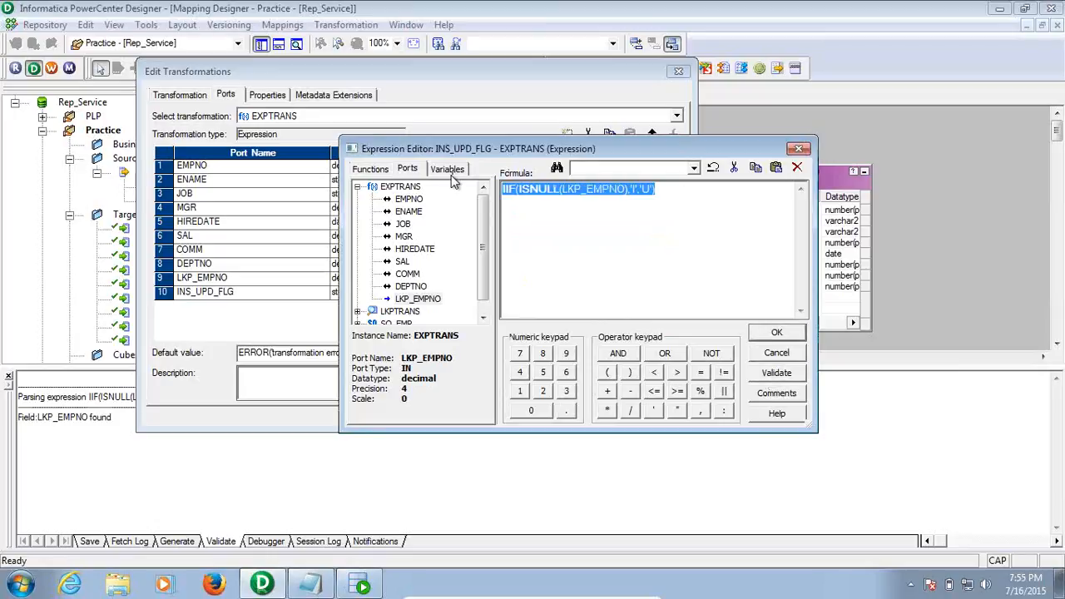
click(669, 194)
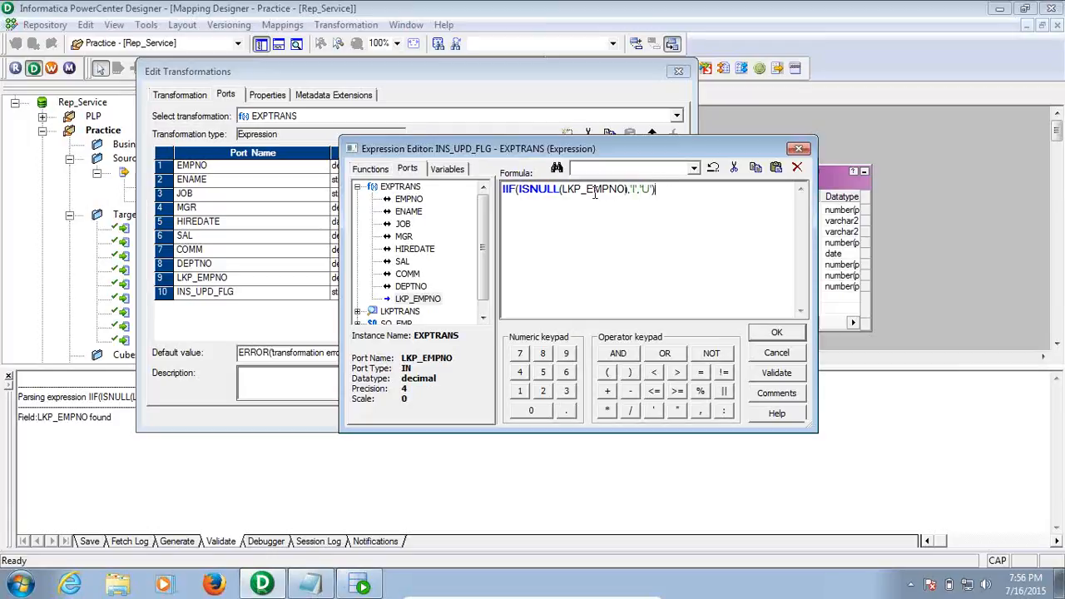
drag(587, 189, 626, 189)
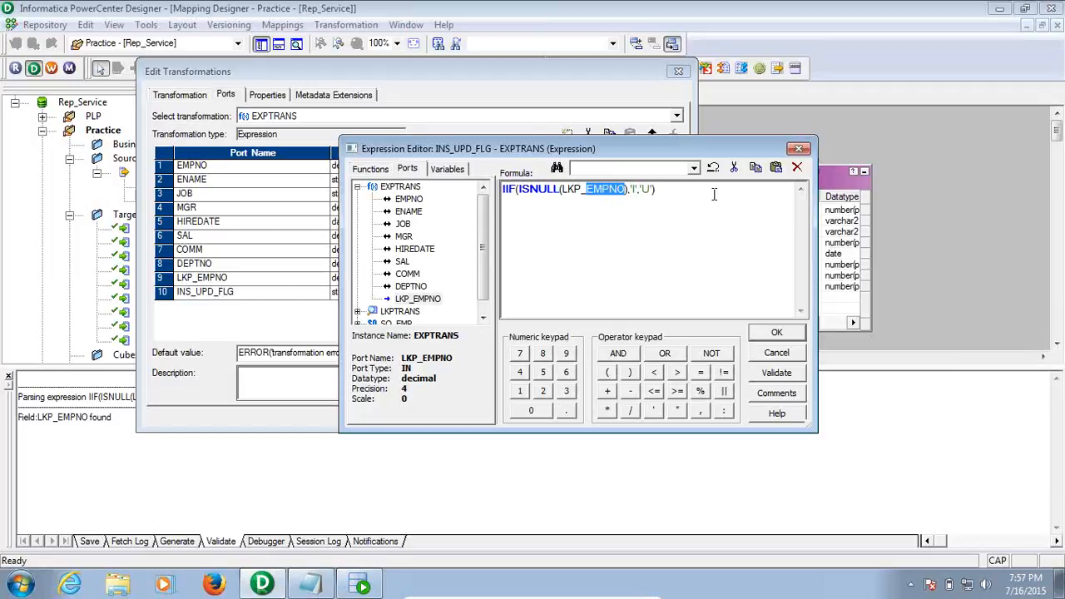
click(739, 222)
Accept the INS_UPD_FLG formula and apply the changes to EXPTRANS
click(776, 334)
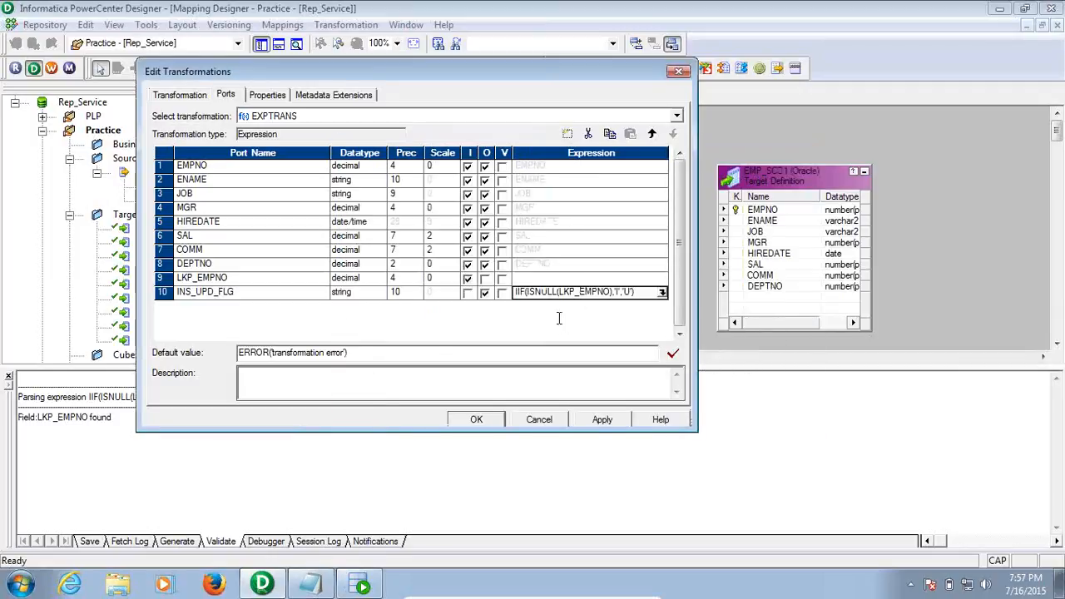
click(603, 420)
click(475, 419)
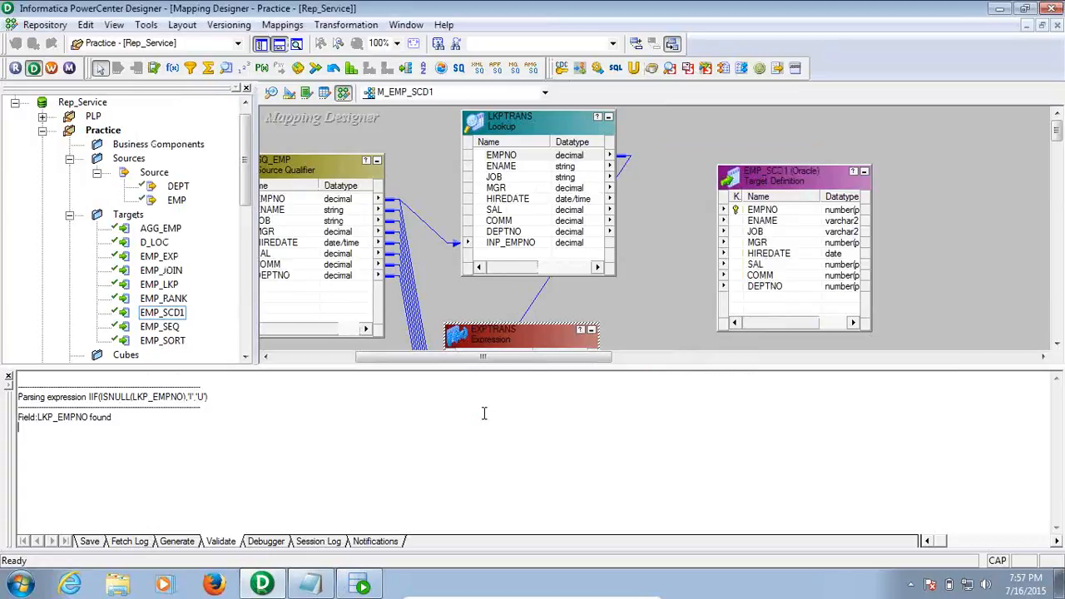
Close the Output panel and move the EMP_SCD1 target to the upper right
click(9, 379)
drag(603, 543, 669, 543)
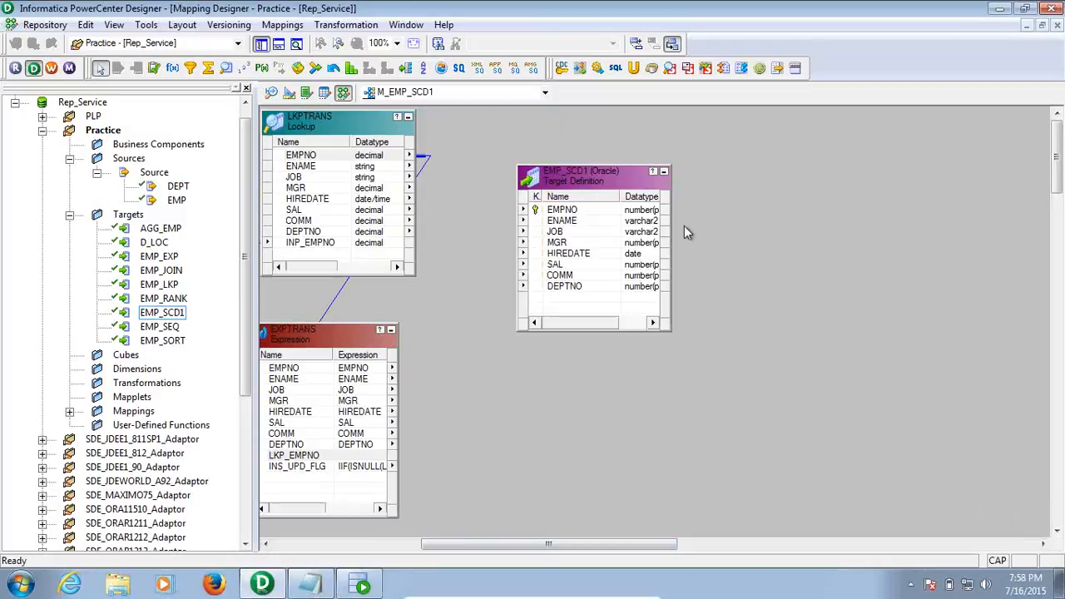
drag(596, 172, 1002, 118)
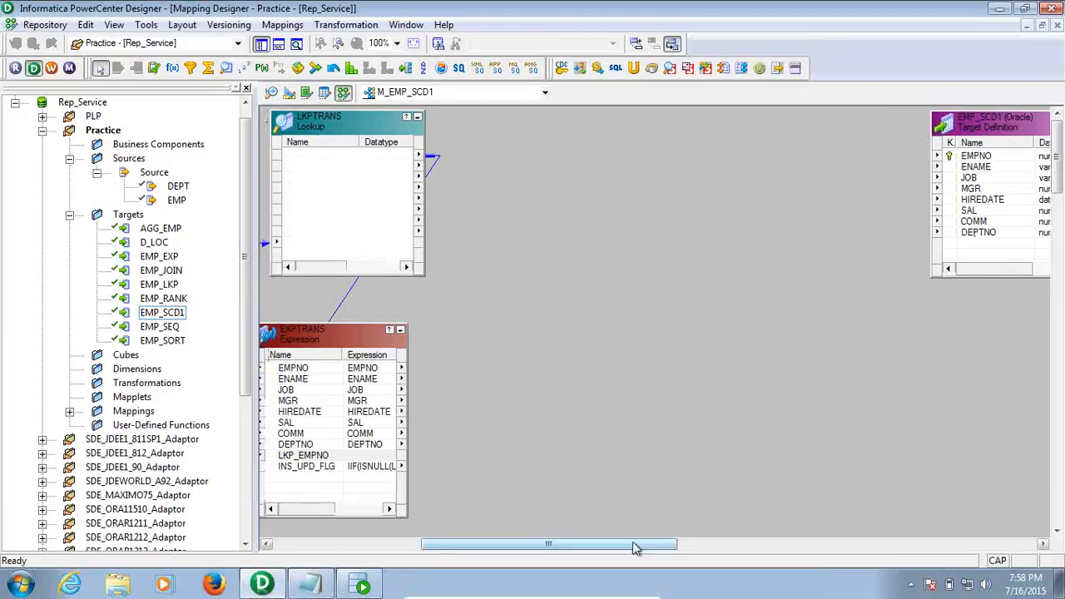
drag(633, 547, 579, 548)
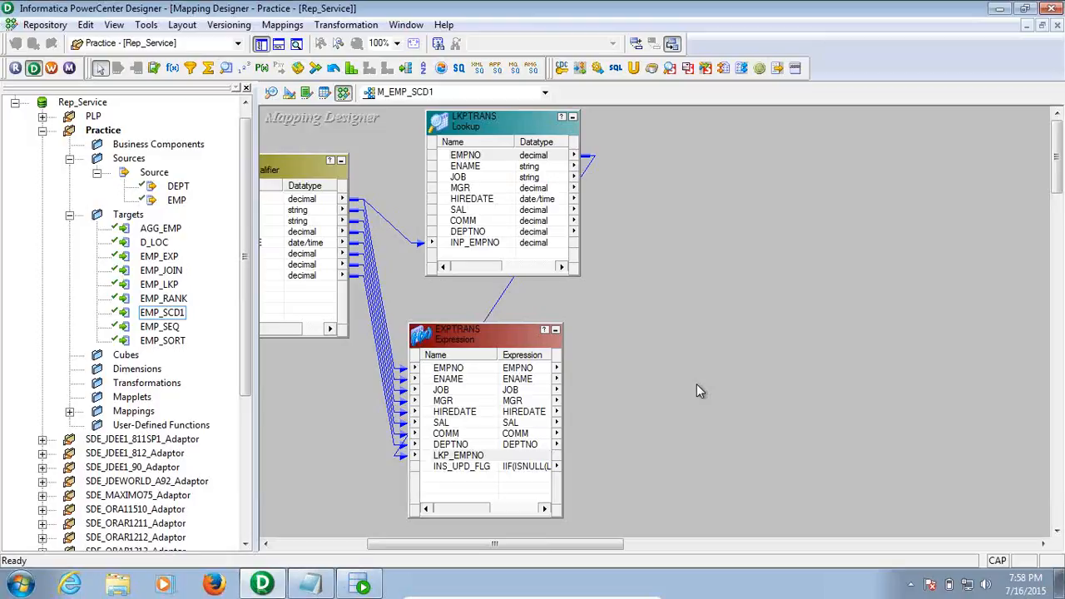
double_click(492, 350)
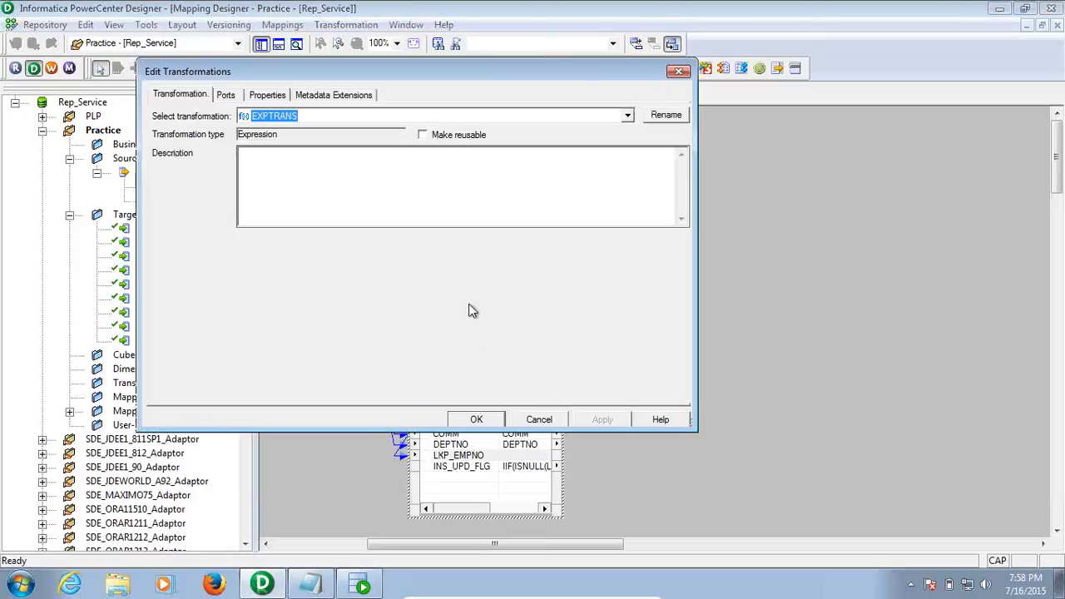
click(277, 97)
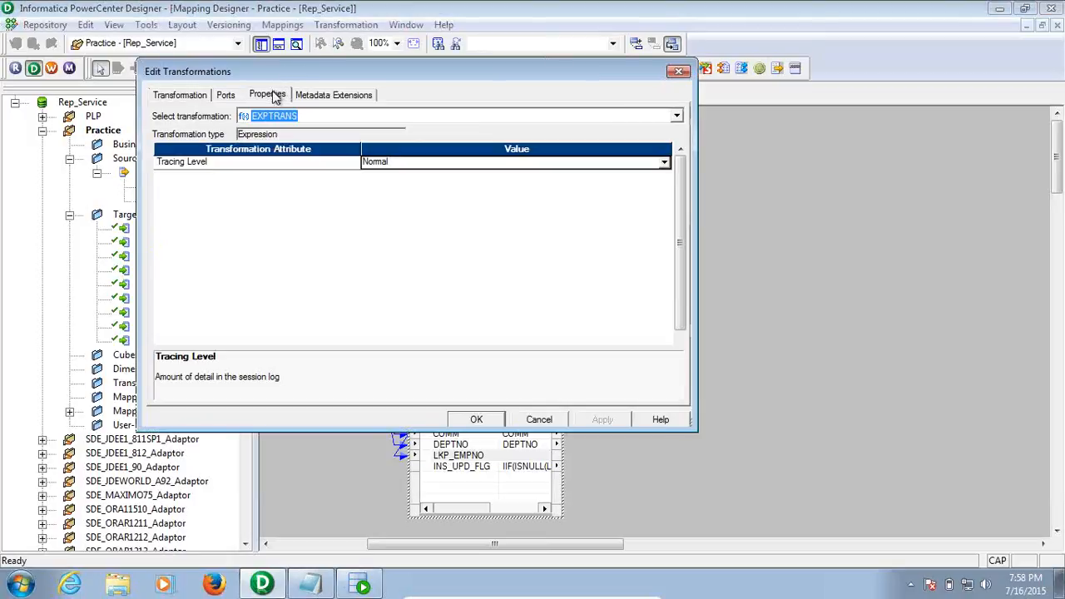
click(232, 97)
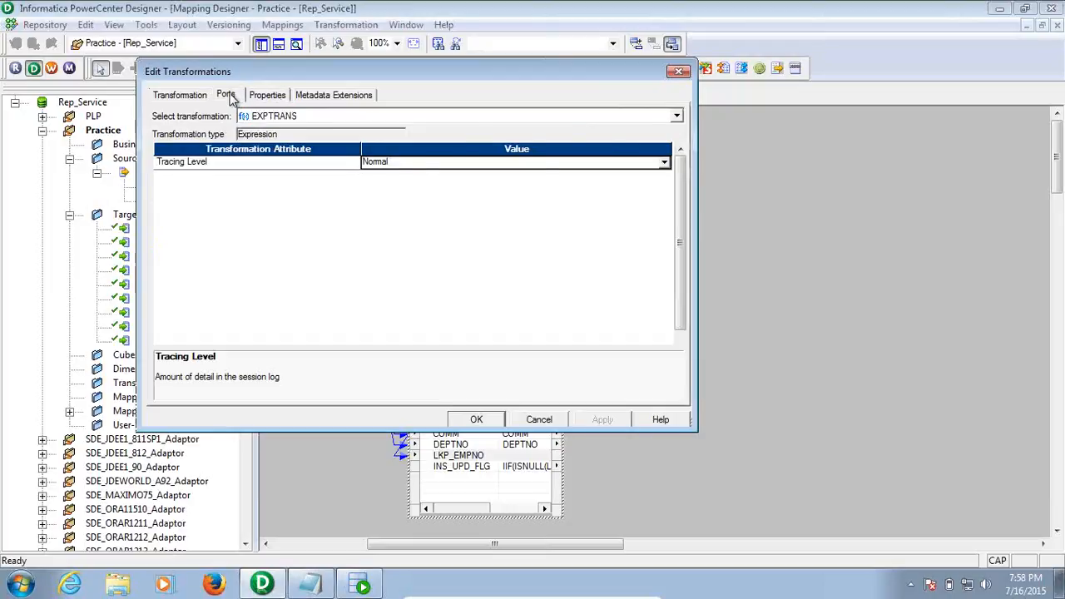
click(649, 291)
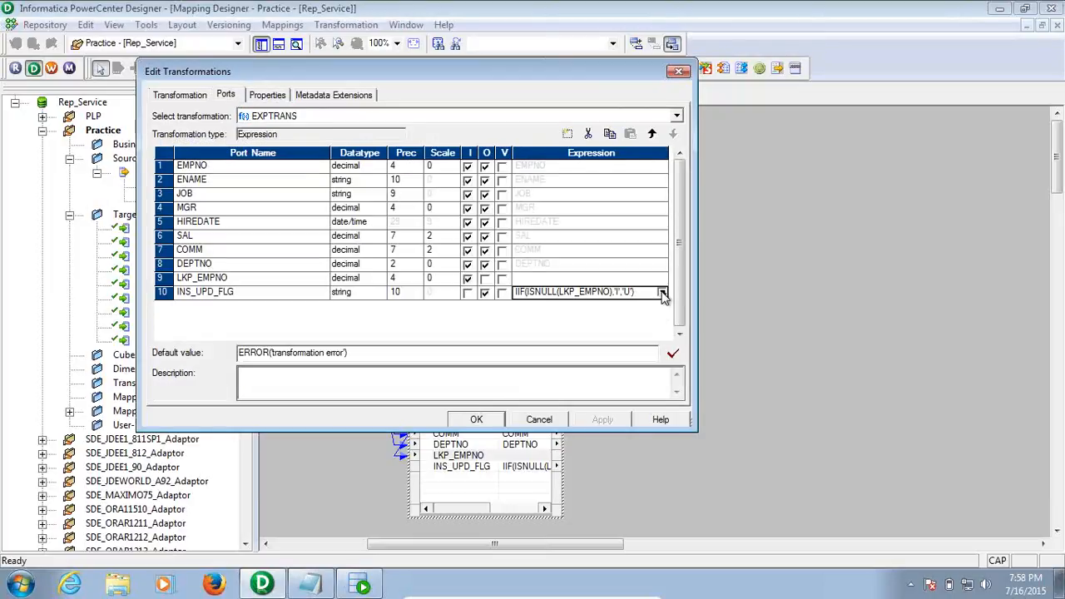
click(662, 291)
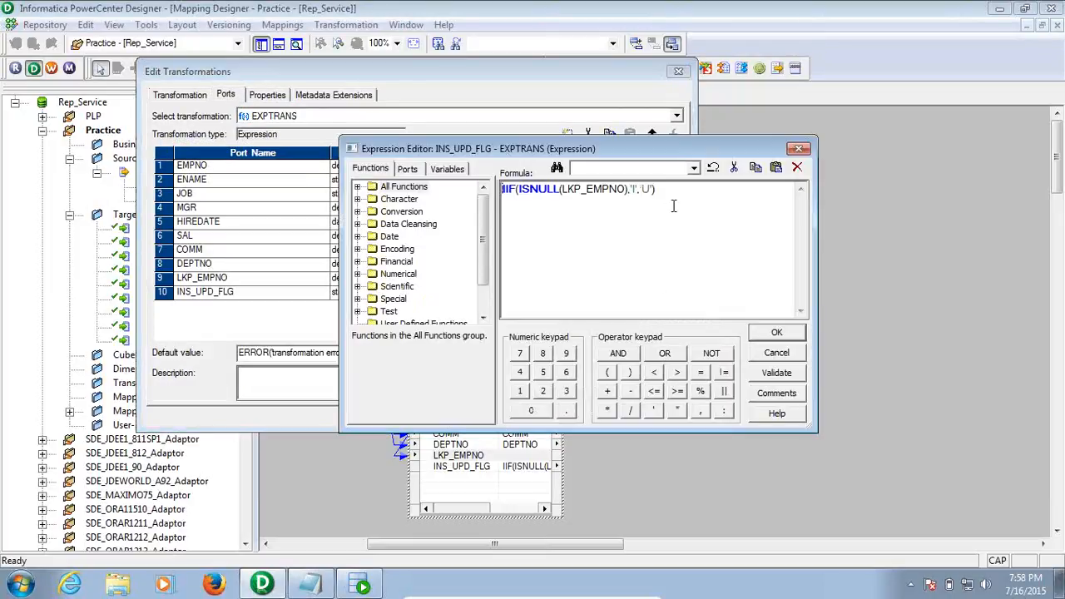
click(581, 190)
drag(574, 190, 595, 194)
click(592, 190)
drag(582, 189, 604, 189)
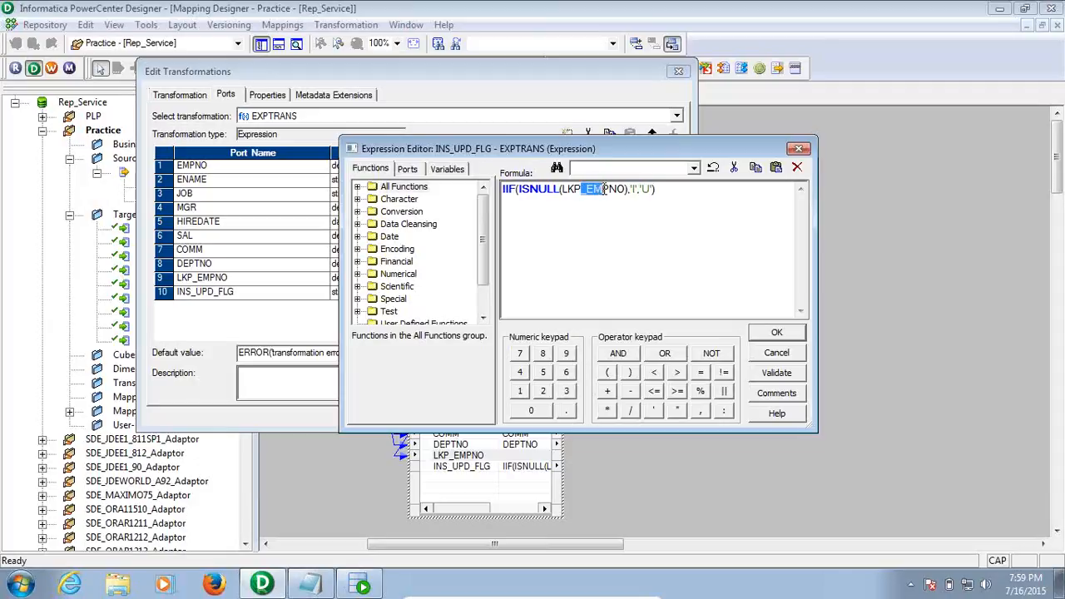
double_click(599, 189)
double_click(572, 189)
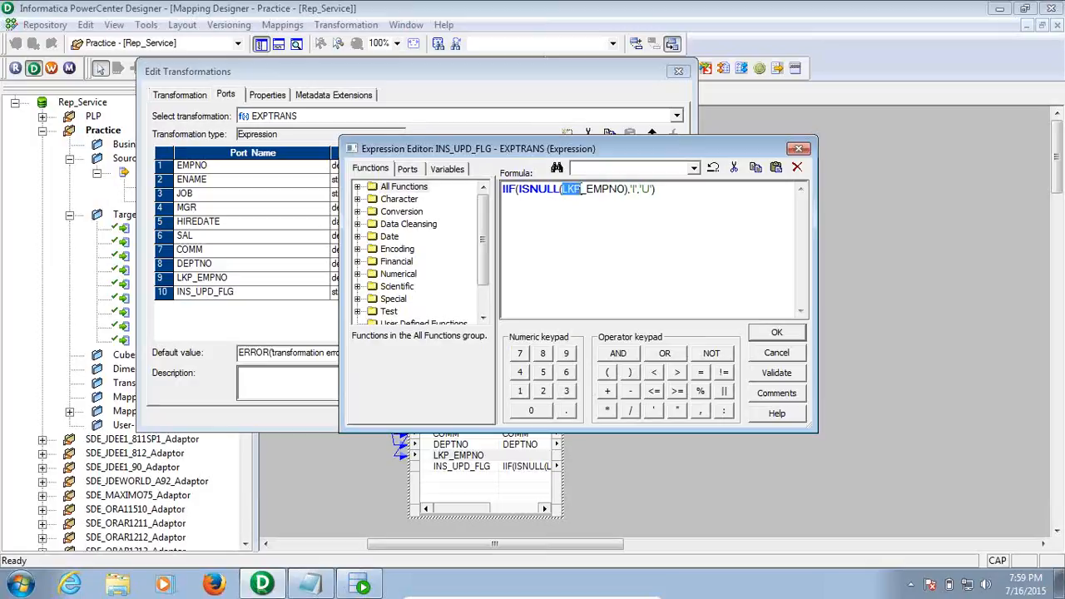
double_click(605, 189)
click(574, 189)
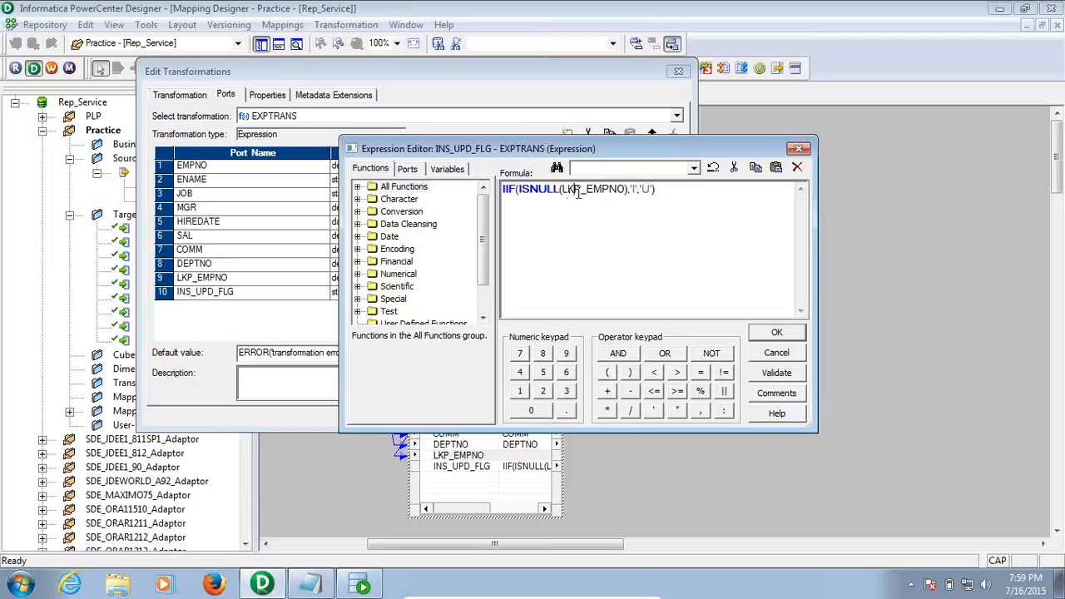
click(775, 333)
Place a new Router transformation on the canvas and make it taller
click(539, 418)
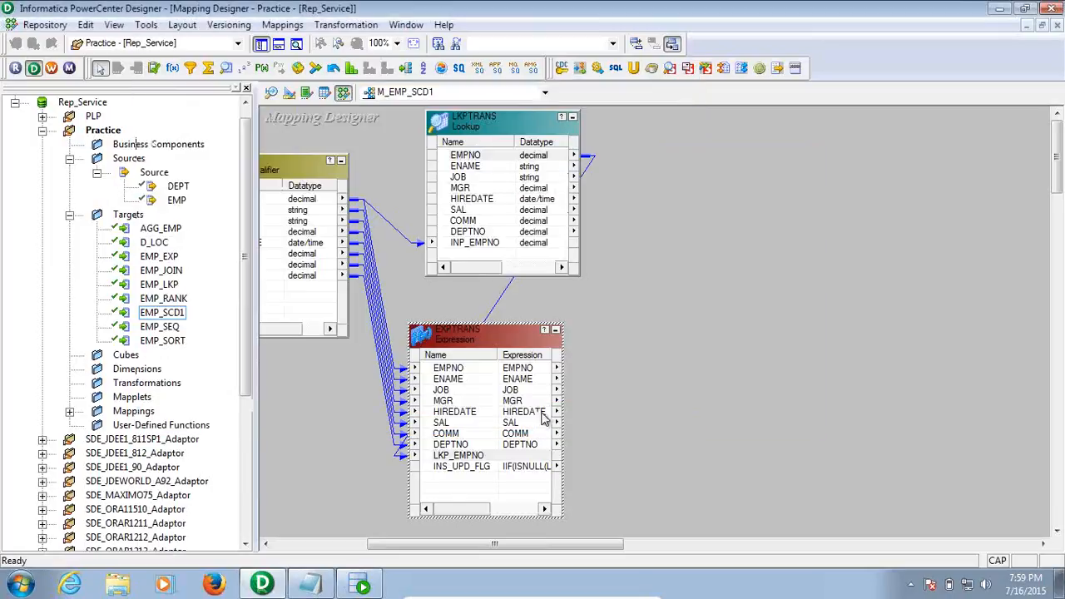
click(680, 364)
drag(559, 545, 622, 549)
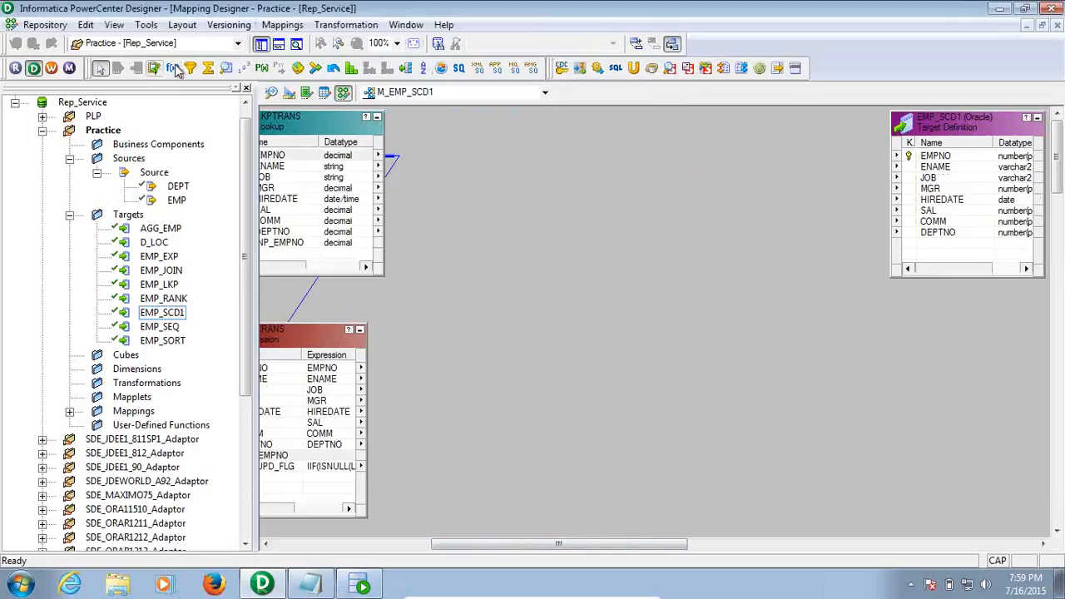
click(406, 67)
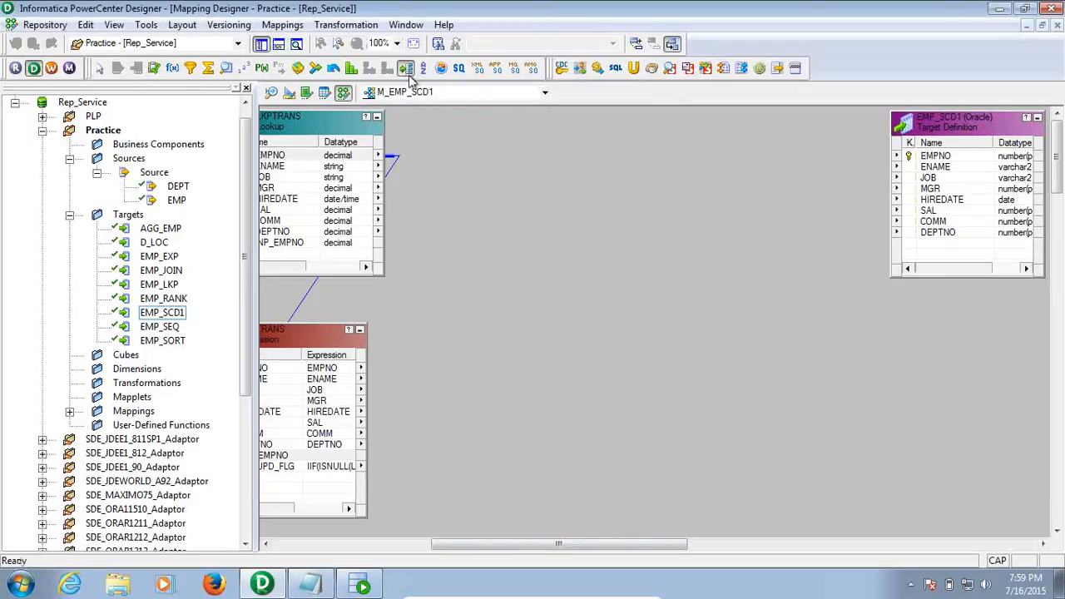
click(496, 275)
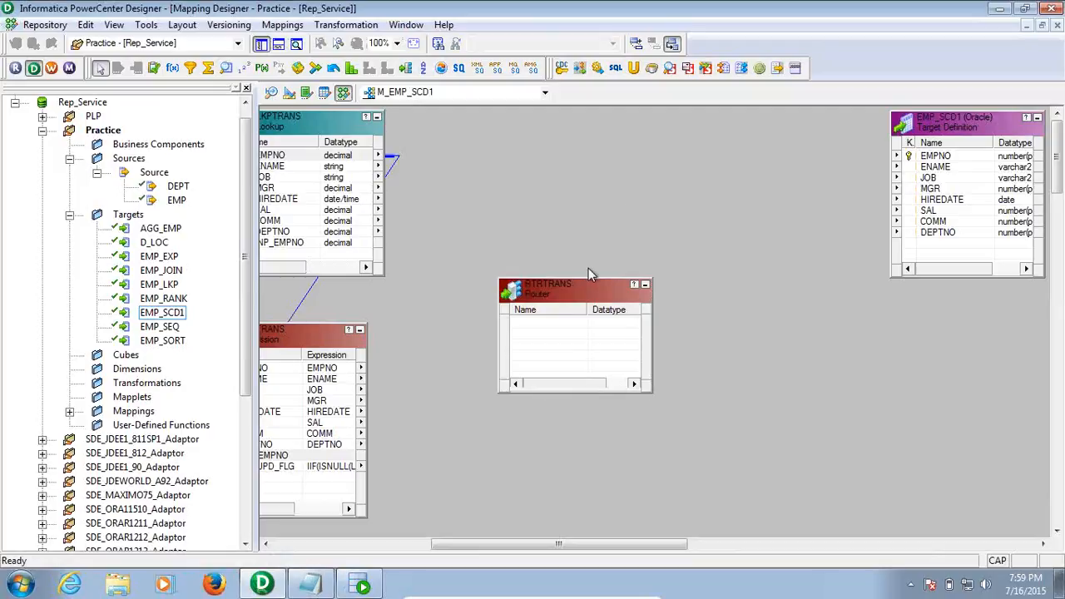
drag(589, 278, 602, 170)
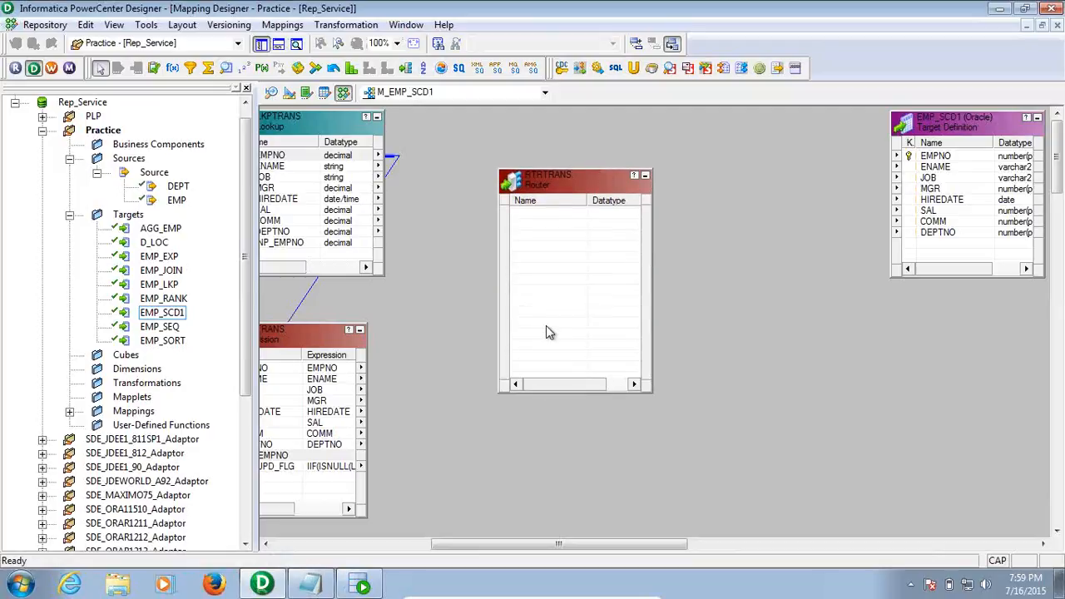
drag(525, 543, 466, 543)
Link all EXPTRANS ports except LKP_EMPNO into the Router and confirm the warning
click(447, 370)
right_click(448, 370)
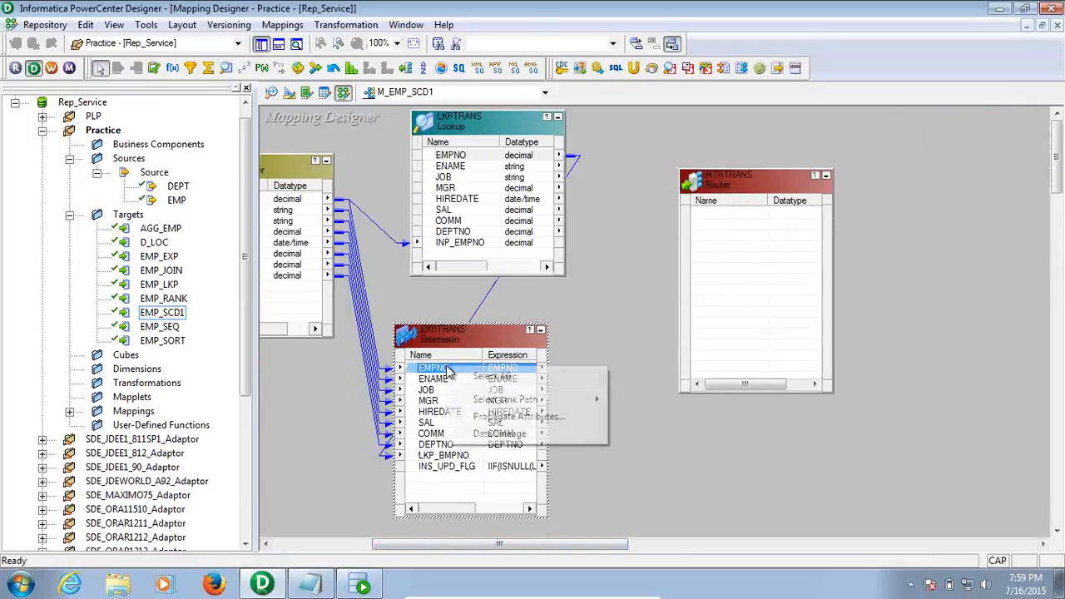
click(492, 376)
drag(418, 433, 702, 218)
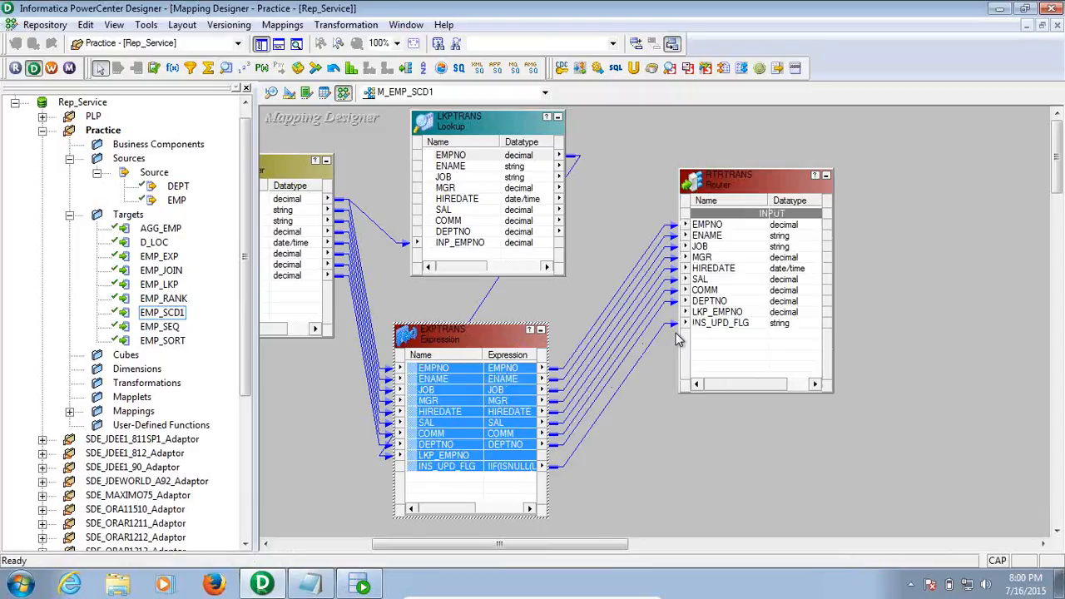
double_click(719, 317)
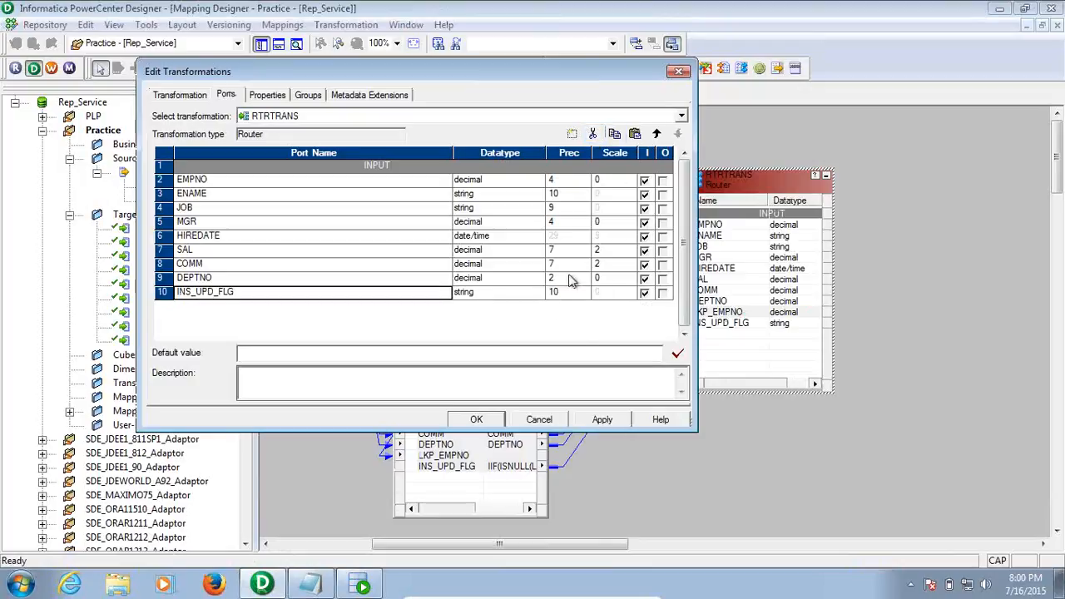
click(604, 420)
click(447, 300)
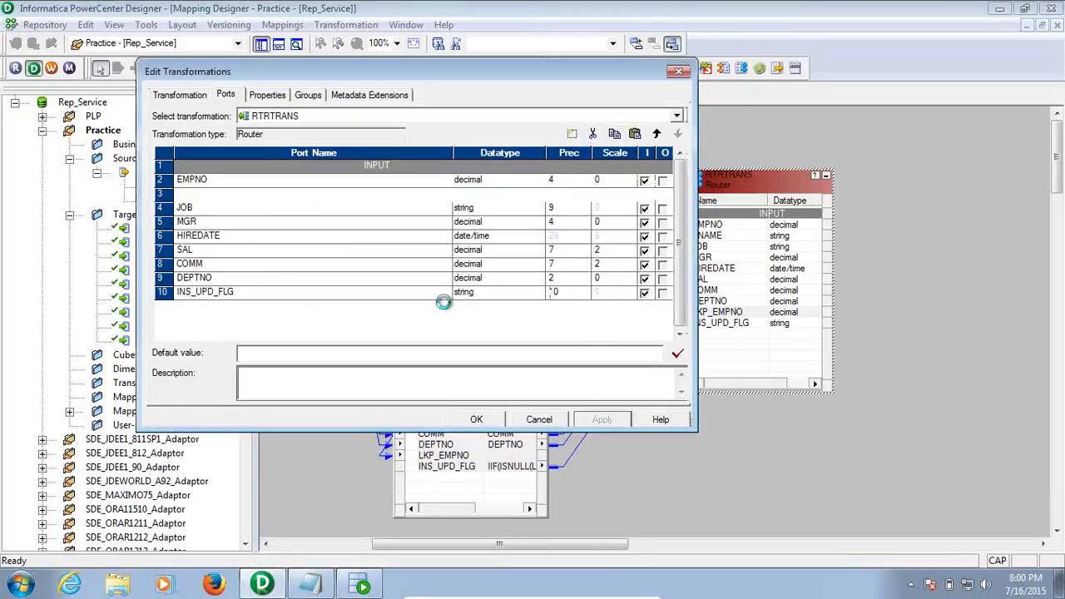
click(490, 426)
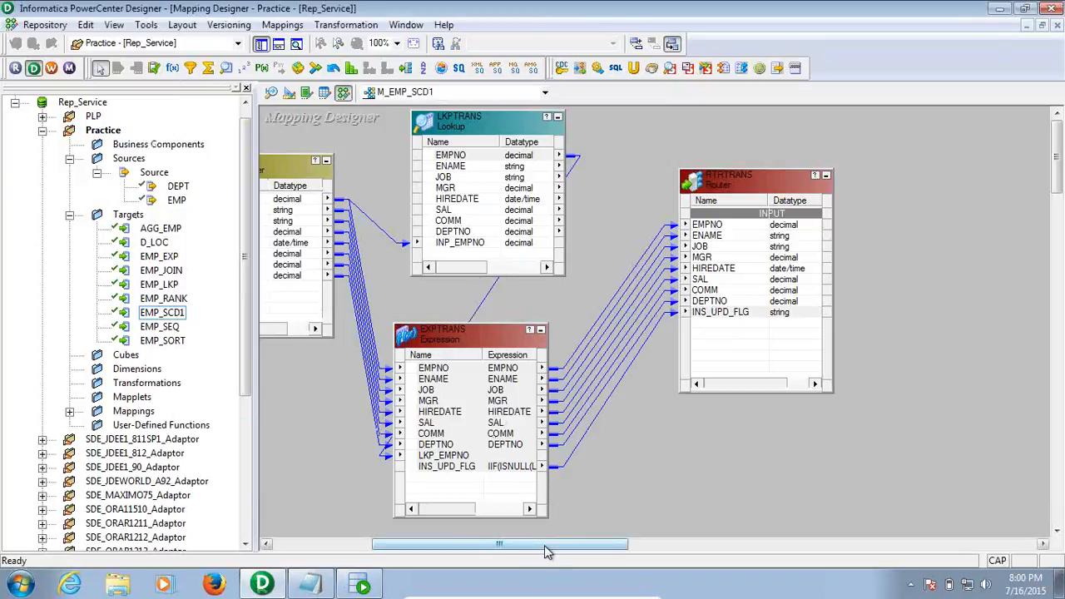
Add two Router groups named INSERT and UPDATE
drag(544, 547, 608, 547)
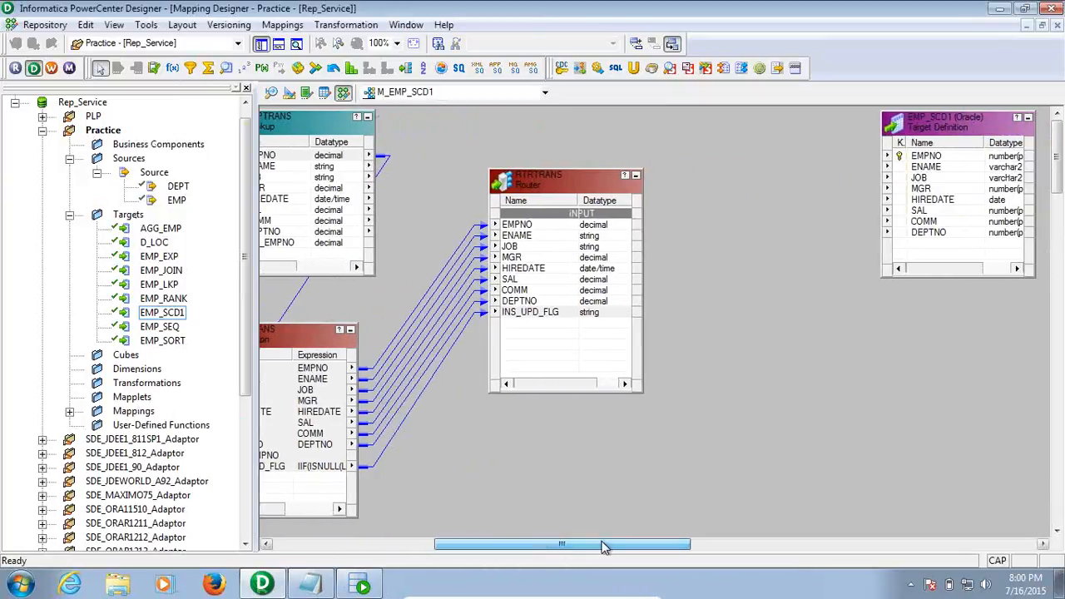
double_click(555, 177)
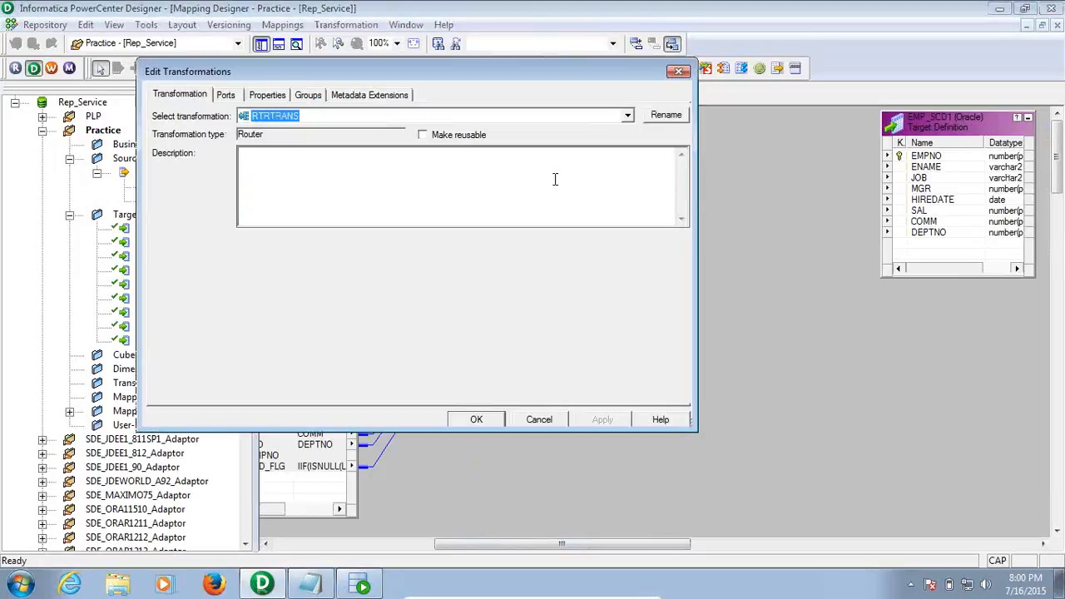
click(309, 96)
click(567, 134)
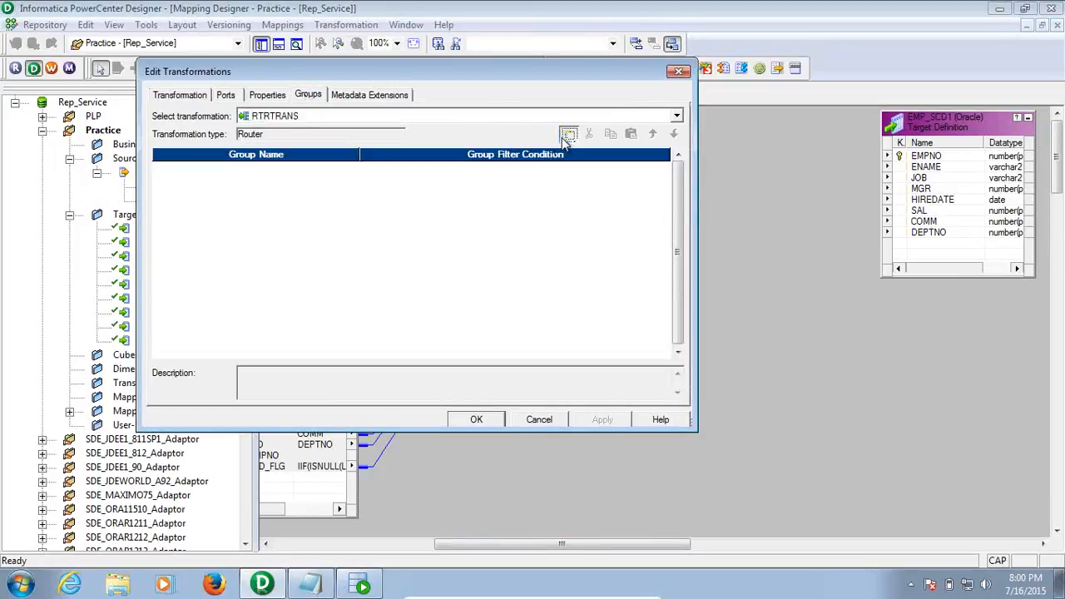
click(567, 134)
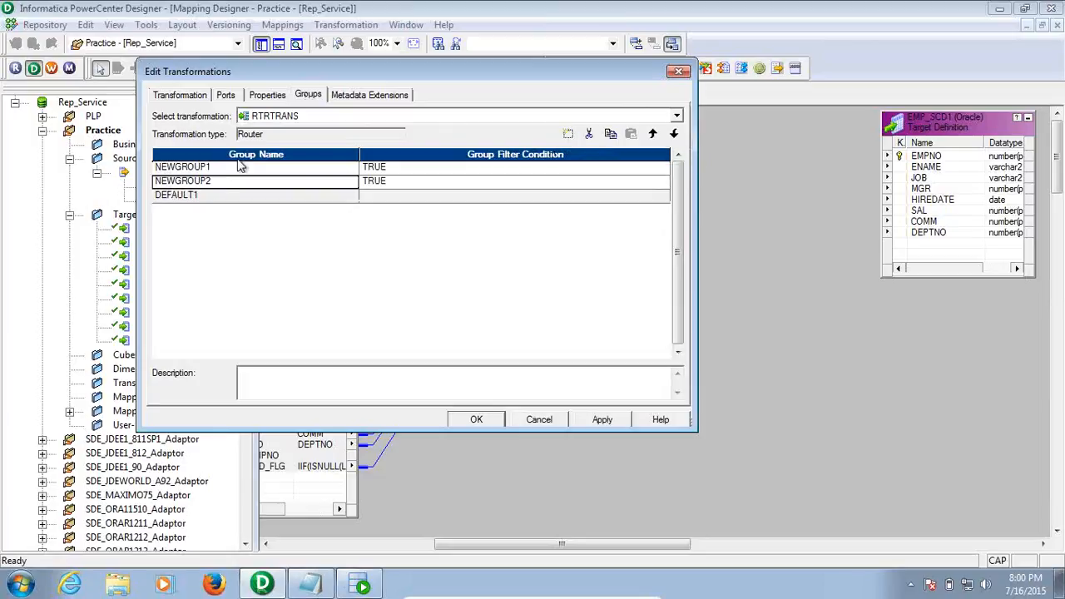
click(221, 171)
text(inse)
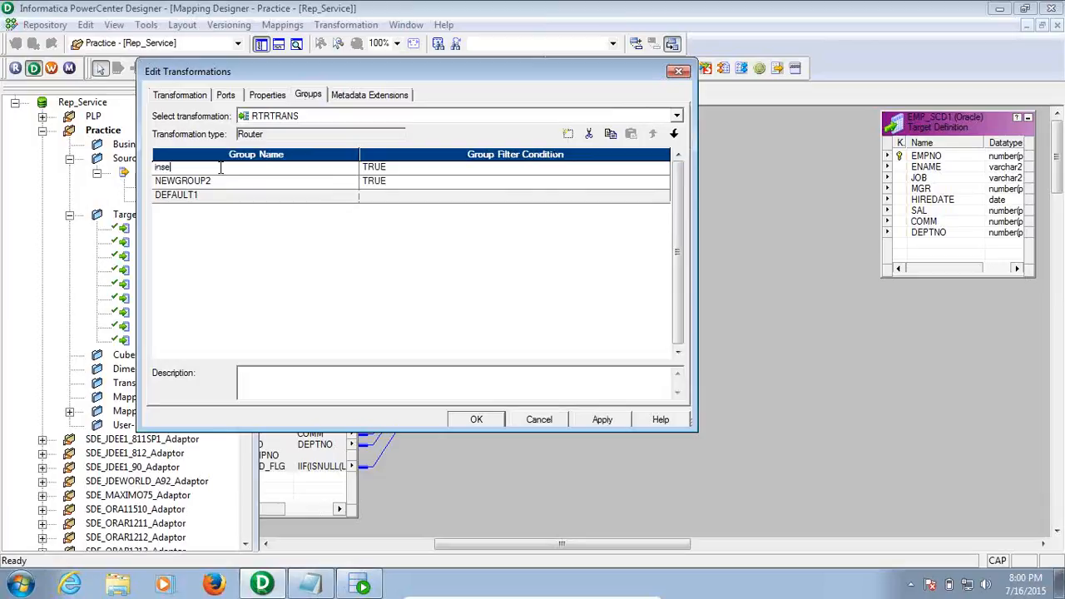
key(BackSpace)
key(BackSpace)
key(BackSpace)
key(BackSpace)
text(U)
key(BackSpace)
text(INSERT)
click(228, 186)
text(U)
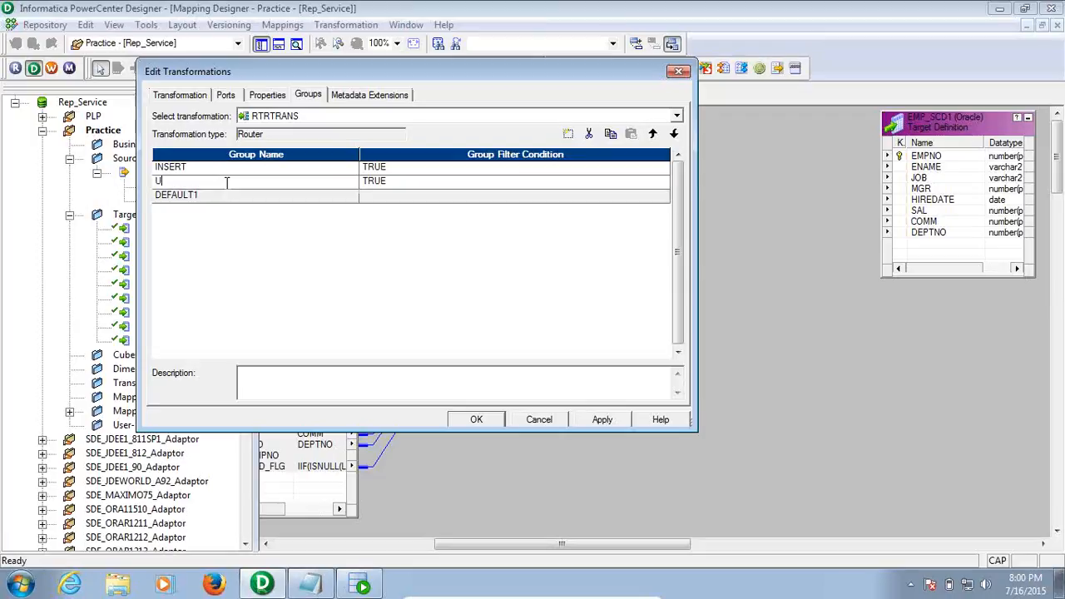
text(PDATE)
Open the INSERT group's filter condition in the Expression Editor to replace TRUE
click(418, 169)
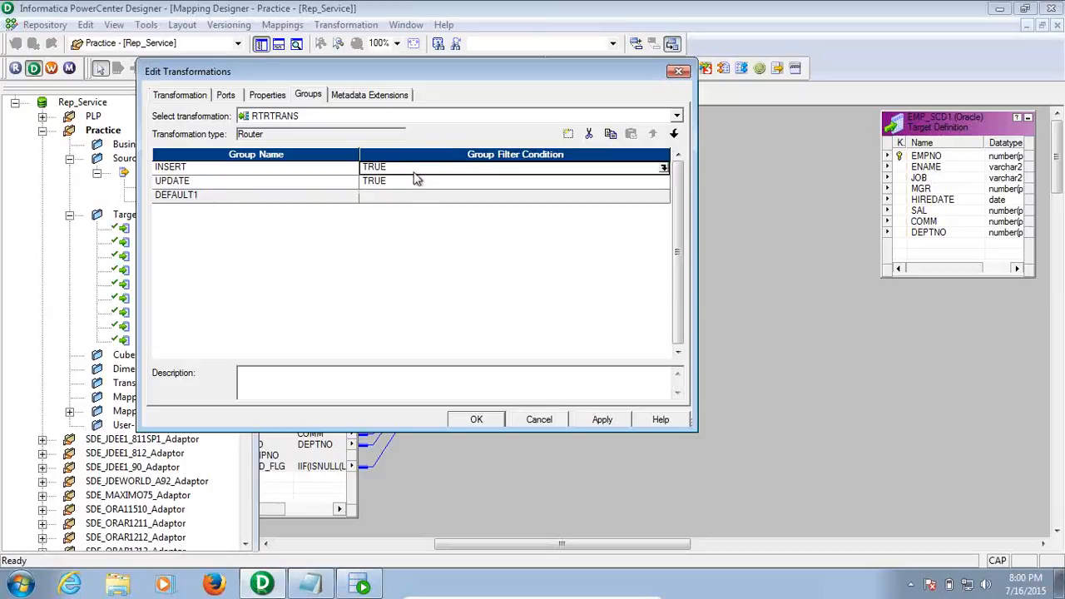
click(663, 167)
drag(552, 193, 456, 182)
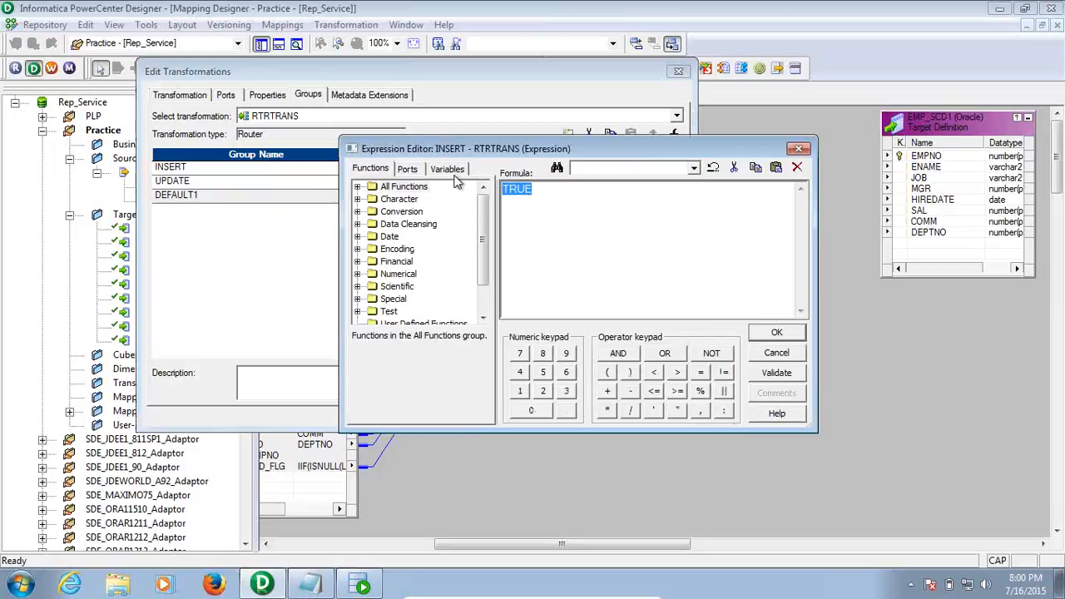
click(407, 169)
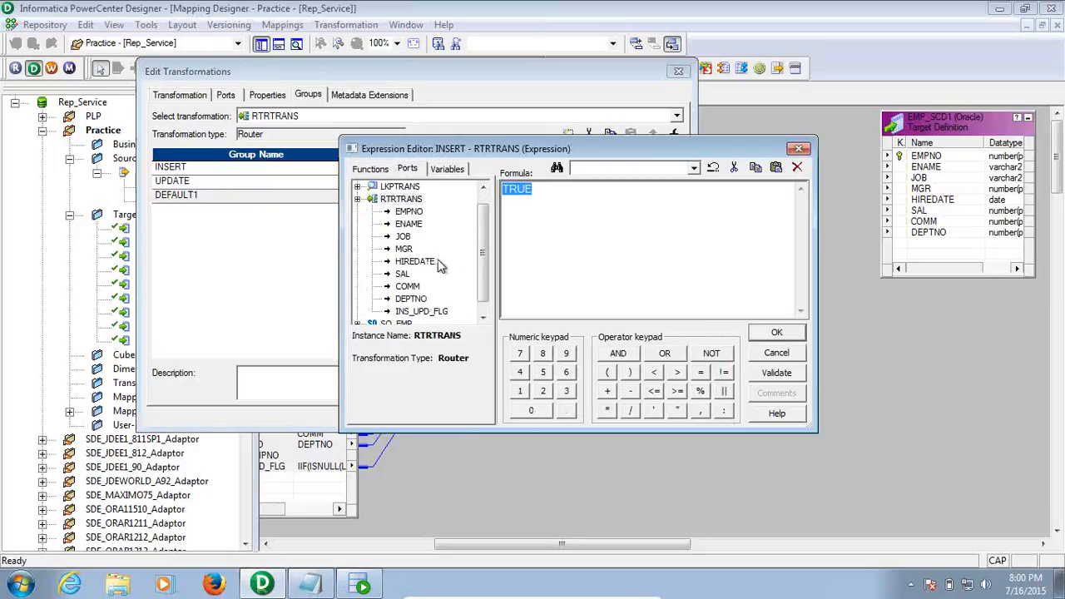
Set the INSERT filter condition to INS_UPD_FLG='I' and validate it
double_click(439, 312)
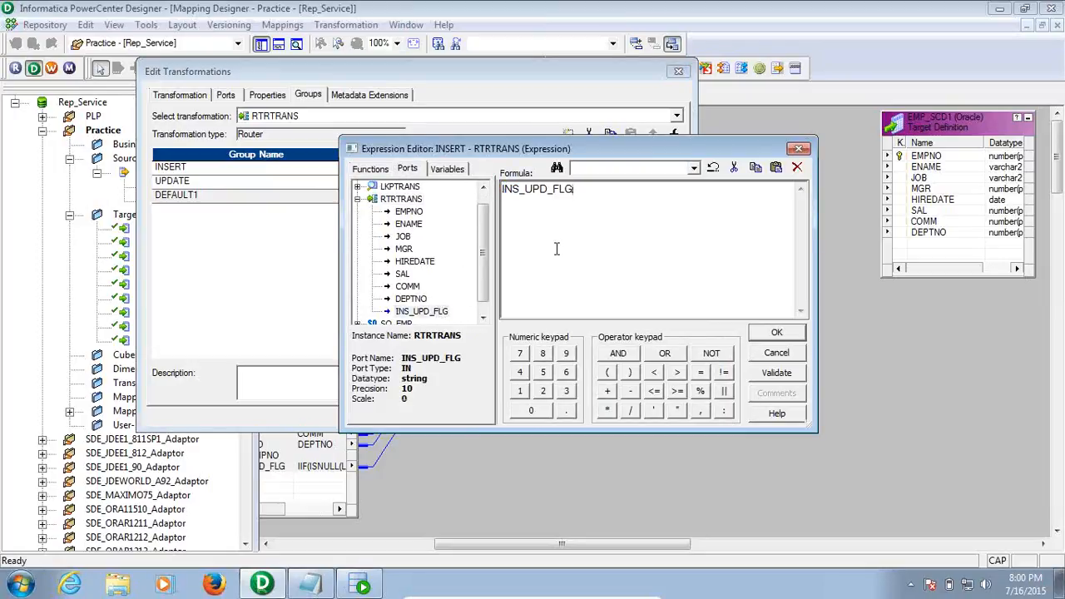
text(= 'I')
click(775, 374)
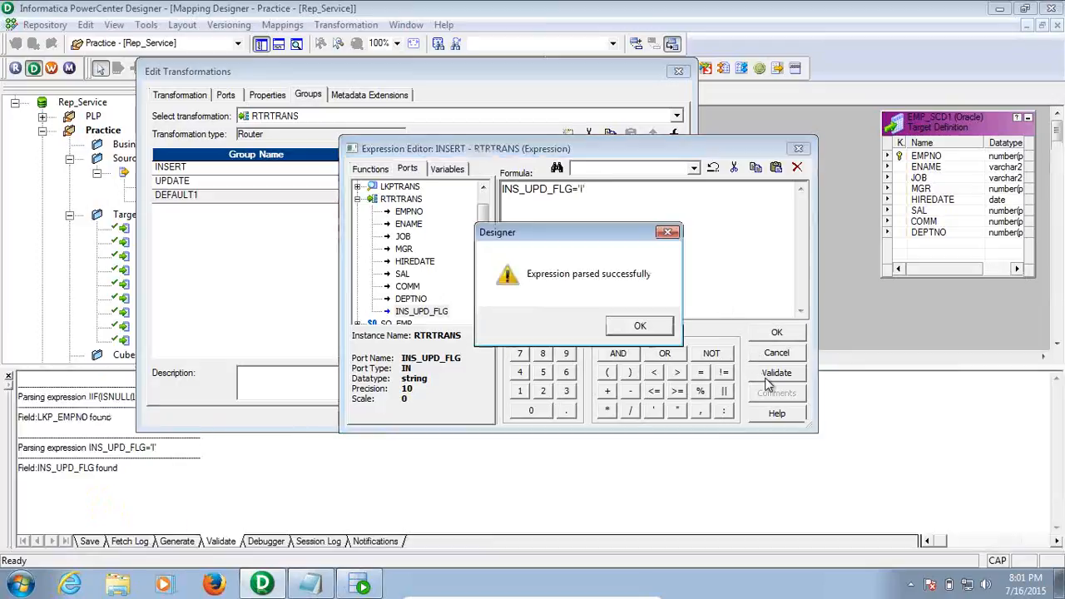
click(654, 326)
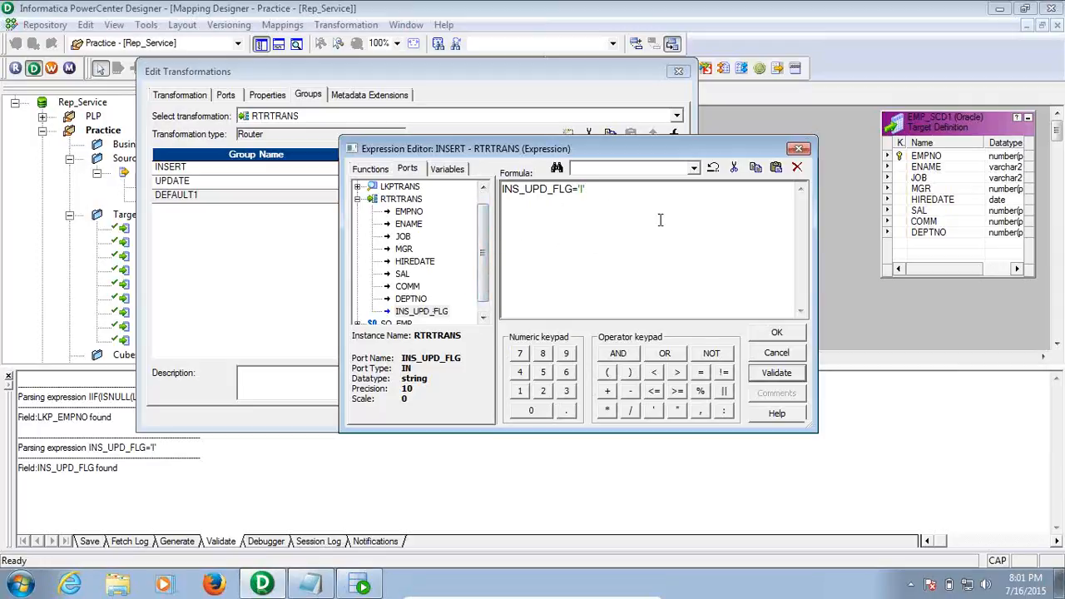
click(774, 332)
Set the UPDATE filter condition to INS_UPD_FLG='U' and validate it
click(261, 187)
click(426, 183)
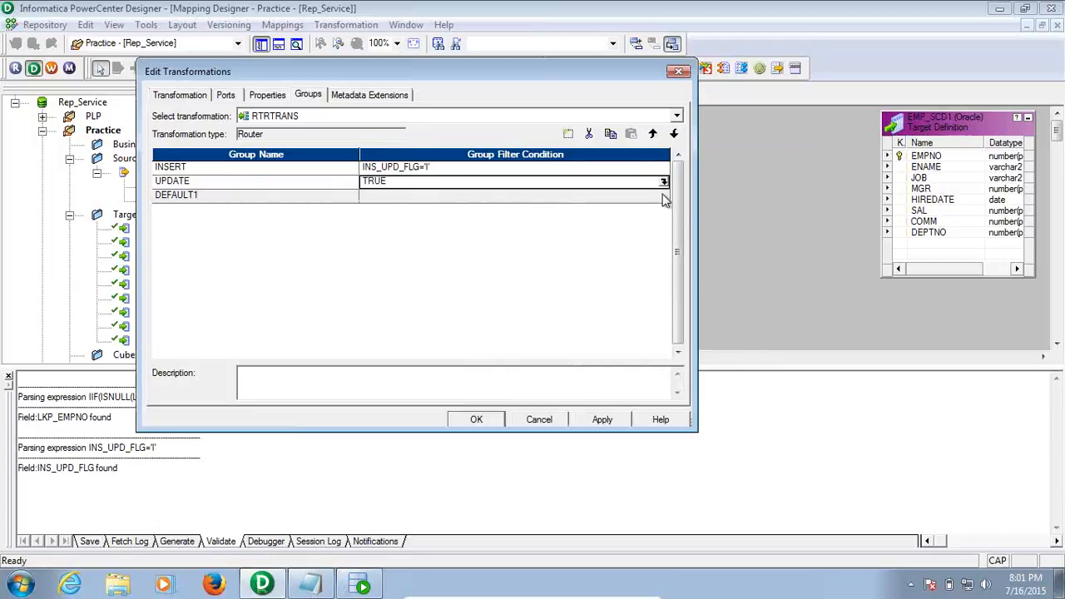
click(664, 181)
key(ctrl+a)
click(407, 169)
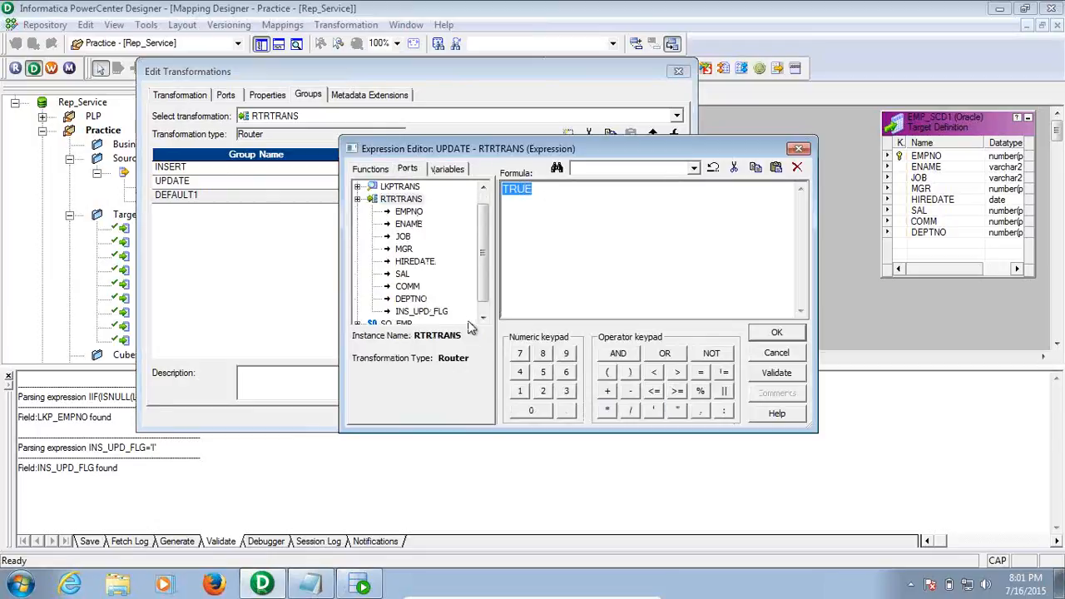
click(422, 311)
double_click(441, 312)
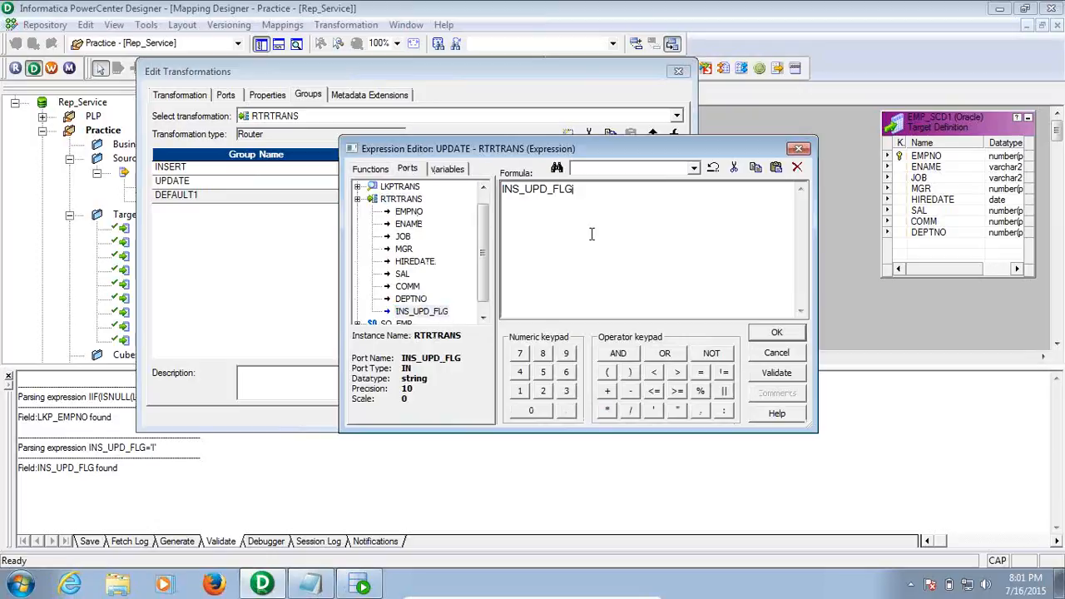
text(='U')
click(764, 375)
click(645, 326)
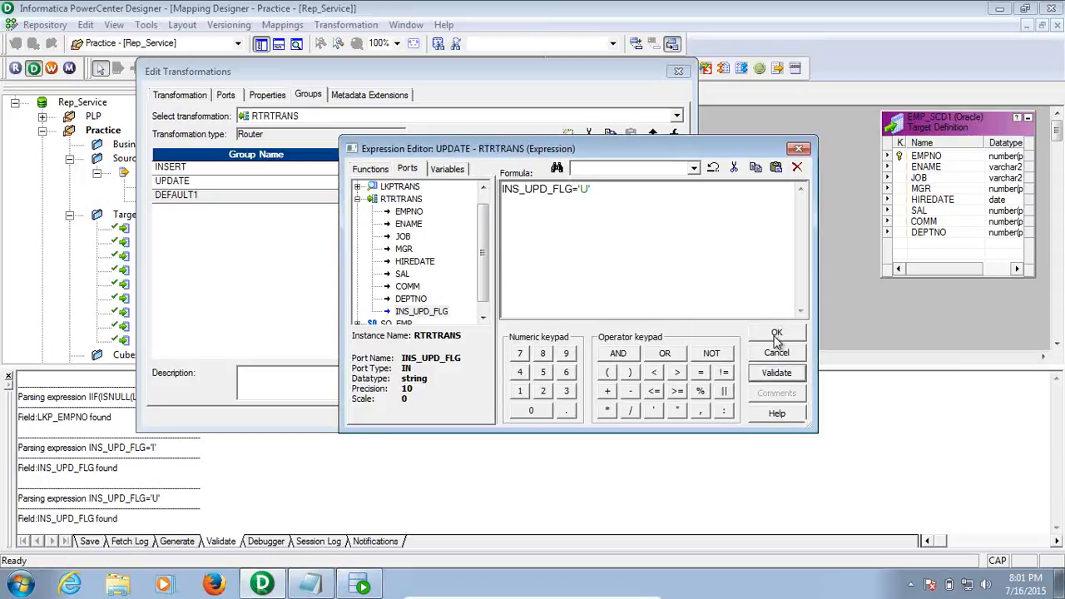
click(776, 335)
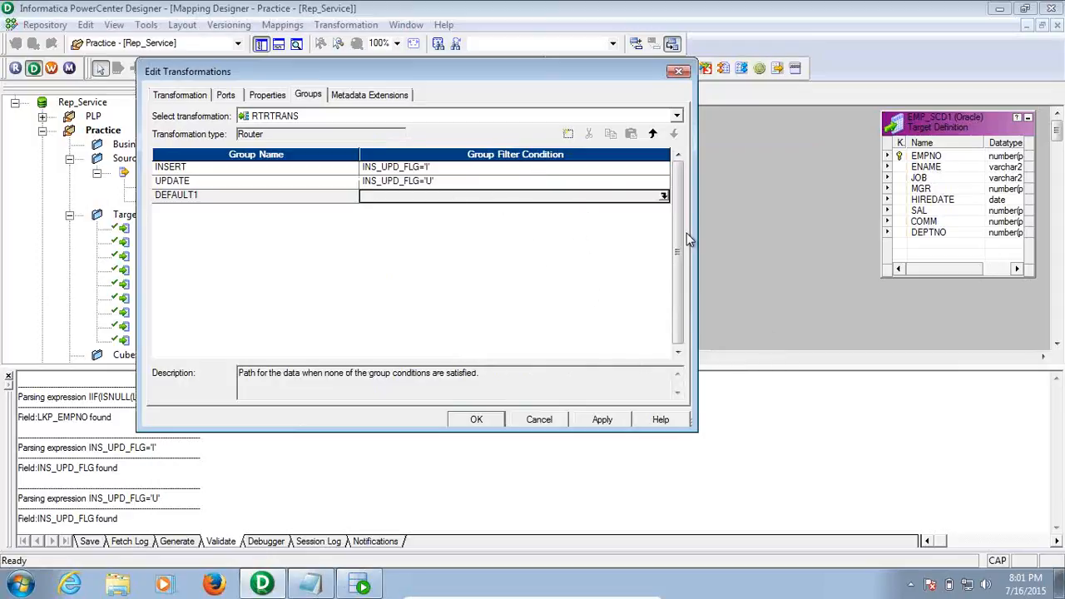
click(1000, 244)
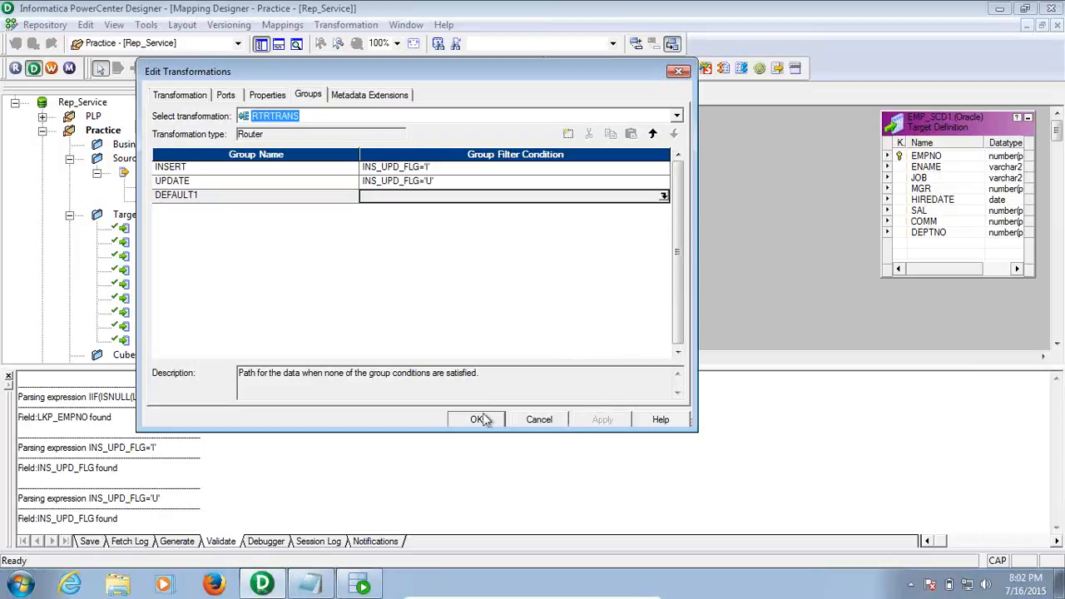
Confirm the RTRTRANS group changes in Edit Transformations
click(477, 421)
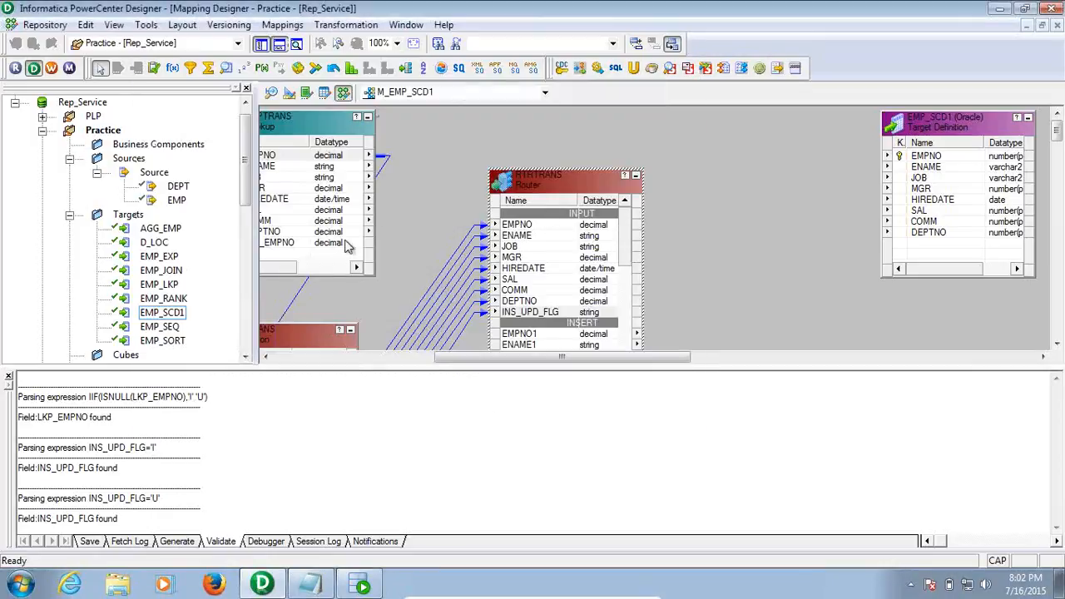
click(9, 376)
double_click(308, 343)
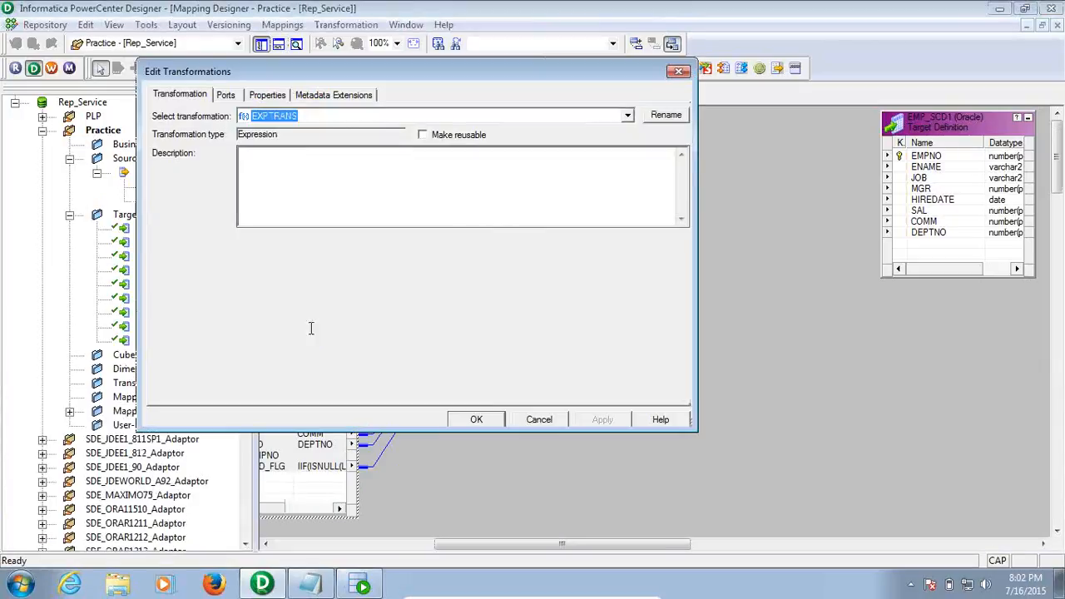
click(227, 95)
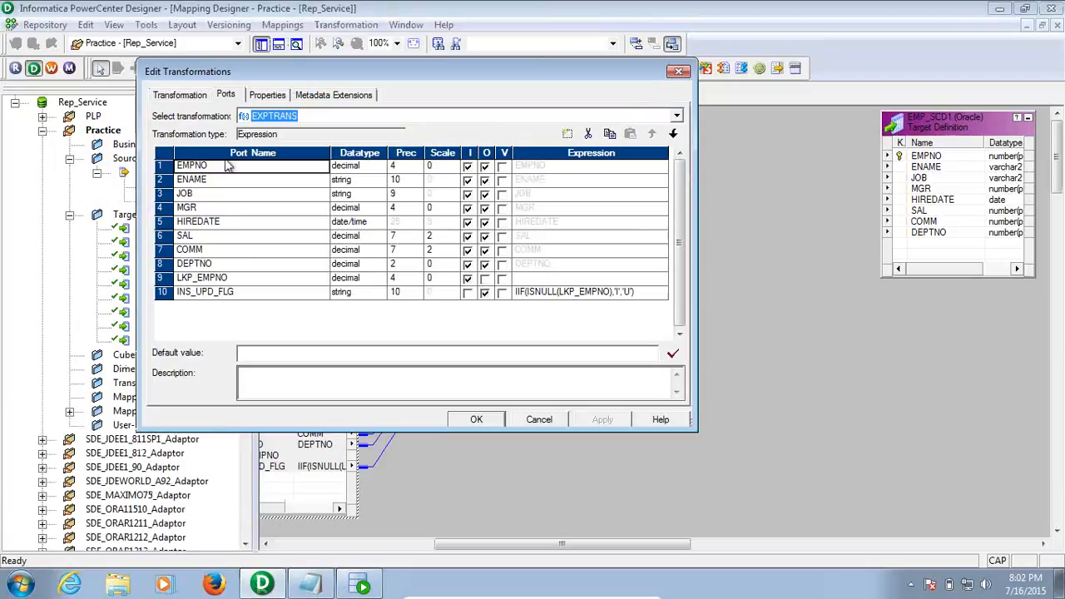
click(253, 293)
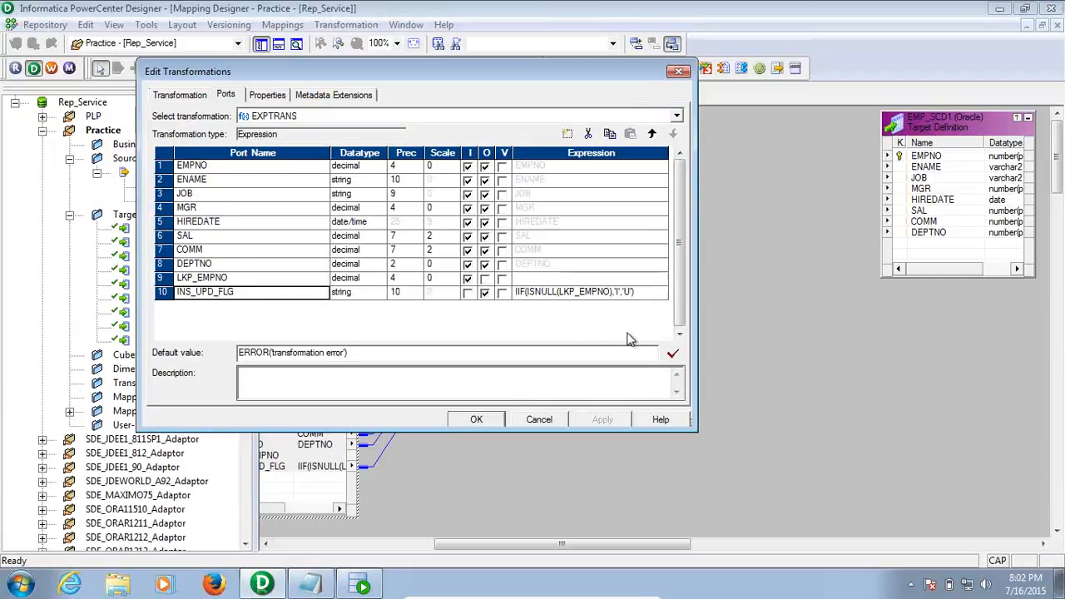
click(540, 419)
click(546, 421)
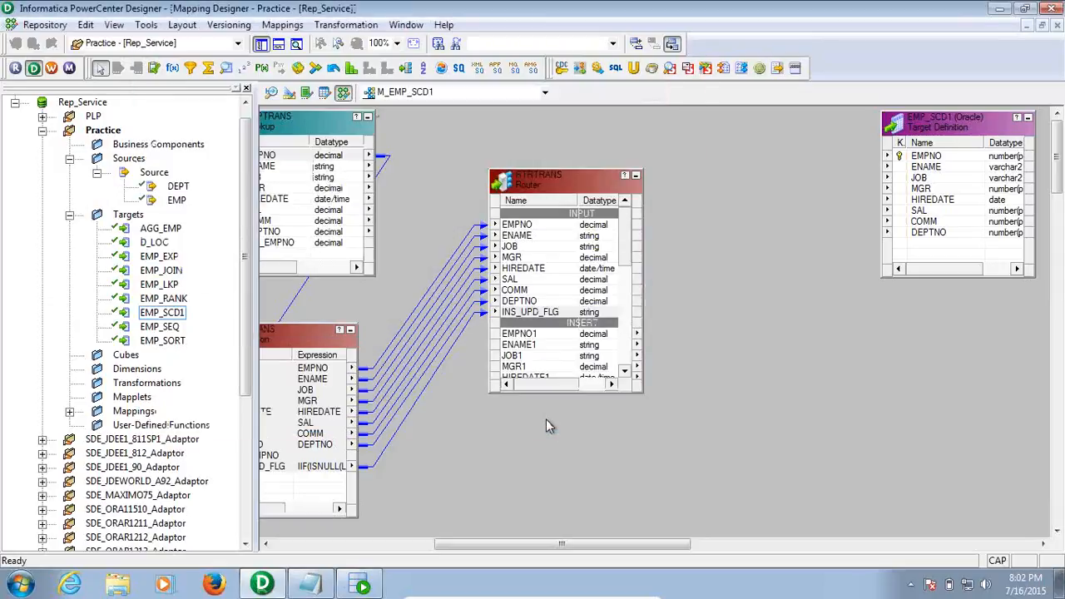
click(288, 467)
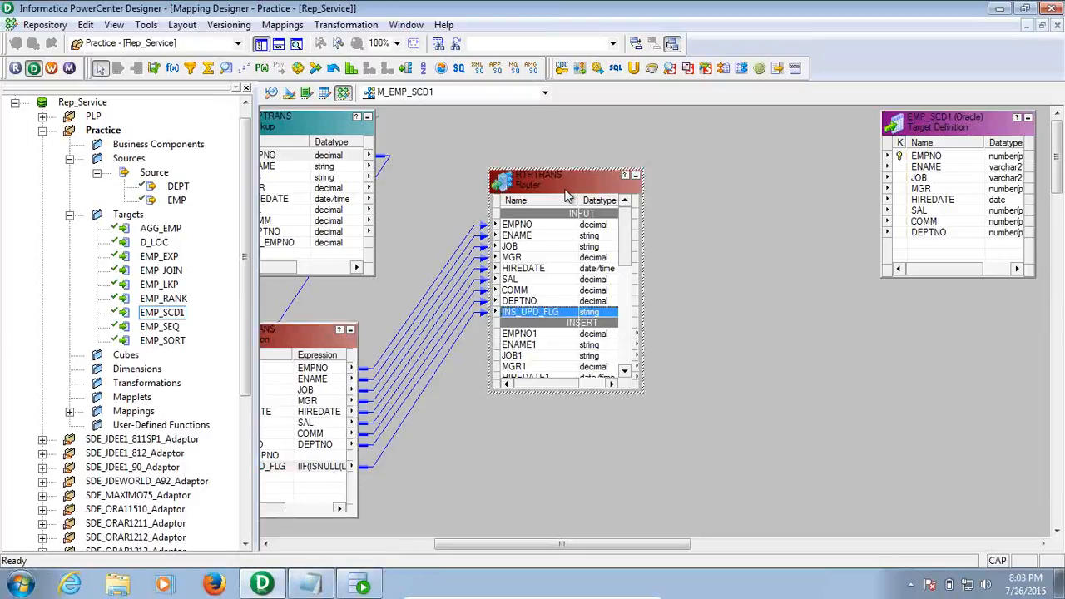
double_click(565, 194)
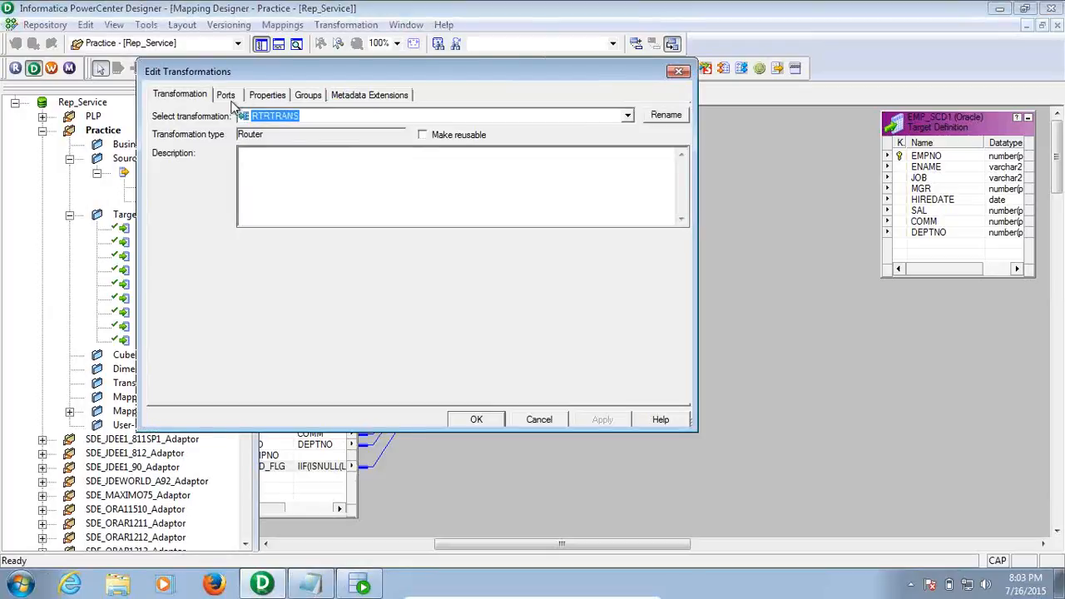
click(306, 97)
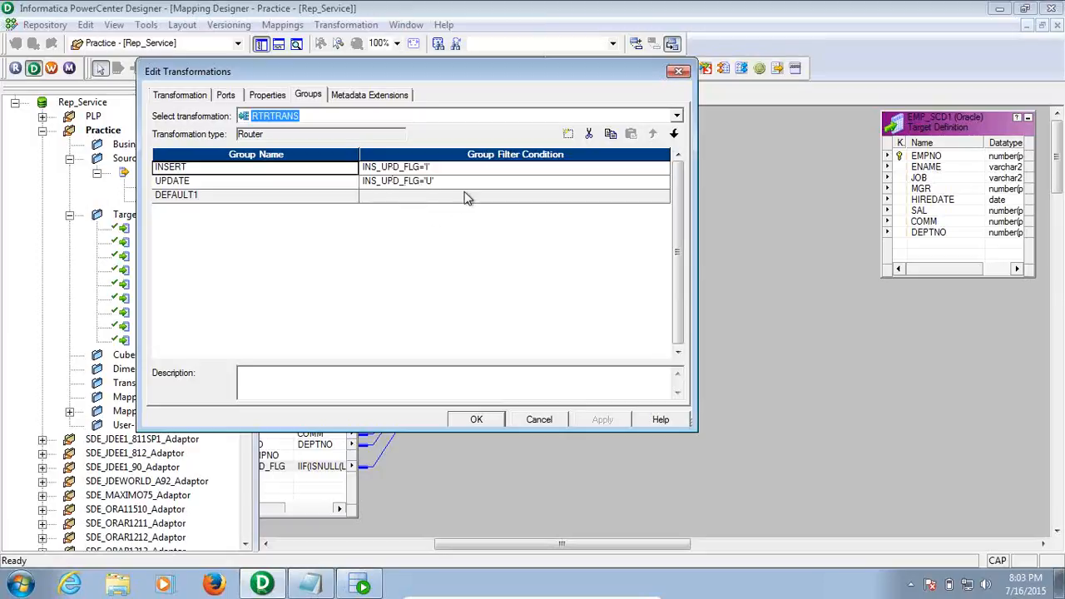
click(475, 419)
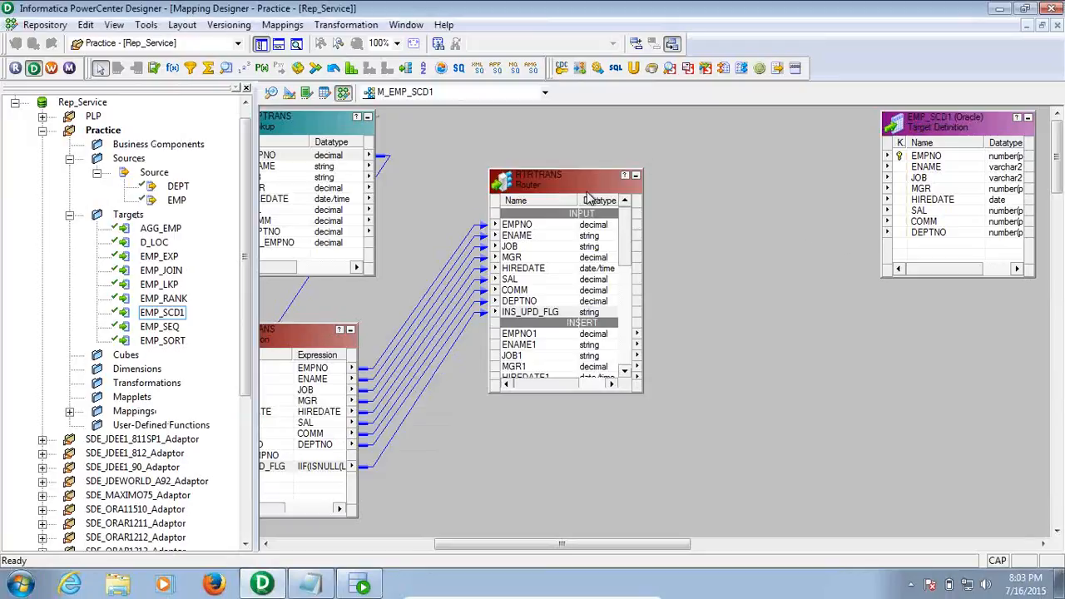
Add an Update Strategy, UPDTRANS, between the router and the target, enlarged to show its ports
drag(580, 188, 556, 143)
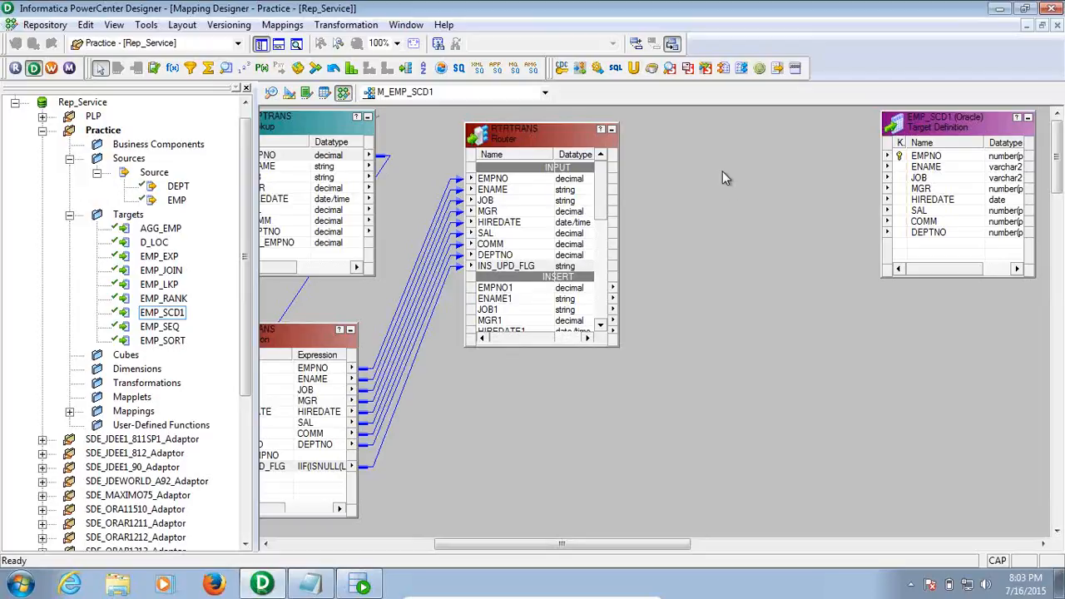
click(155, 68)
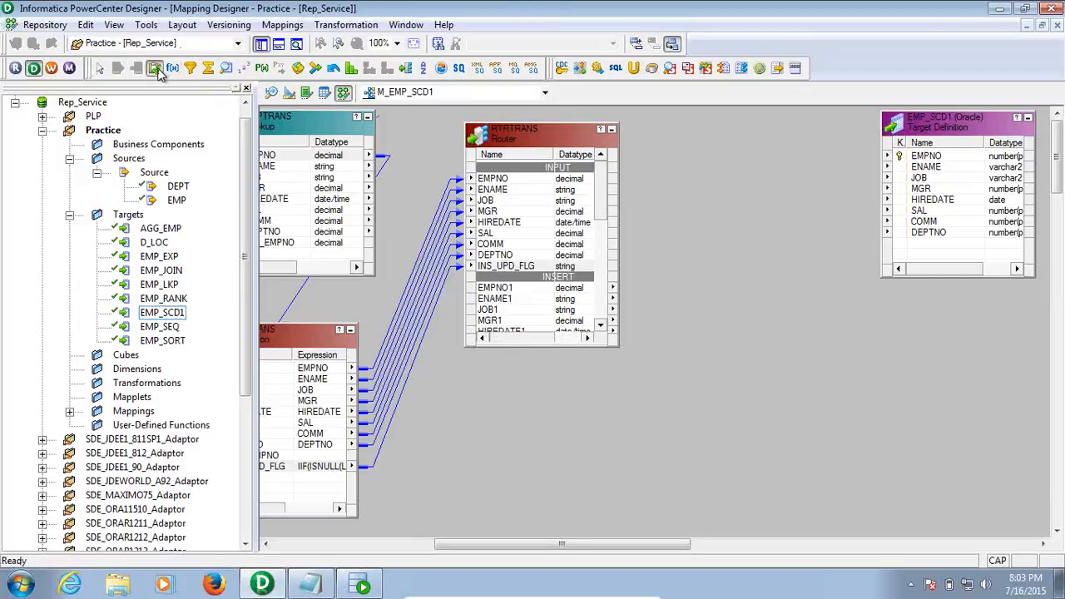
click(698, 147)
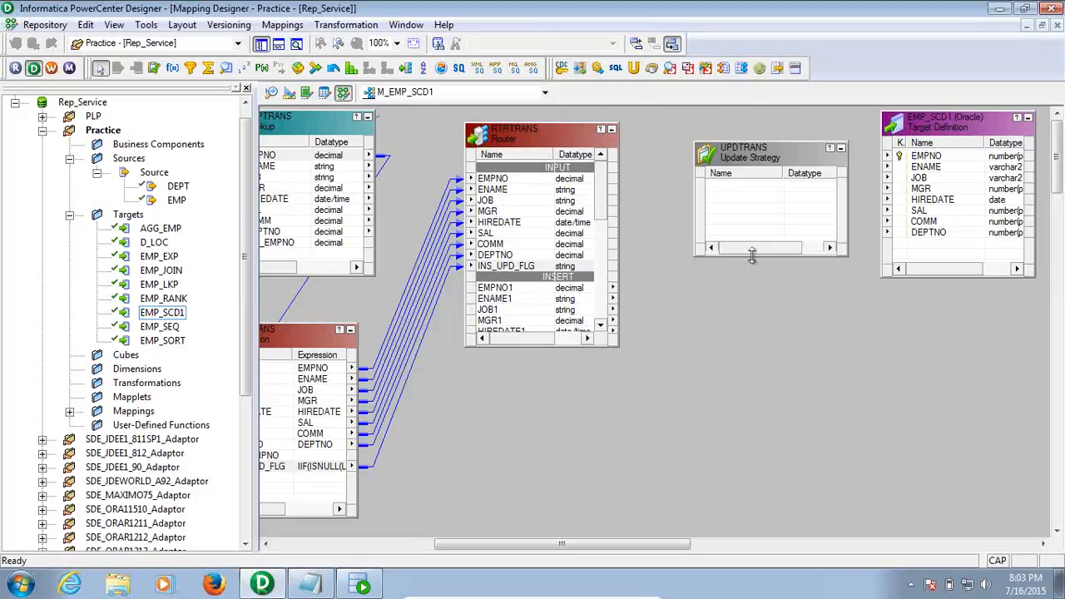
drag(751, 256, 760, 345)
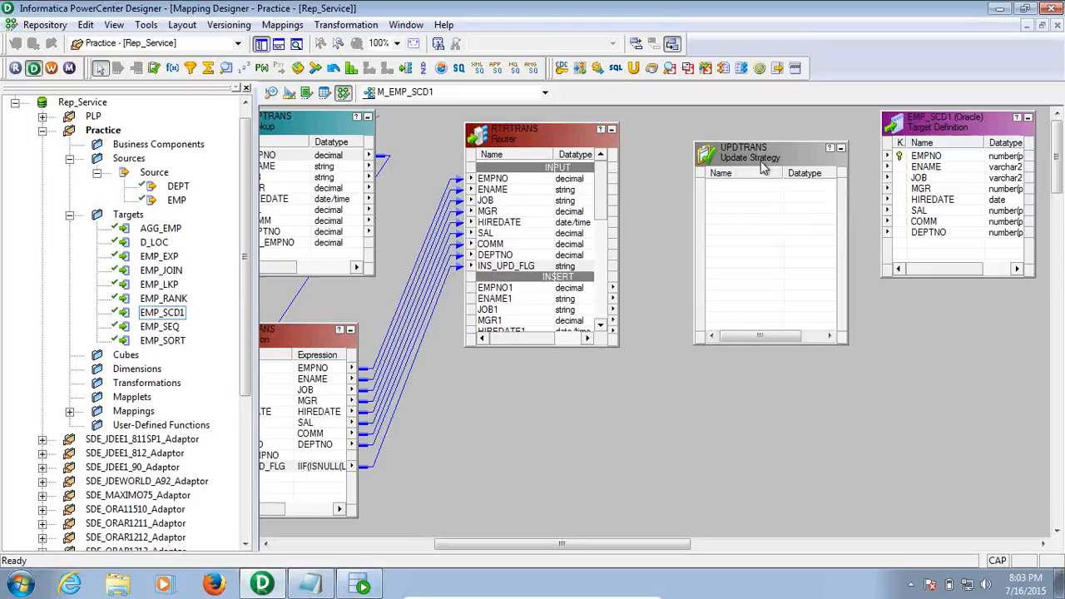
drag(765, 171, 743, 143)
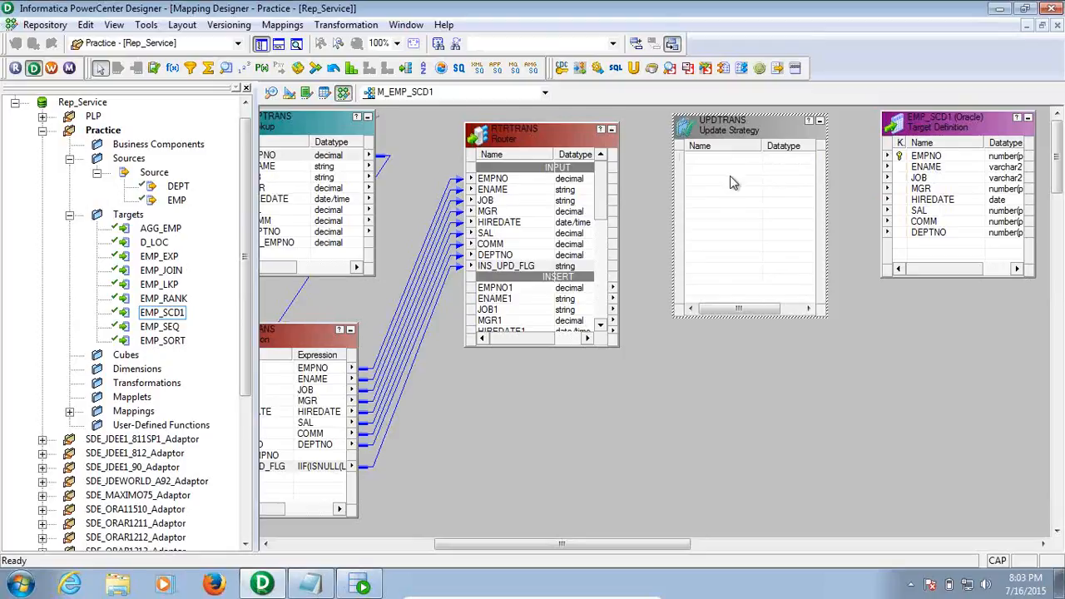
click(736, 460)
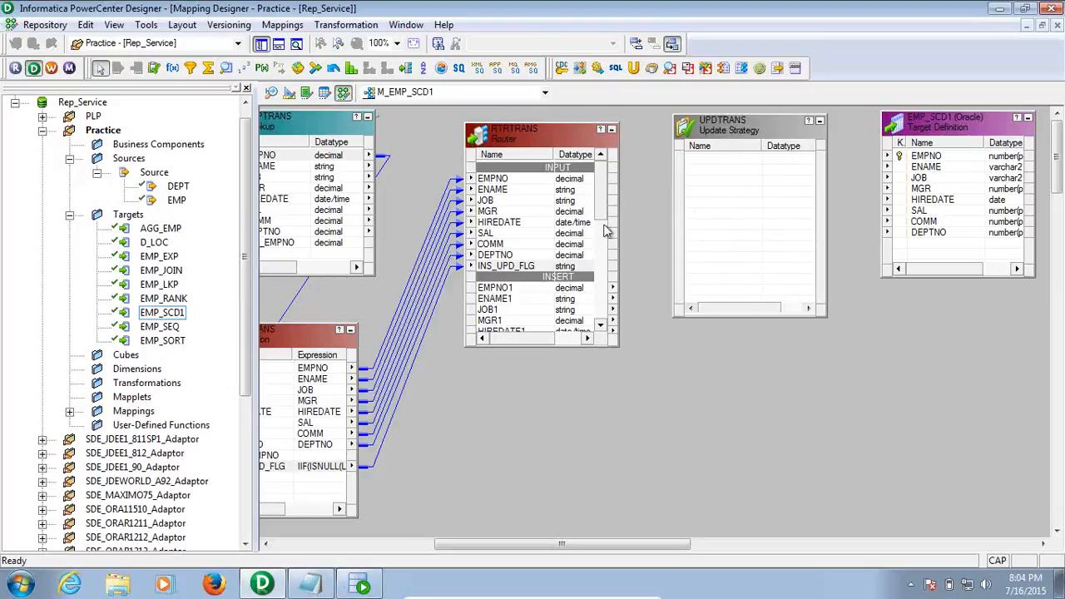
Link RTRTRANS INSERT ports EMPNO1–DEPTNO1 into UPDTRANS and open its Edit Transformations dialog
drag(602, 203, 606, 242)
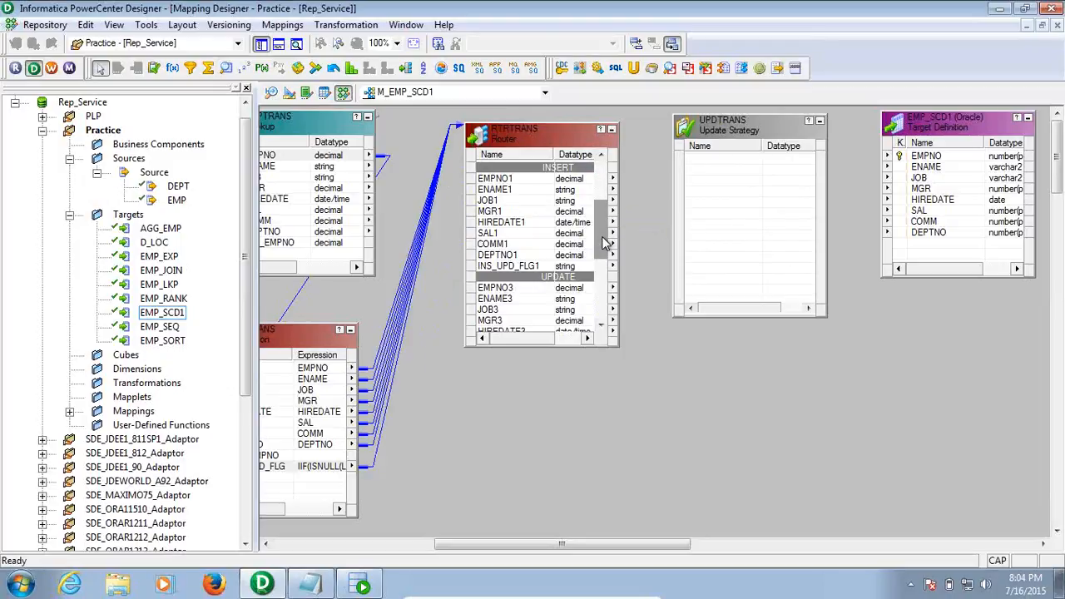
click(526, 180)
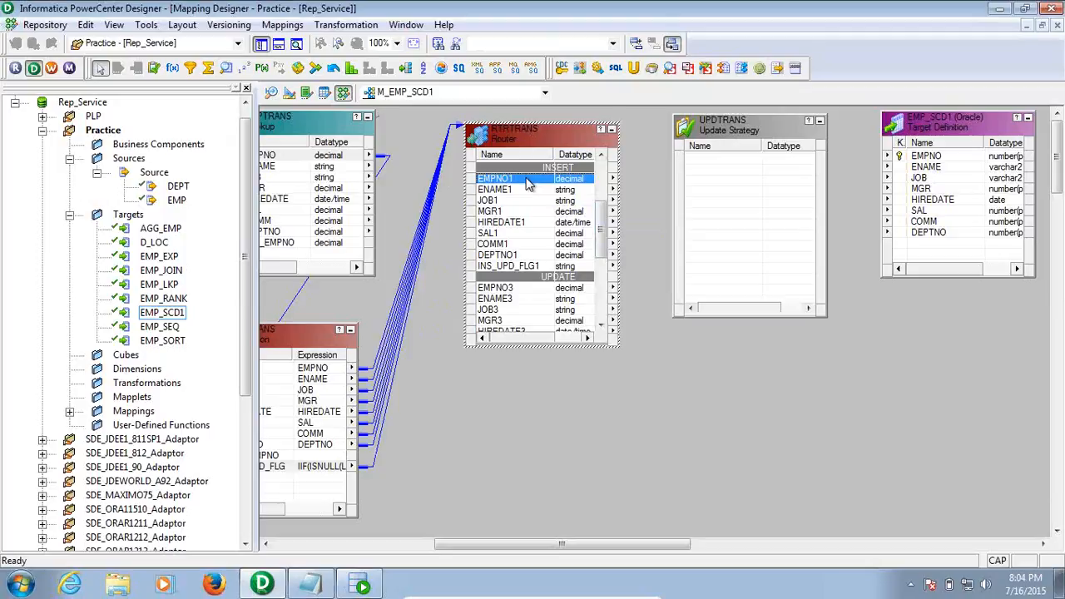
shift+click(524, 256)
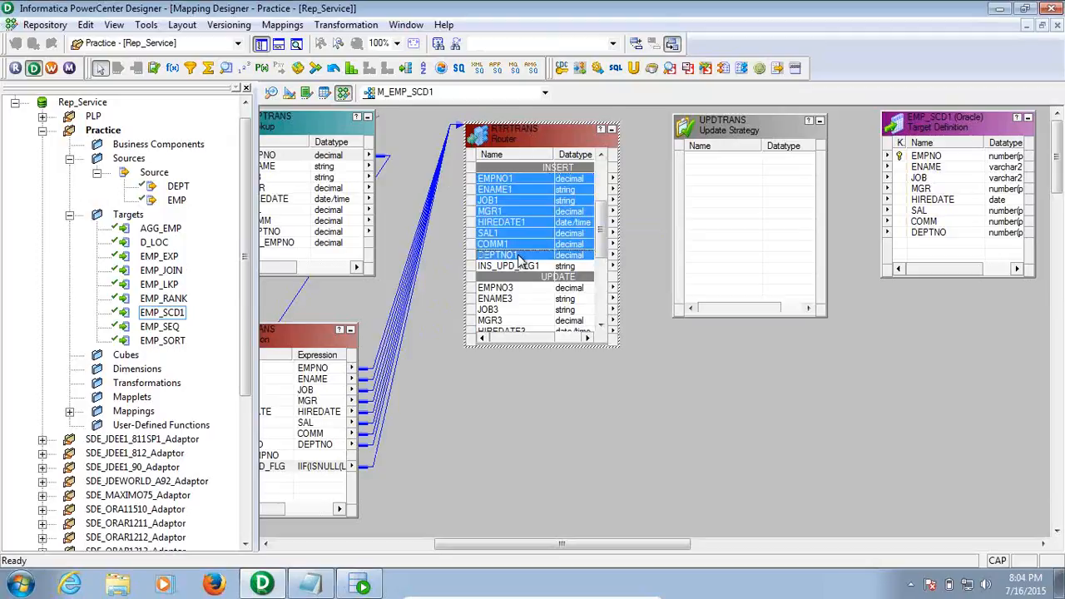
drag(485, 181, 713, 158)
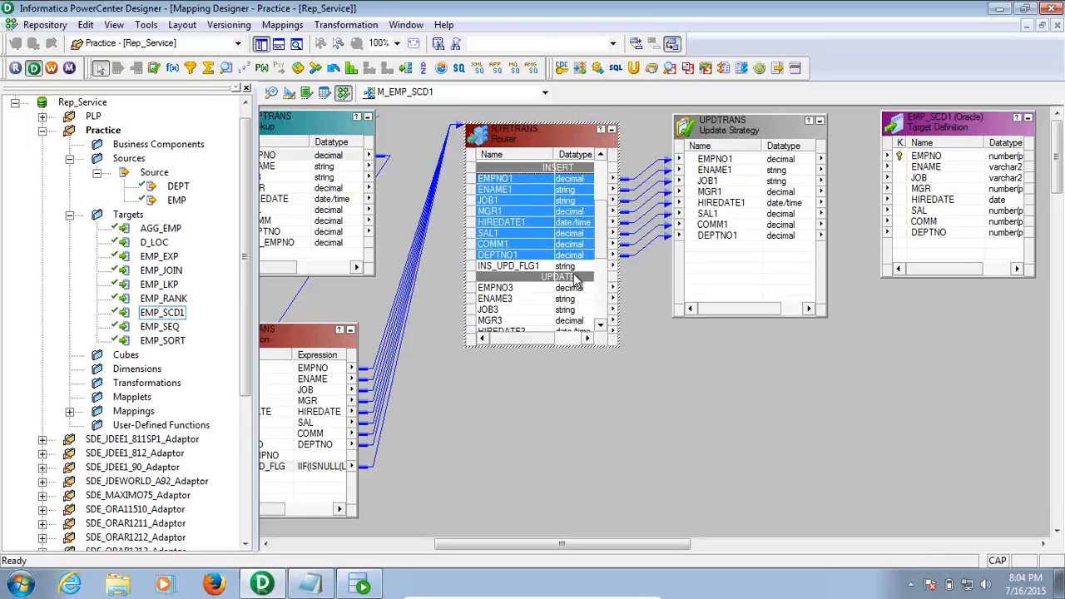
click(537, 254)
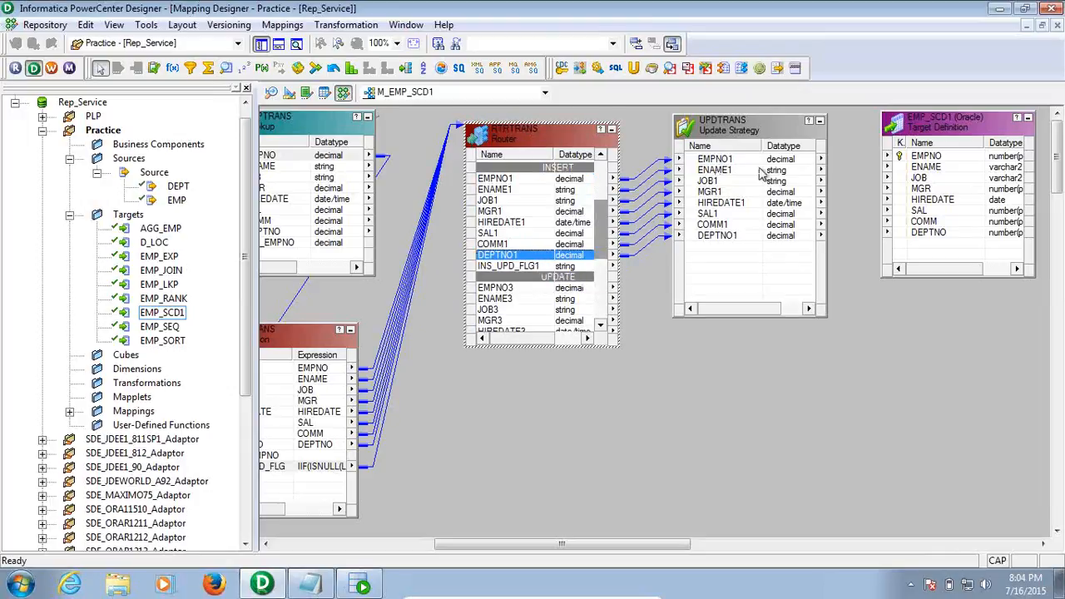
click(759, 138)
double_click(759, 137)
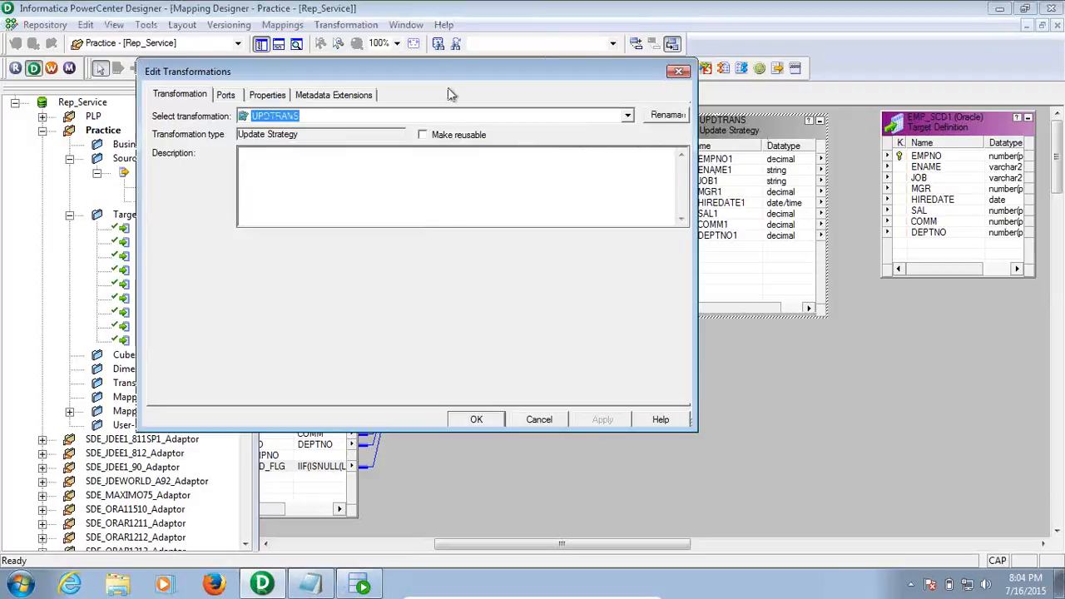
Replace UPDTRANS's update strategy expression 0 with a validated DD_INSERT and apply the change
click(265, 96)
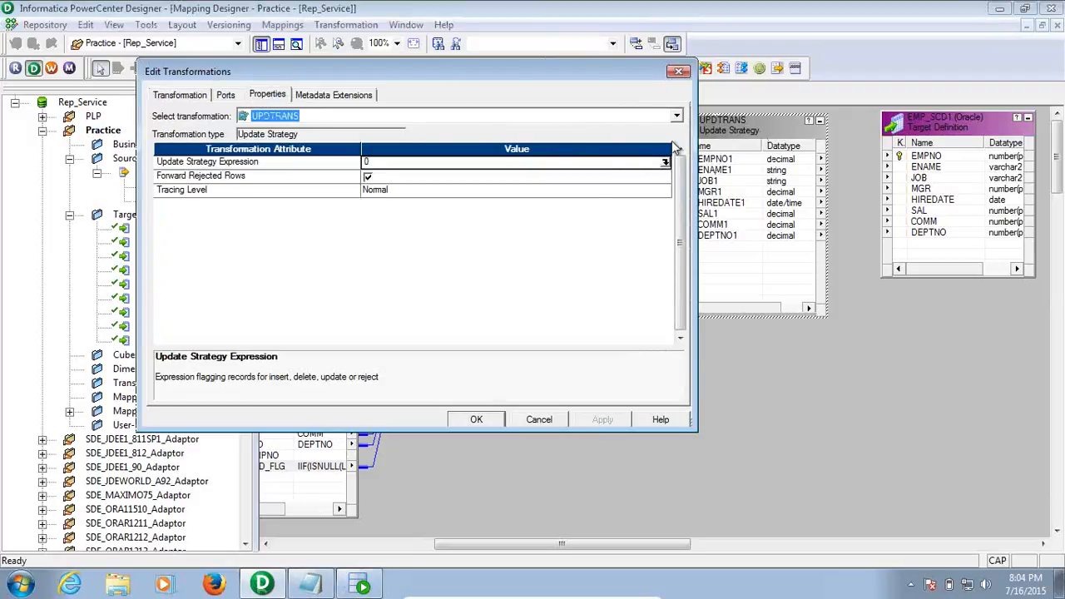
click(665, 162)
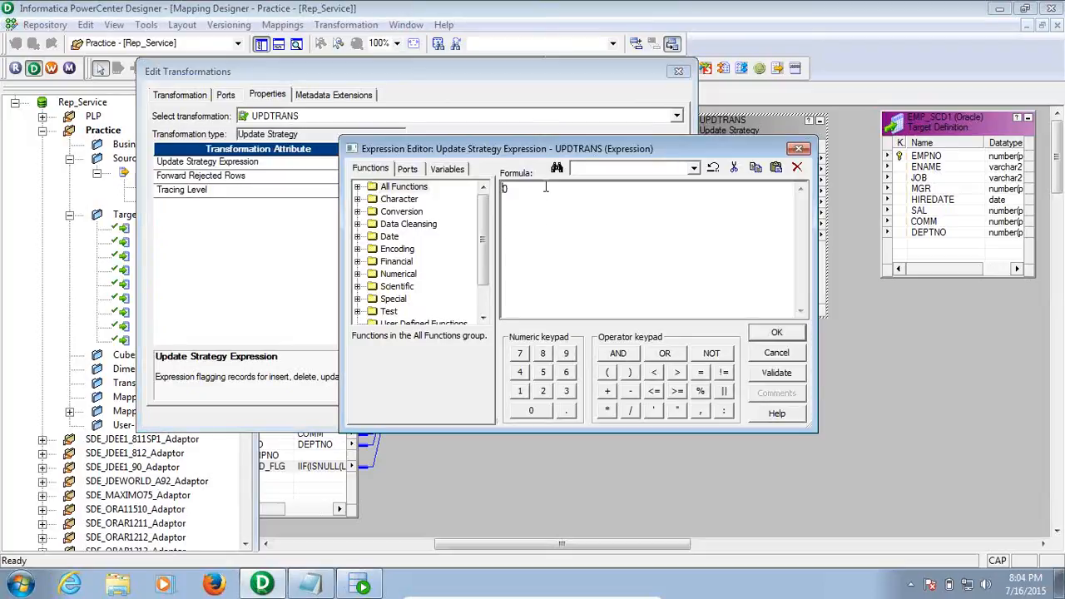
drag(539, 189, 429, 165)
click(775, 373)
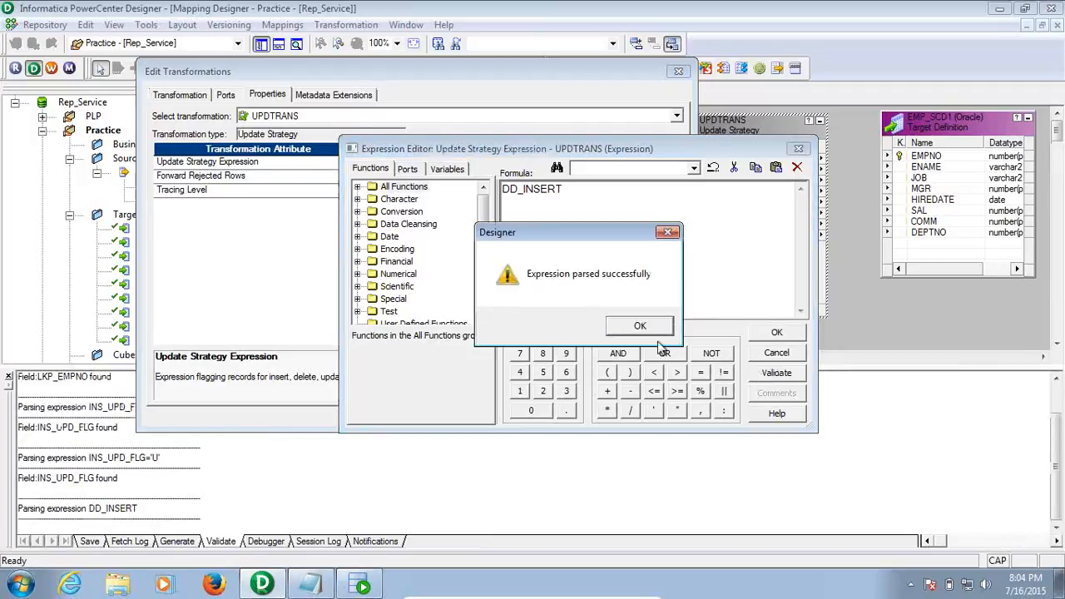
click(640, 326)
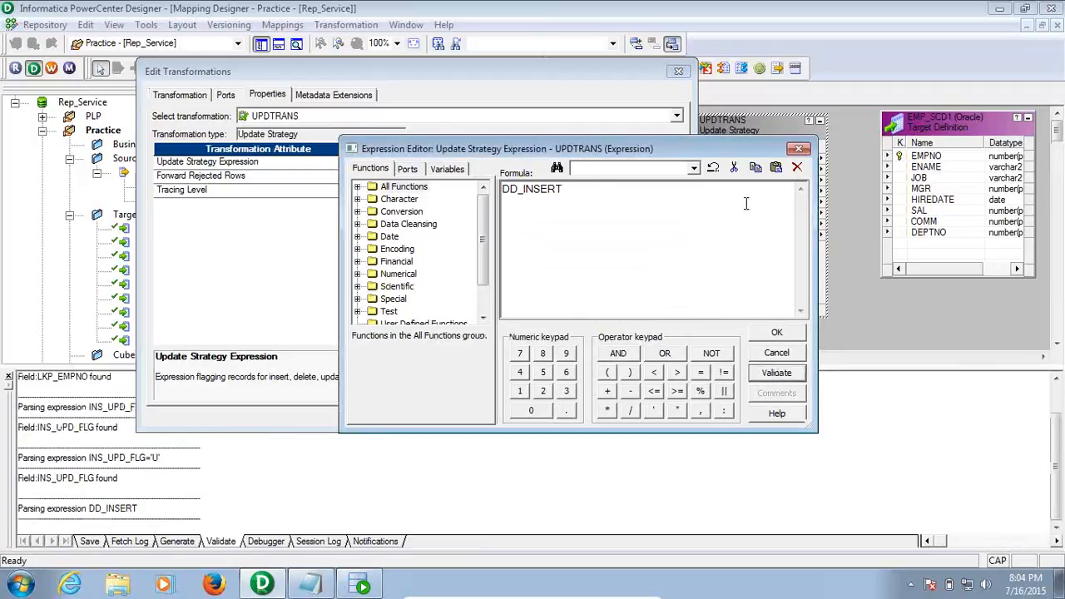
drag(585, 193, 480, 171)
click(584, 190)
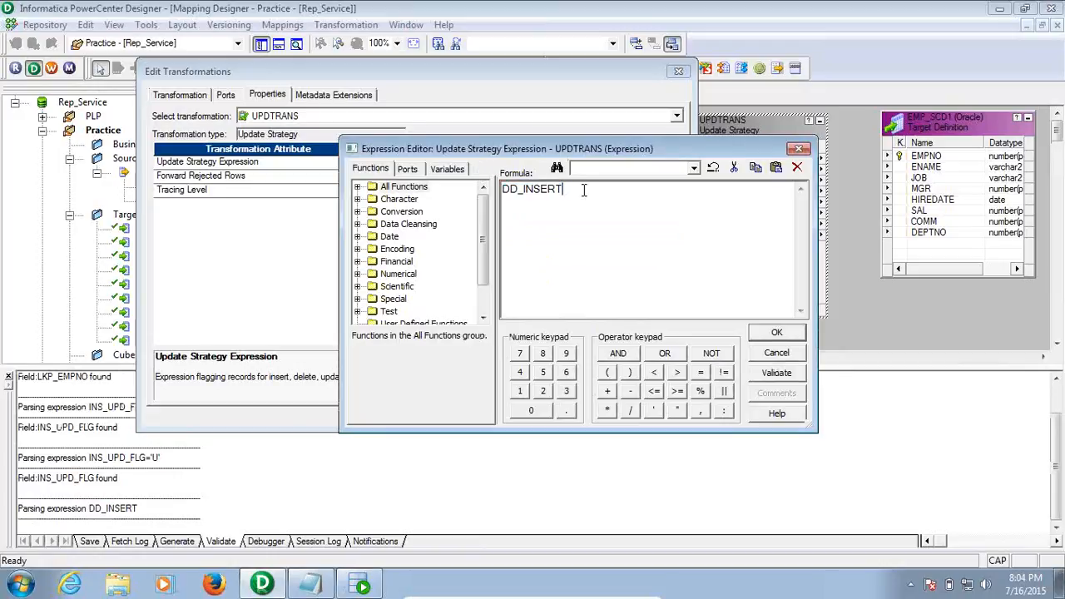
click(776, 333)
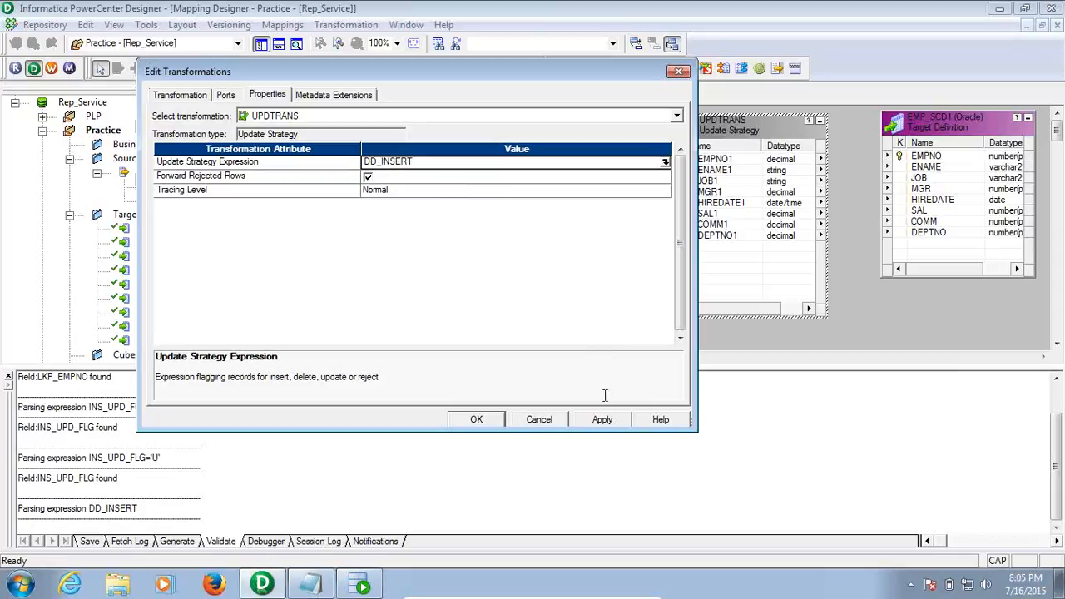
click(602, 421)
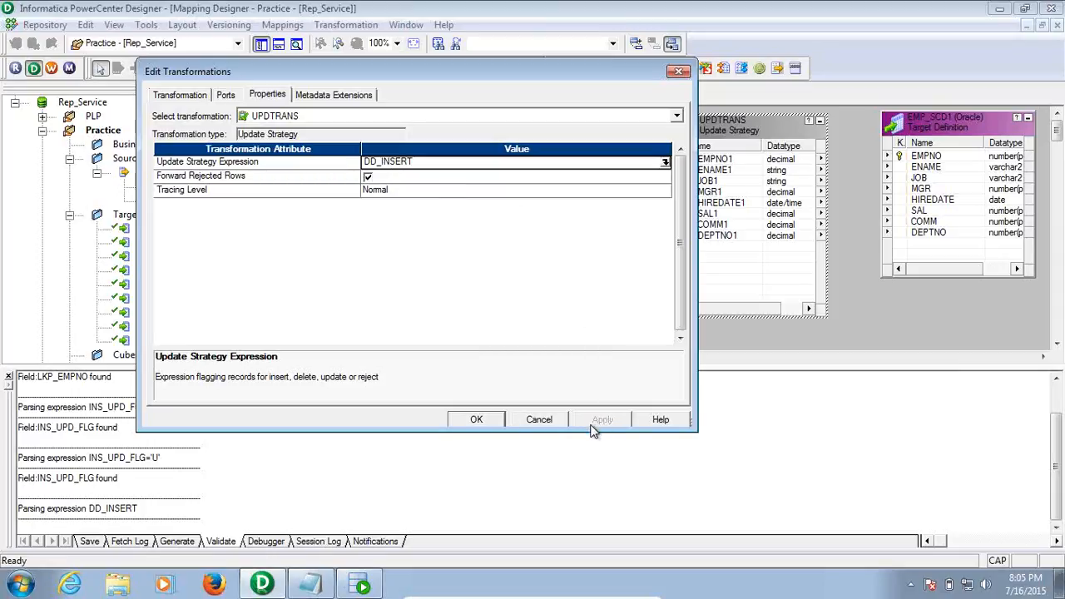
click(476, 420)
click(633, 325)
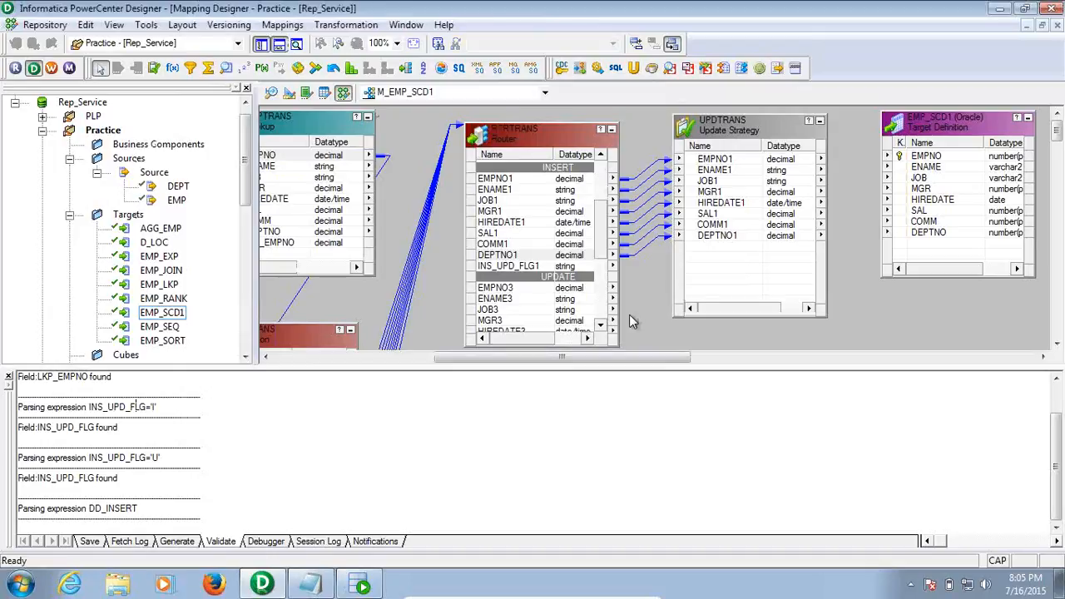
Link all eight UPDTRANS ports, EMPNO1–DEPTNO1, to EMP_SCD1's EMPNO–DEPTNO columns
click(9, 377)
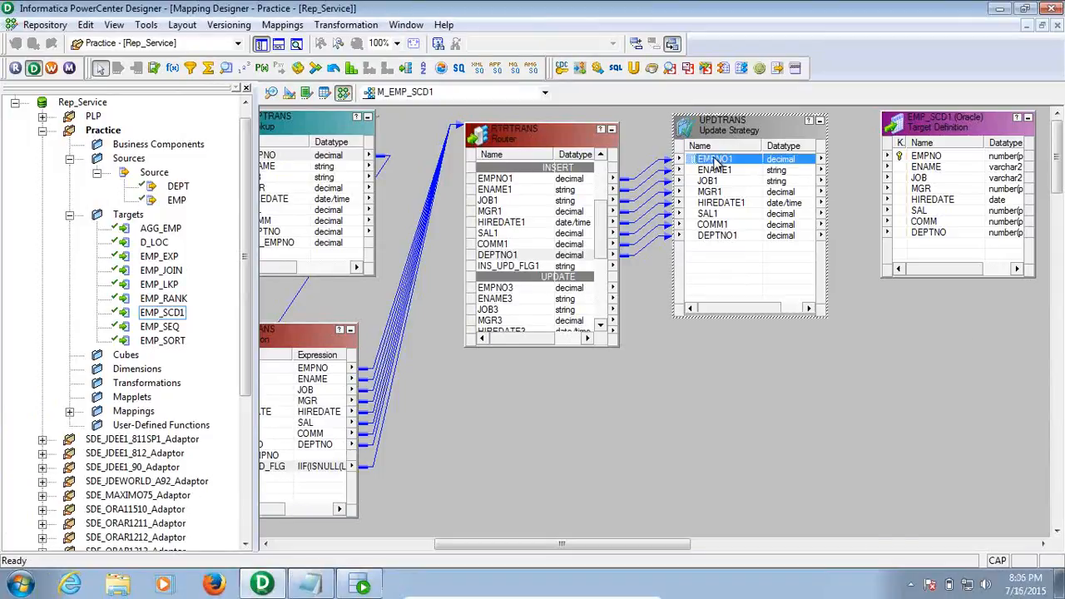
right_click(713, 157)
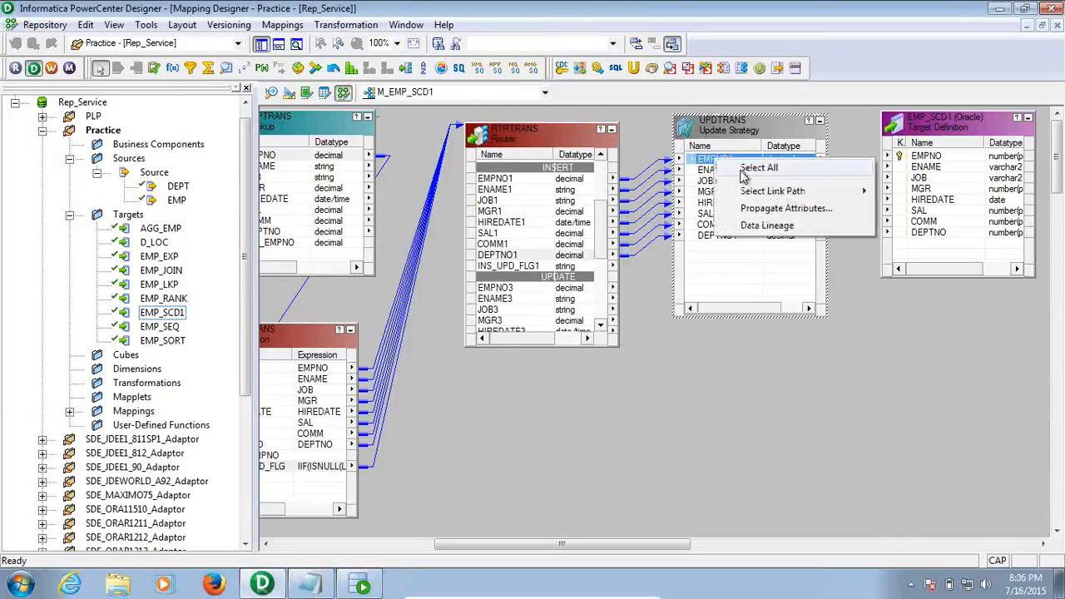
click(744, 169)
drag(699, 160, 913, 163)
click(719, 253)
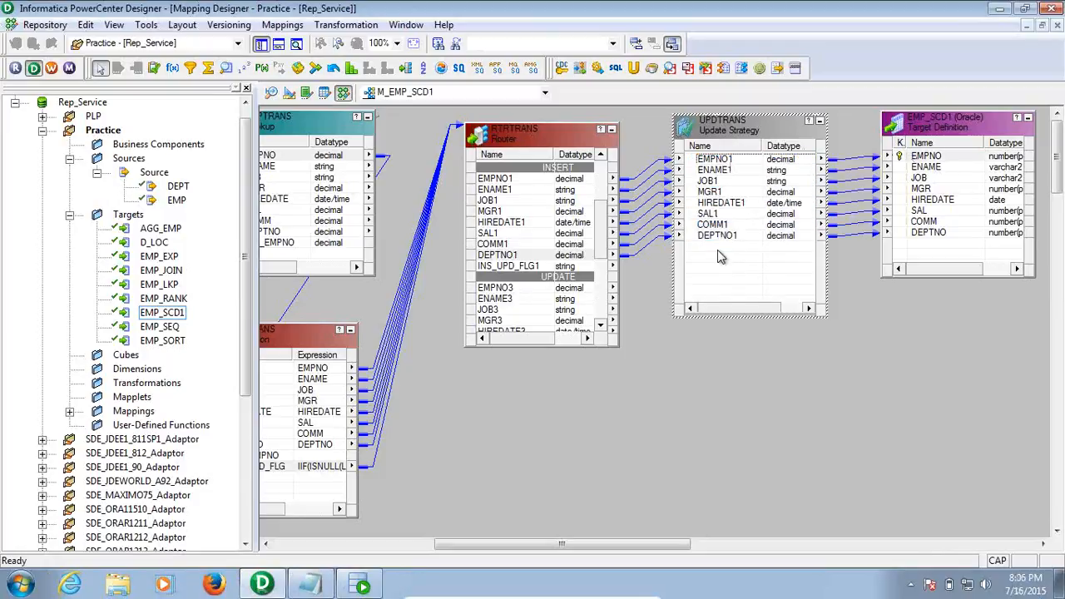
click(679, 432)
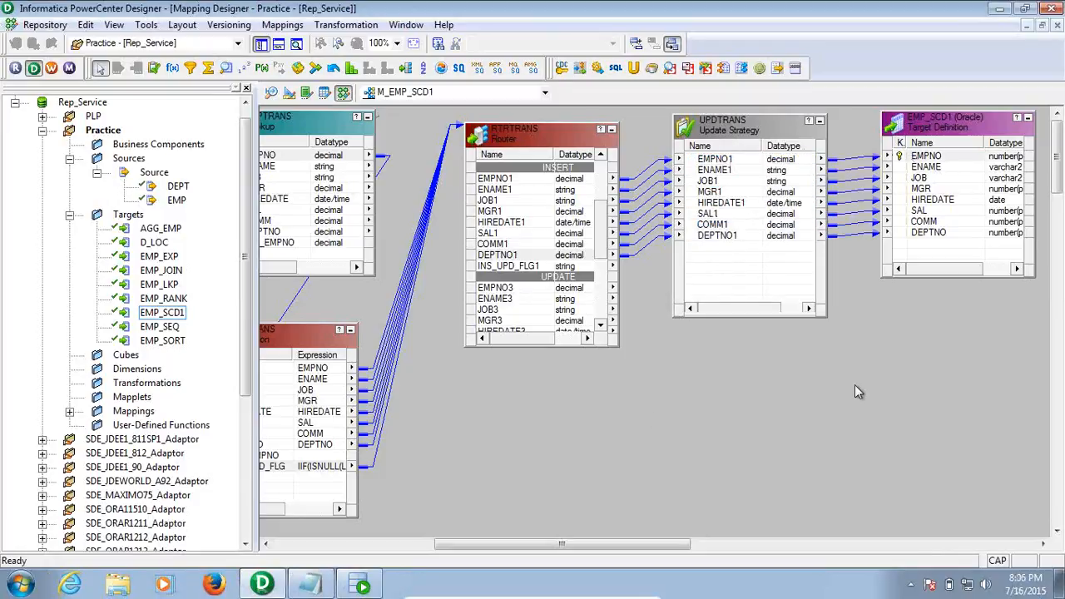
Copy UPDTRANS and EMP_SCD1 and paste them as UPDTRANS1 and EMP_SCD11
click(600, 326)
click(601, 326)
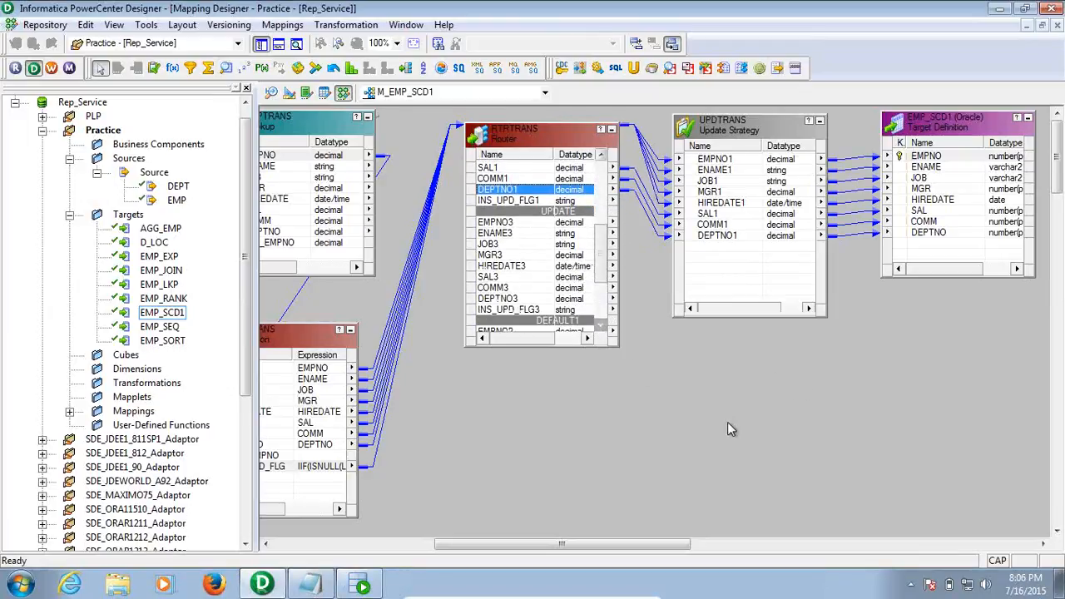
click(756, 133)
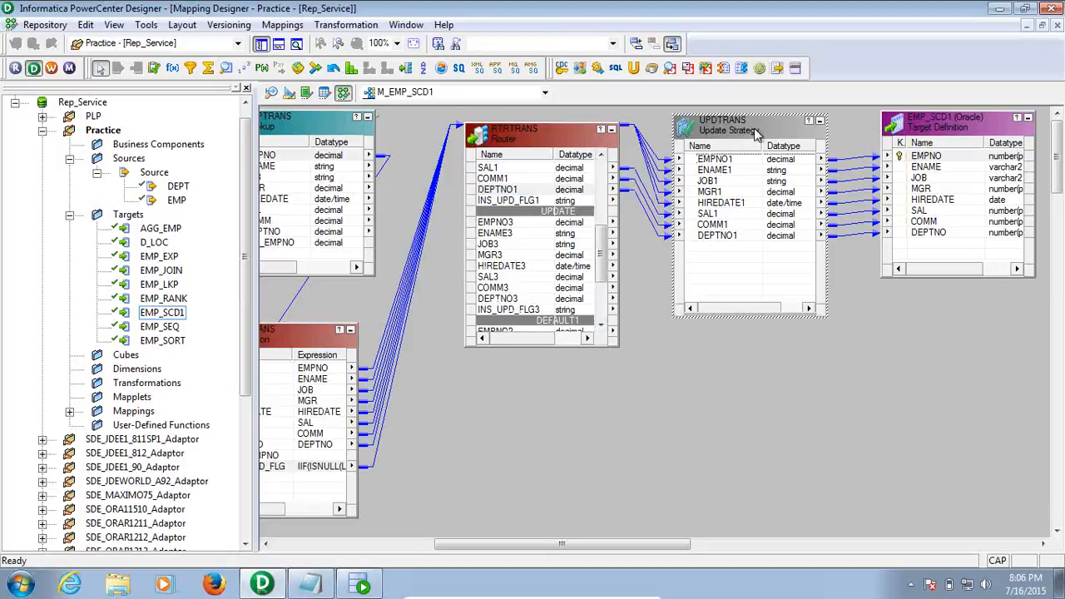
click(953, 137)
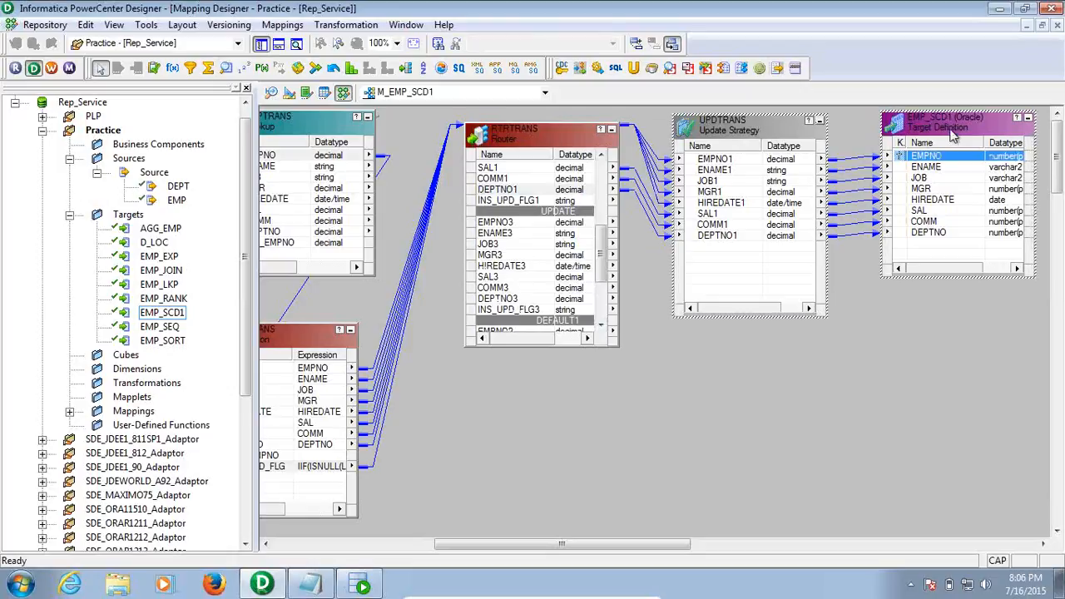
click(744, 366)
key(ctrl+v)
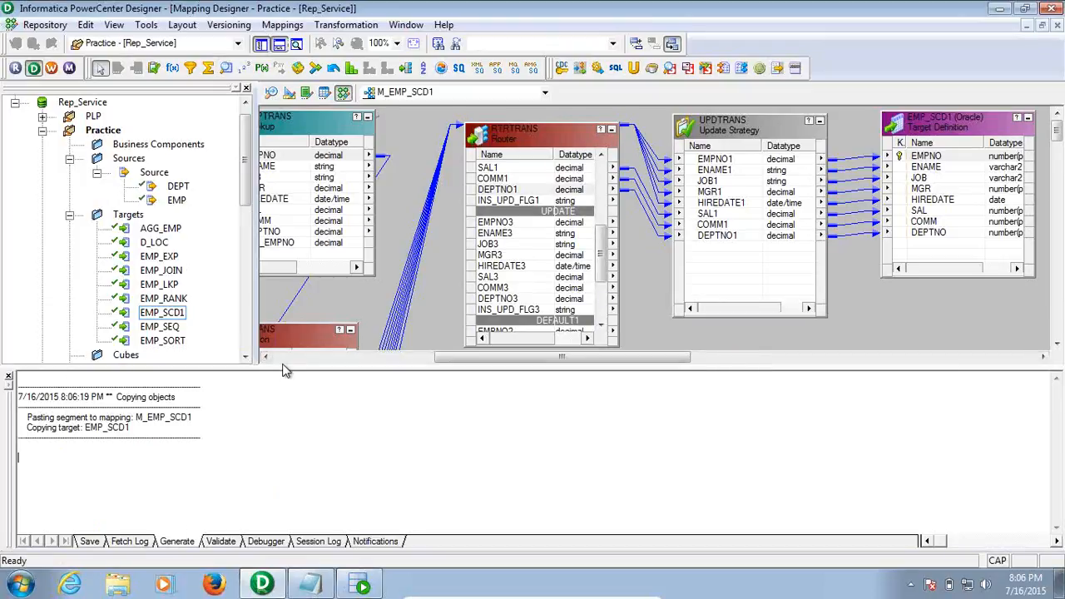
click(9, 377)
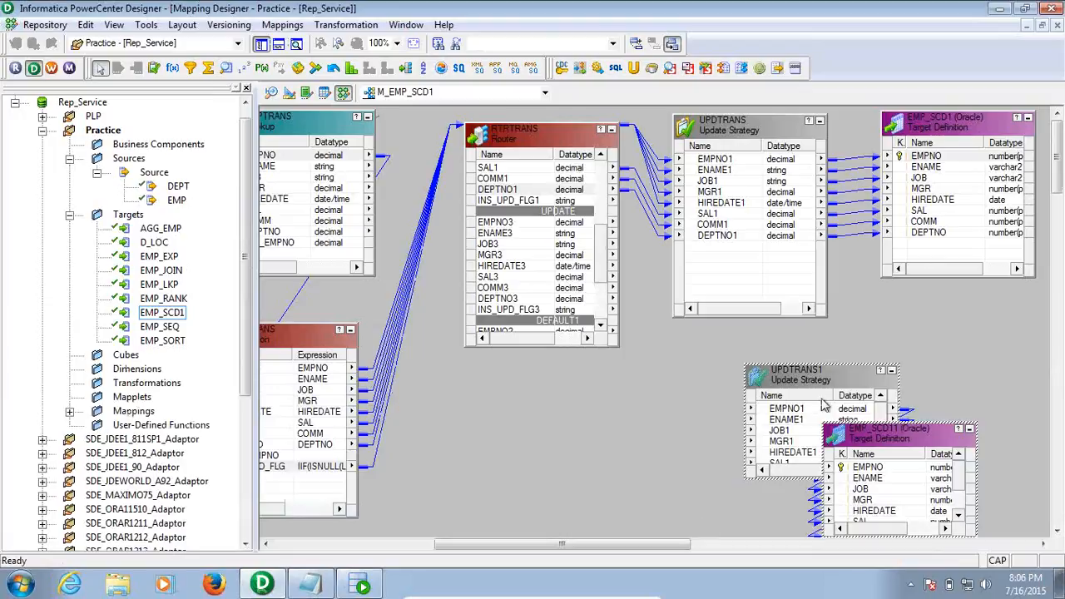
Position UPDTRANS1 and EMP_SCD11 below the original branch and enlarge both to show all ports
drag(794, 380, 662, 430)
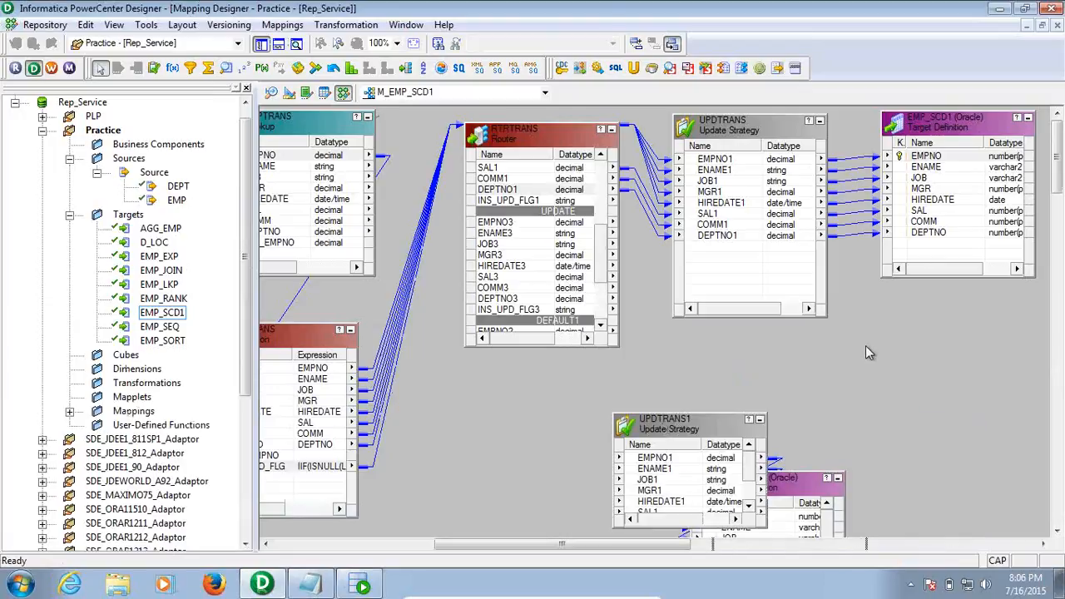
drag(809, 492, 983, 344)
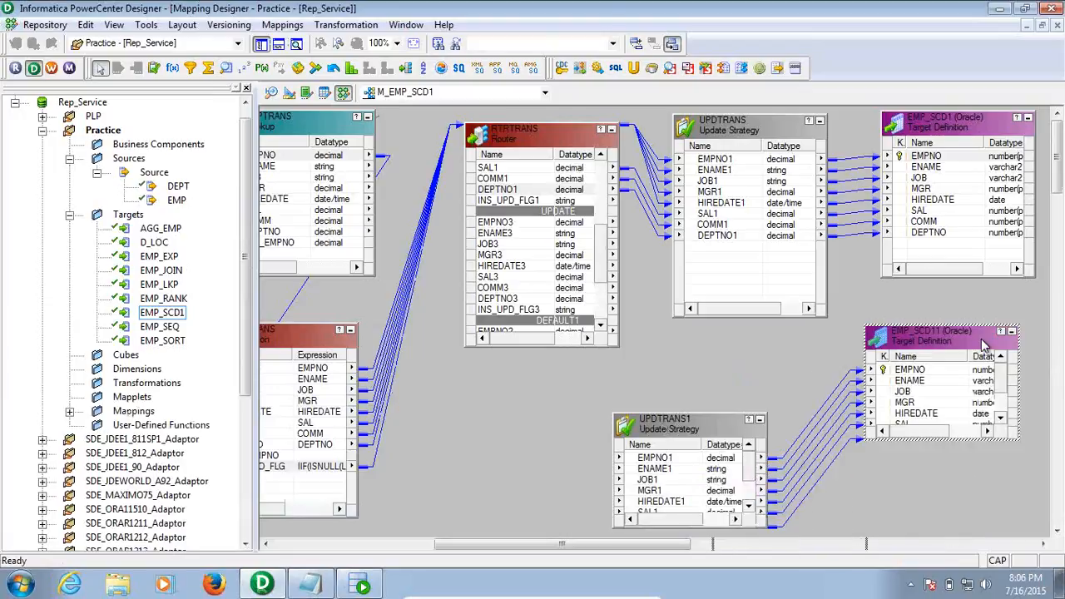
click(704, 386)
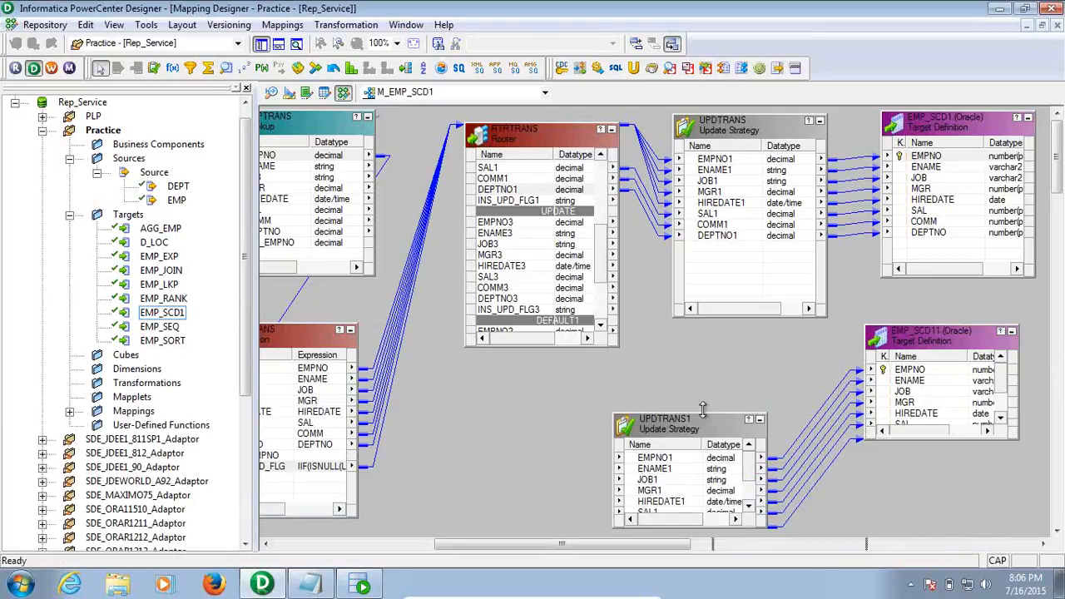
drag(705, 413, 710, 365)
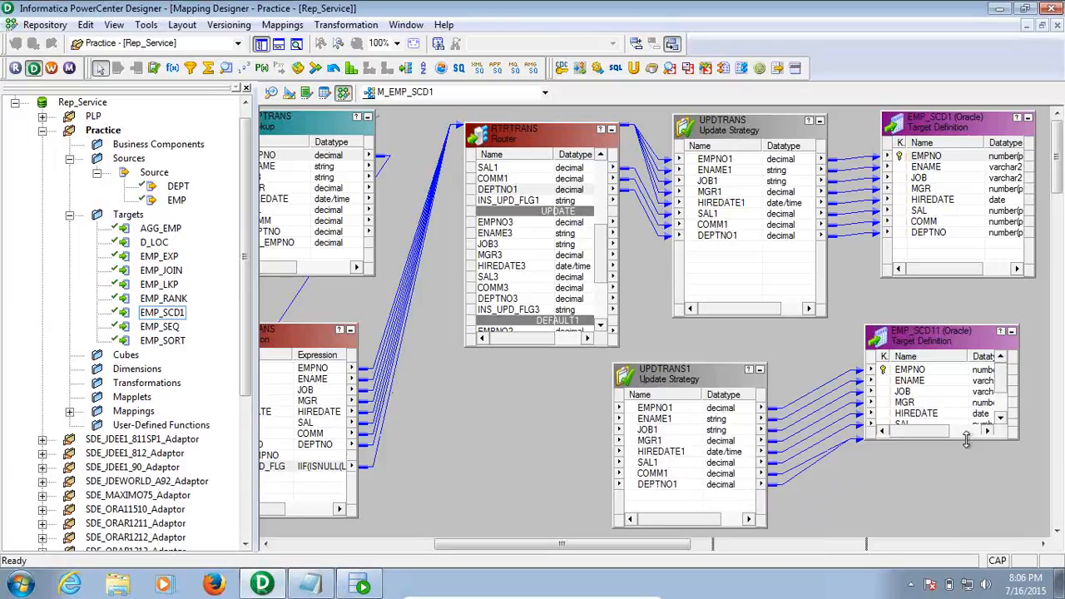
drag(967, 435, 976, 468)
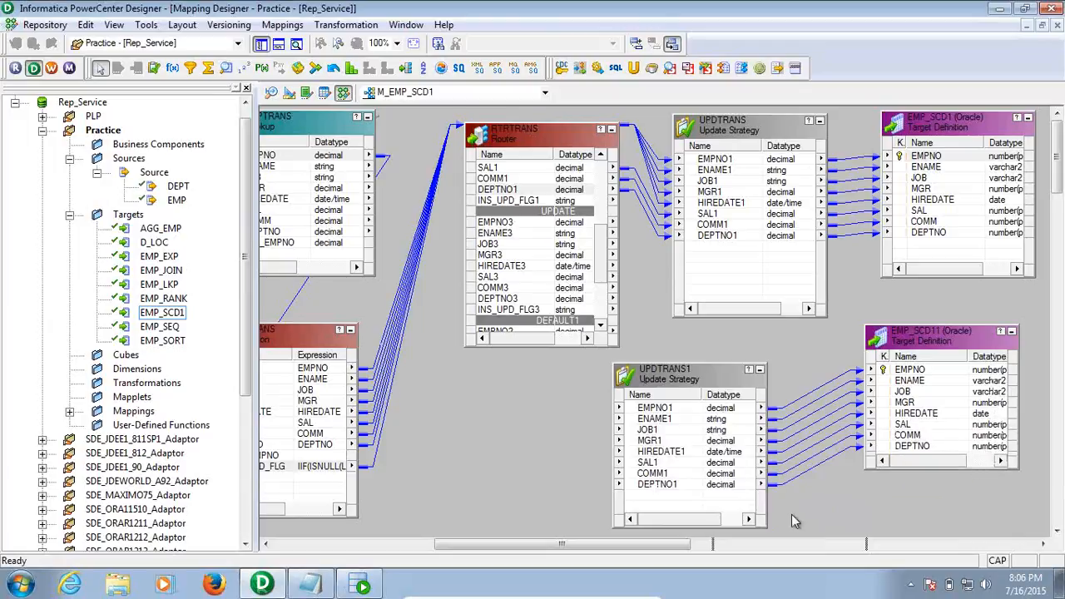
Link RTRTRANS UPDATE-group ports EMPNO3–DEPTNO3 into UPDTRANS1, reviewing the router's ports without changes
click(501, 223)
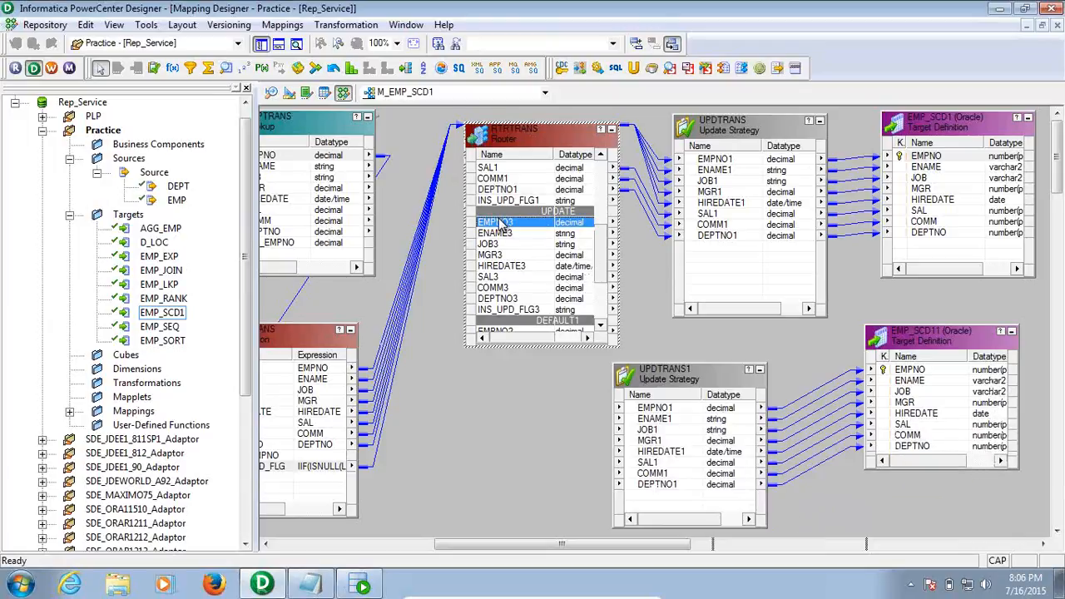
shift+click(522, 299)
drag(484, 229, 632, 408)
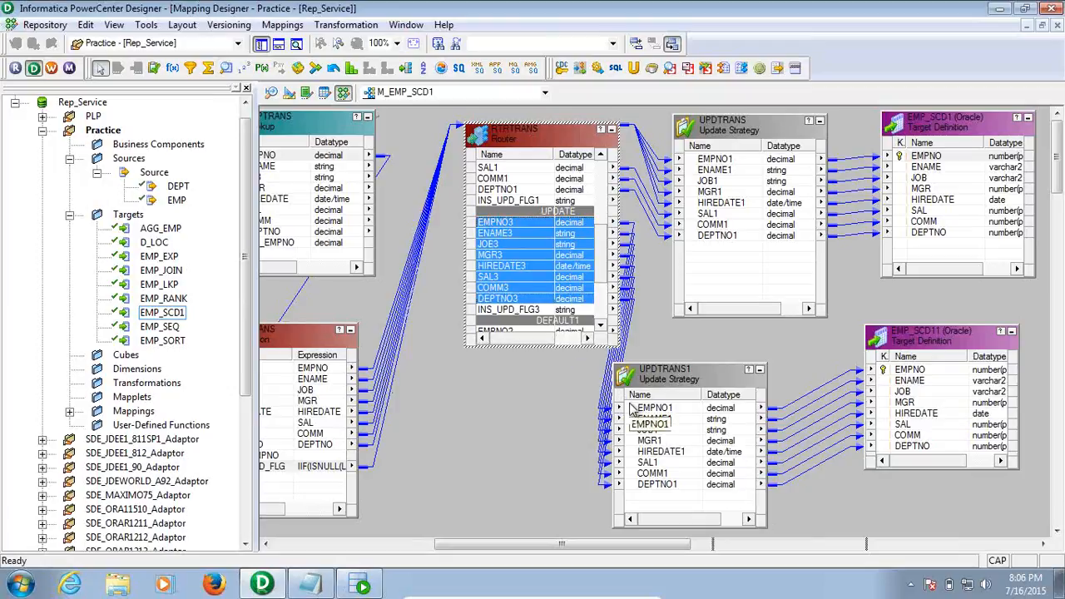
double_click(544, 312)
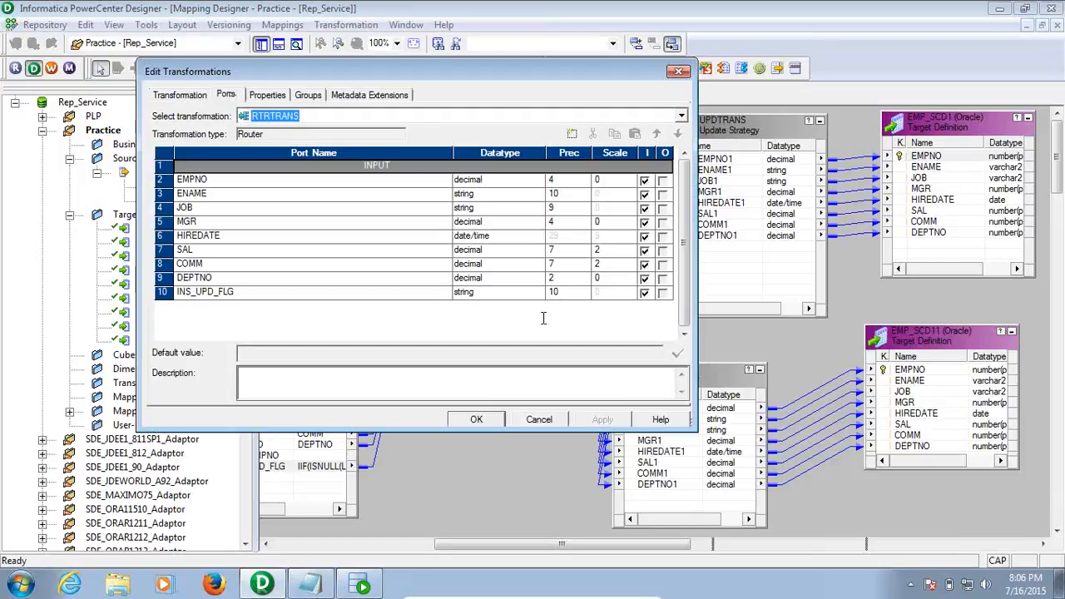
click(539, 422)
click(678, 502)
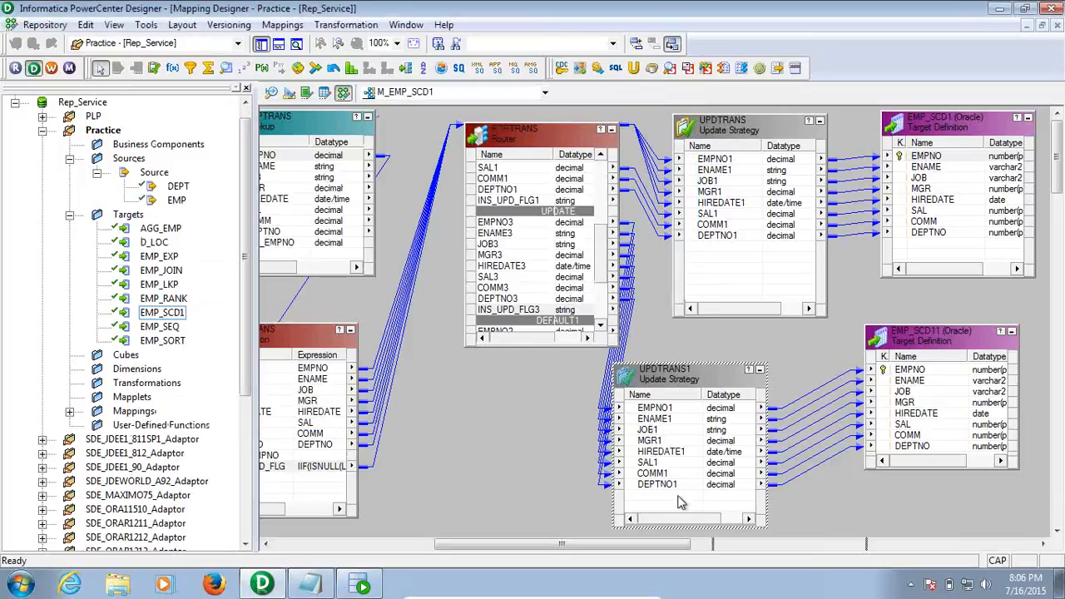
click(866, 298)
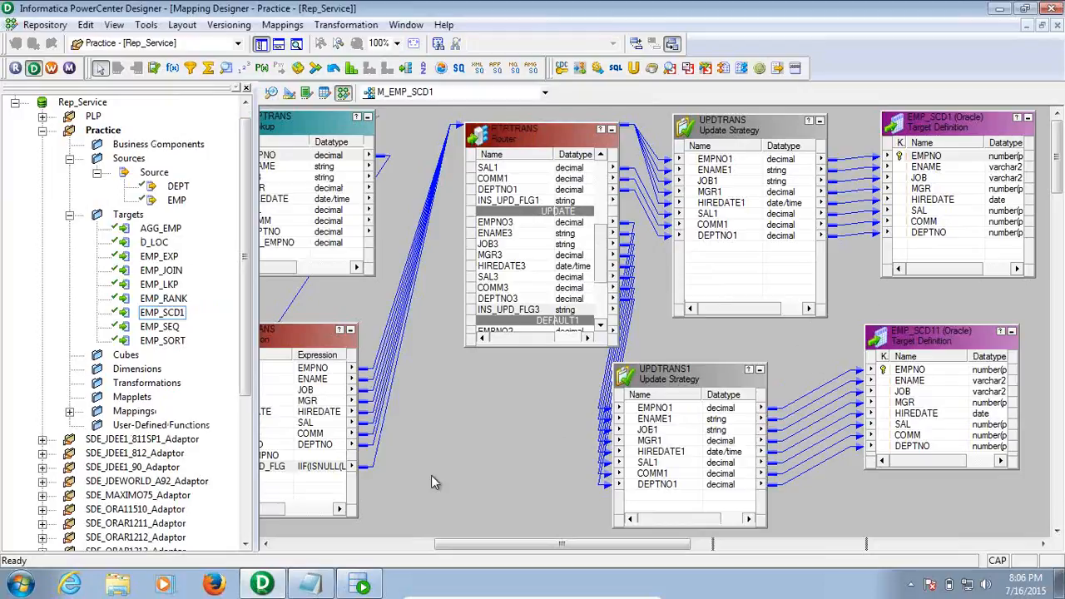
Change UPDTRANS1's expression from DD_INSERT to a validated DD_UPDATE and save mapping M_EMP_SCD1
double_click(687, 381)
click(268, 95)
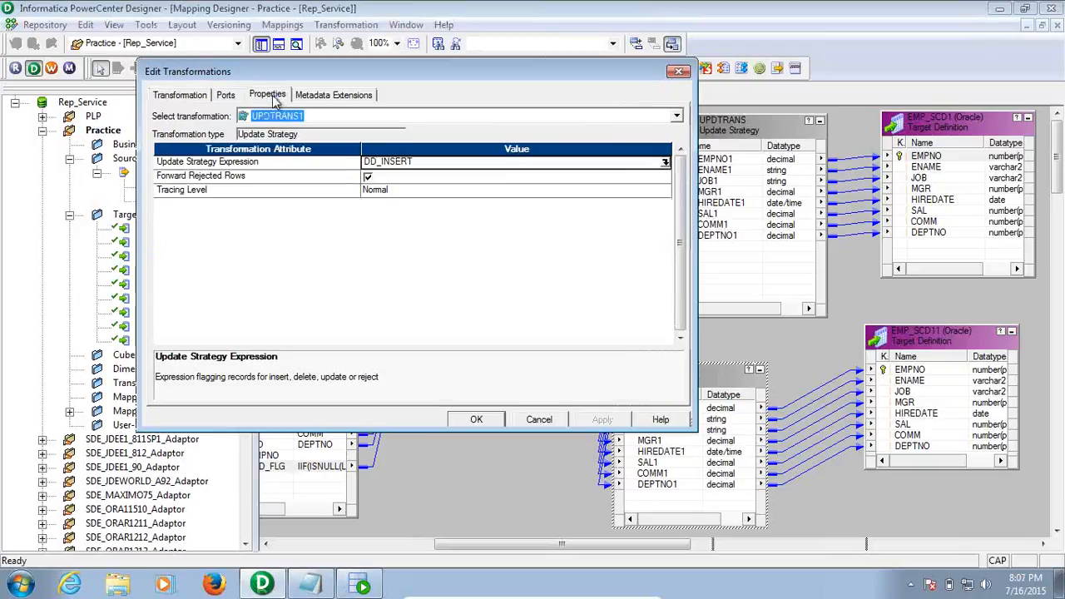
click(664, 163)
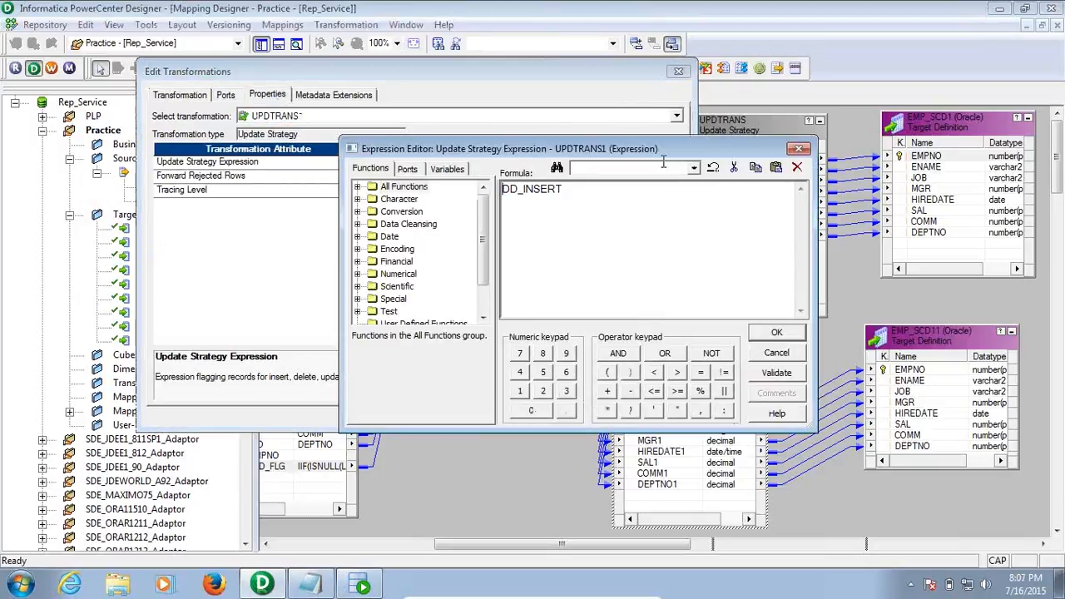
drag(524, 189, 573, 194)
text(UPDATE)
click(774, 373)
click(591, 326)
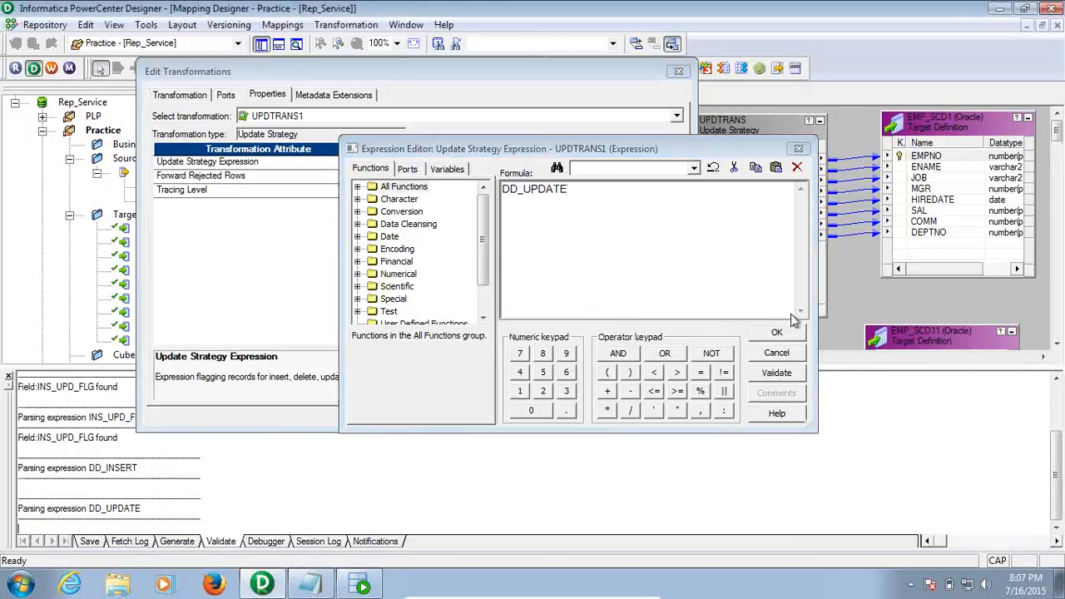
click(782, 336)
click(608, 421)
click(477, 420)
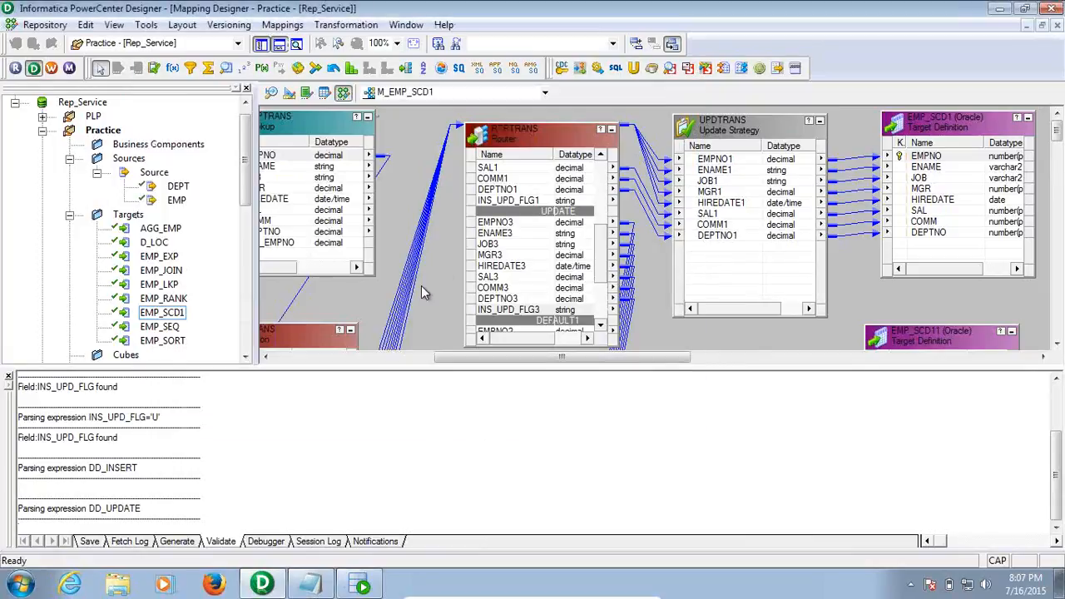
key(ctrl+s)
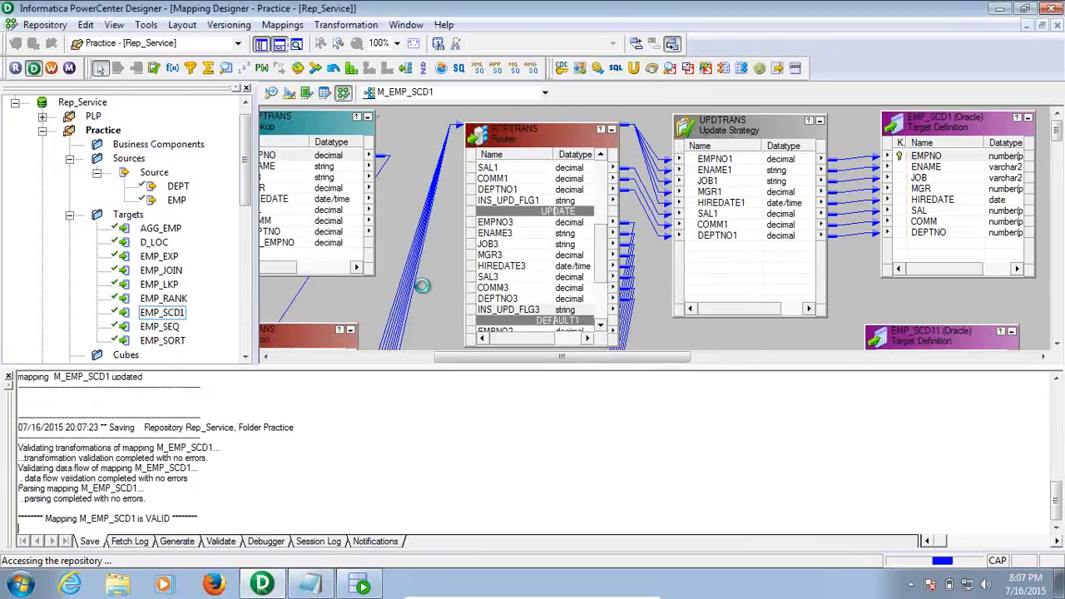
click(8, 376)
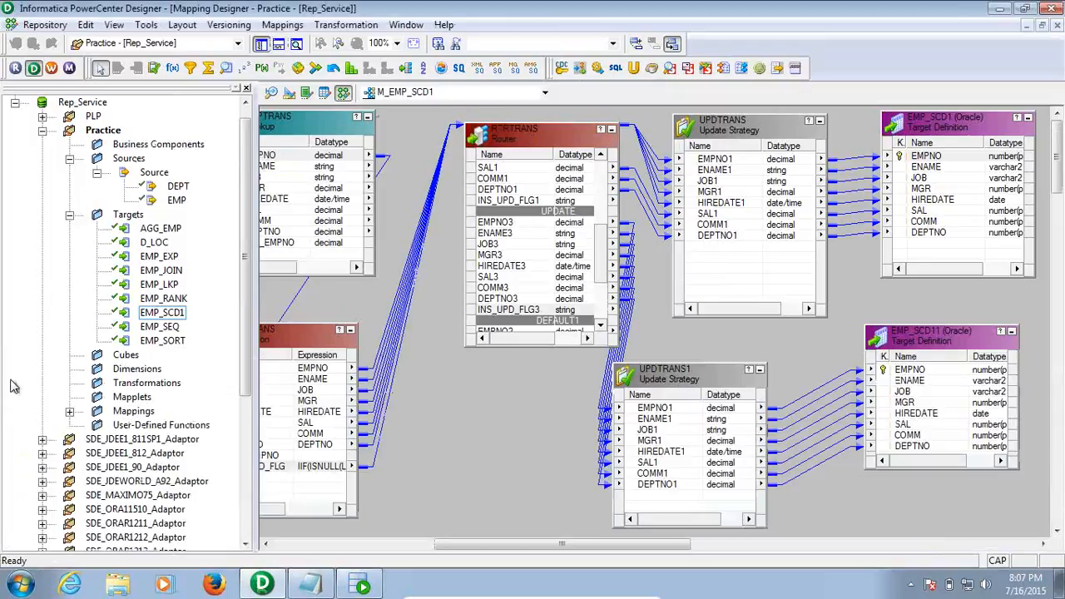
Arrange all mapping objects, review both branches, and launch Workflow Manager
right_click(441, 442)
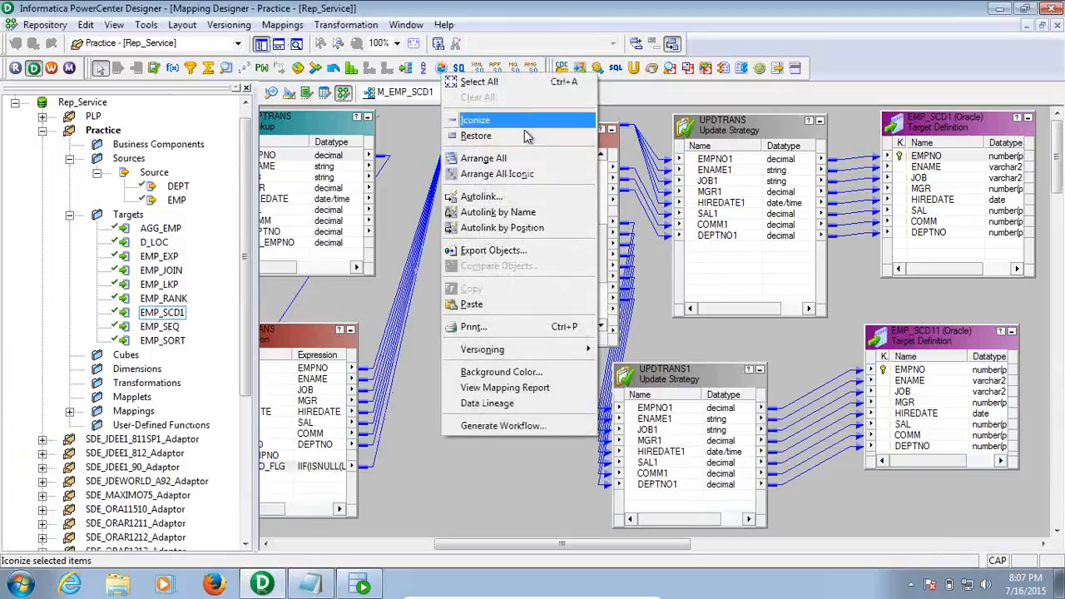
click(527, 157)
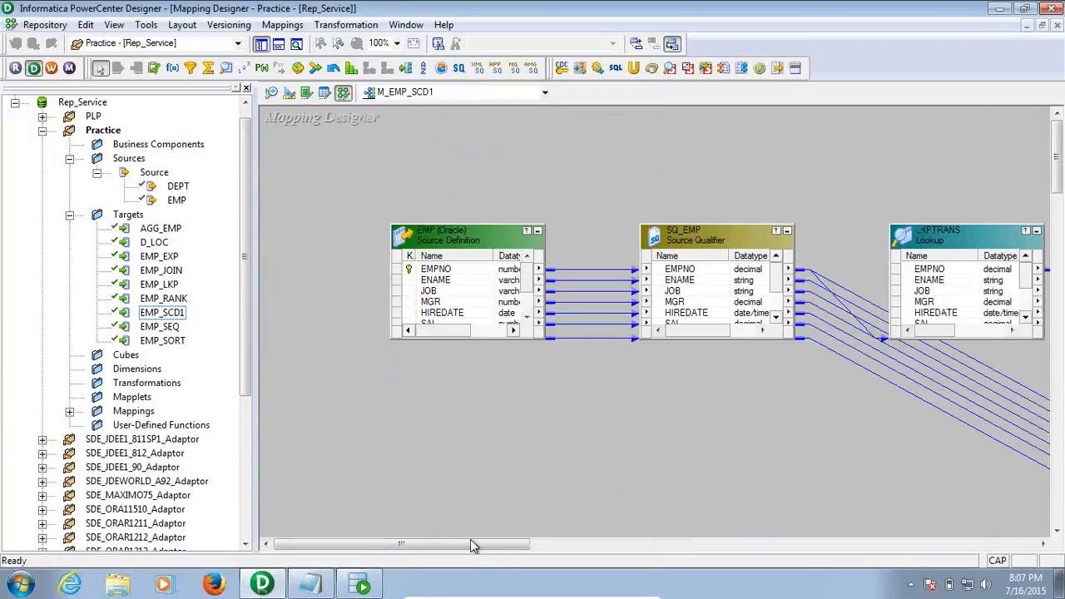
drag(474, 547, 774, 547)
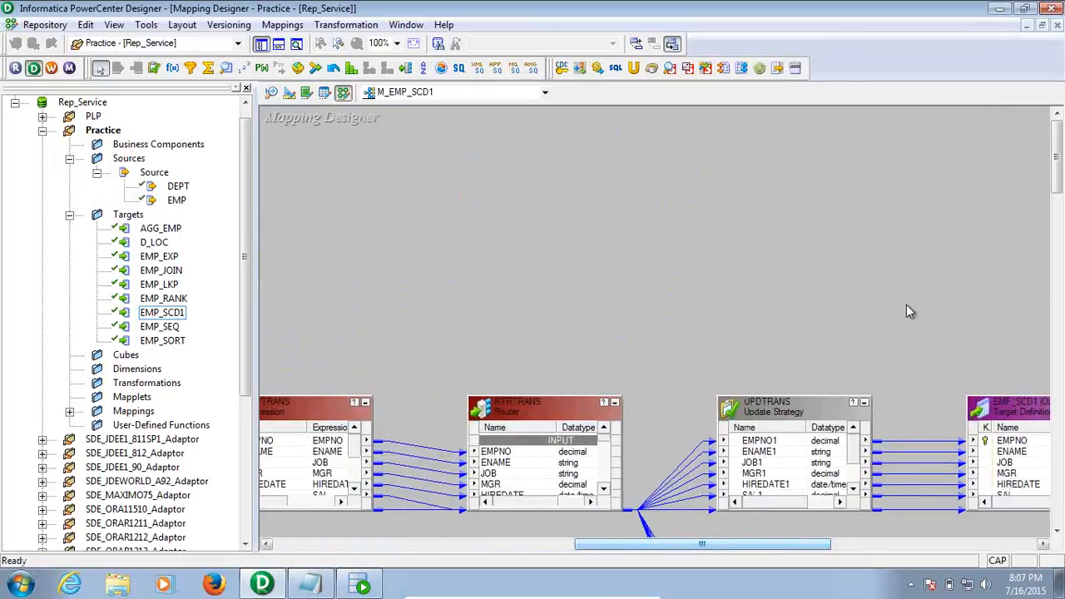
drag(1058, 167, 1057, 208)
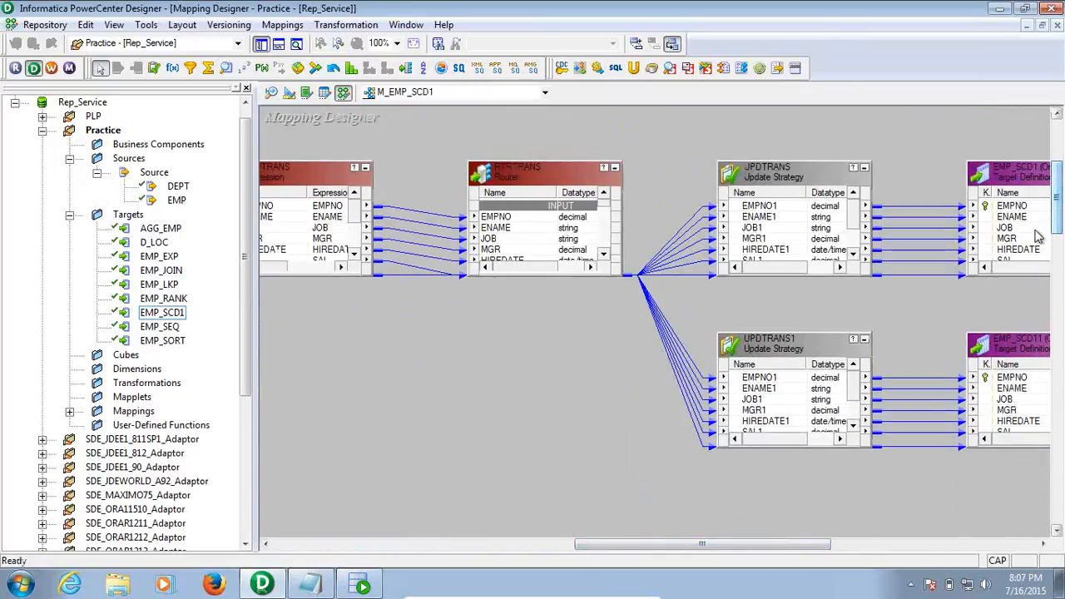
drag(740, 549, 840, 541)
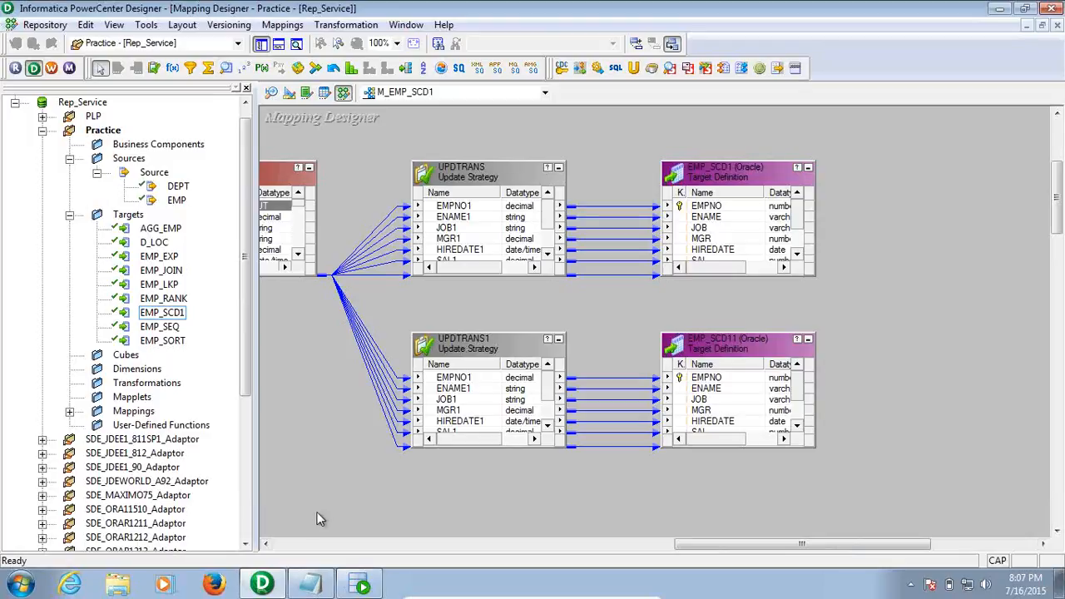
click(51, 68)
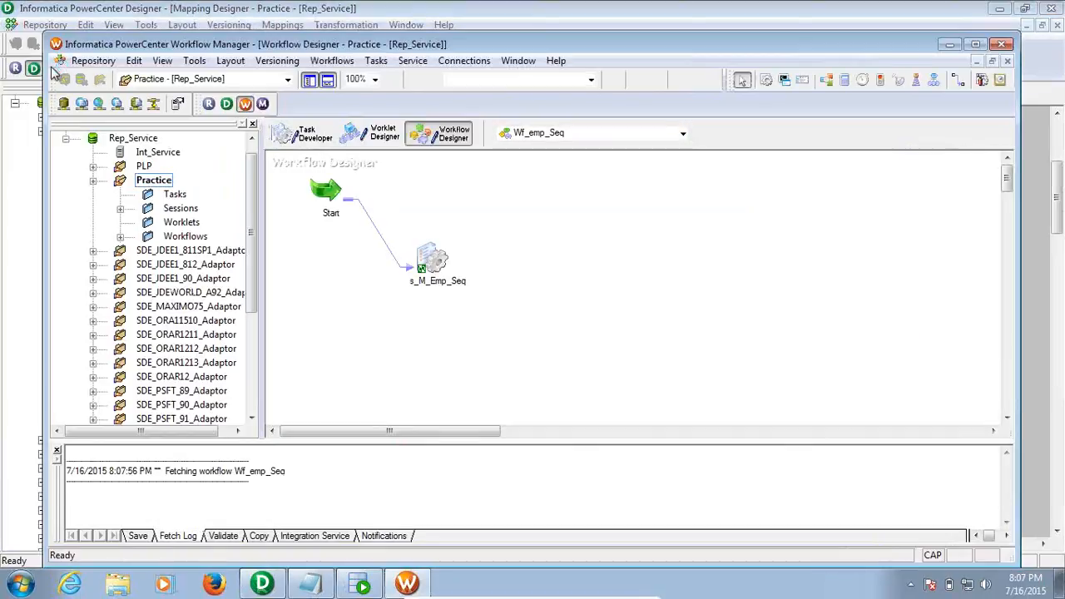
Create session s_M_EMP_SCD1 in the Task Developer from the M_EMP_SCD1 mapping
click(975, 45)
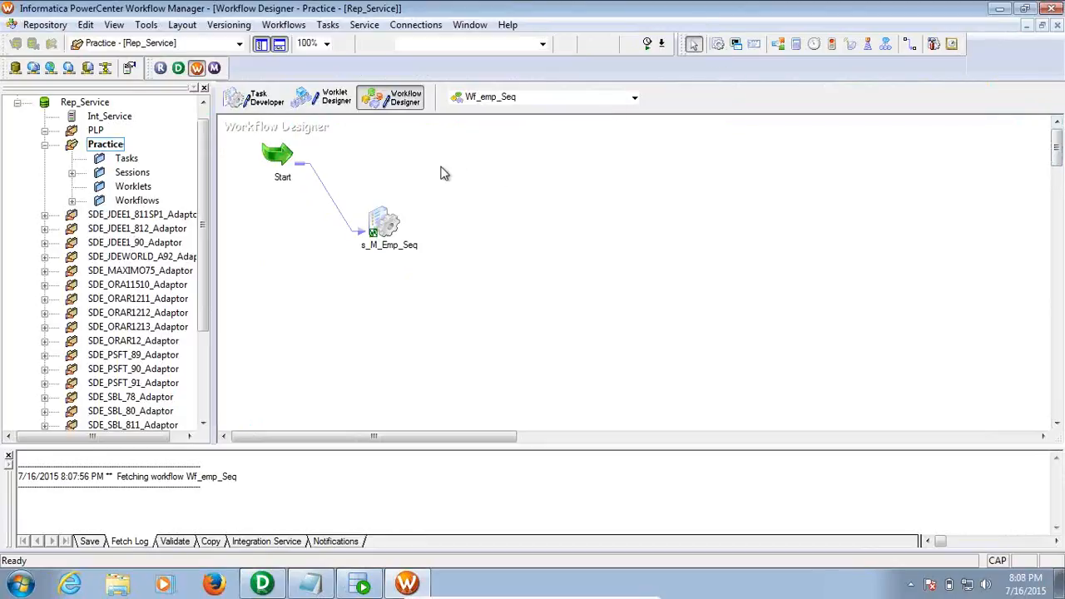
click(242, 106)
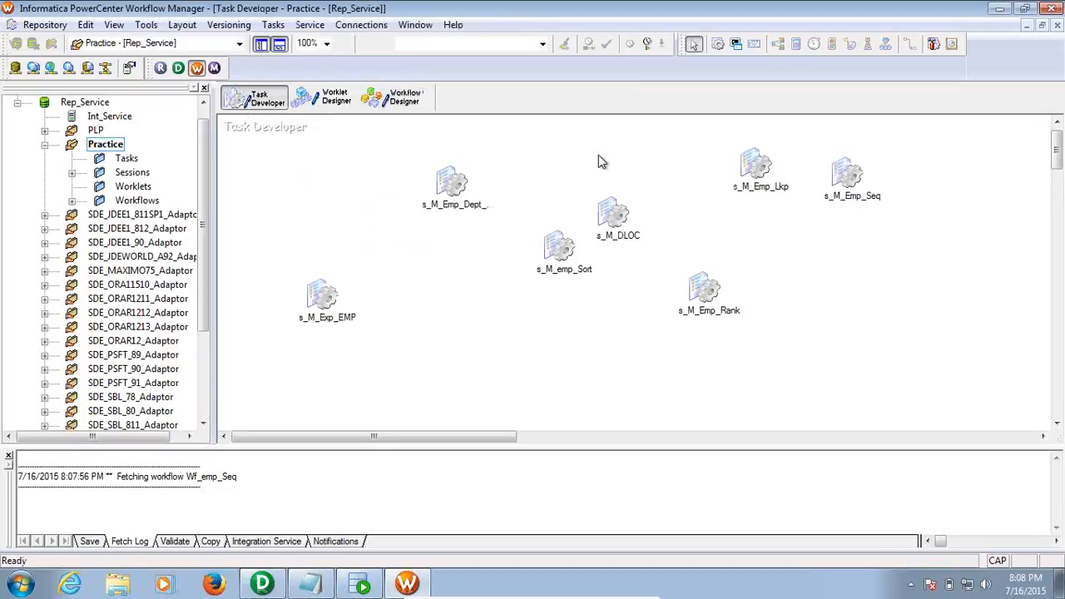
click(718, 45)
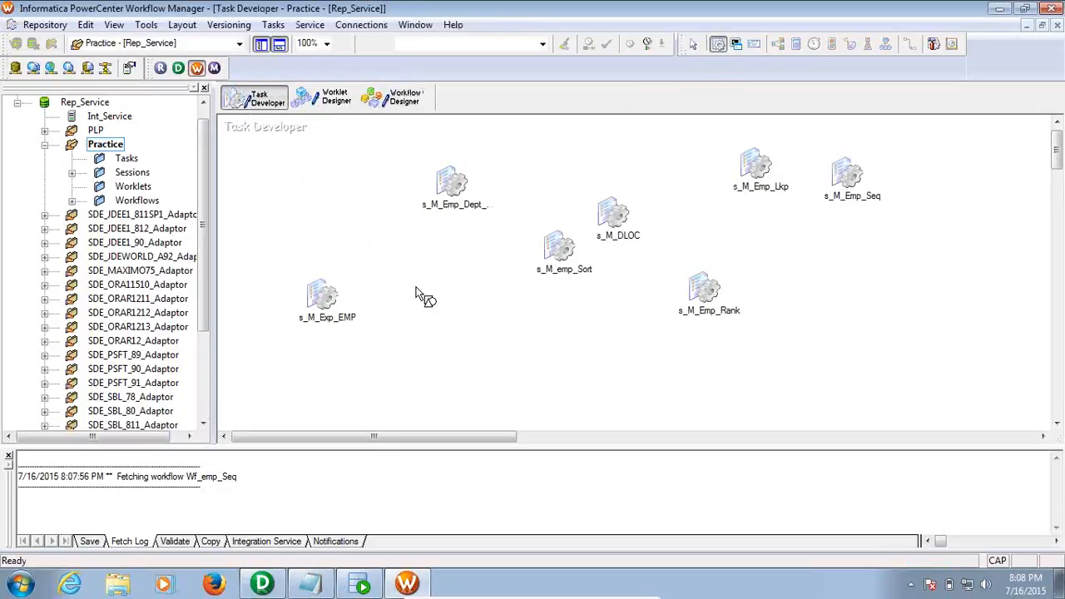
click(422, 295)
double_click(411, 289)
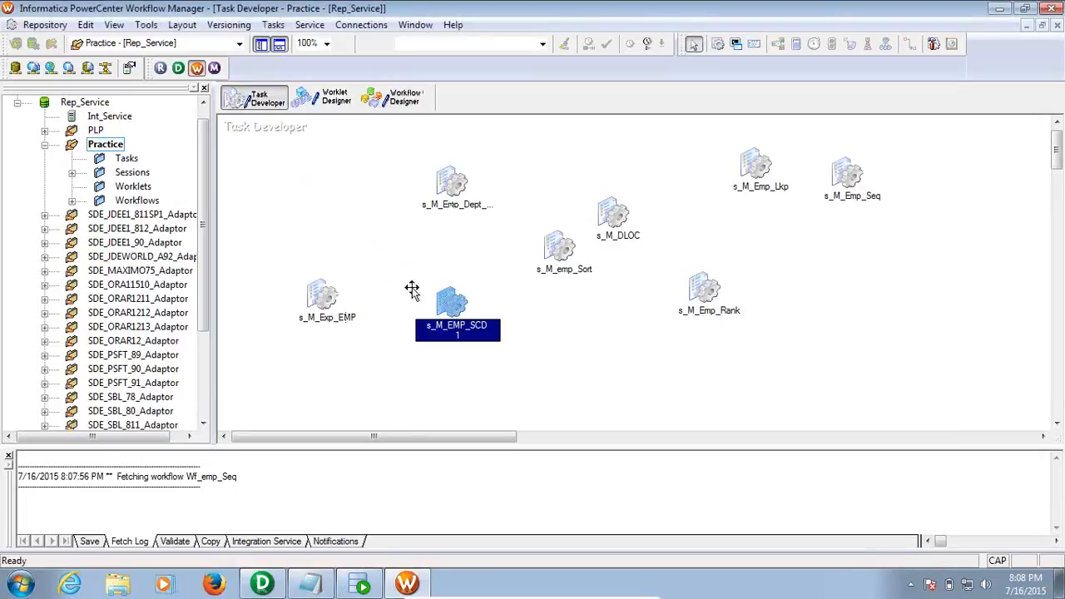
Point the session's EMP_SCD11 target to the Target connection with Normal target load type
double_click(453, 300)
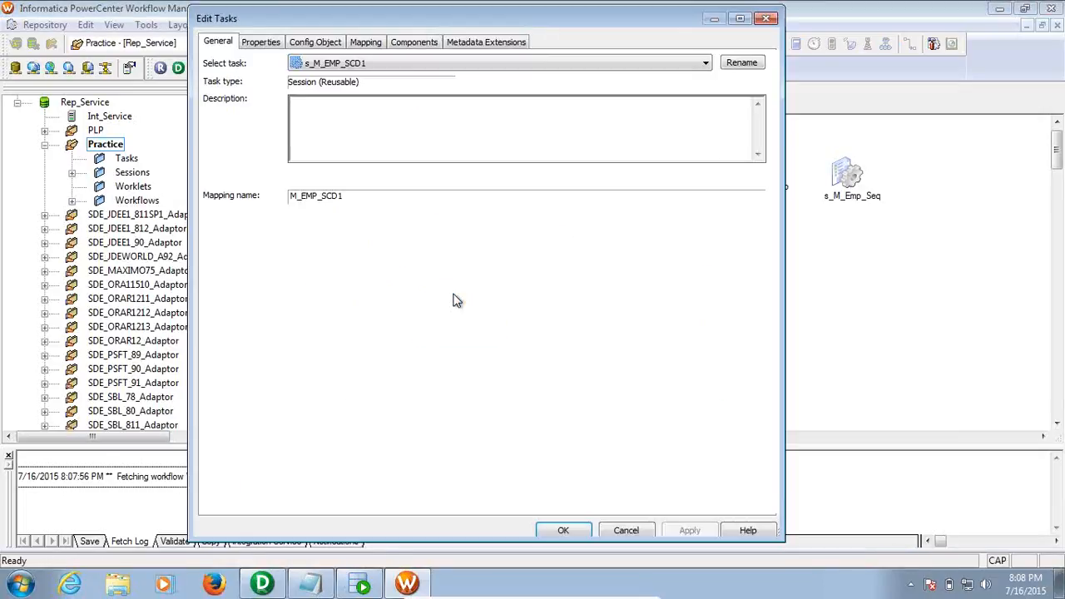
click(369, 43)
click(270, 164)
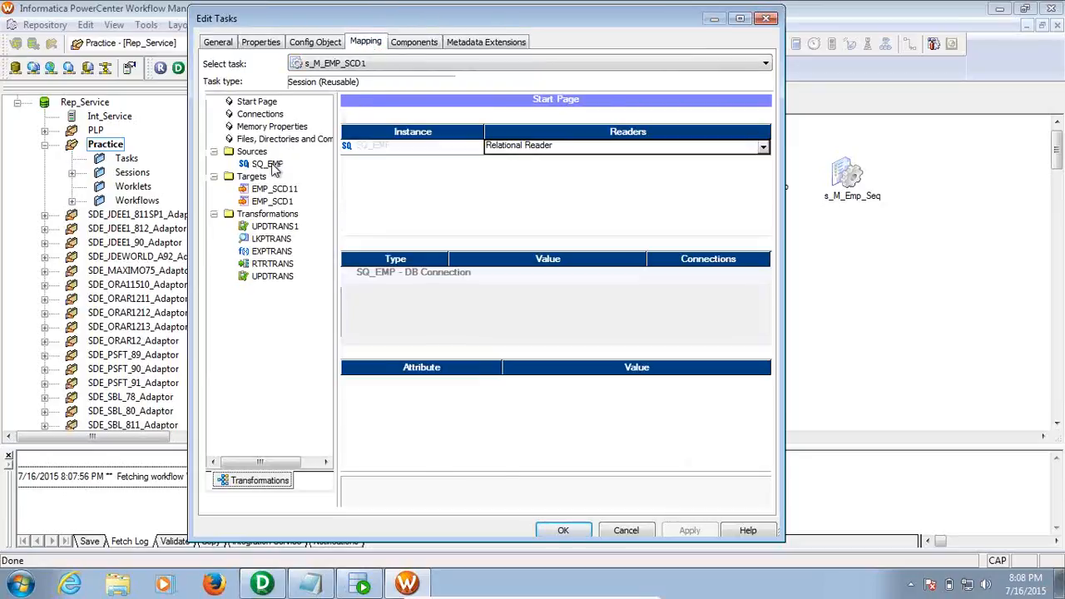
click(281, 190)
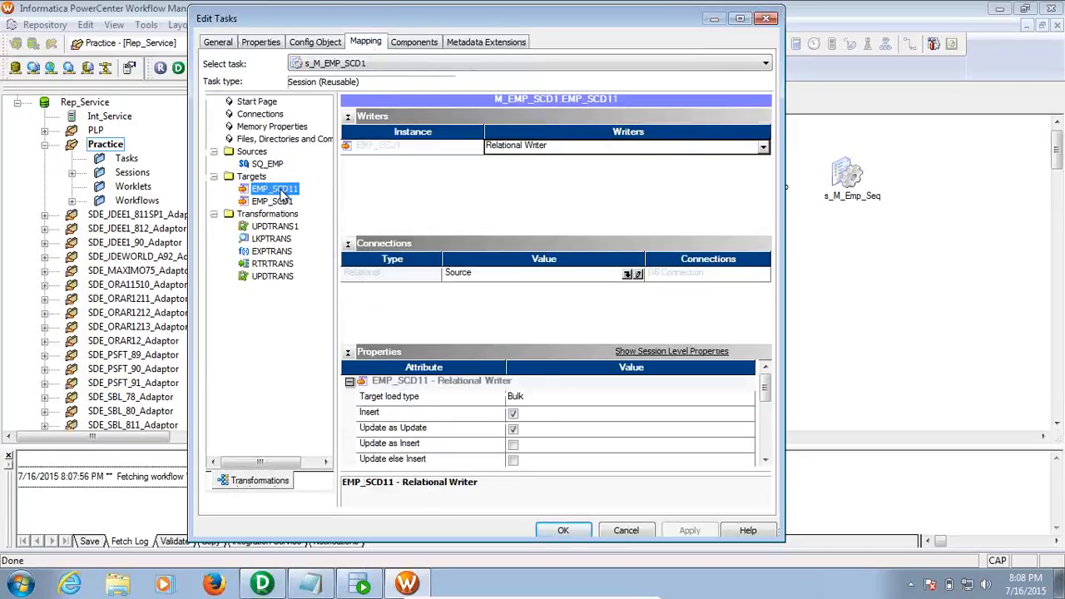
click(628, 274)
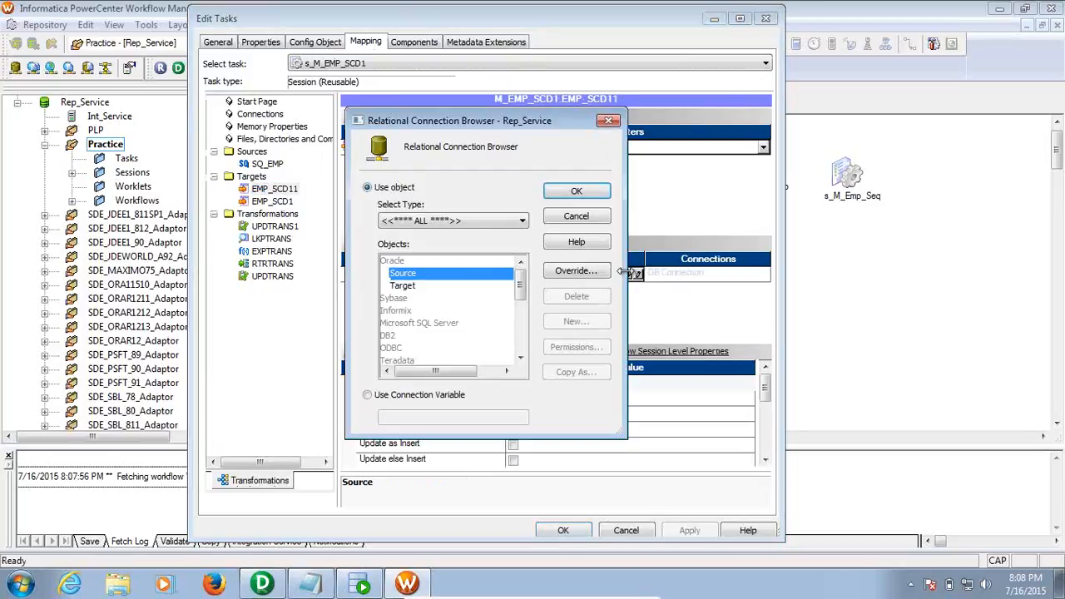
double_click(433, 285)
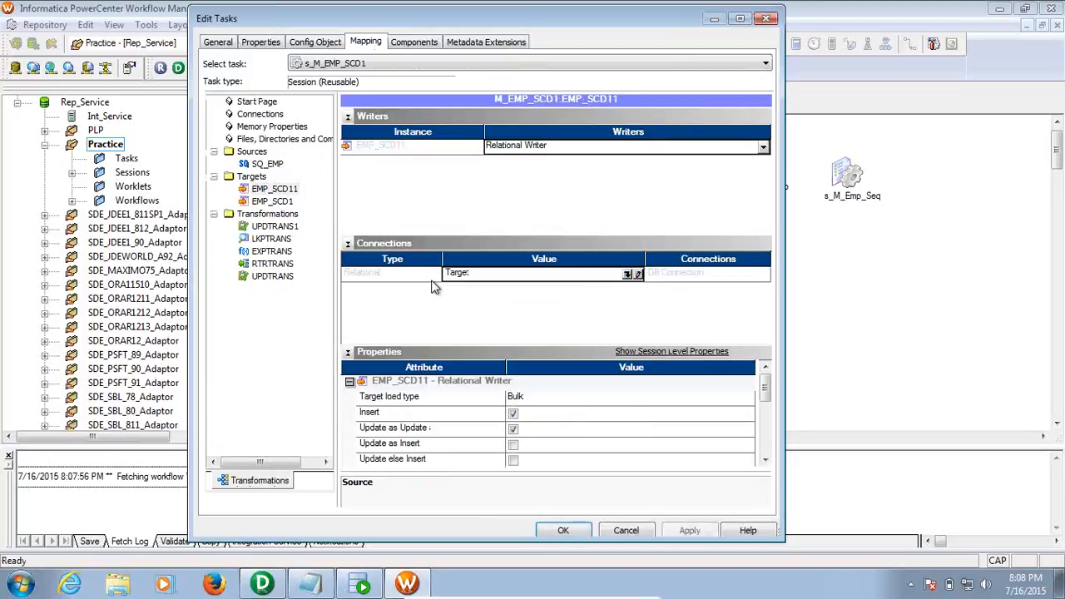
click(543, 404)
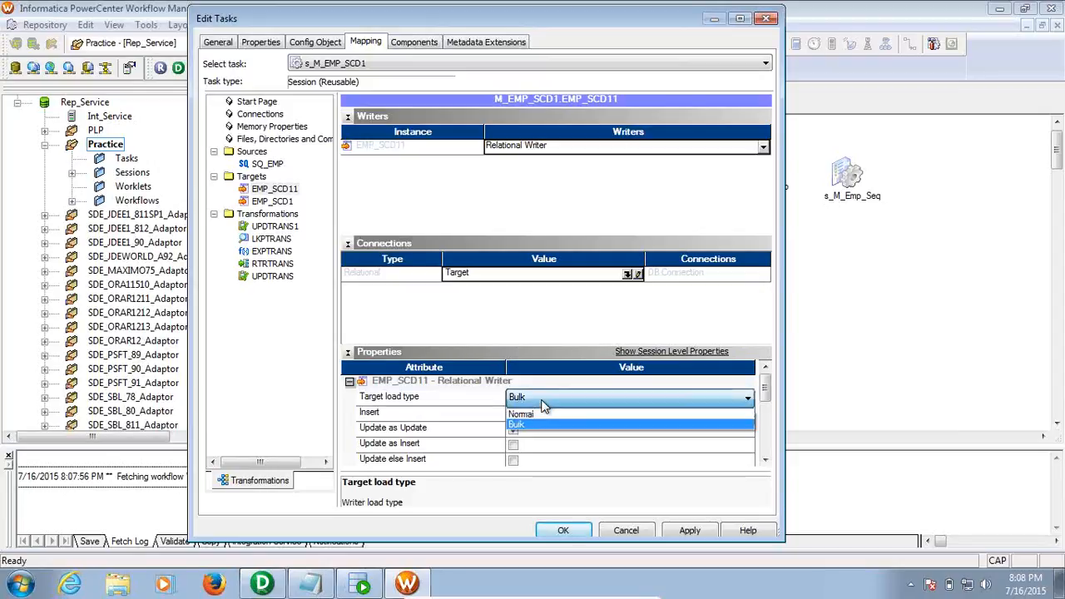
click(549, 422)
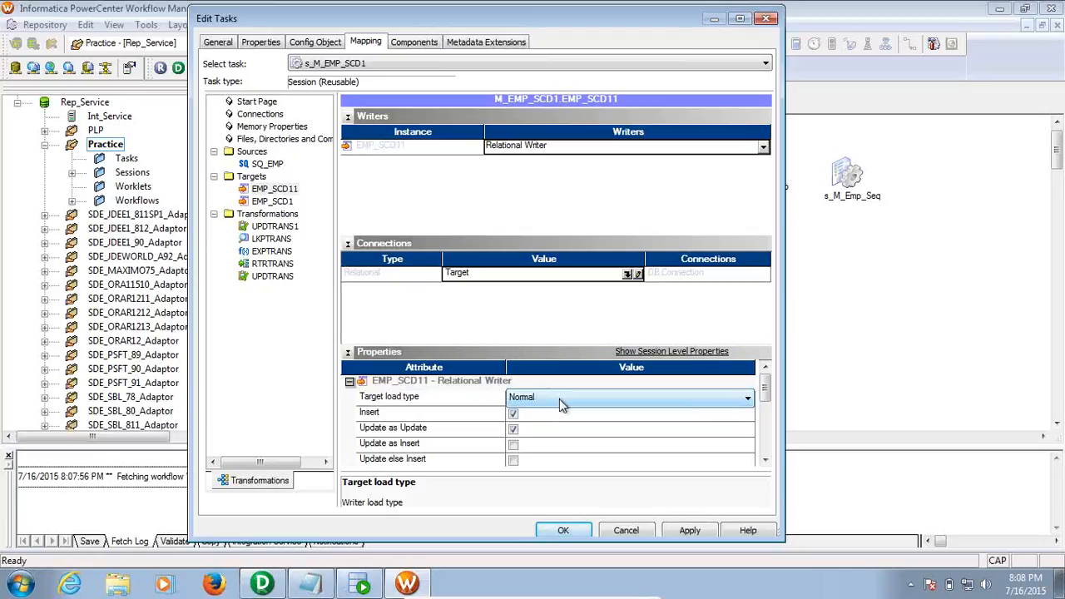
Set the EMP_SCD1 writer's connection to Target with a Normal target load type
click(274, 202)
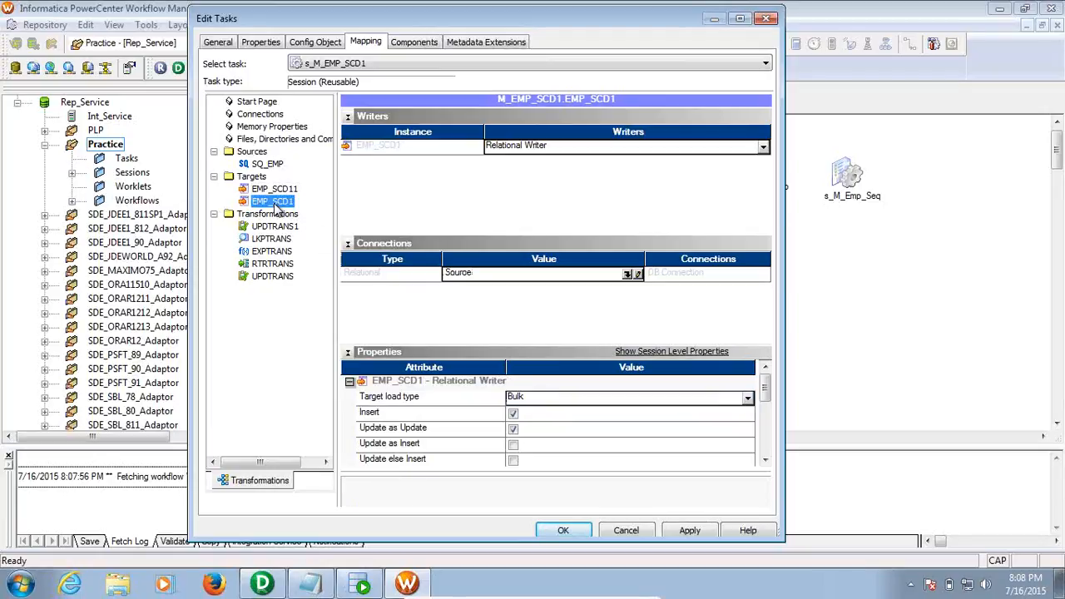
click(627, 275)
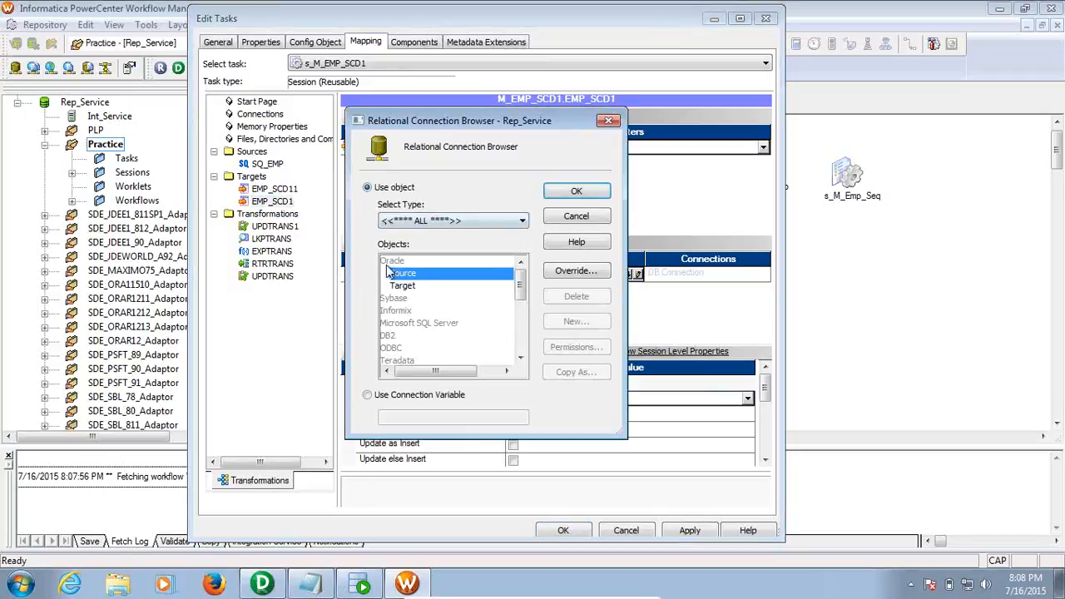
double_click(407, 285)
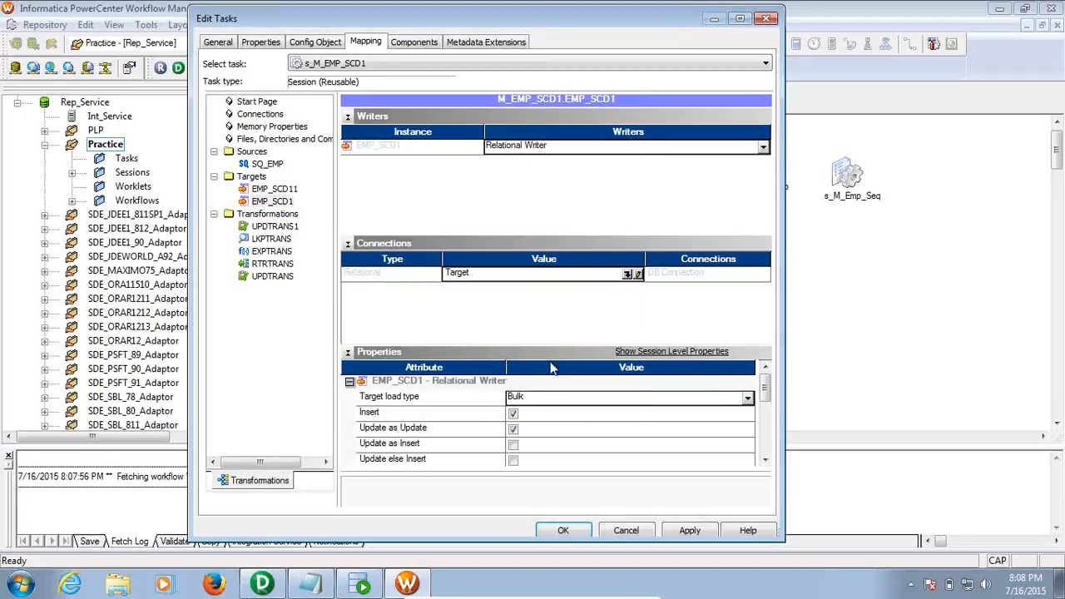
click(573, 398)
click(577, 418)
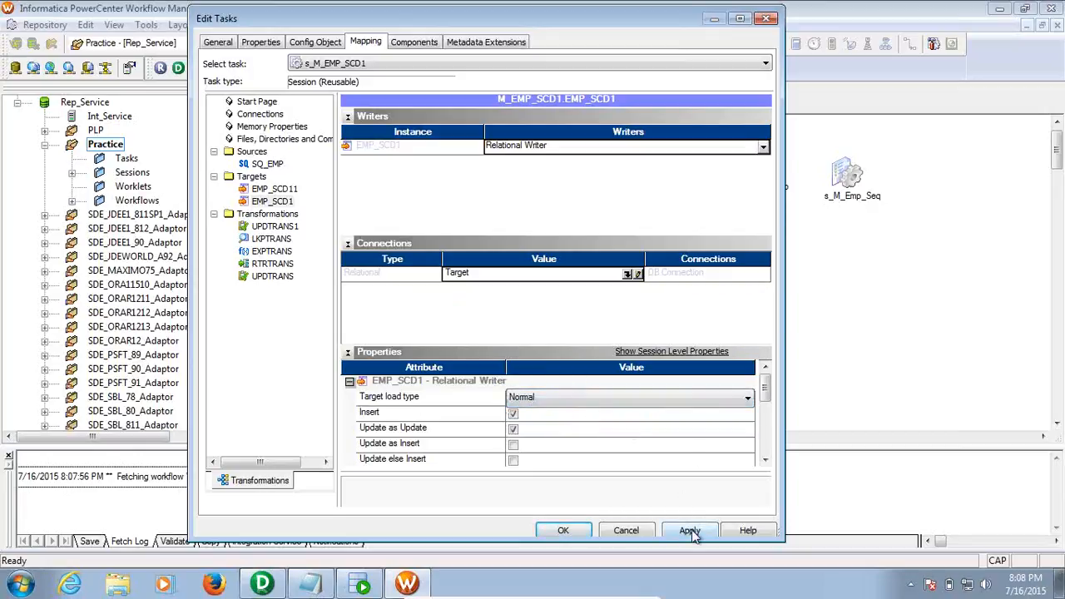
Point the LKPTRANS lookup at the Target connection object and close the session properties
click(267, 240)
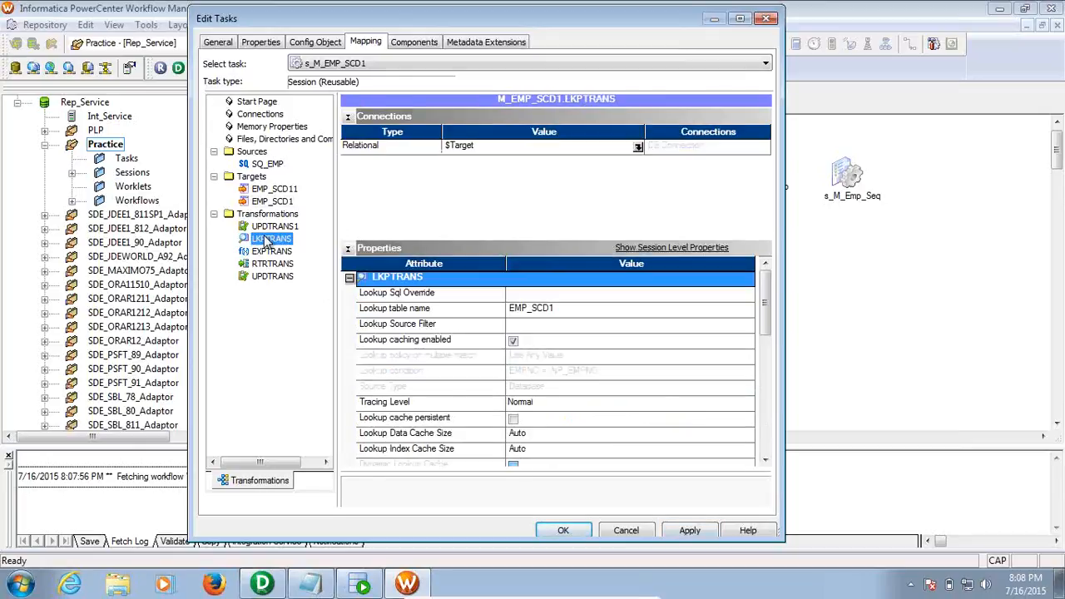
click(637, 146)
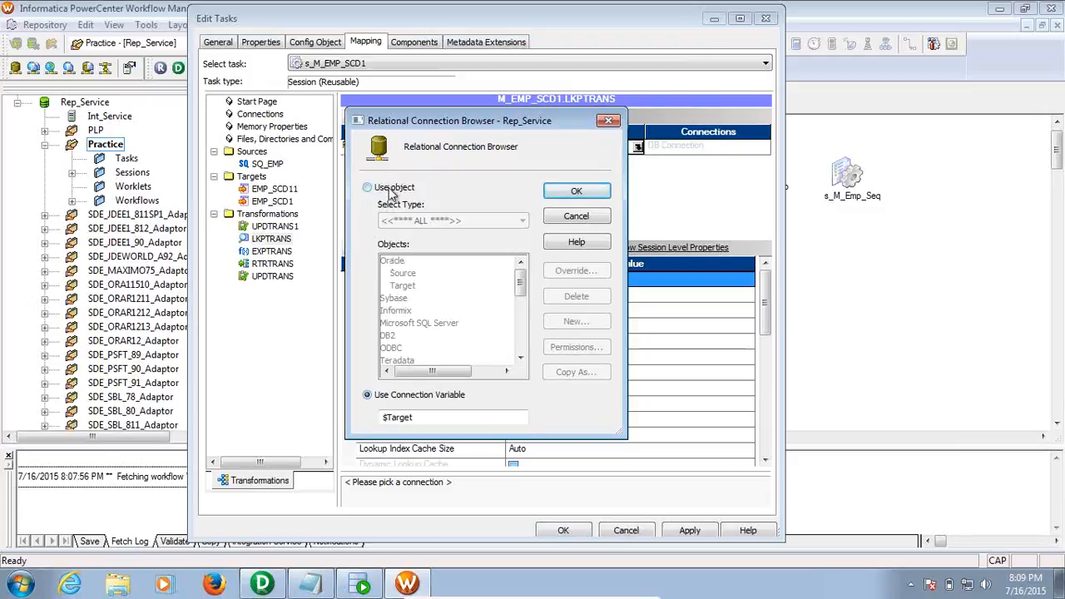
click(393, 188)
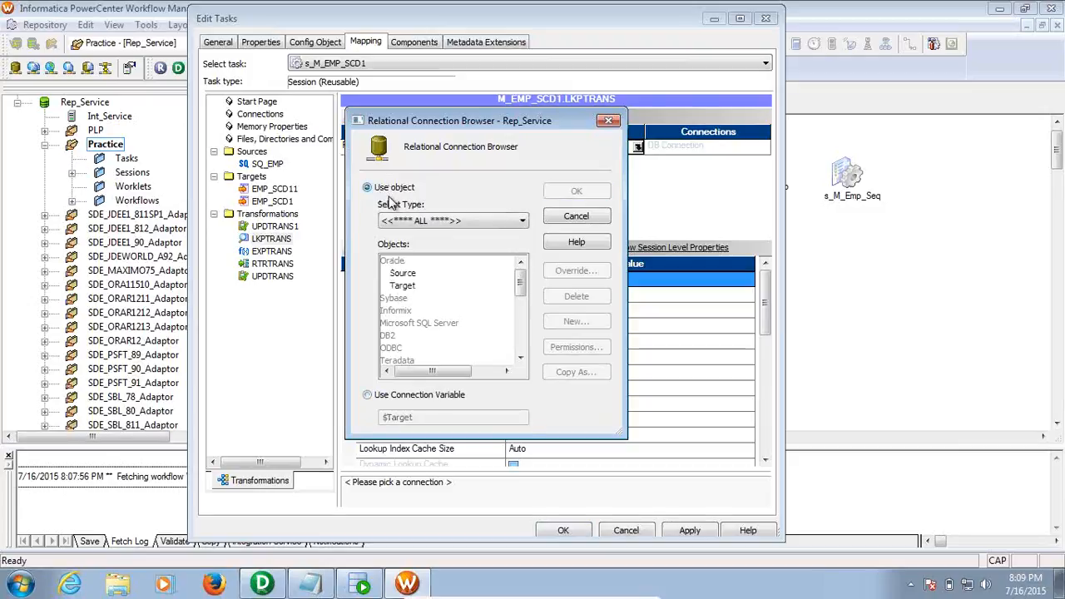
click(405, 288)
click(576, 190)
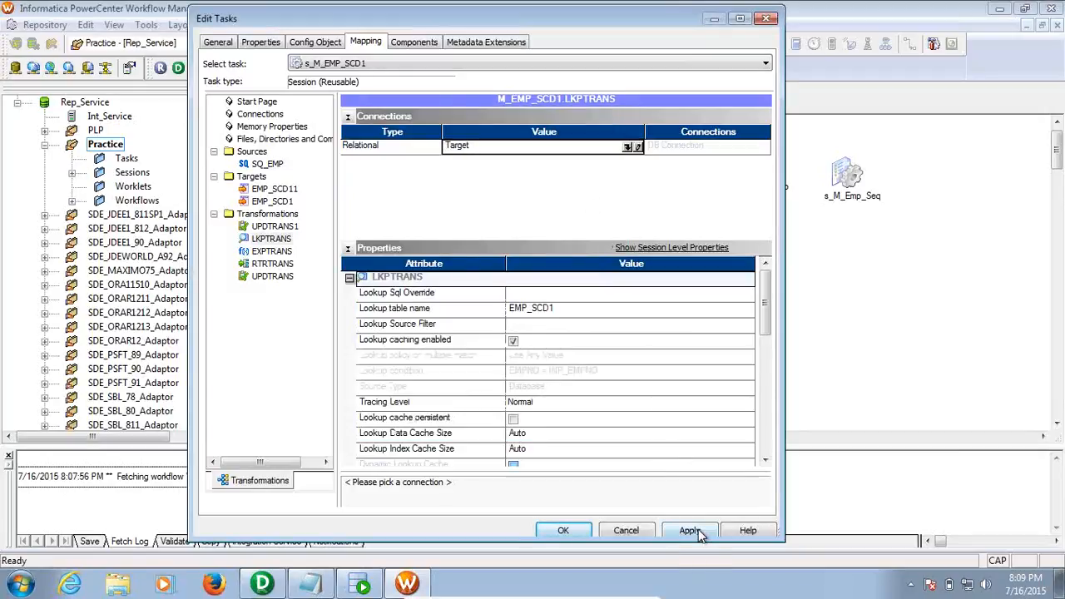
click(563, 530)
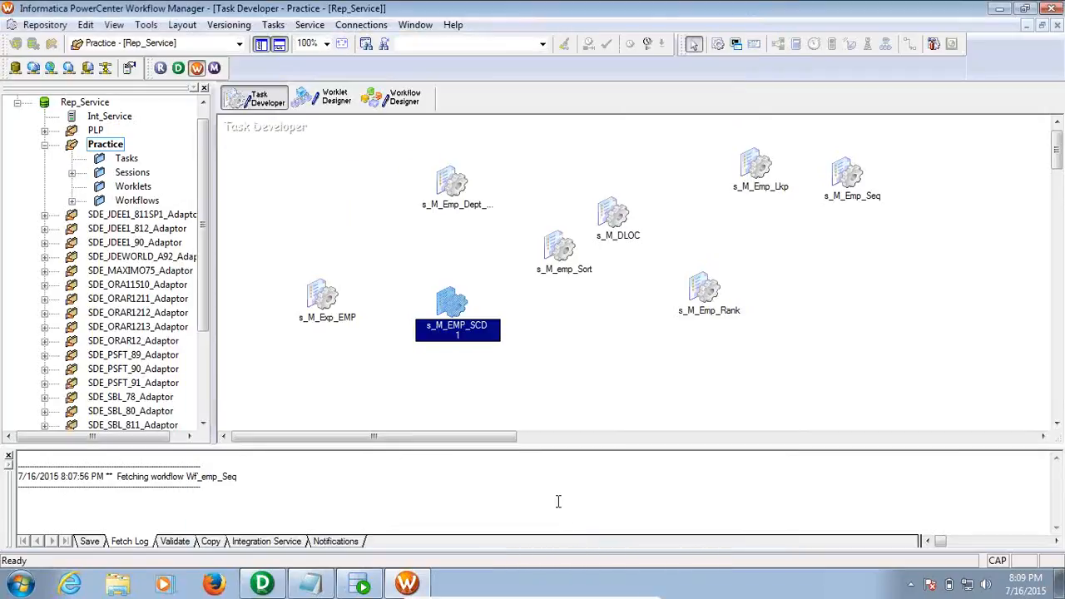
click(535, 367)
Save the session and create a new workflow named Wf_emp_scd1 in the Workflow Designer
key(ctrl+s)
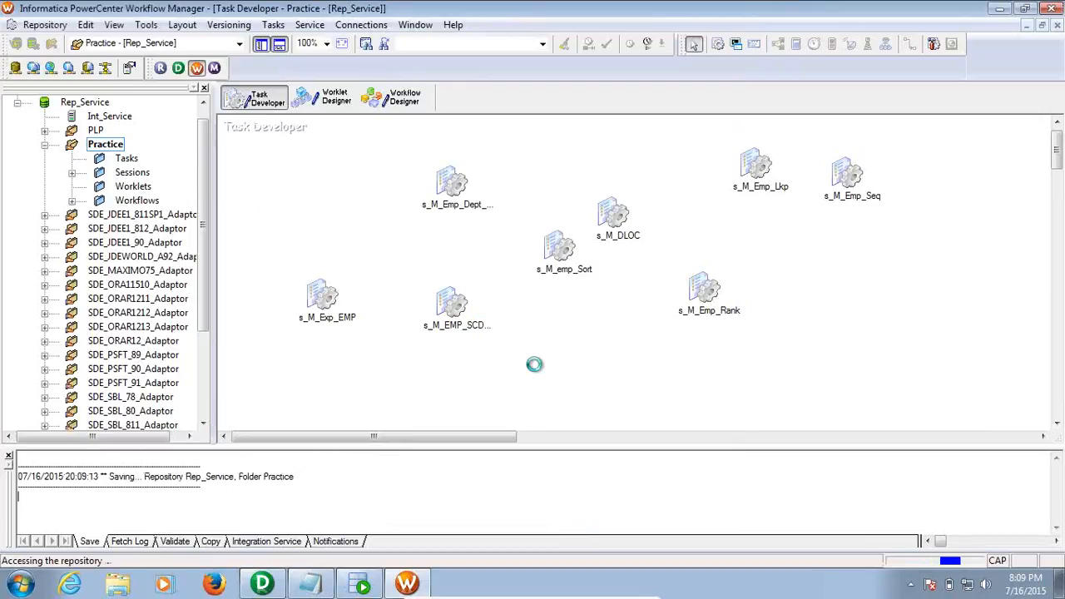
click(415, 109)
click(283, 25)
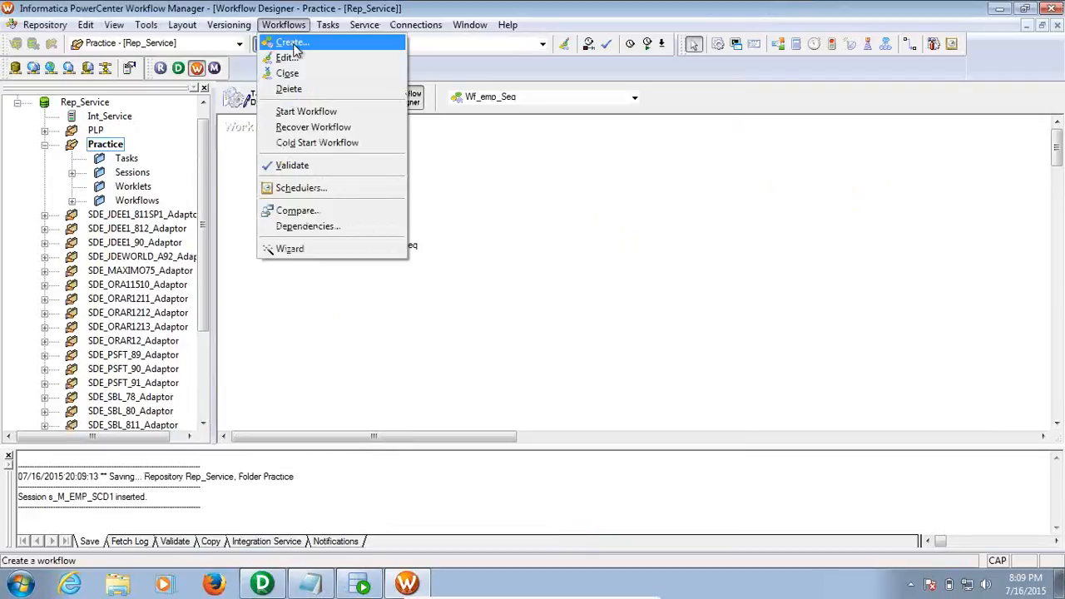
click(290, 41)
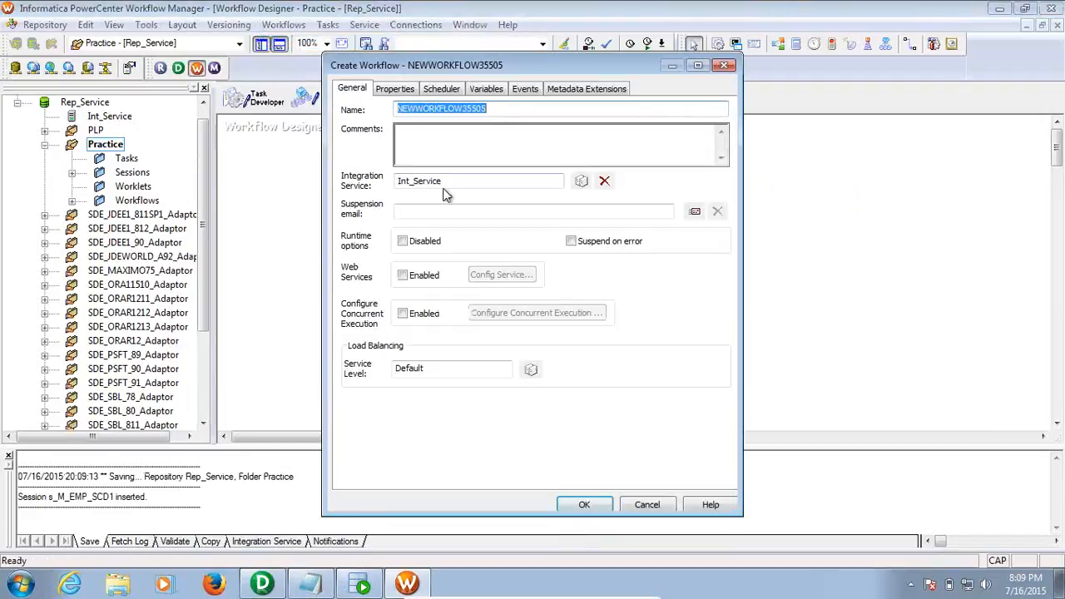
text(w)
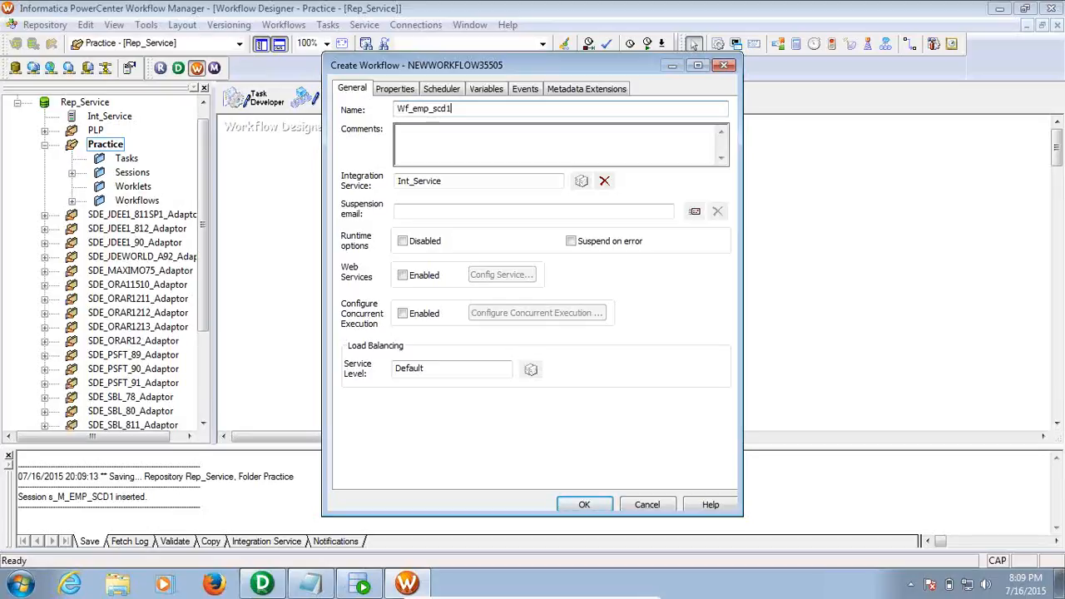
key(Return)
Place the s_M_EMP_SCD1 session from the Sessions folder onto the workflow canvas
click(454, 212)
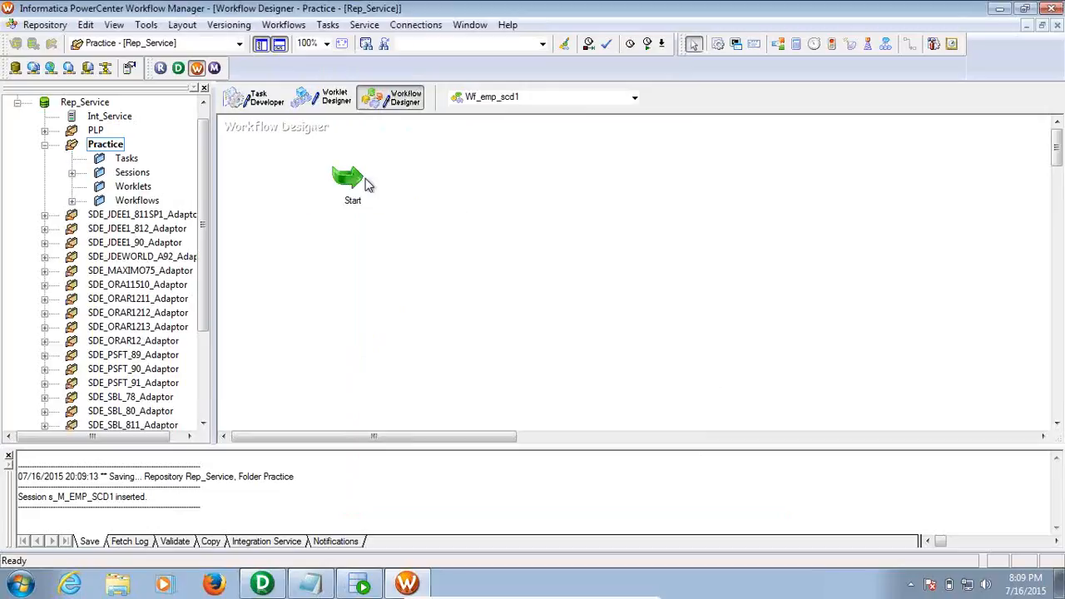
click(73, 172)
click(131, 173)
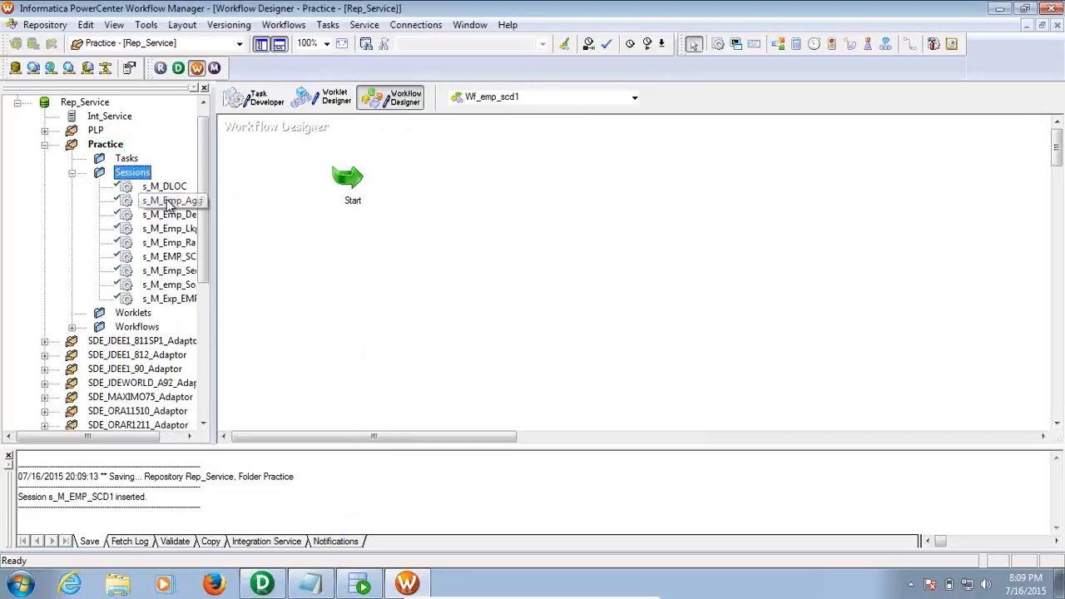
drag(105, 442, 136, 442)
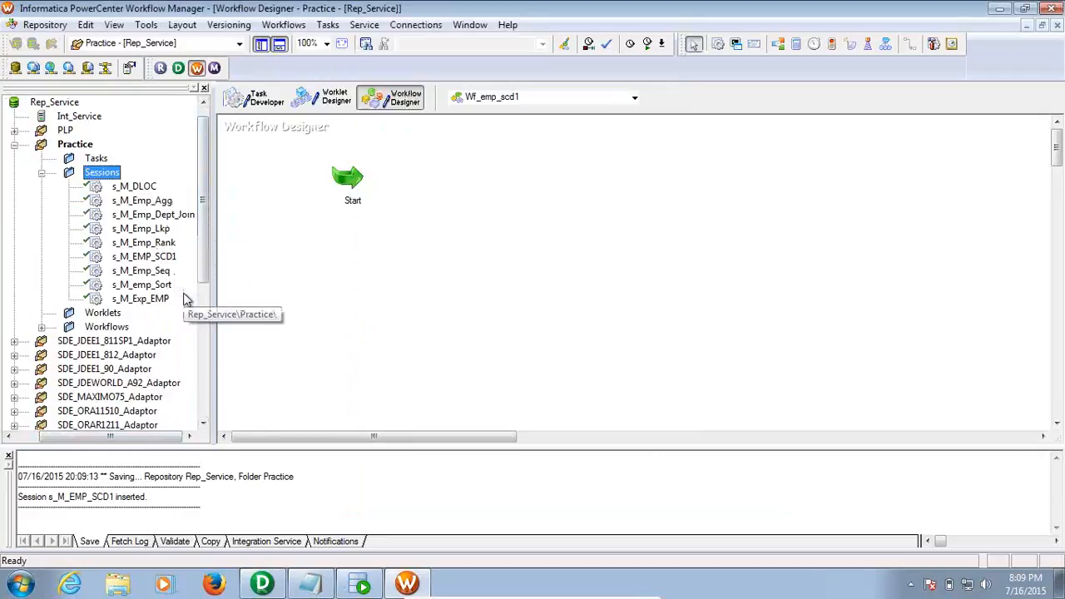
click(153, 259)
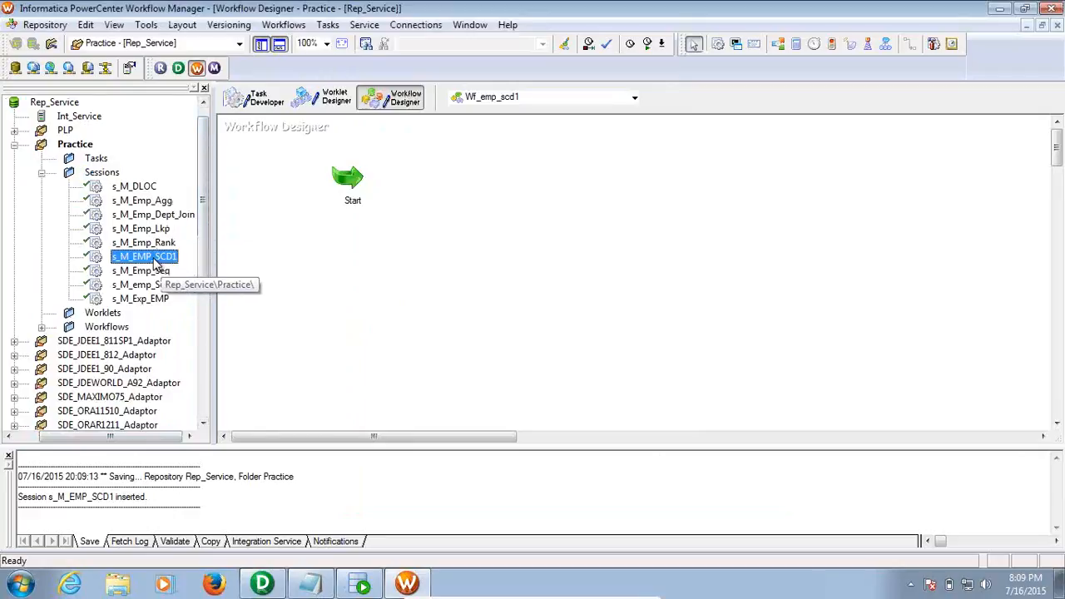
drag(154, 263, 445, 212)
click(490, 178)
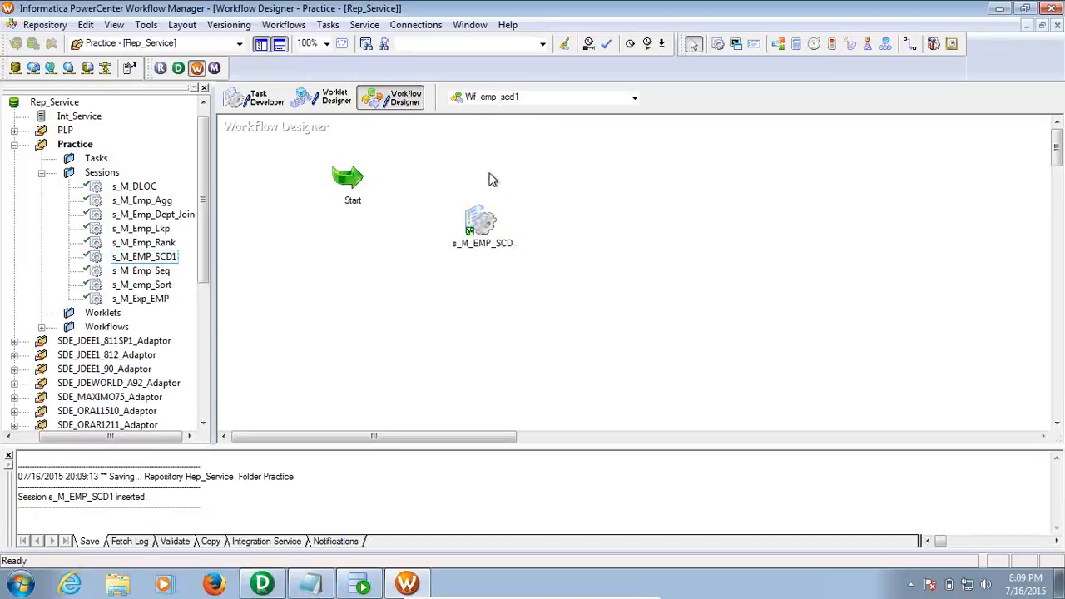
Link Start to s_M_EMP_SCD1, save the workflow, and run Wf_emp_scd1
click(908, 48)
drag(348, 175, 465, 231)
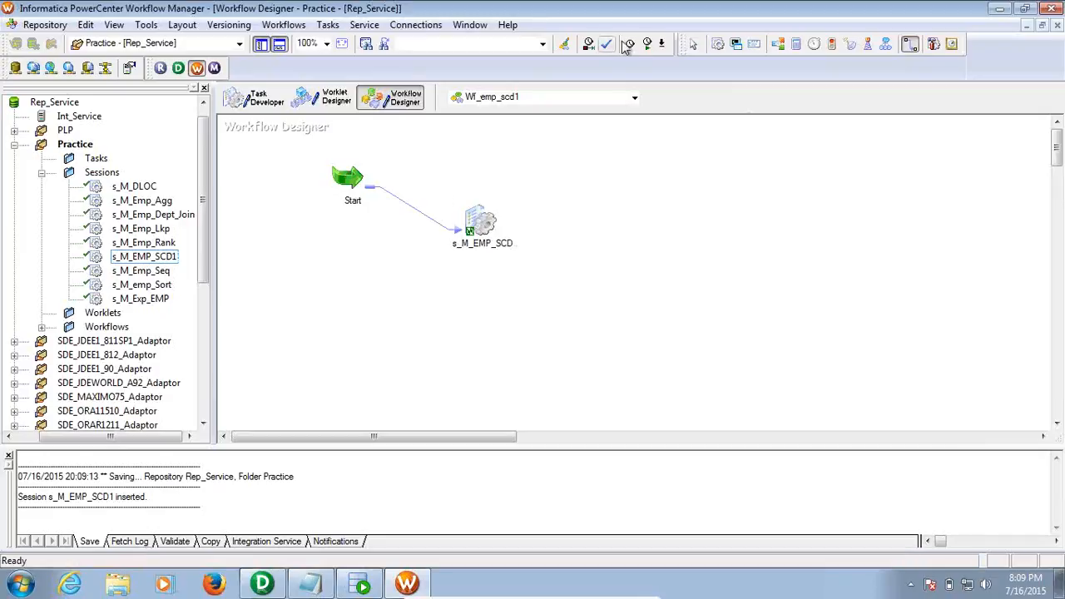
click(697, 44)
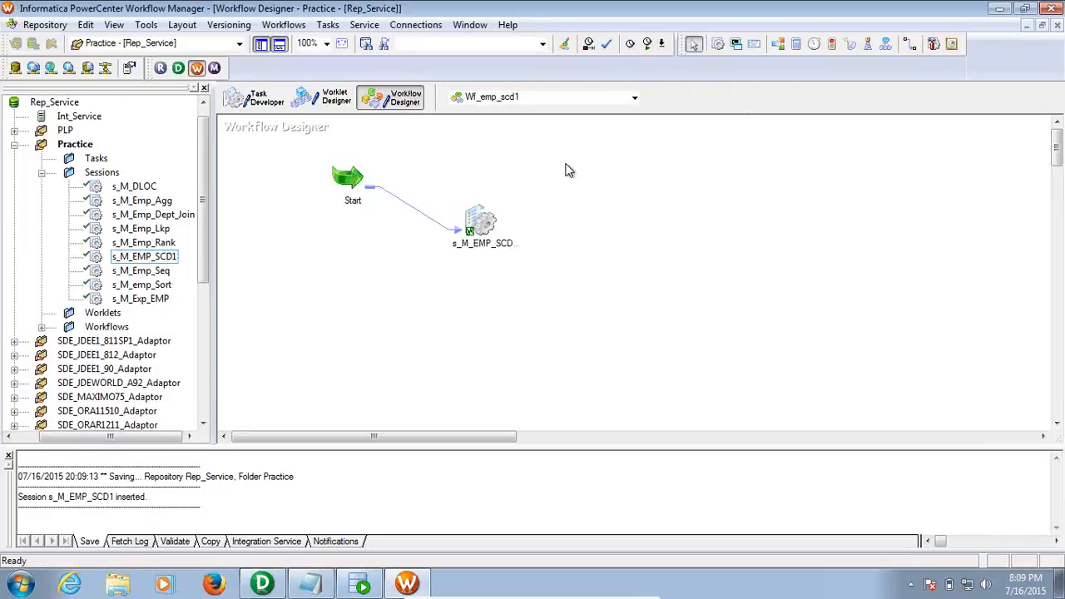
key(ctrl+s)
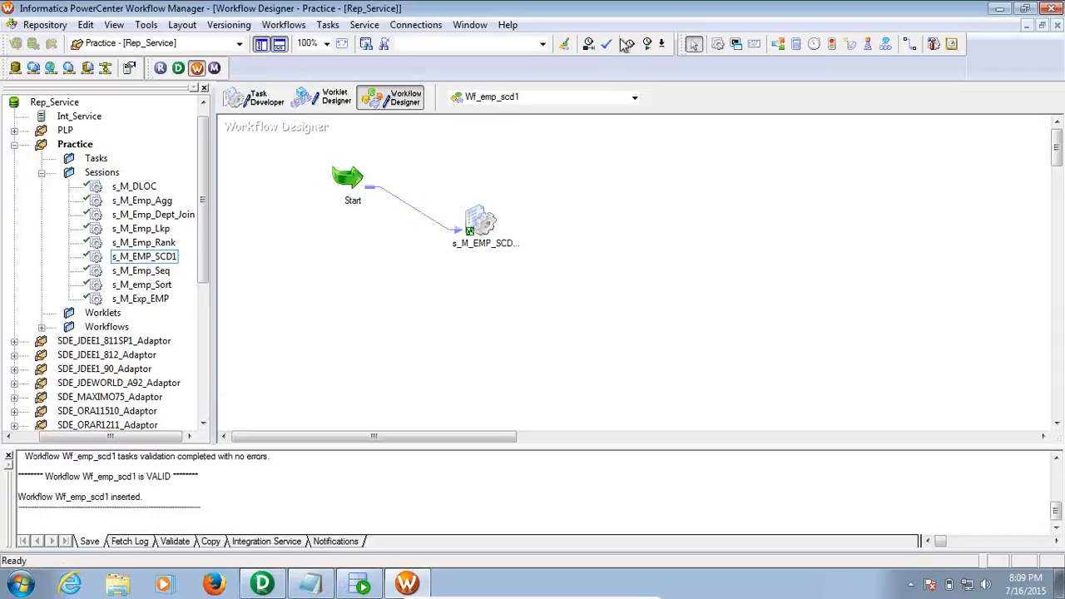
click(647, 44)
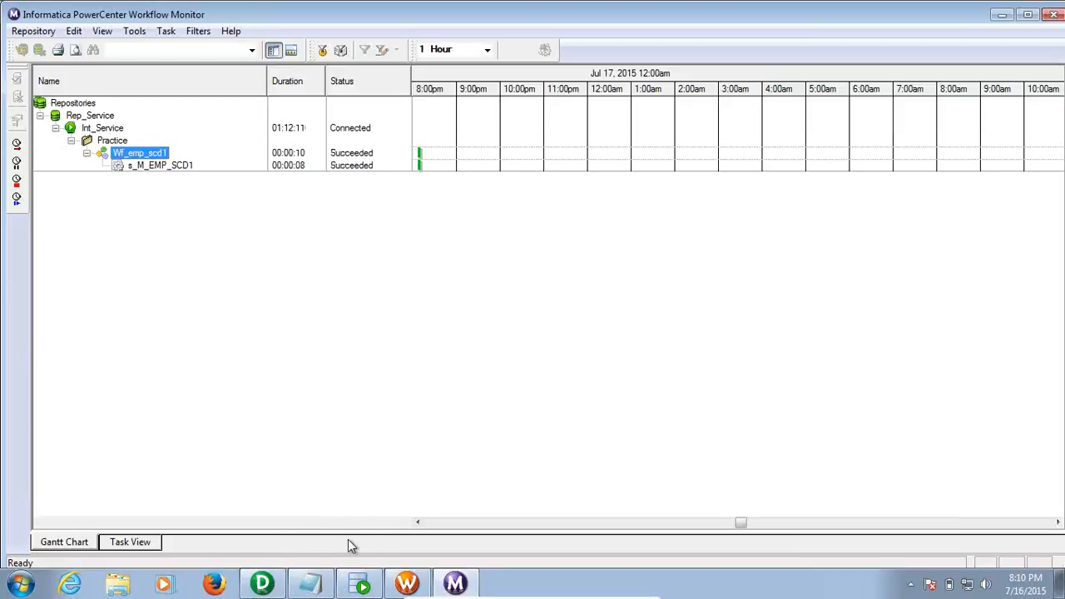
In SQL Developer, rerun the EMP_SCD1 query and enlarge the grid to view all 14 rows
click(360, 582)
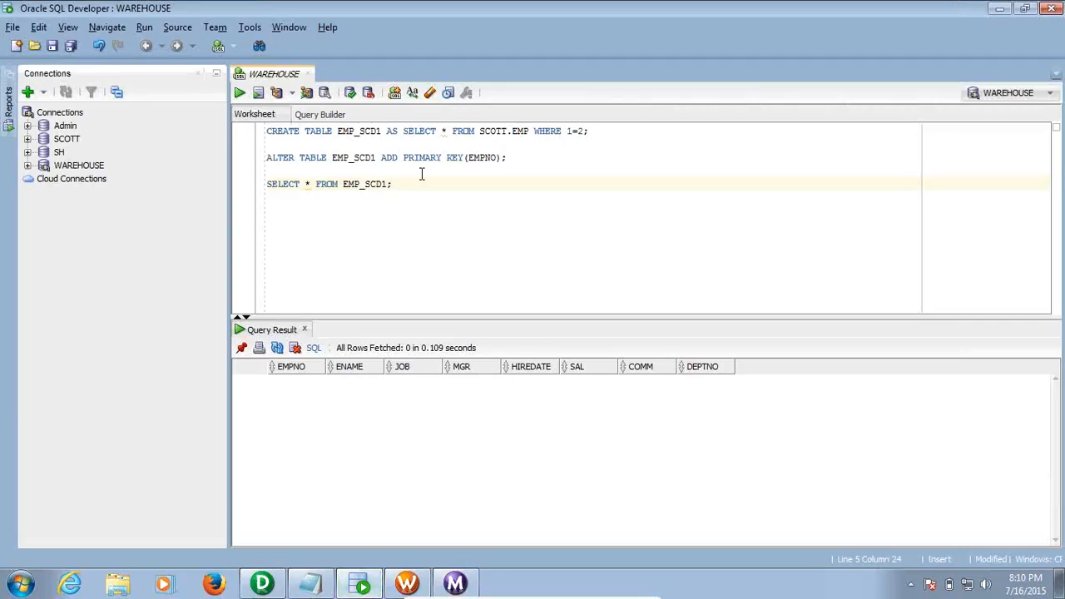
click(240, 94)
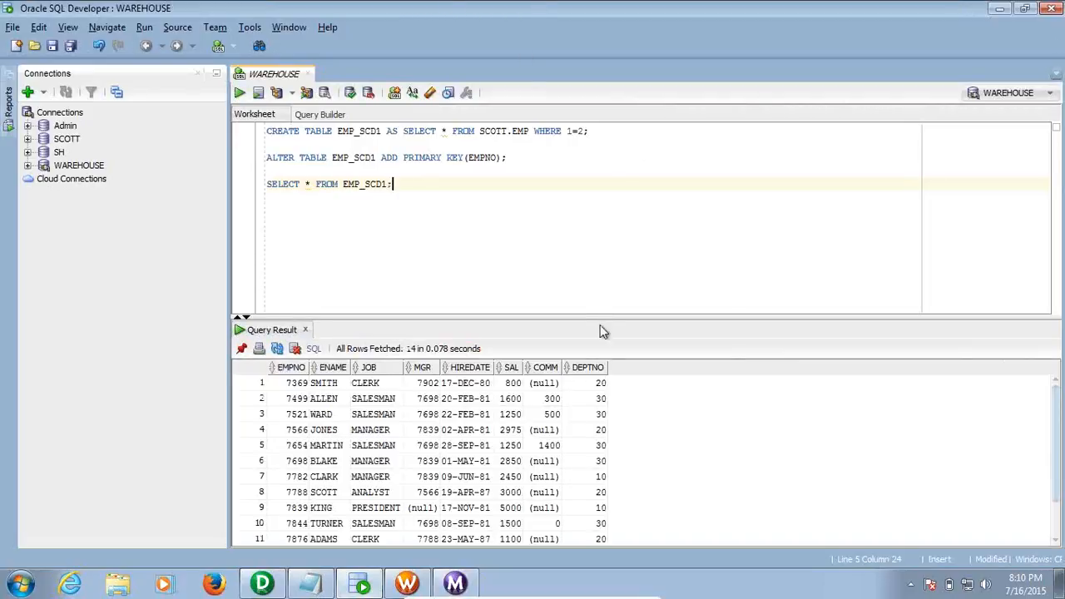
drag(602, 317, 596, 206)
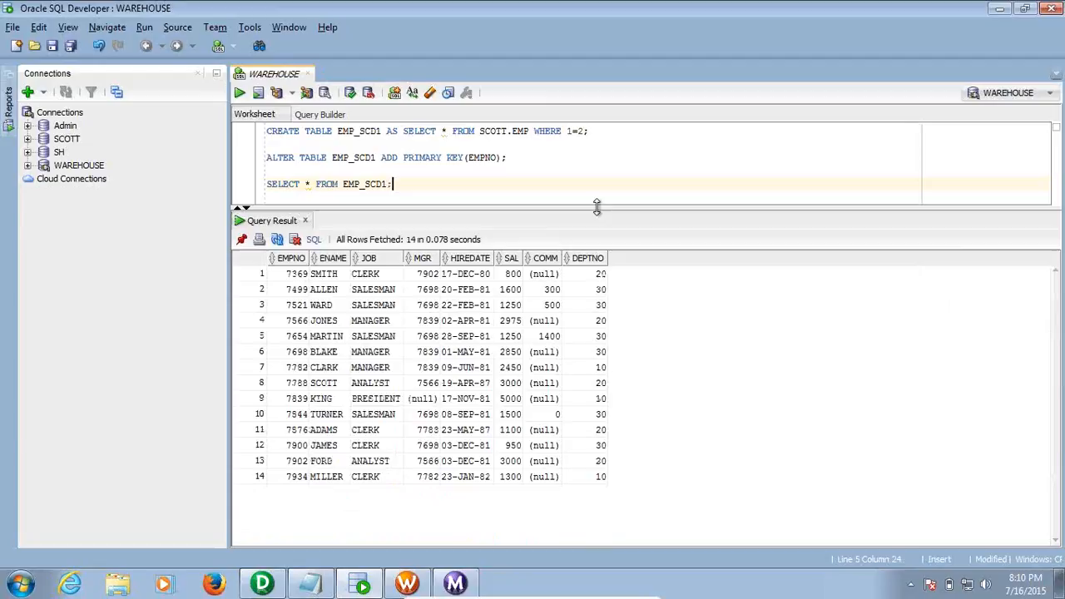
drag(295, 279, 605, 486)
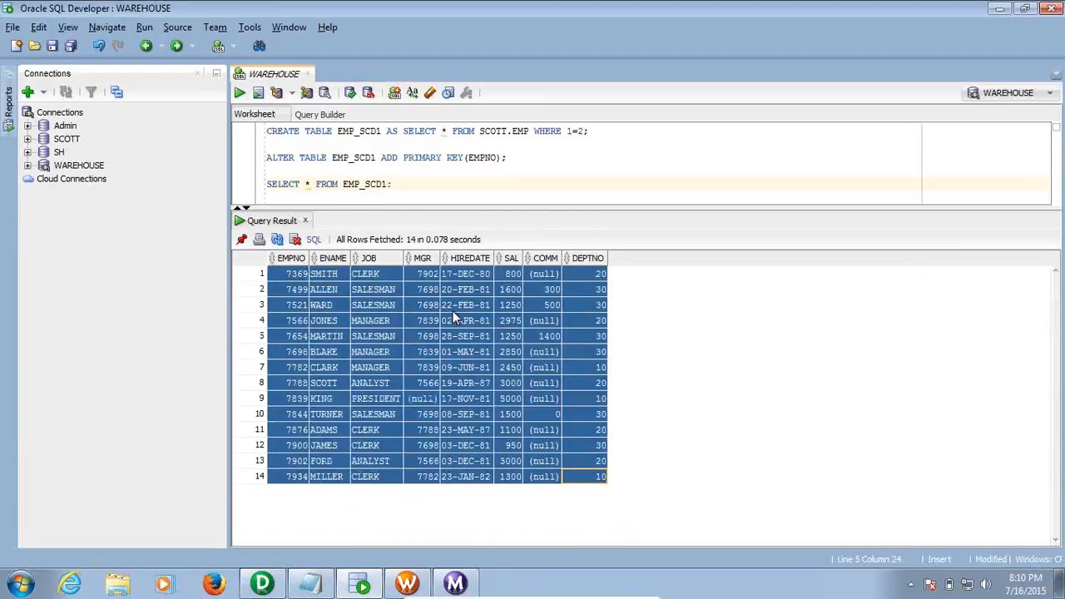
click(453, 309)
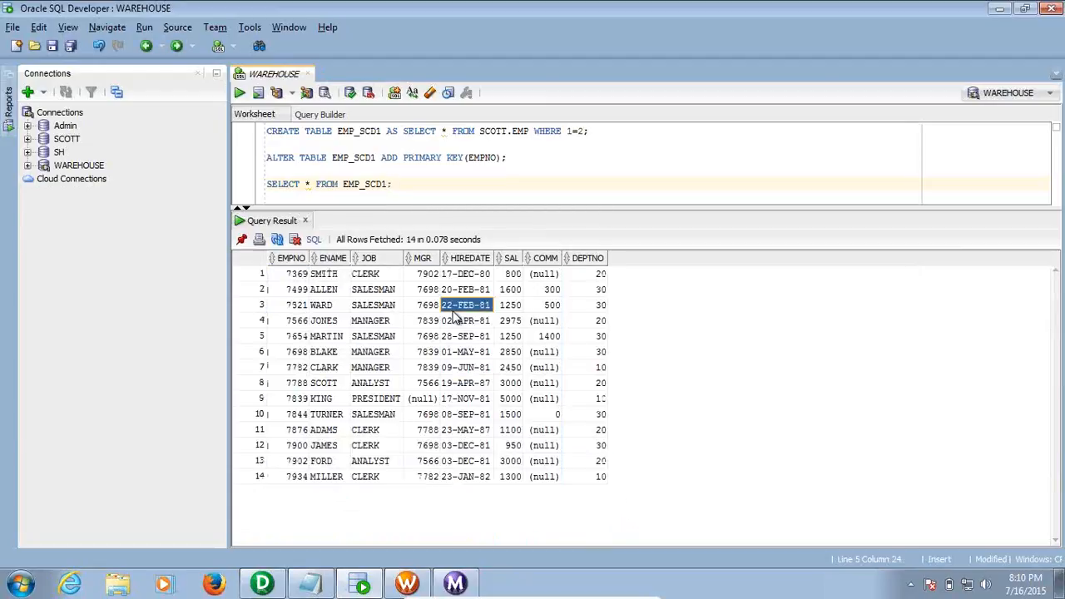
Open a SCOTT worksheet, rearrange the worksheet tabs, and close the old WAREHOUSE worksheet
click(234, 46)
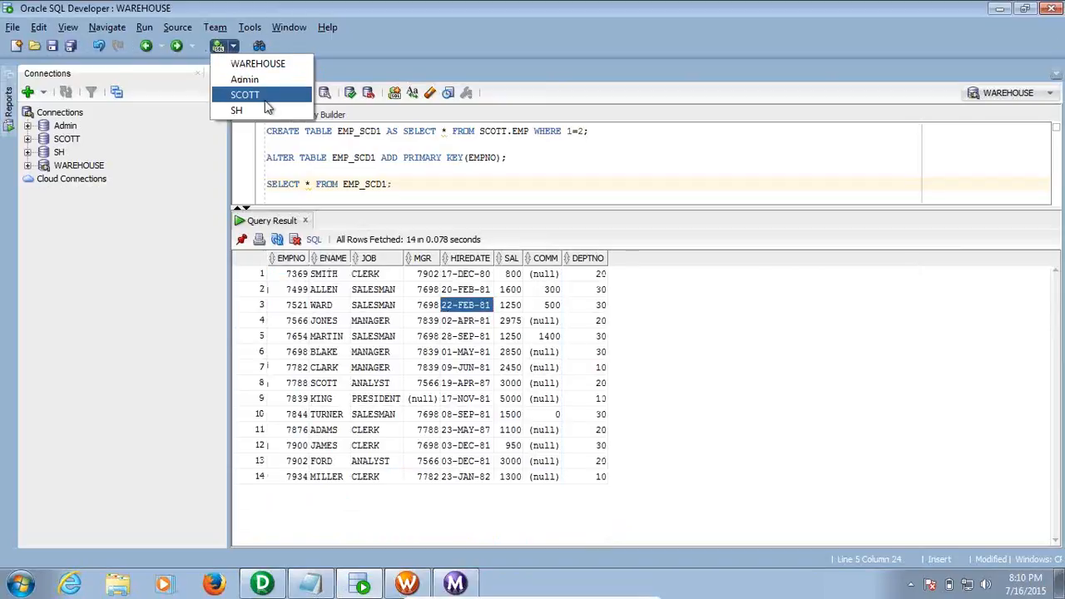
click(247, 94)
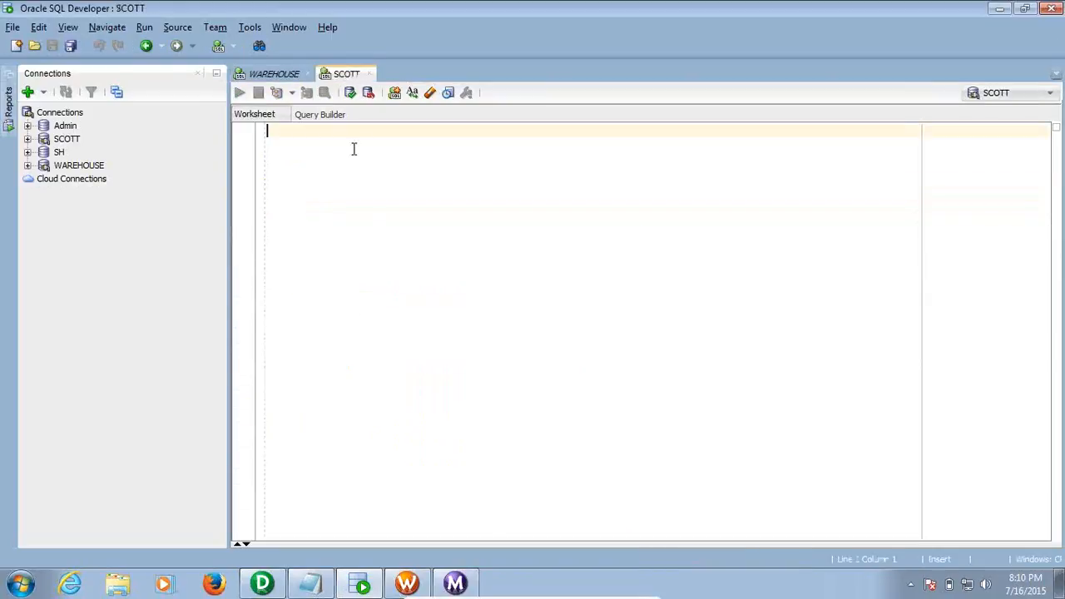
click(274, 74)
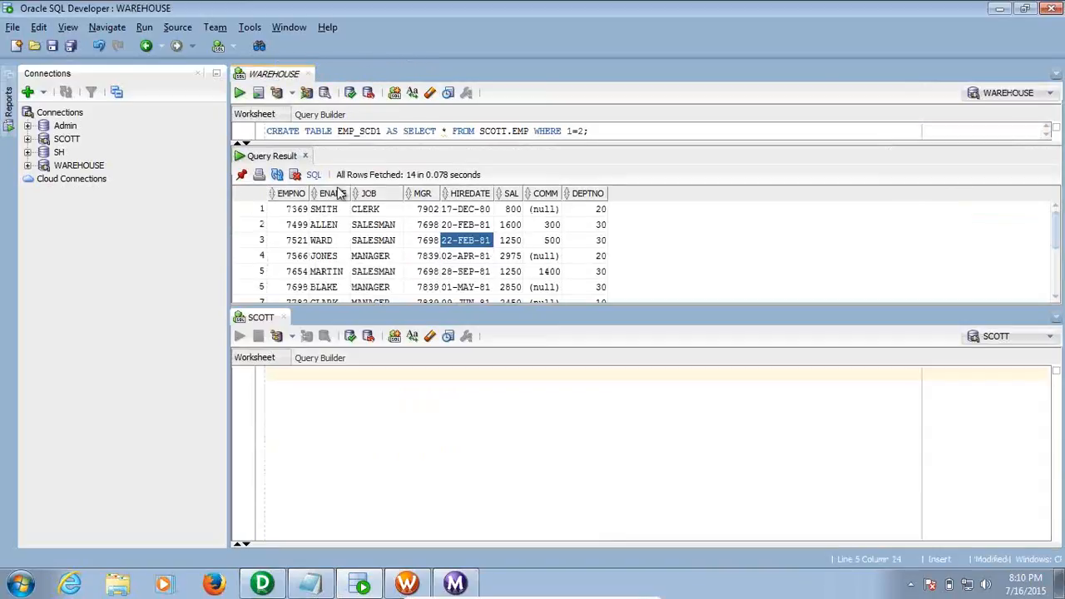
drag(270, 317, 356, 98)
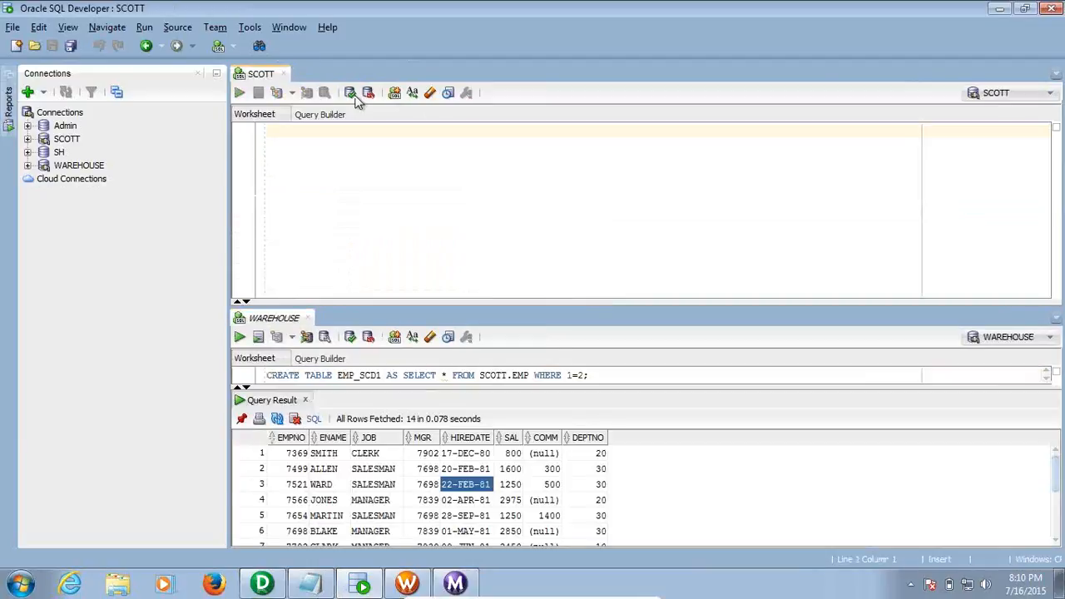
click(291, 318)
drag(323, 111, 312, 75)
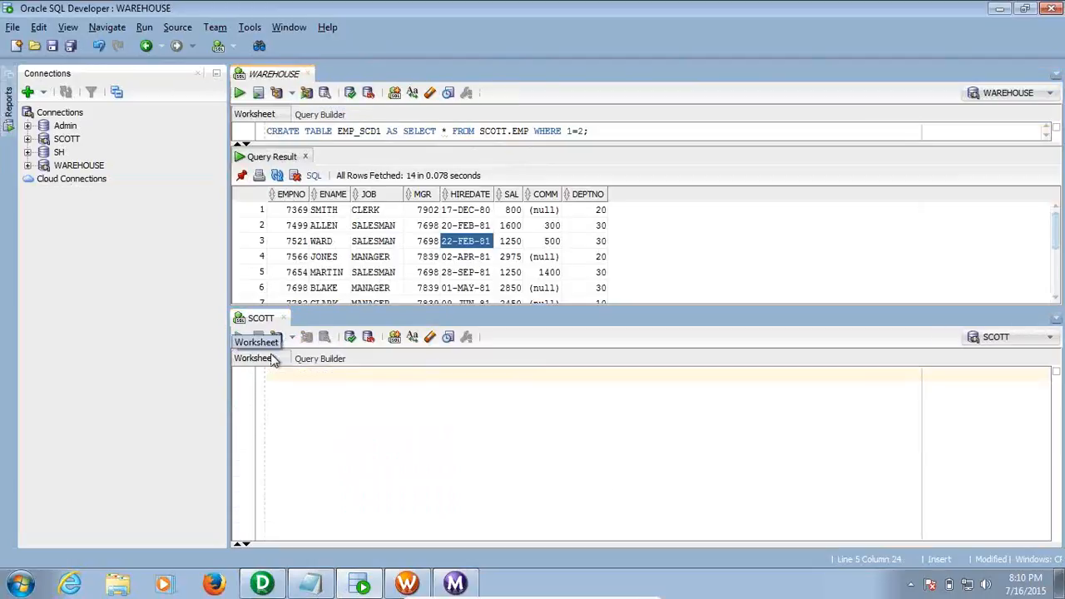
click(261, 319)
drag(261, 319, 371, 73)
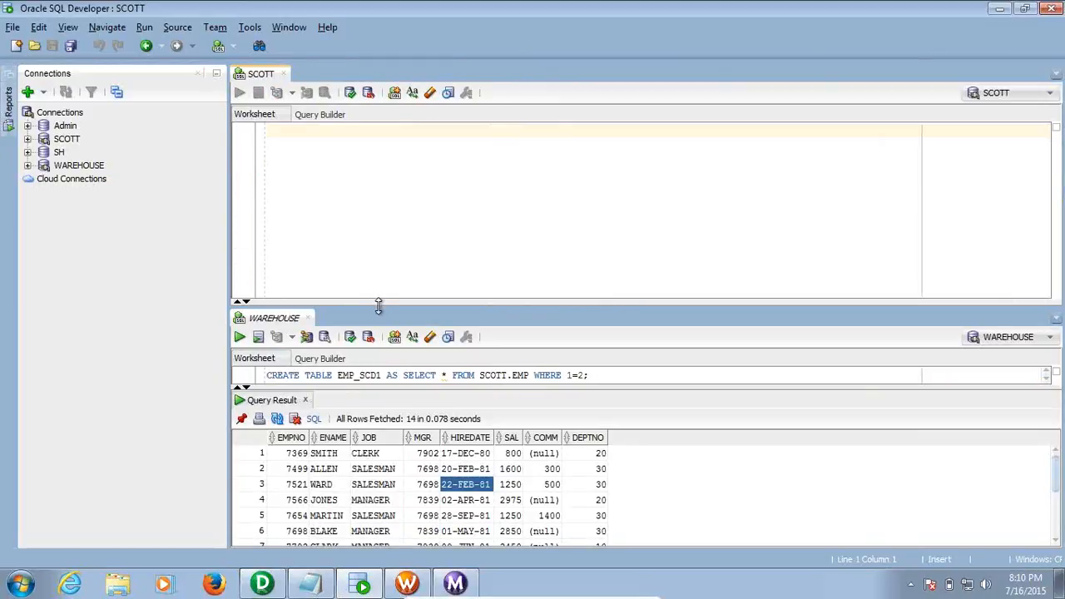
click(306, 401)
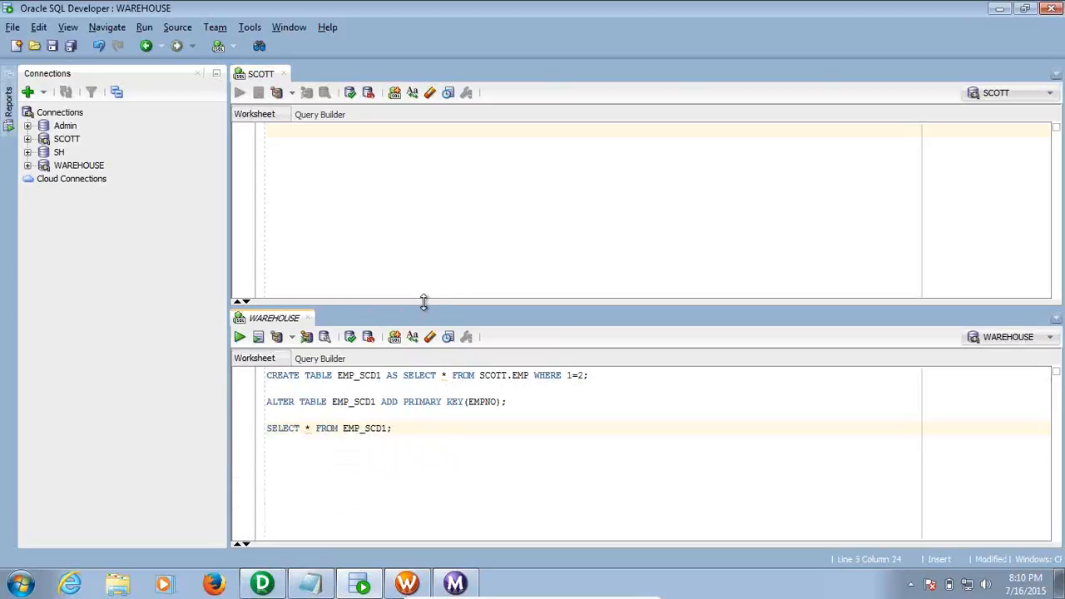
click(423, 275)
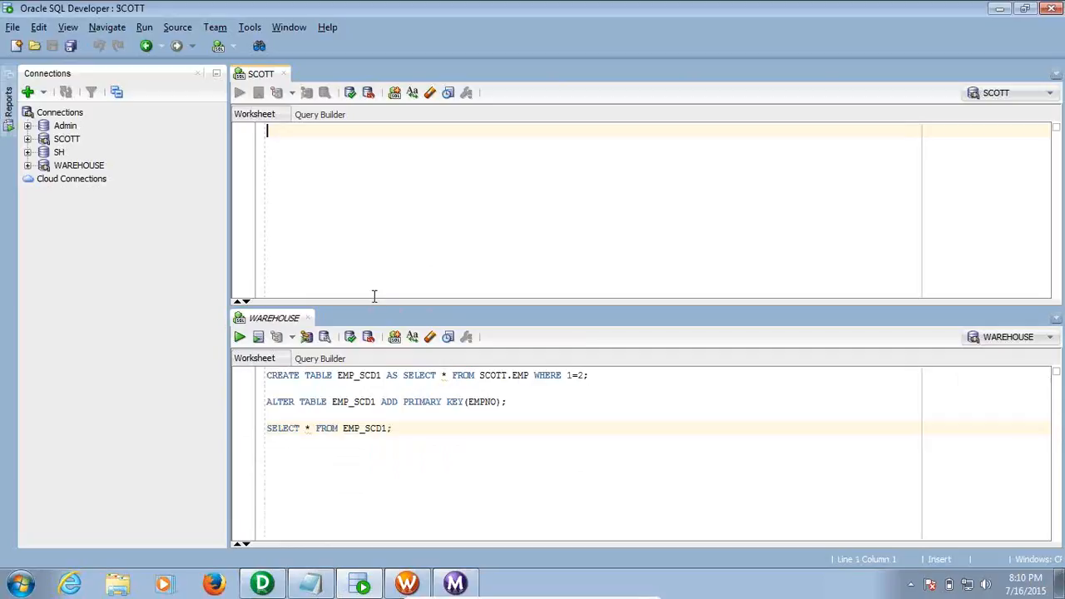
click(308, 318)
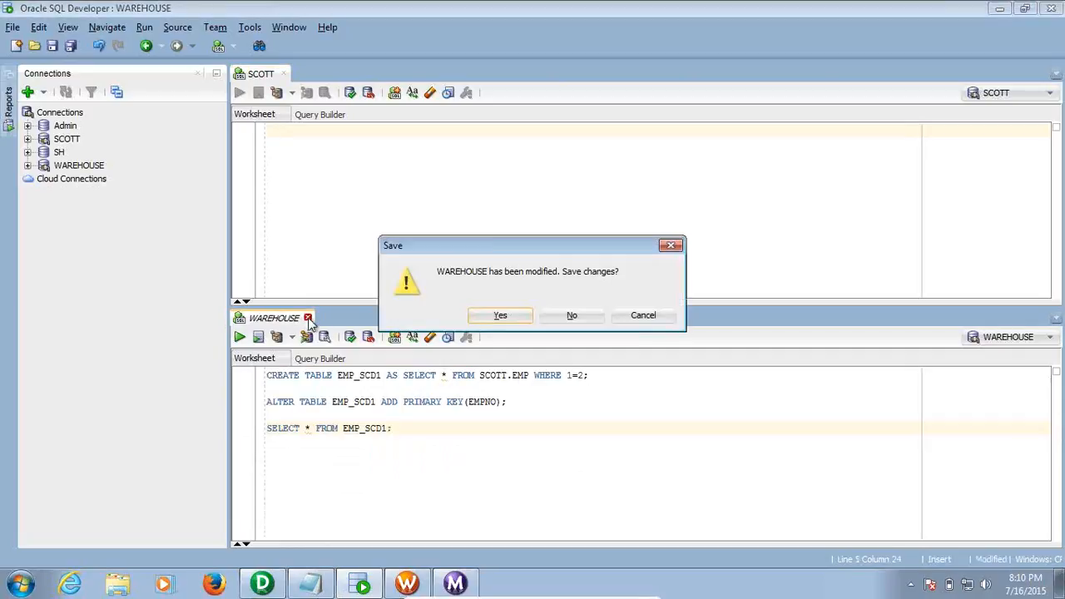
click(571, 317)
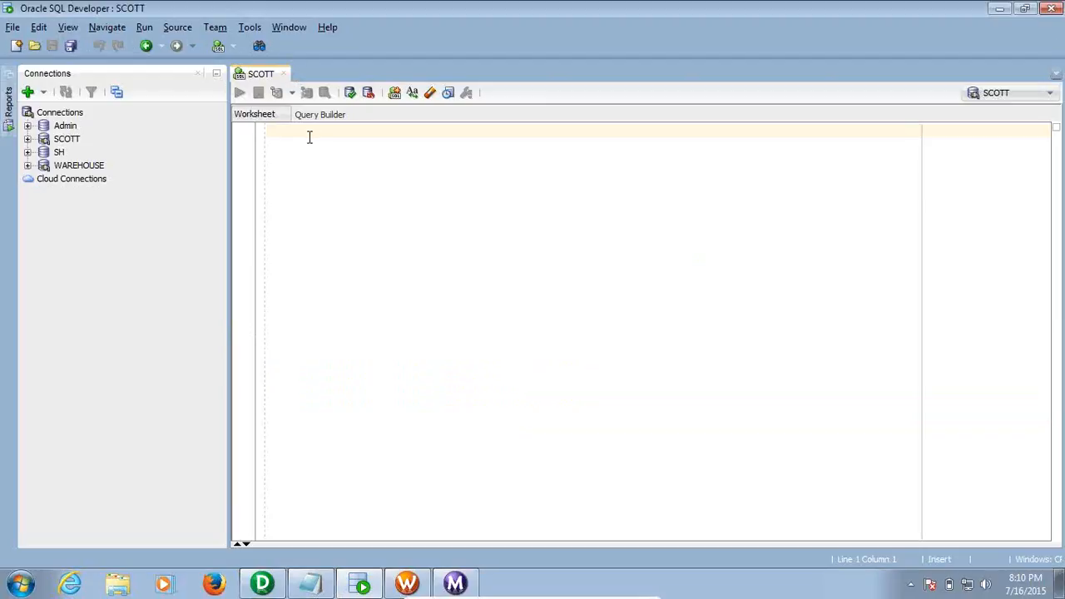
Run SELECT * FROM EMP; on SCOTT, showing SMITH at 800, and open a new WAREHOUSE worksheet
text(SE)
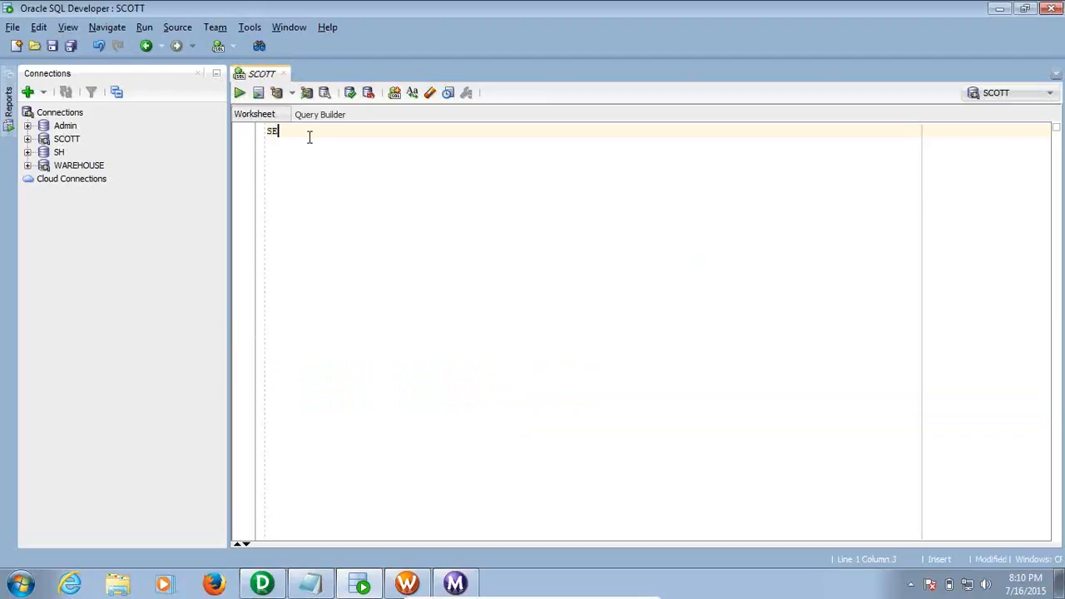
text(LECT * FR)
text(OM EMP;)
key(ctrl+Return)
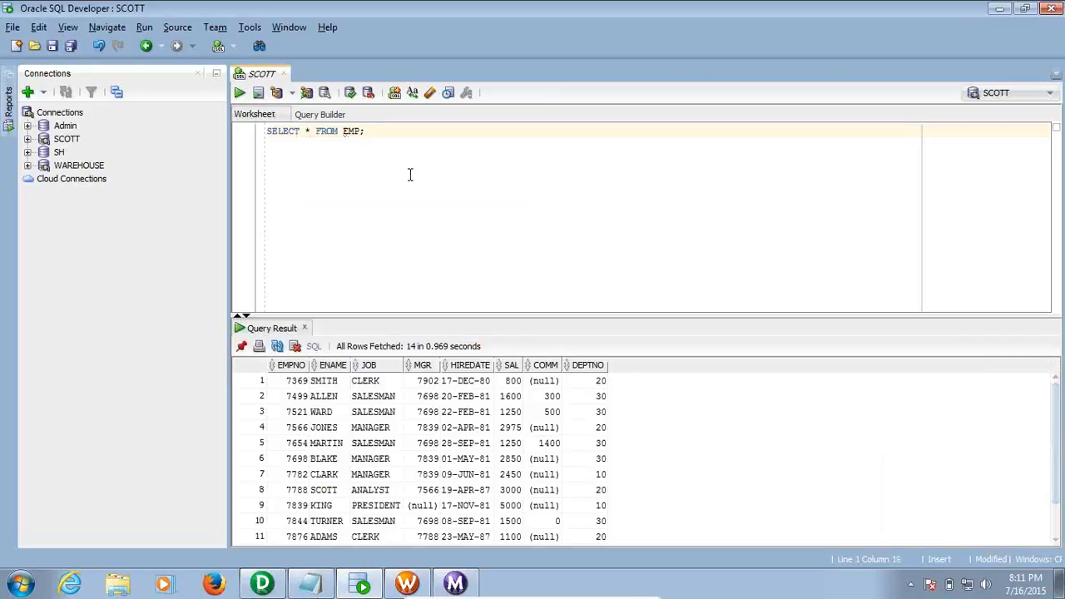
drag(647, 317, 645, 241)
click(330, 311)
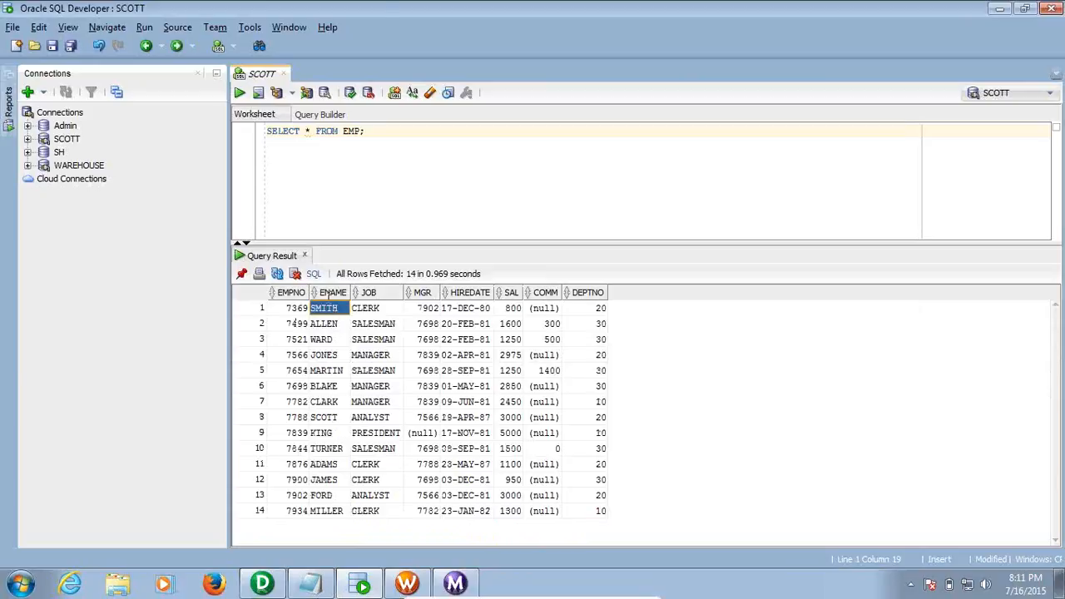
click(234, 46)
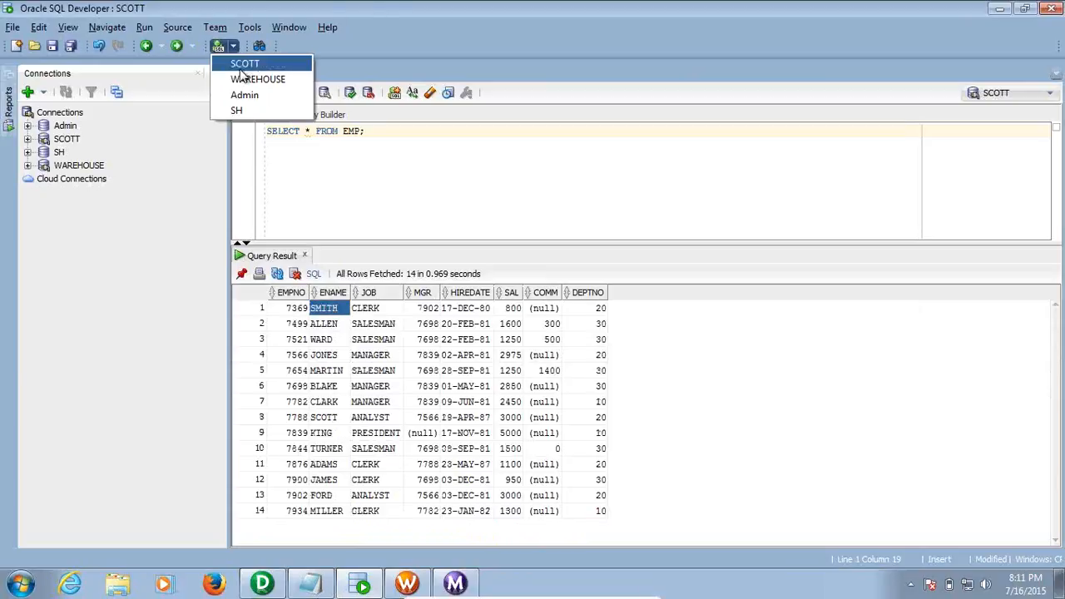
click(258, 80)
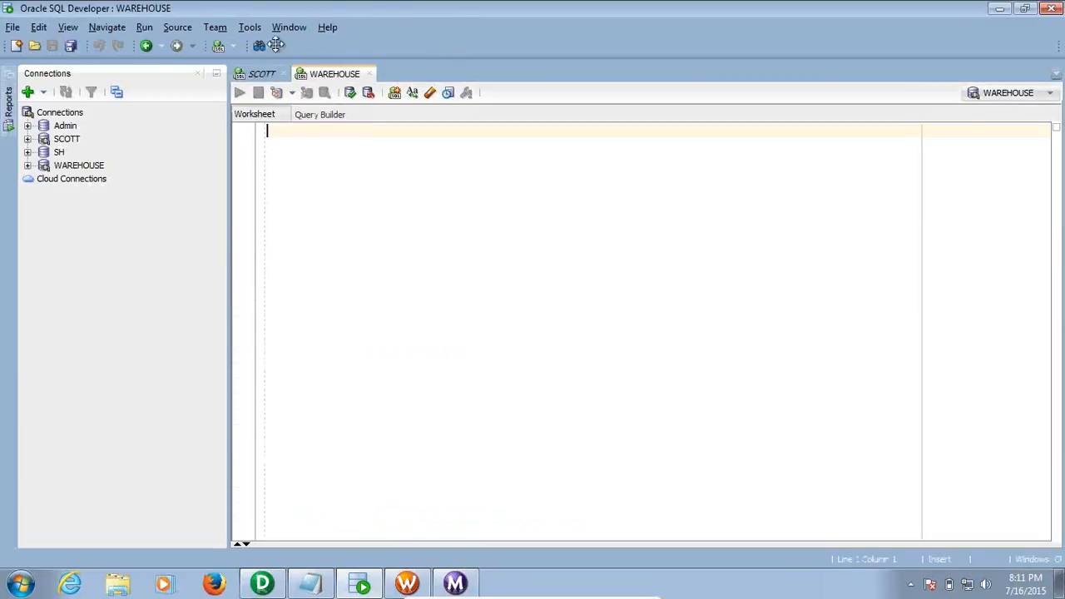
Copy the EMP query into the WAREHOUSE worksheet, retarget it to EMP_SCD1, and run it for 14 rows
click(264, 73)
click(310, 76)
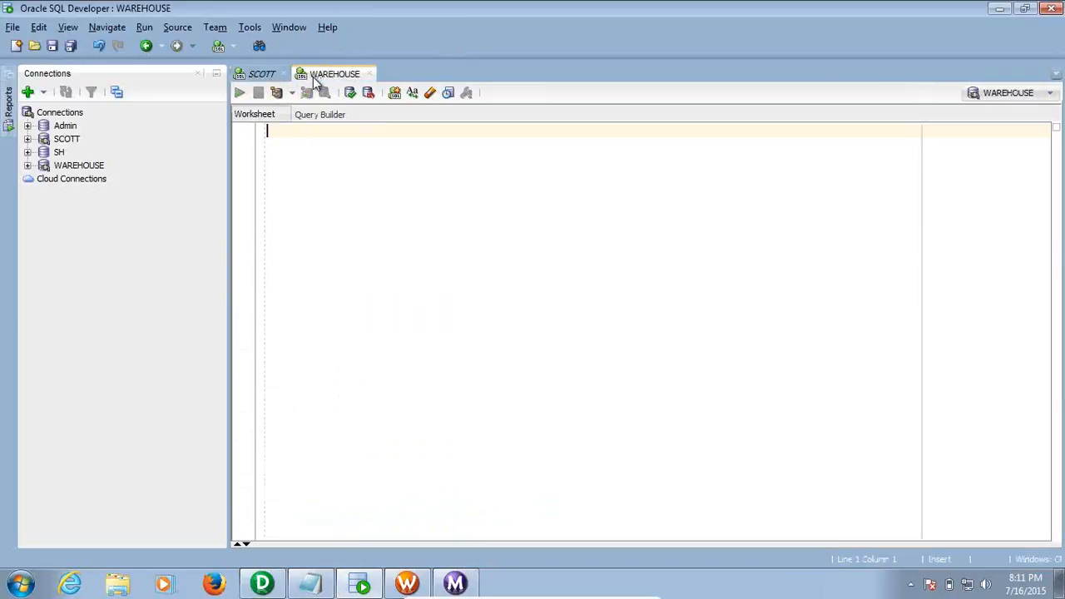
click(270, 75)
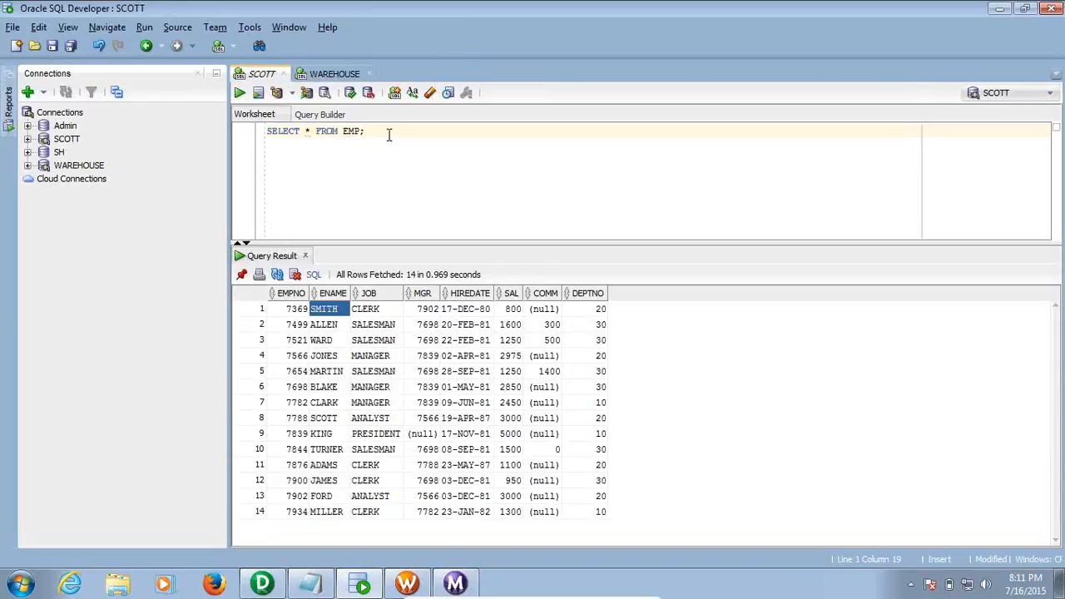
triple_click(301, 133)
key(ctrl+c)
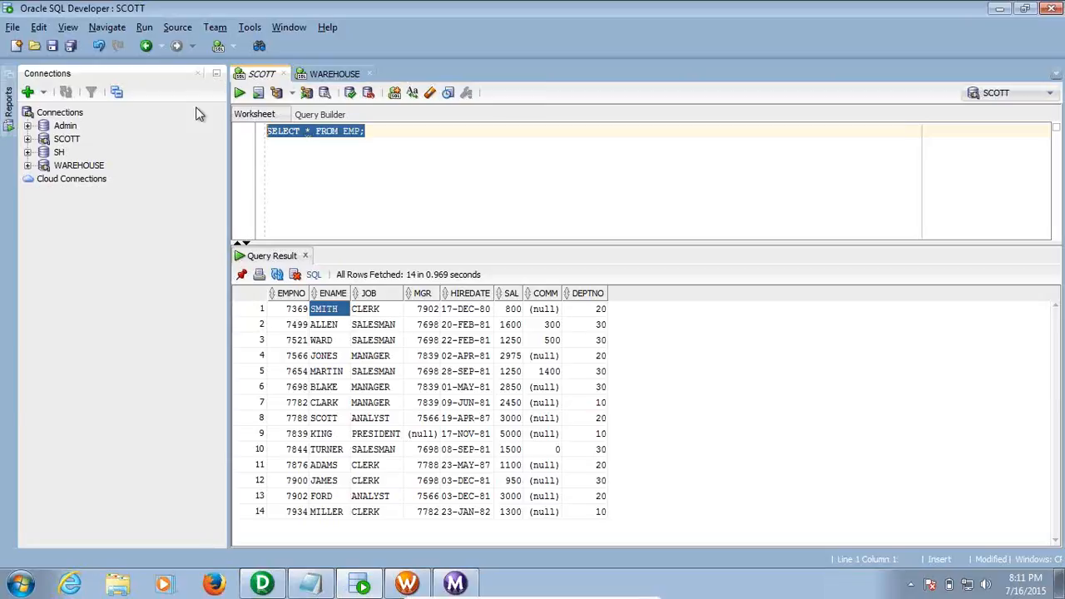
click(332, 73)
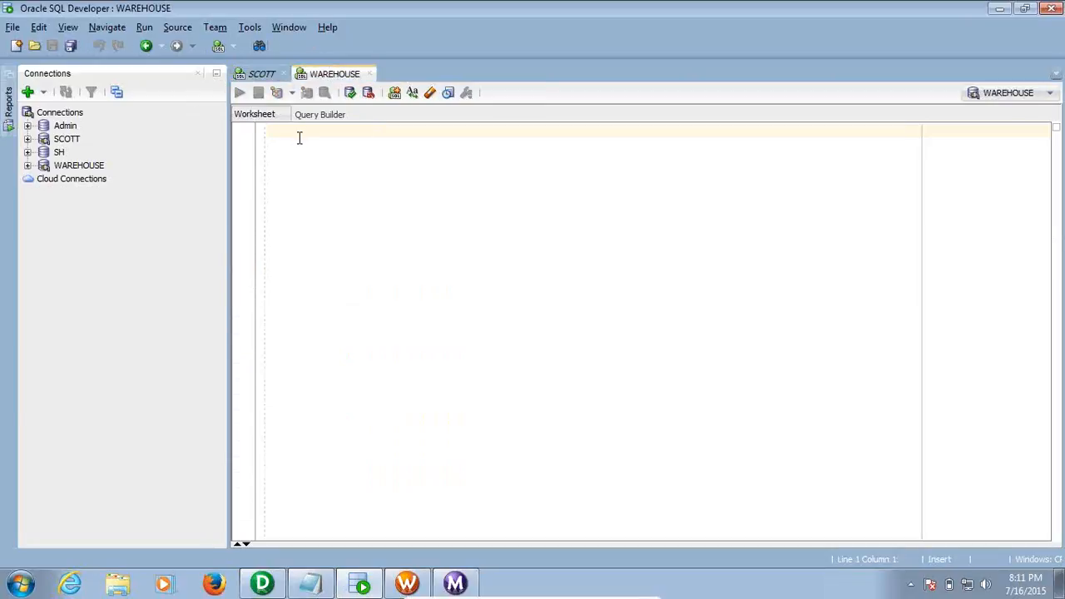
key(ctrl+v)
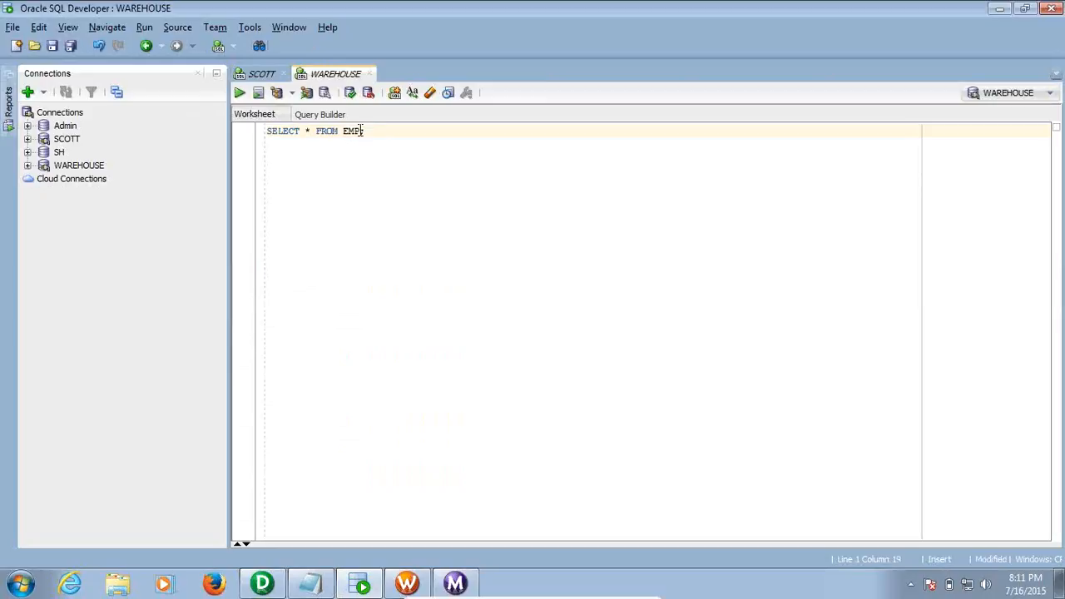
text(_SCO)
click(239, 93)
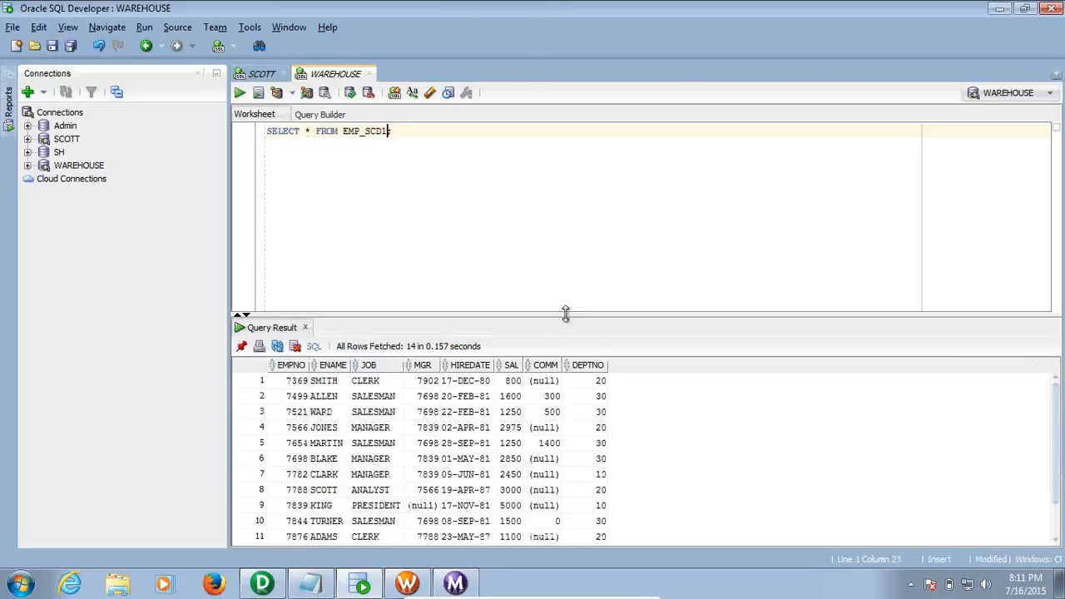
drag(565, 316, 562, 262)
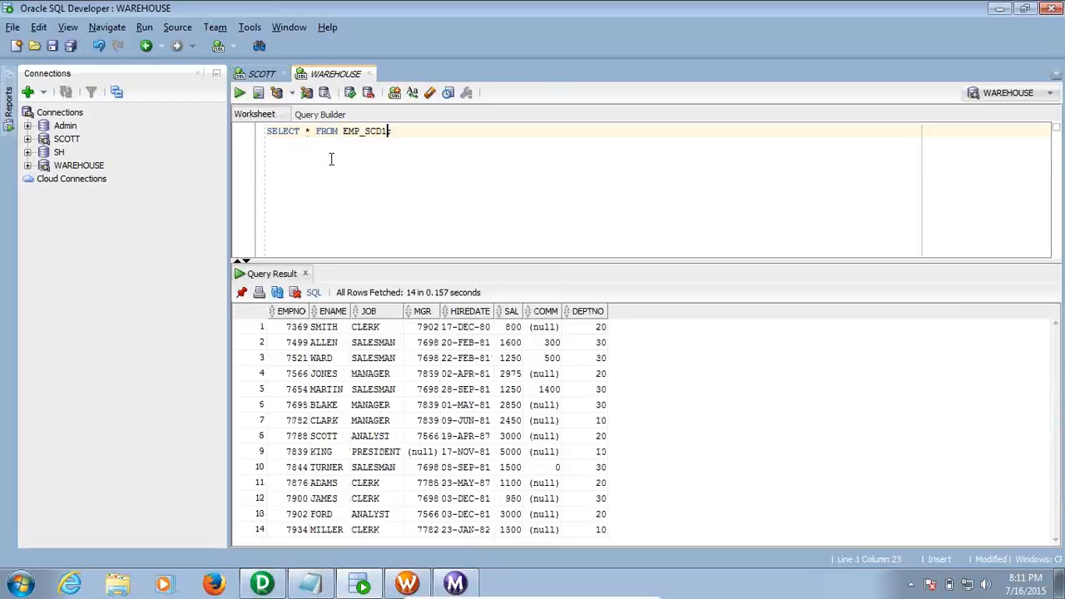
Compare SMITH's row (7369) in EMP and EMP_SCD1, both showing salary 800
click(263, 75)
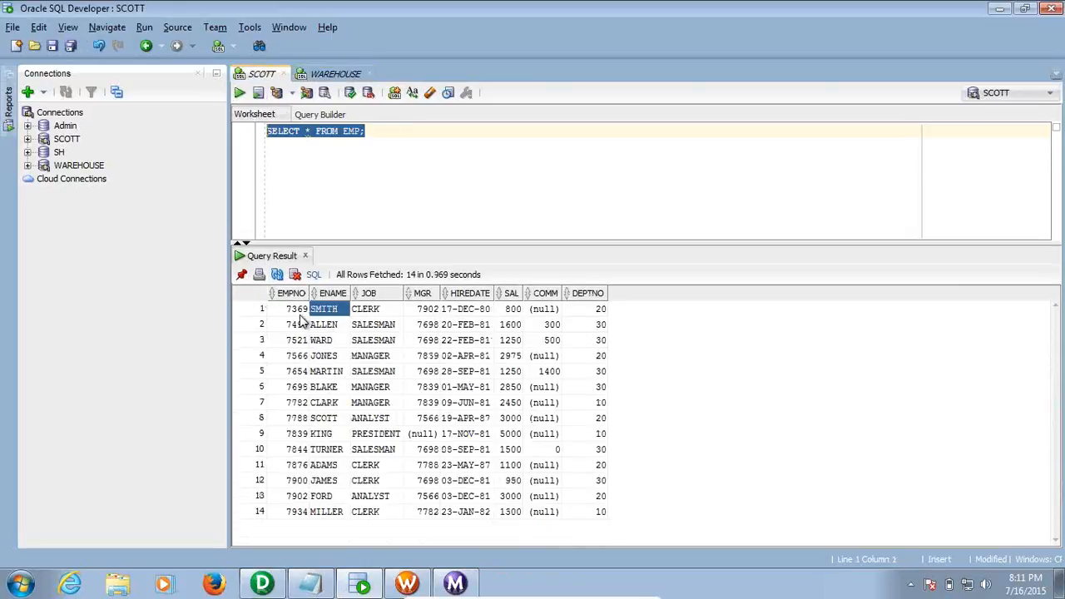
click(297, 313)
click(327, 312)
click(364, 312)
click(337, 74)
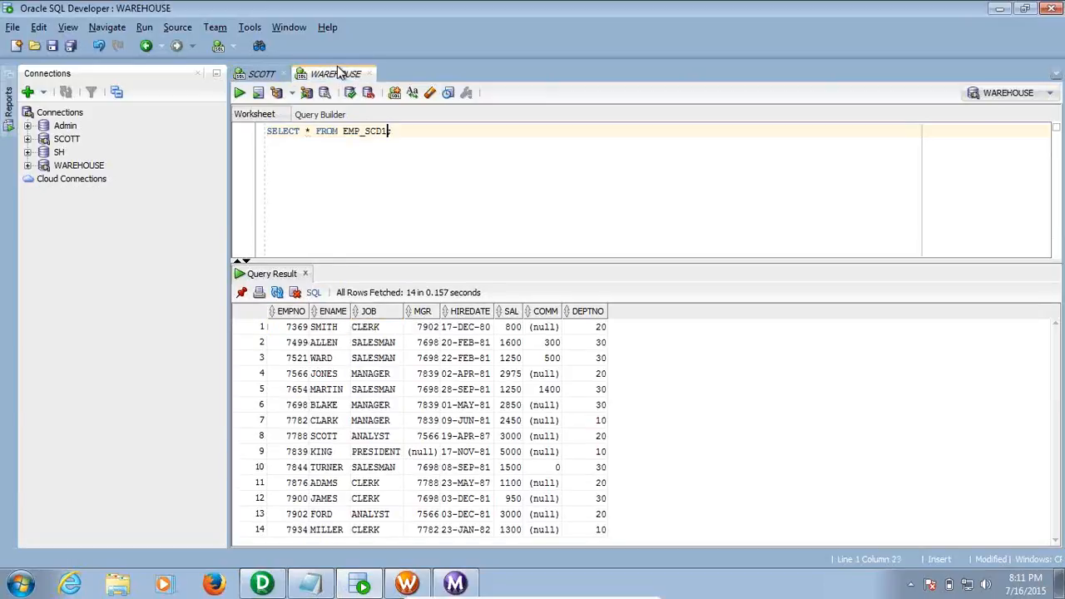
click(261, 73)
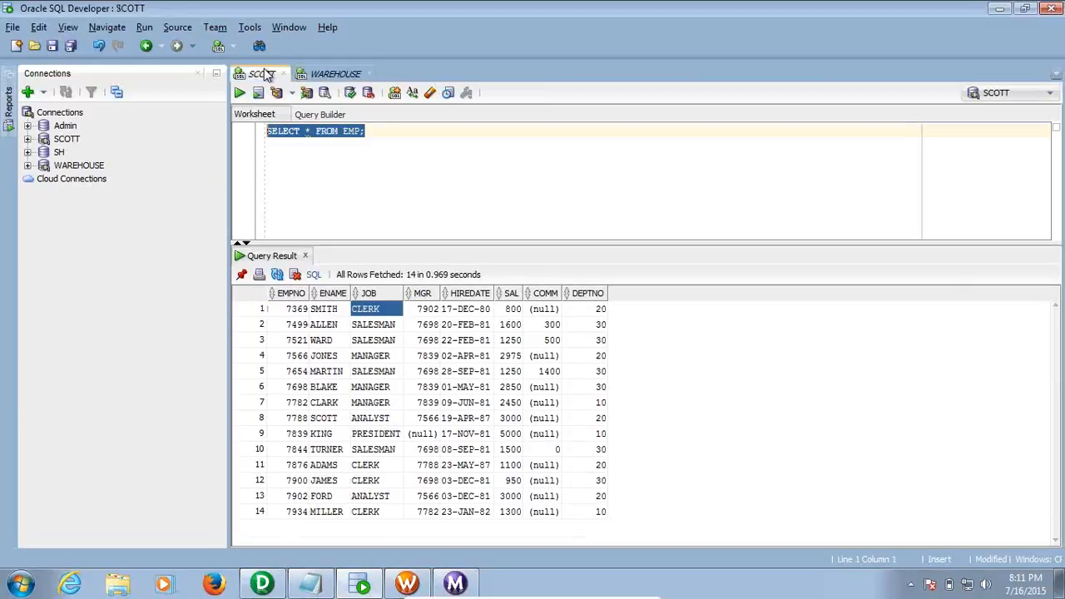
click(509, 324)
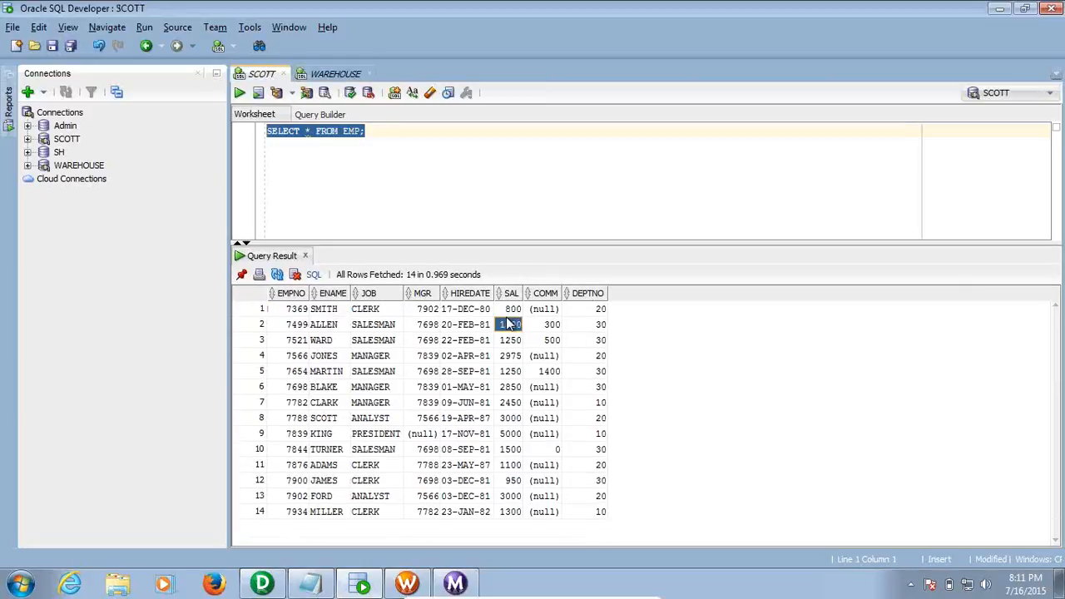
click(510, 308)
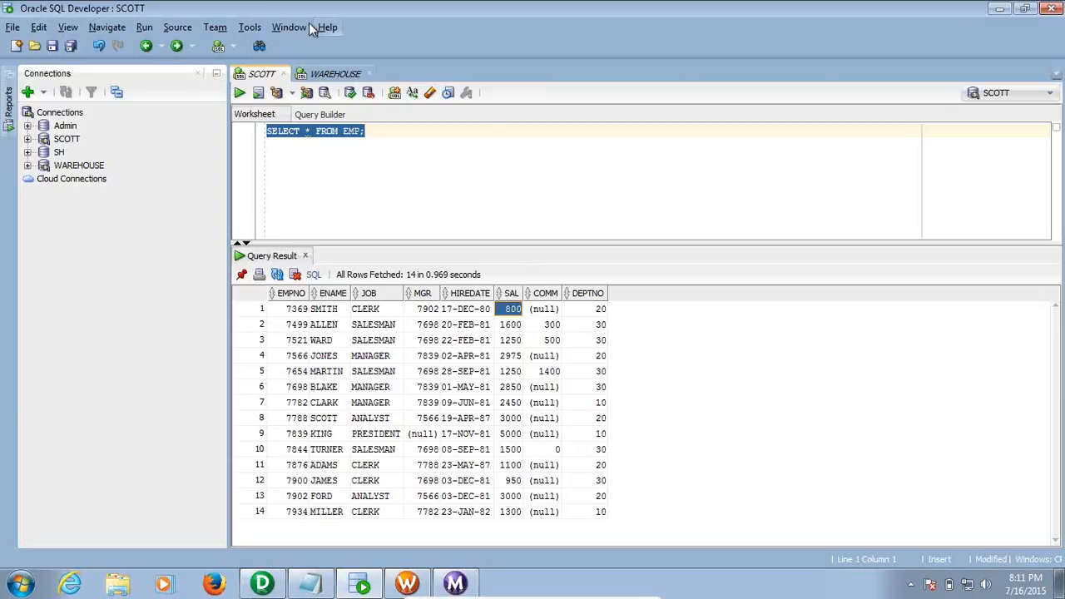
click(332, 72)
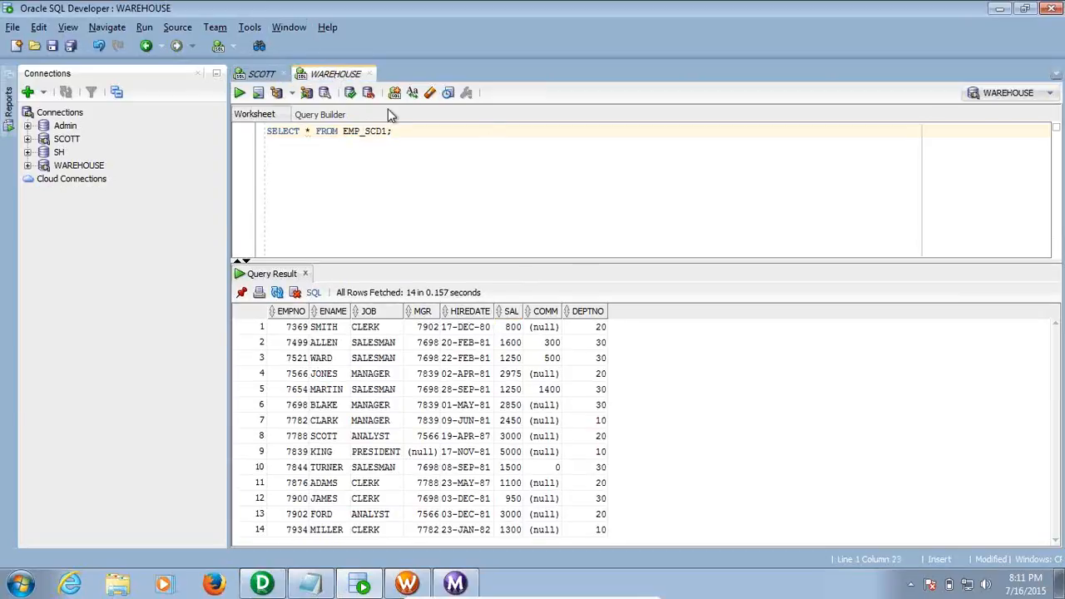
click(512, 326)
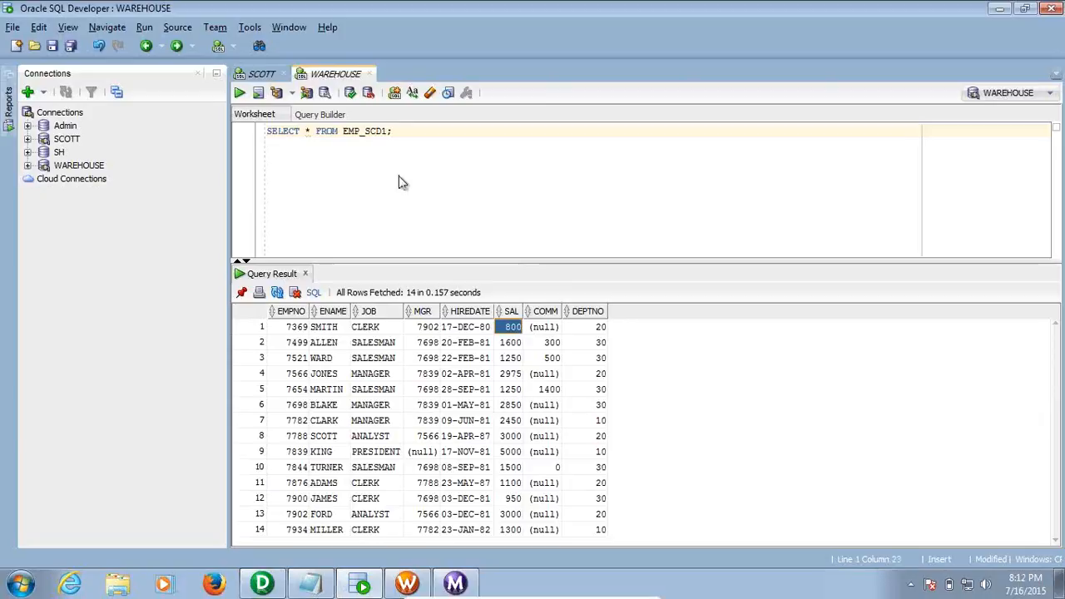
click(256, 74)
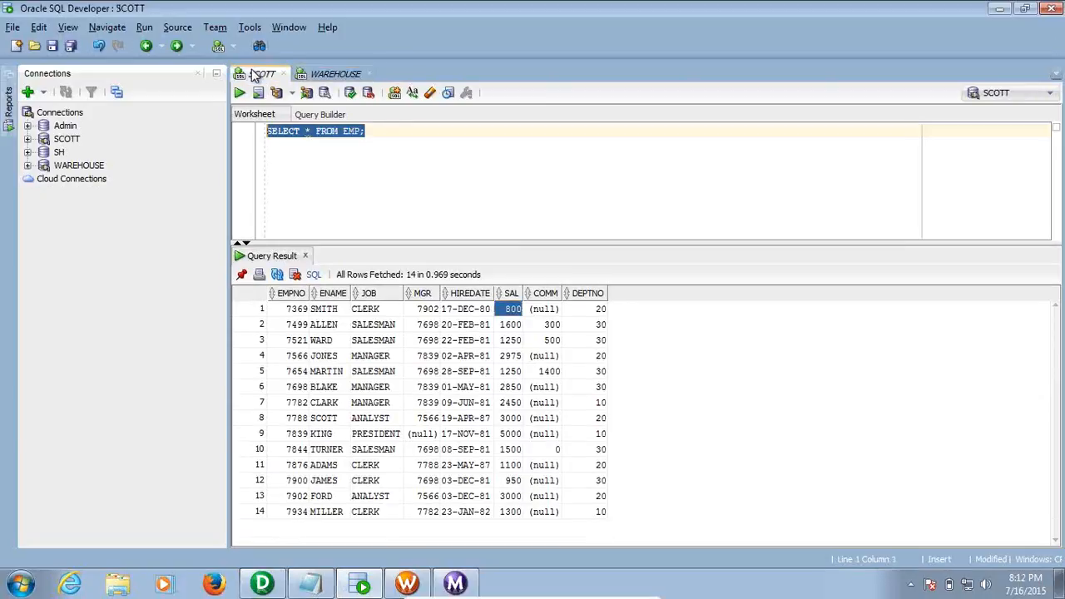
Open SCOTT's EMP table from the Connections tree and show its Data tab
click(28, 139)
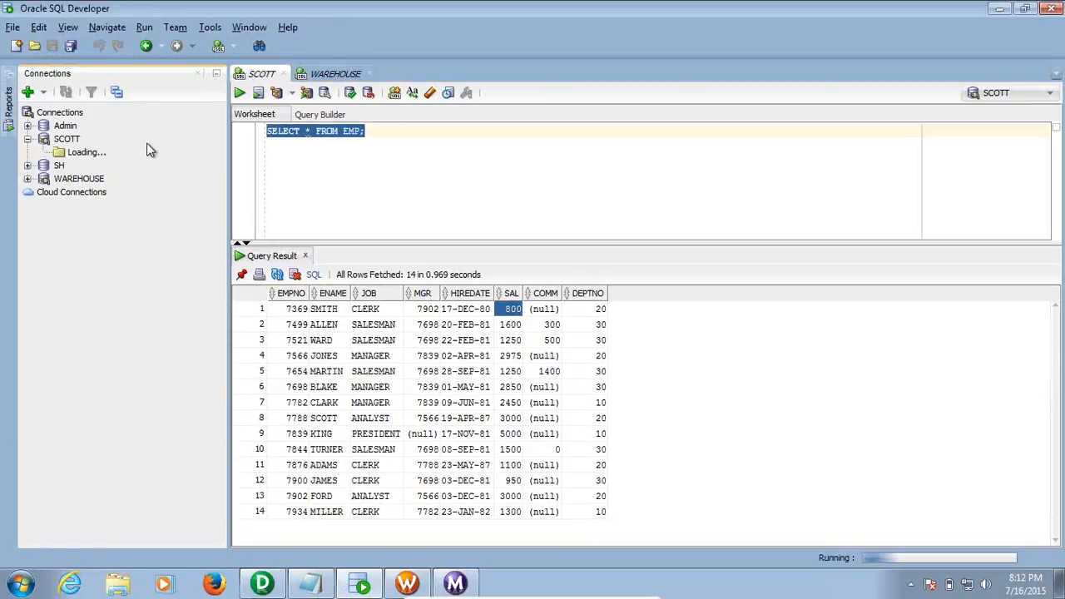
click(43, 152)
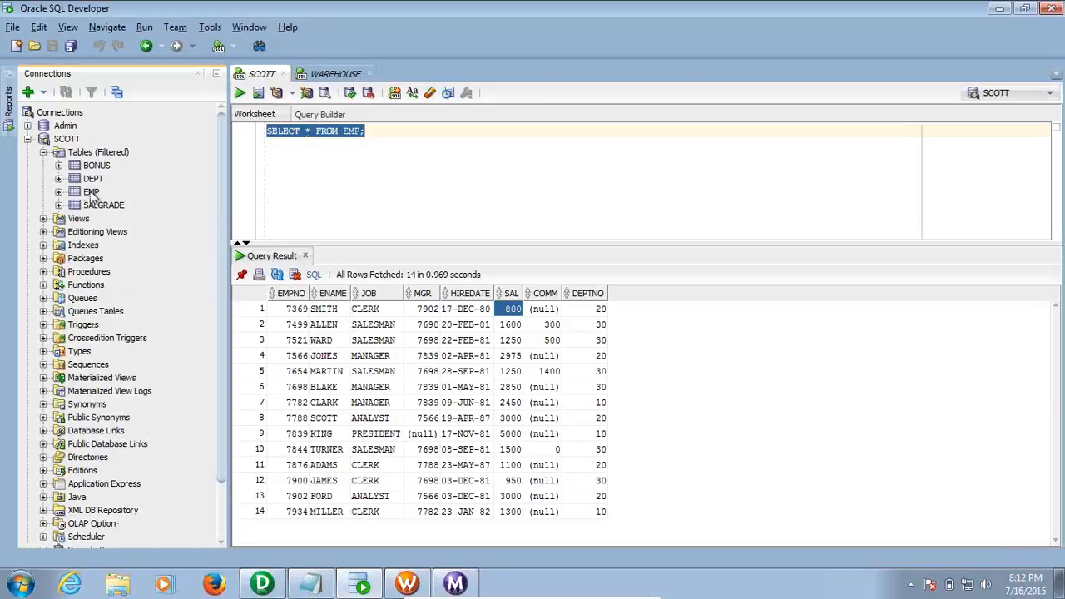
click(92, 193)
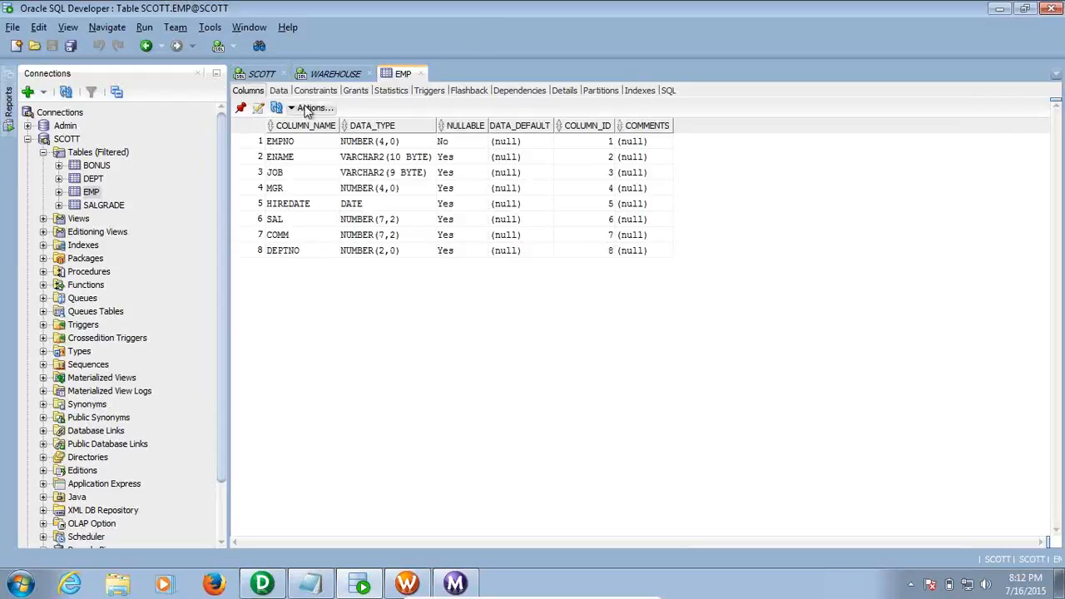
click(278, 90)
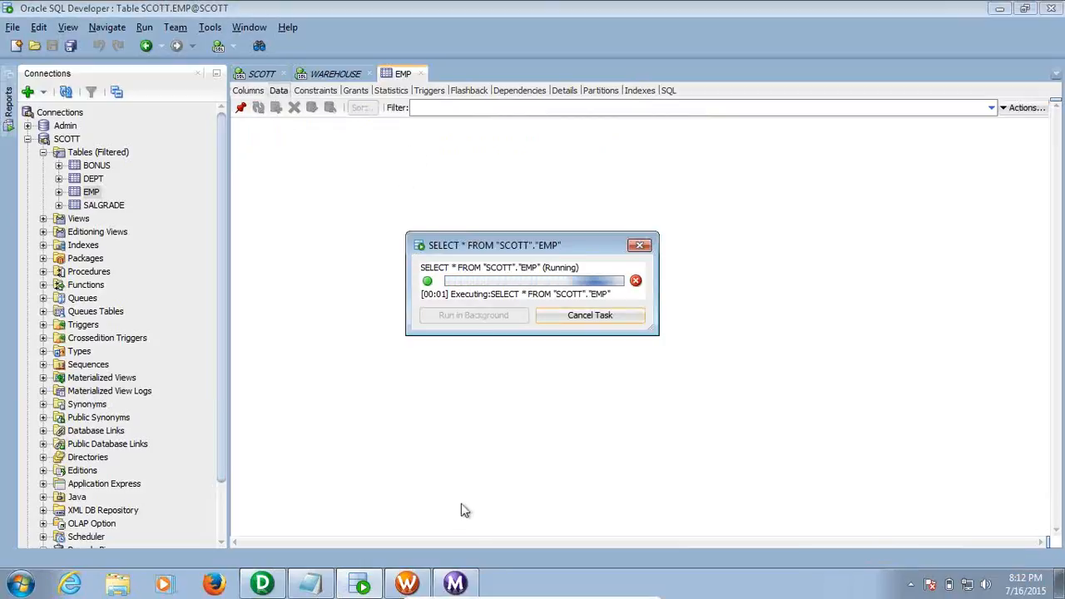
click(613, 589)
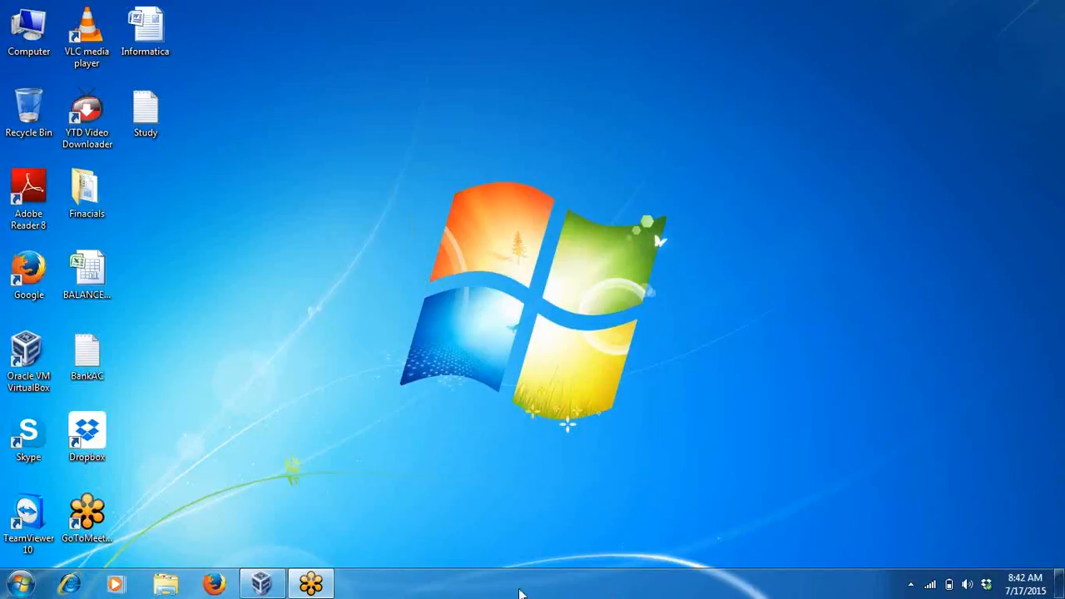
click(261, 583)
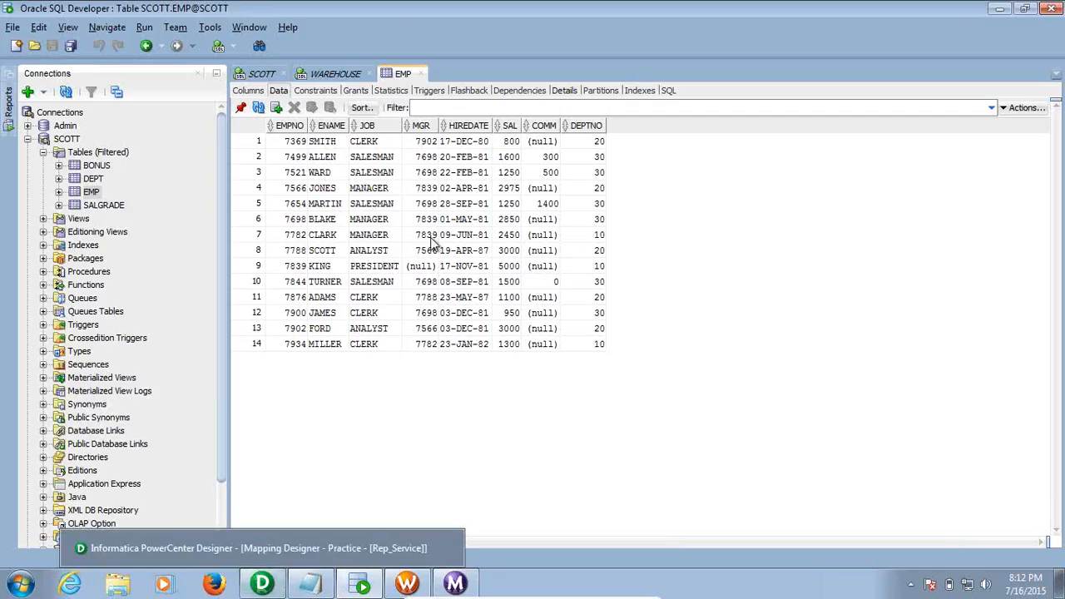
Change SMITH's salary from 800 to 1000, commit it, and close the EMP tab
double_click(334, 143)
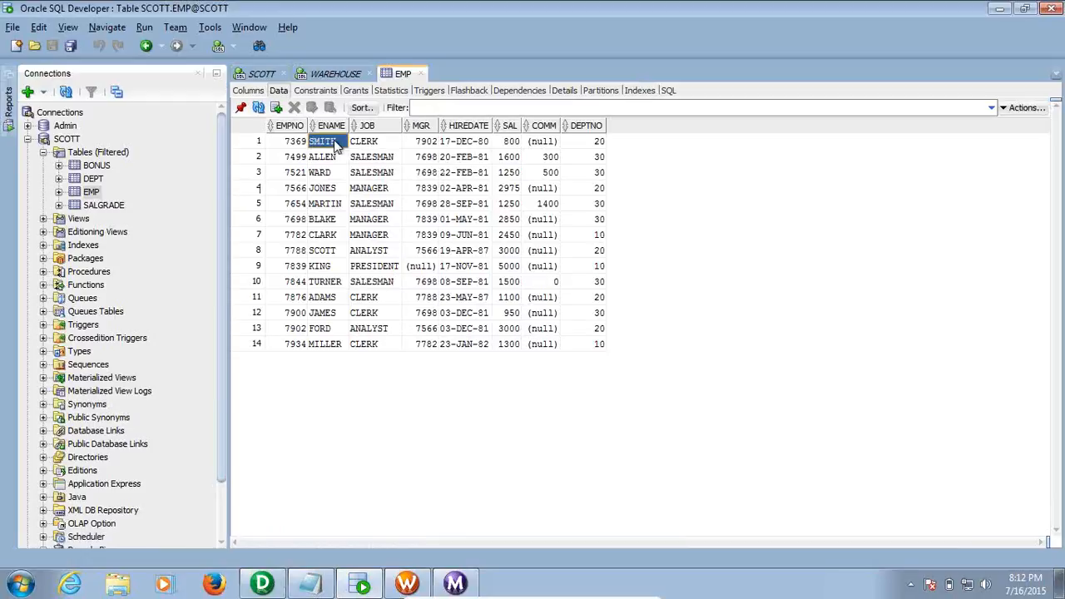
double_click(509, 141)
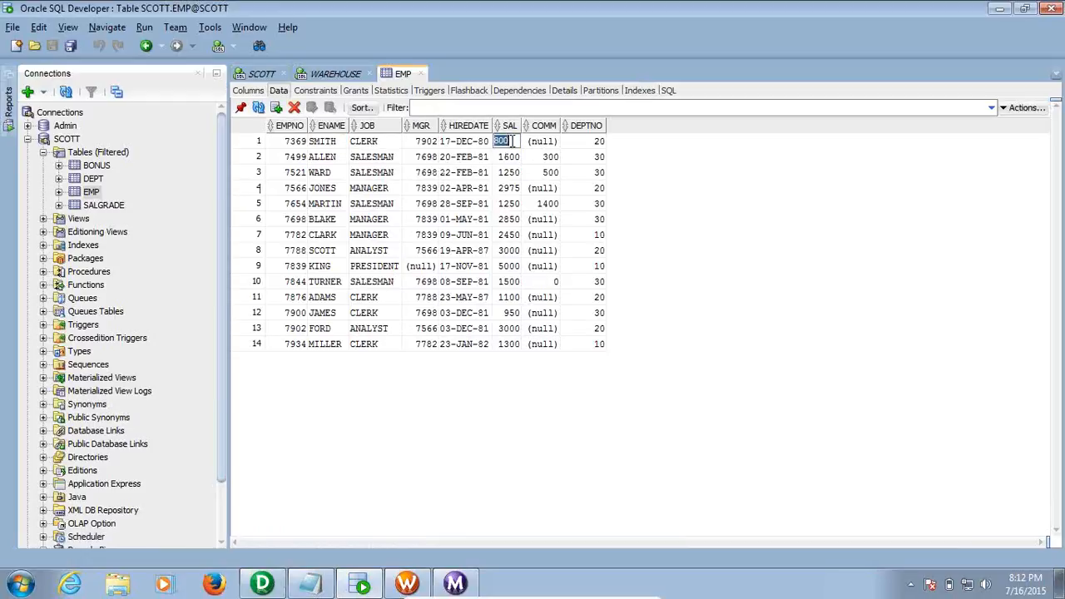
text(1000)
click(360, 143)
click(313, 110)
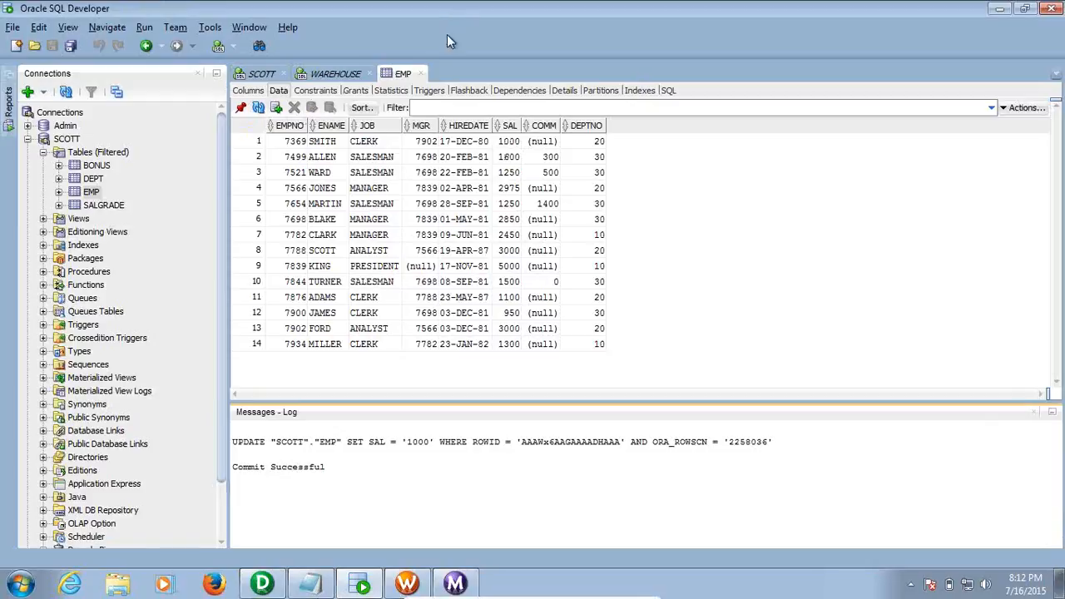
click(422, 75)
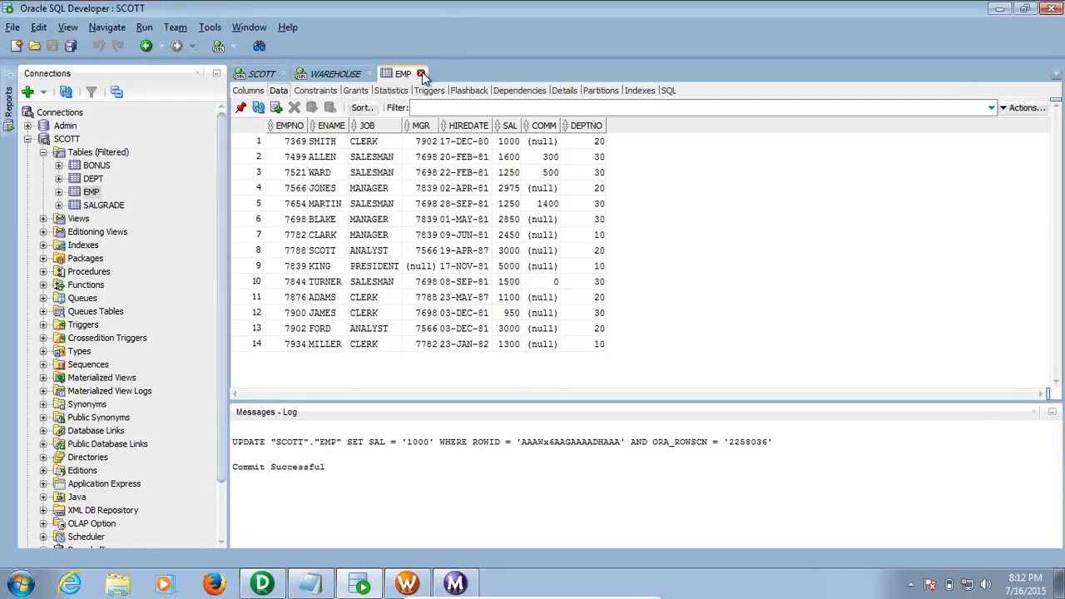
click(423, 75)
Close the Messages log and rerun both queries: EMP shows SMITH at 1000, EMP_SCD1 still 800
click(287, 420)
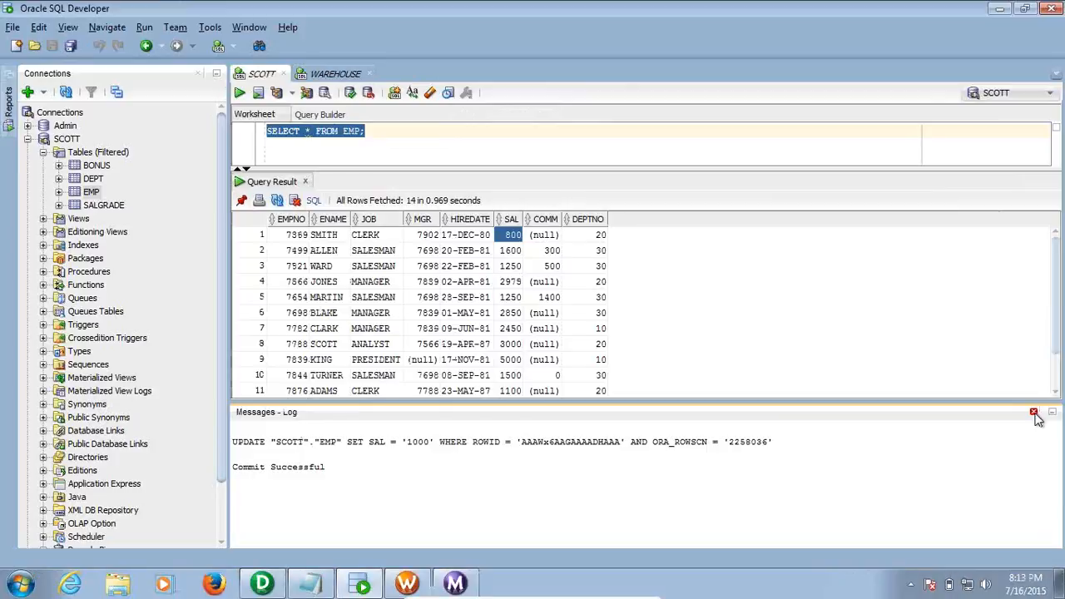
click(1034, 412)
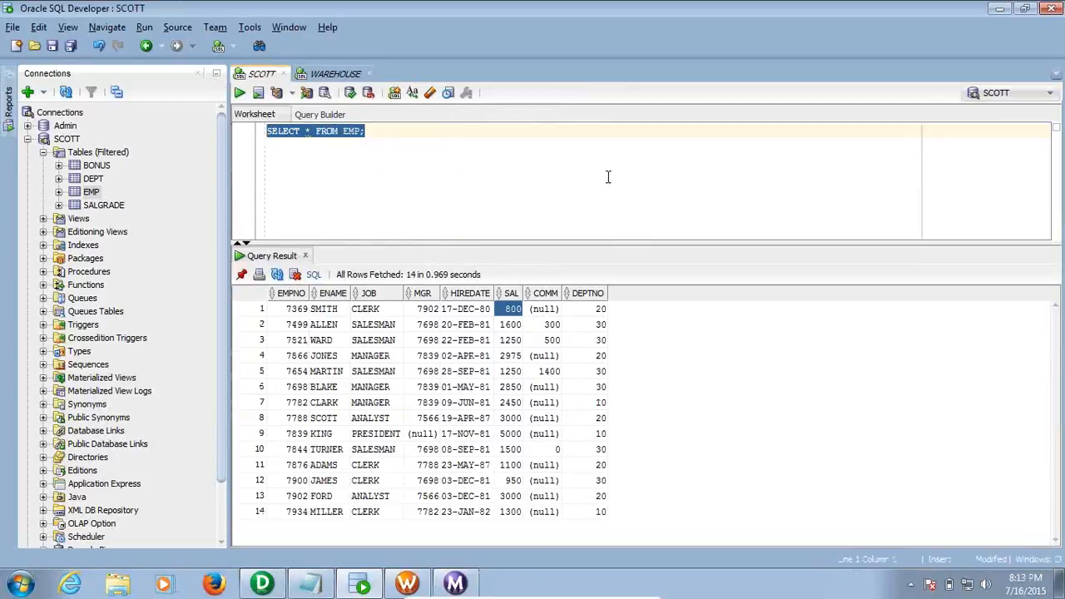
key(ctrl+Return)
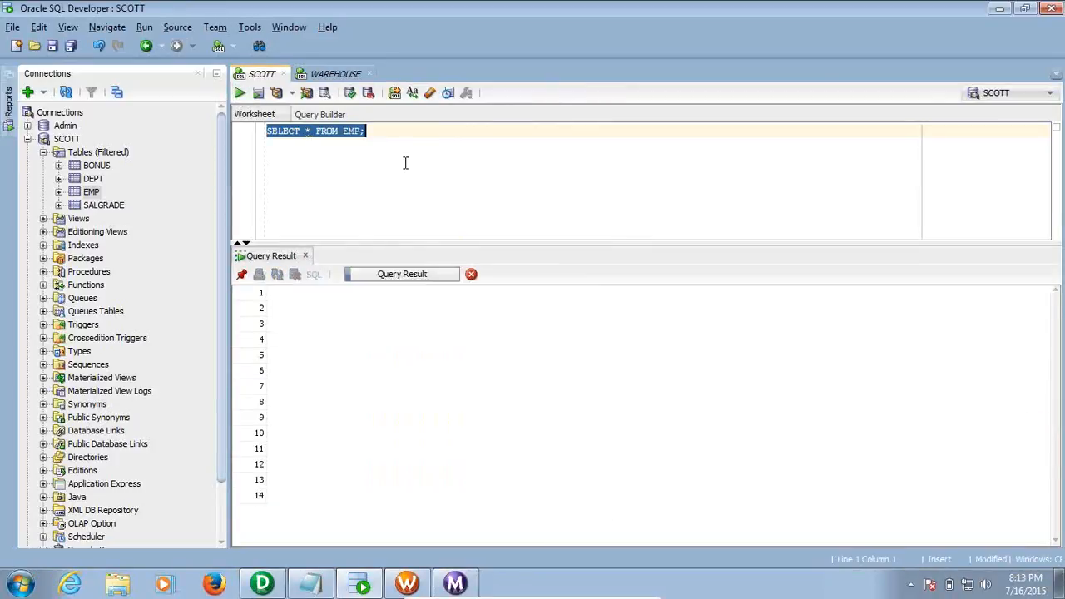
click(503, 311)
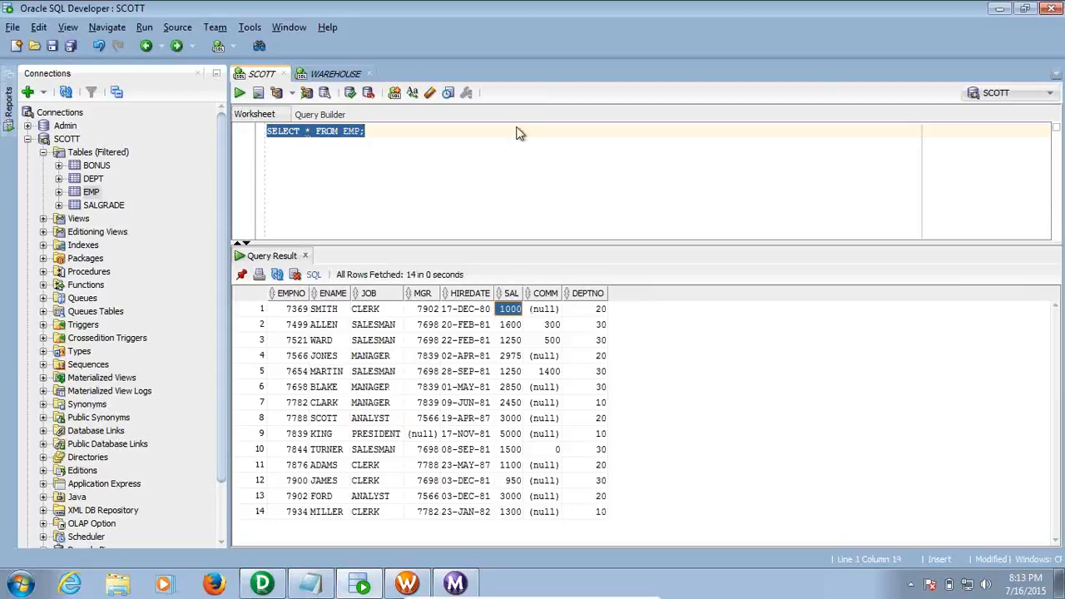
click(341, 75)
click(405, 123)
click(239, 92)
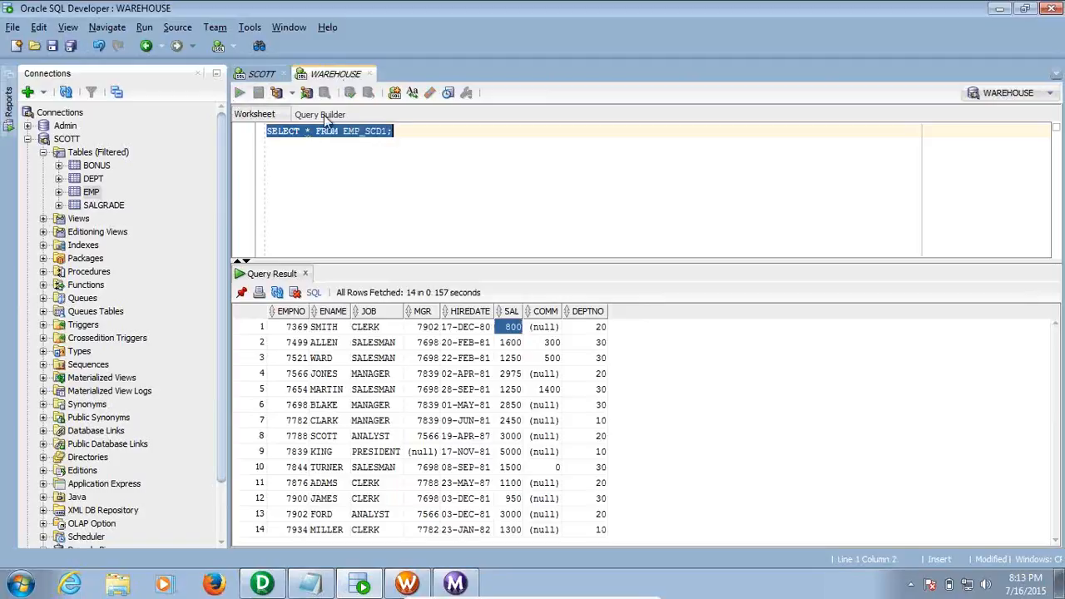
click(511, 327)
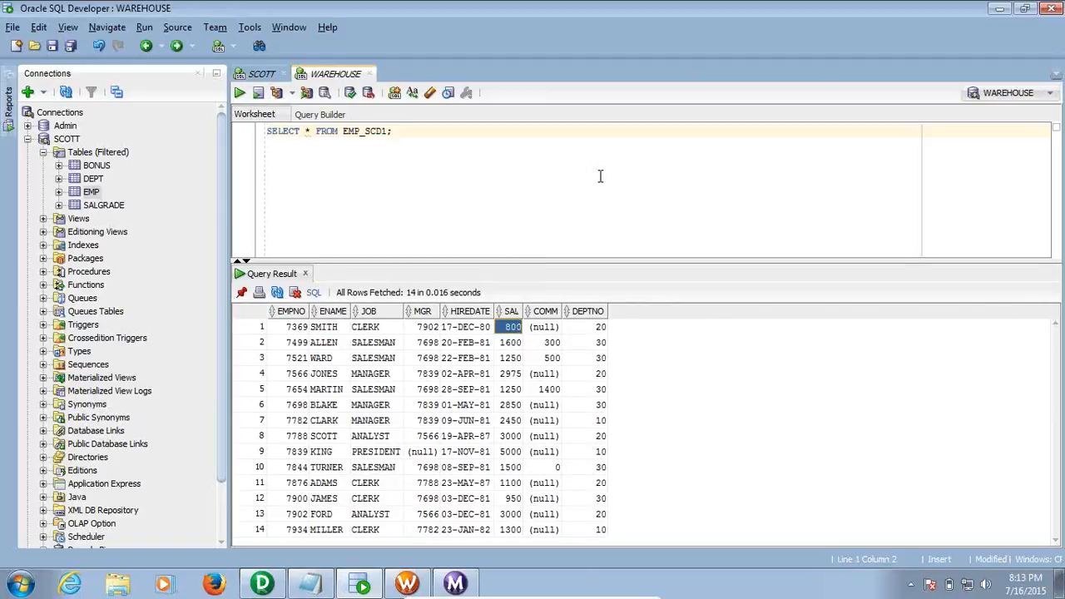
Rerun Wf_emp_scd1 from Workflow Manager, confirm Succeeded in the Monitor, and return to SQL Developer
click(495, 135)
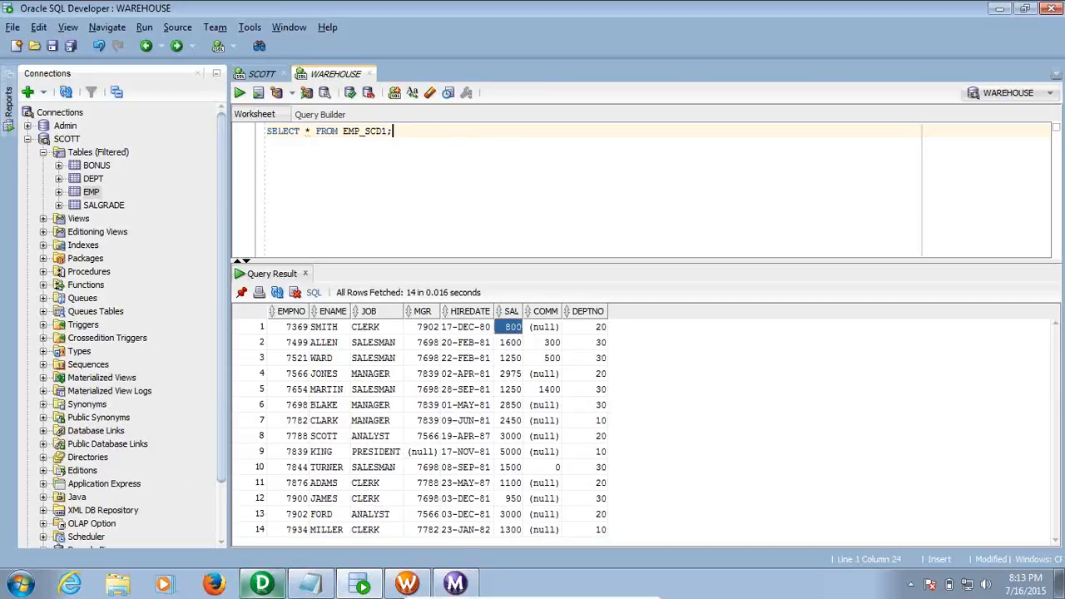
mouse_move(277, 588)
click(407, 582)
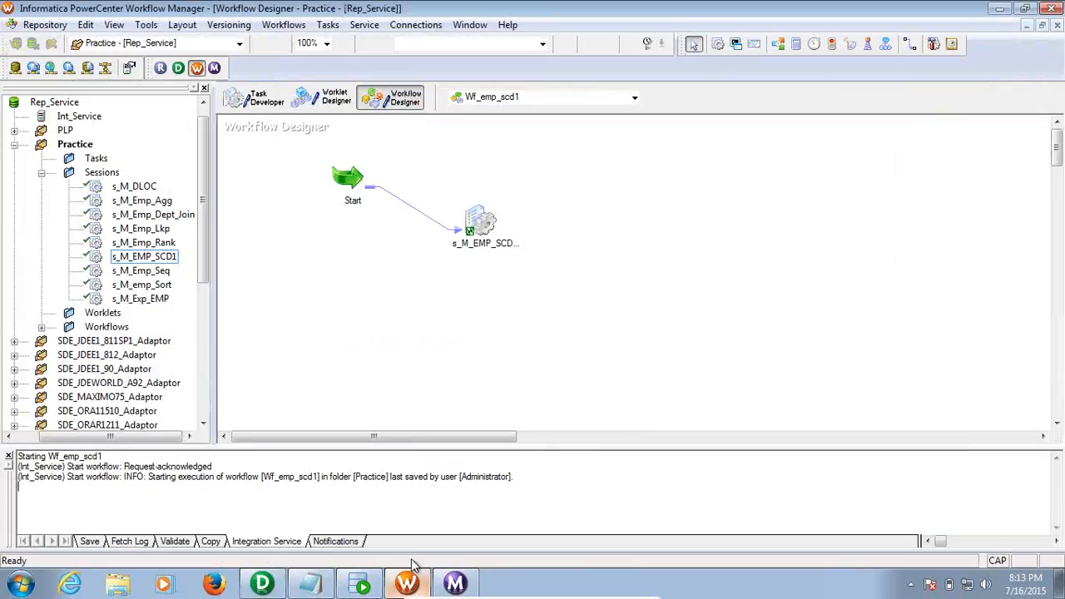
click(647, 43)
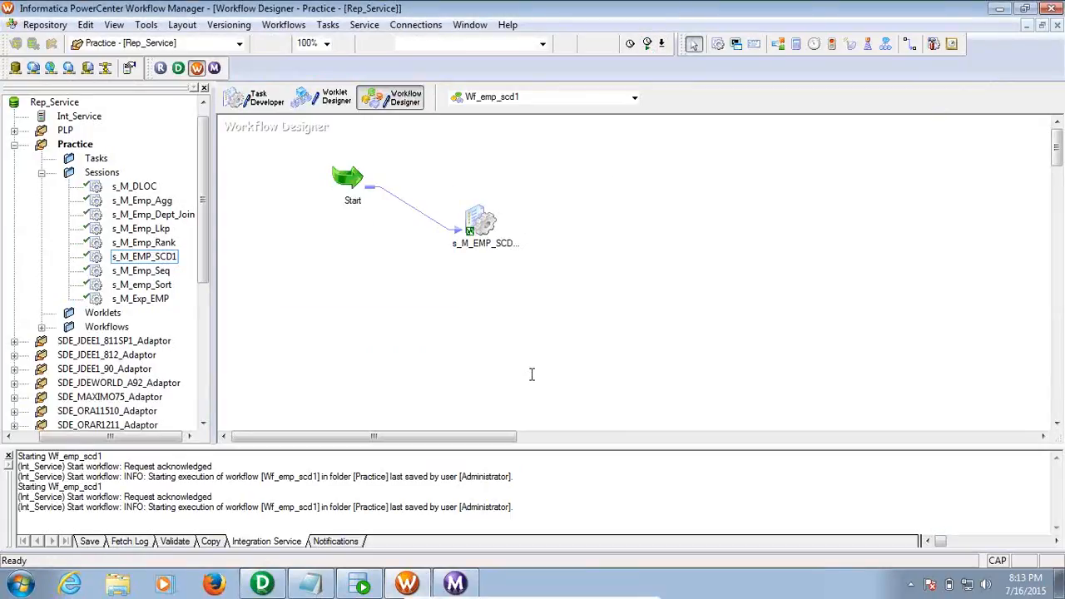
click(456, 583)
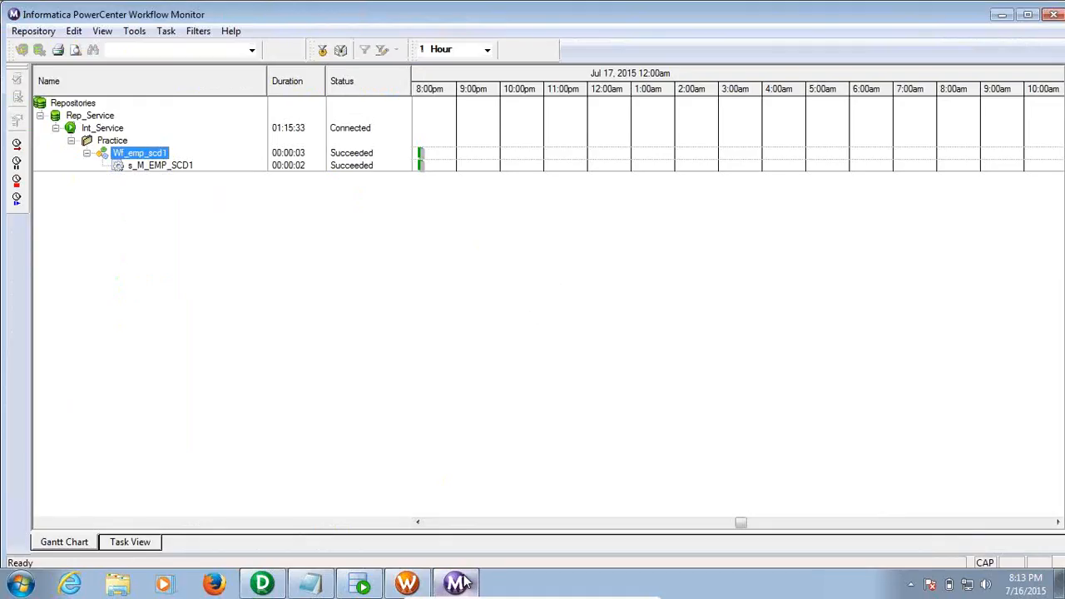
click(361, 584)
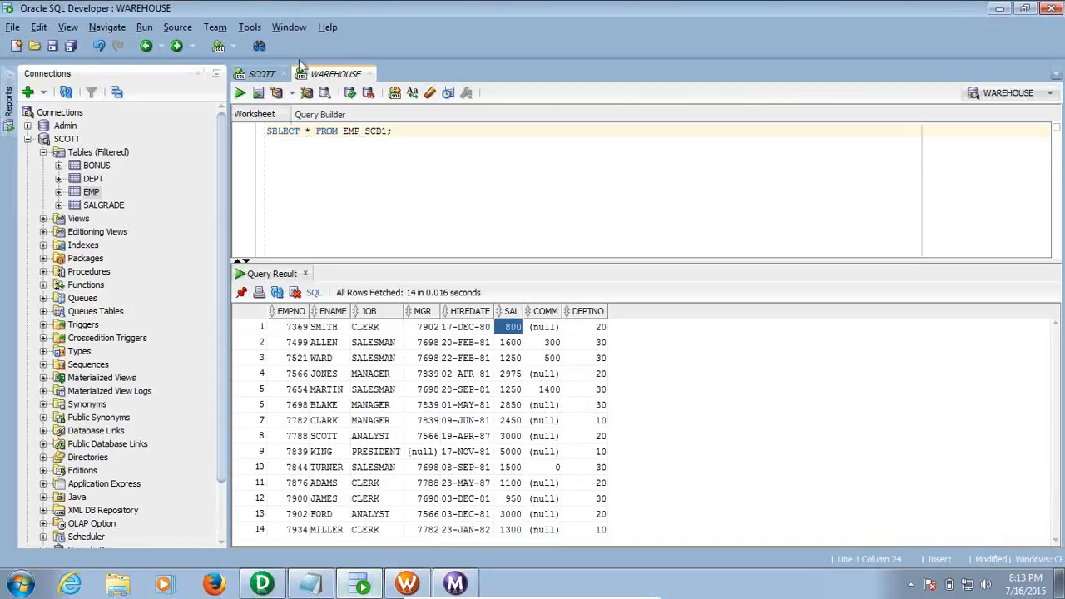
Rerun the EMP_SCD1 query, confirm SMITH now shows 1000 like EMP, and open the EMP table
click(240, 93)
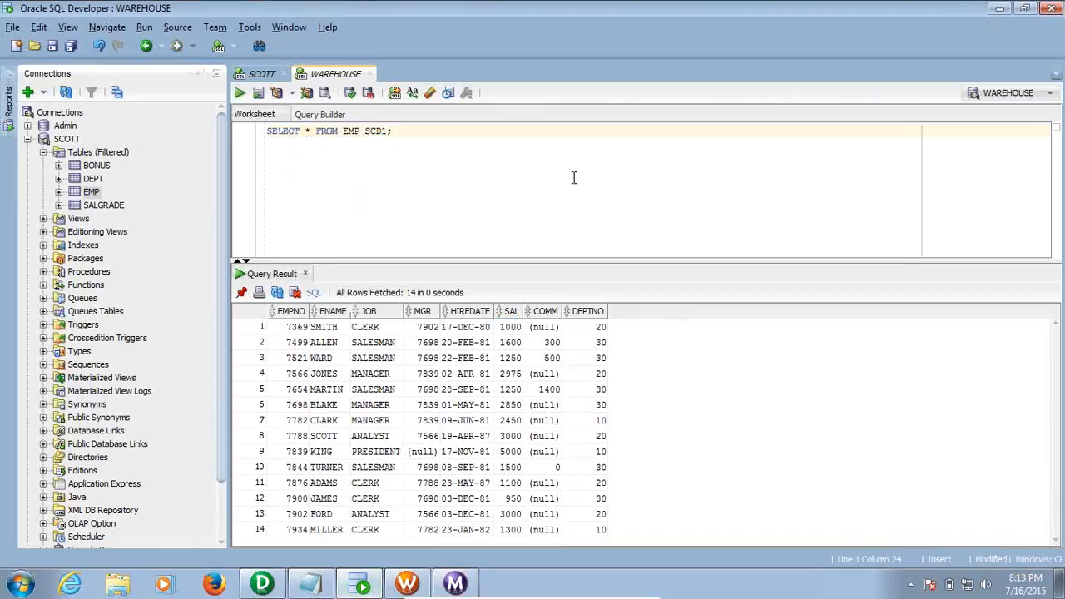
click(506, 330)
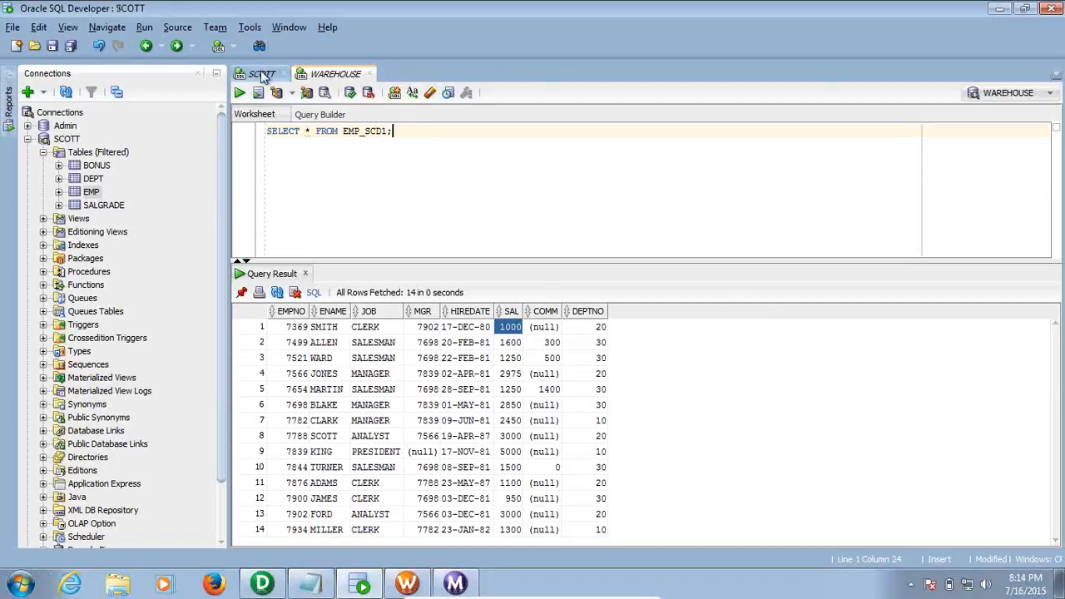
click(262, 75)
click(390, 129)
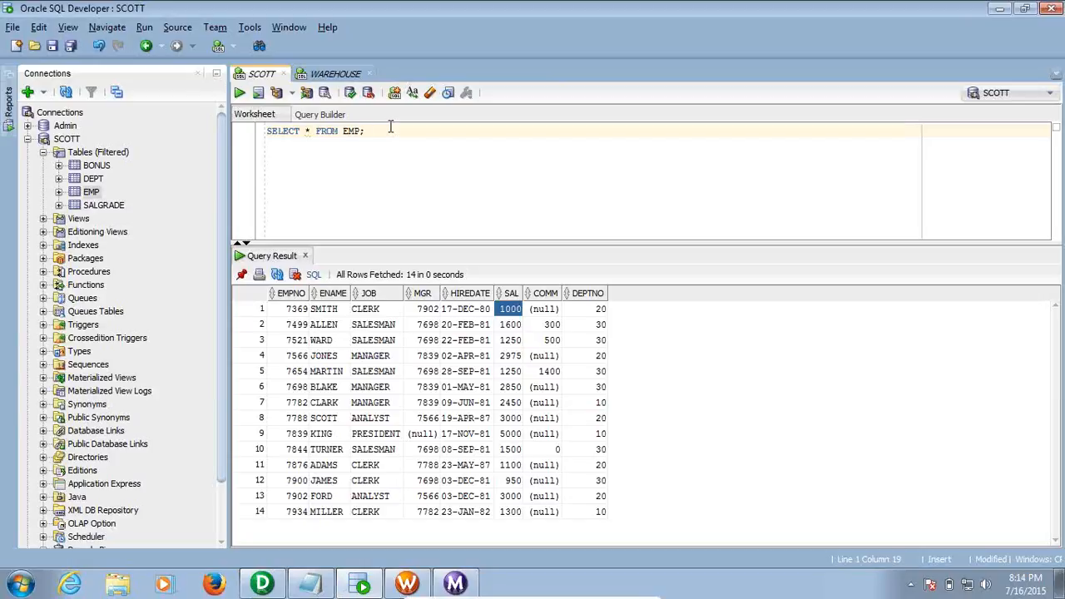
click(323, 74)
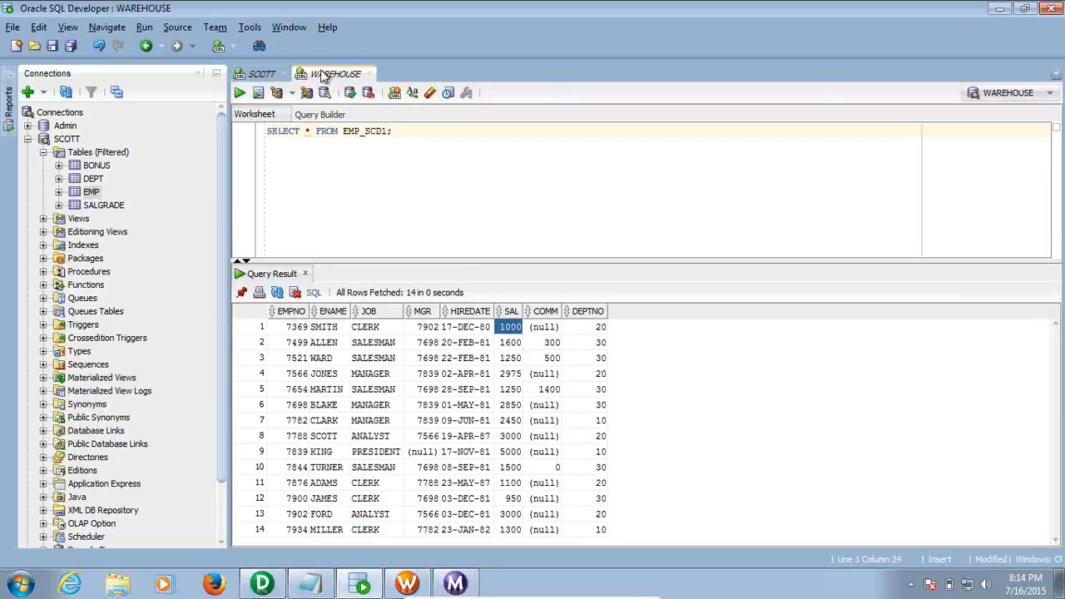
click(262, 74)
click(88, 196)
click(90, 196)
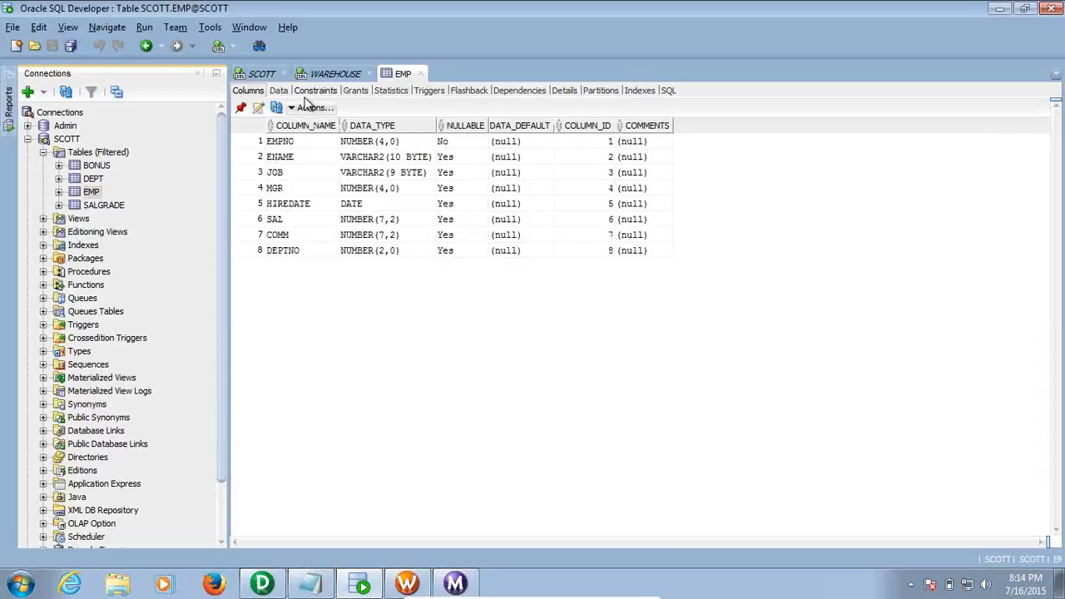
In EMP's Data tab, insert a new row with EMPNO 9999, ENAME ABC and JOB CLERK
click(278, 91)
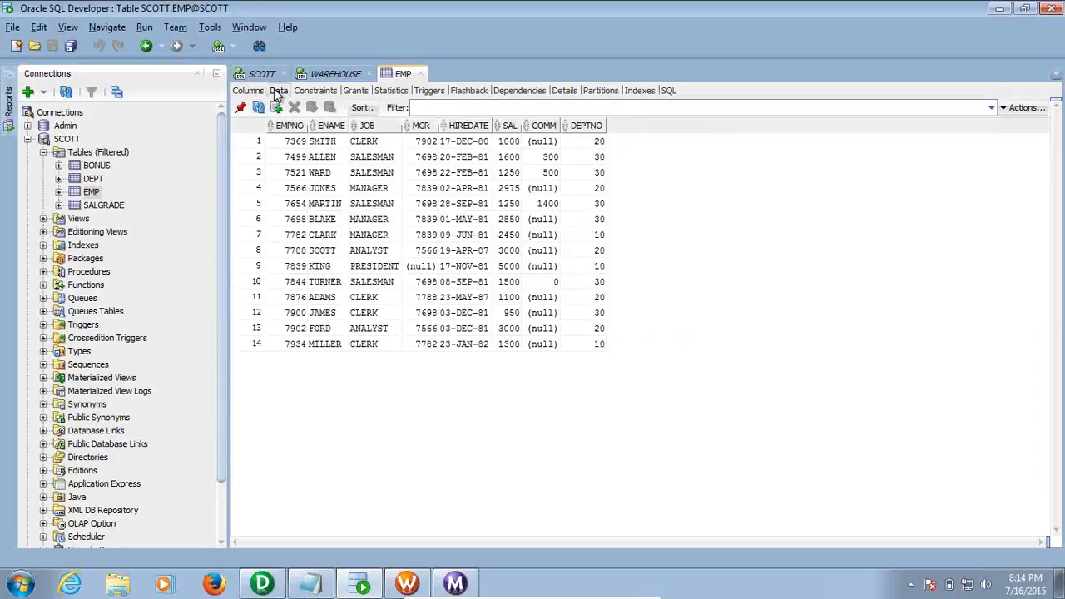
click(289, 349)
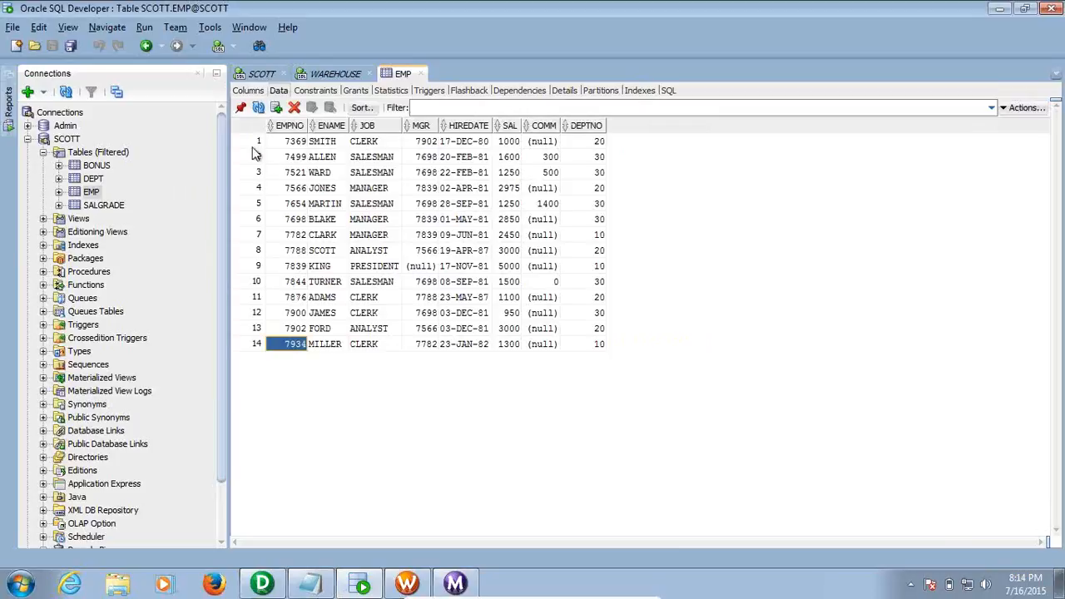
click(276, 108)
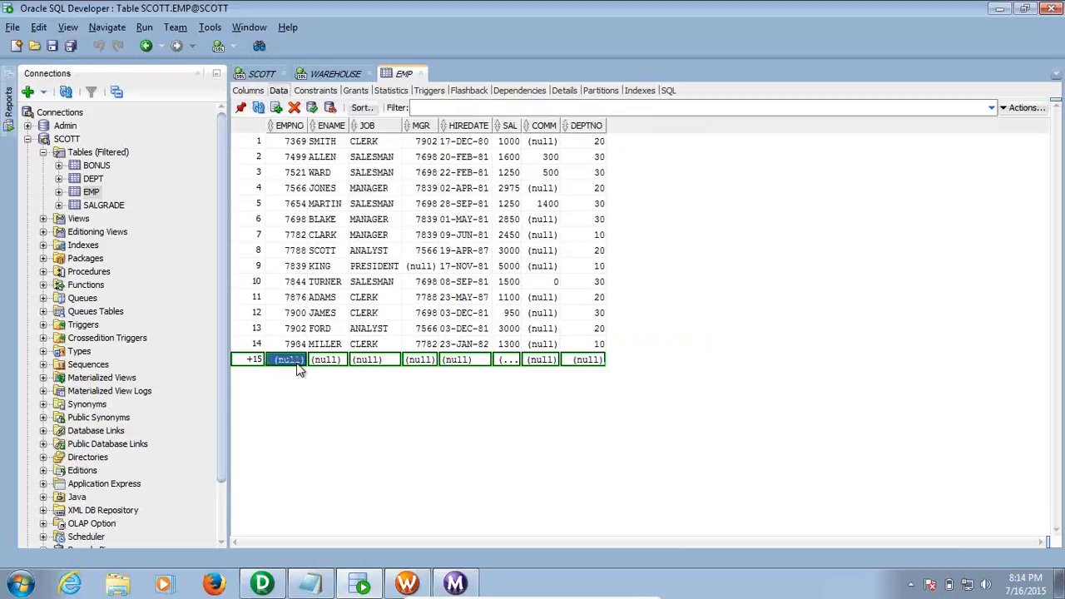
text(9999)
click(328, 360)
click(329, 360)
text(ABC)
double_click(378, 359)
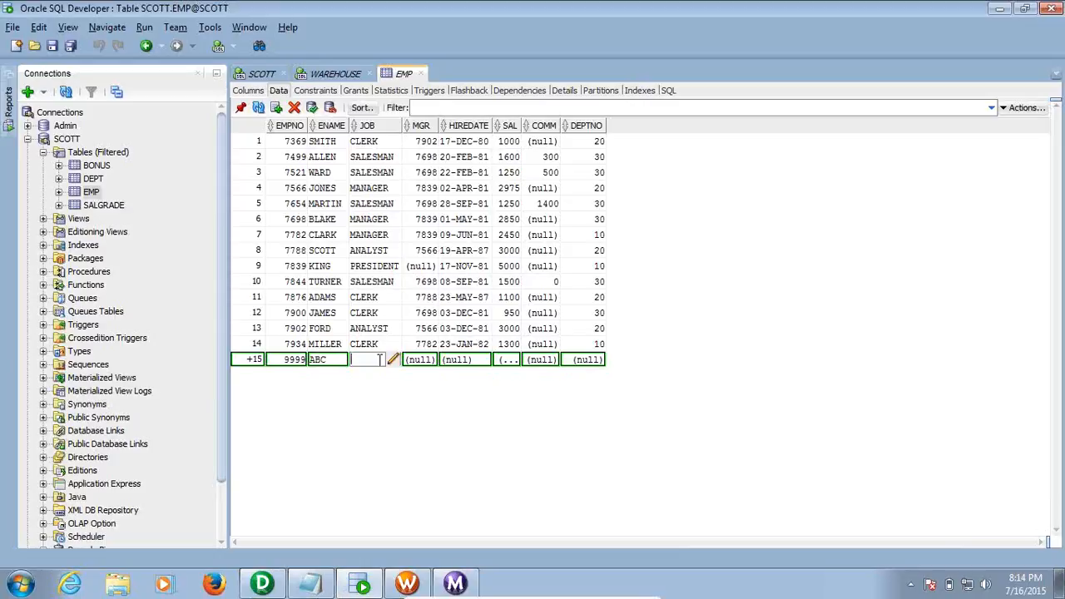
text(CLERK)
Fill in MGR 7566, hire date 12-DEC-1986, salary 5000, commission 100, department 20, and commit
double_click(422, 362)
text(7566)
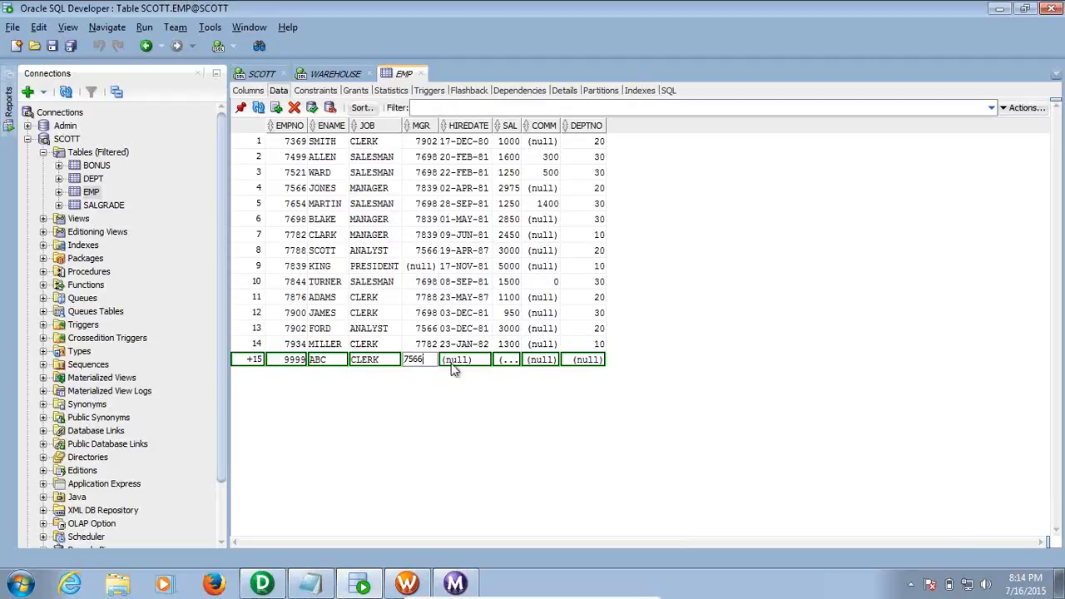
click(457, 369)
double_click(457, 362)
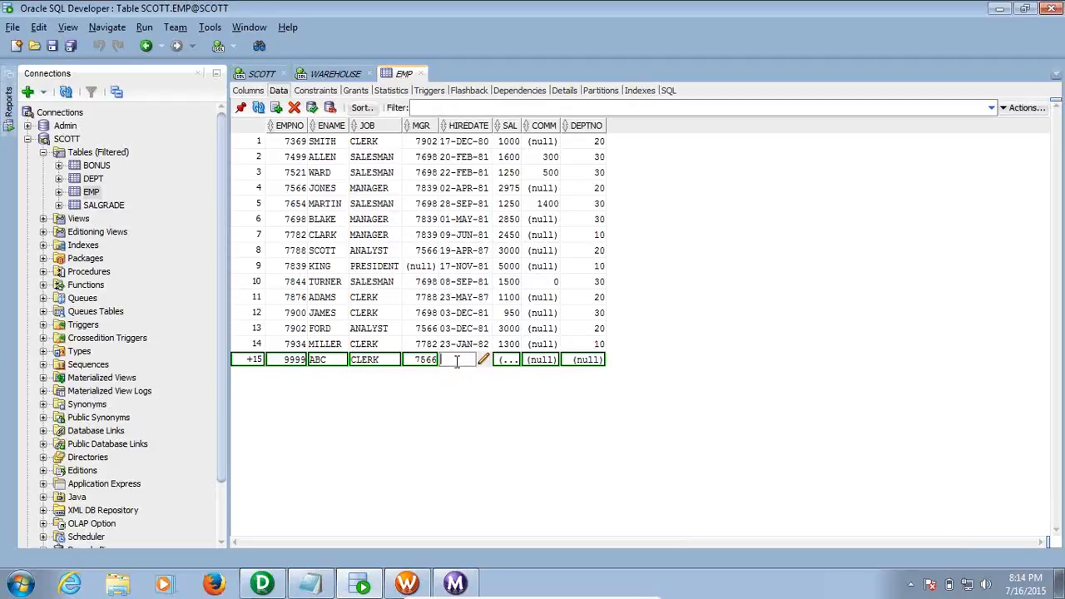
text(SS)
key(BackSpace)
key(BackSpace)
text(12-)
text(DEC)
text(-)
text(1)
text(986)
click(503, 360)
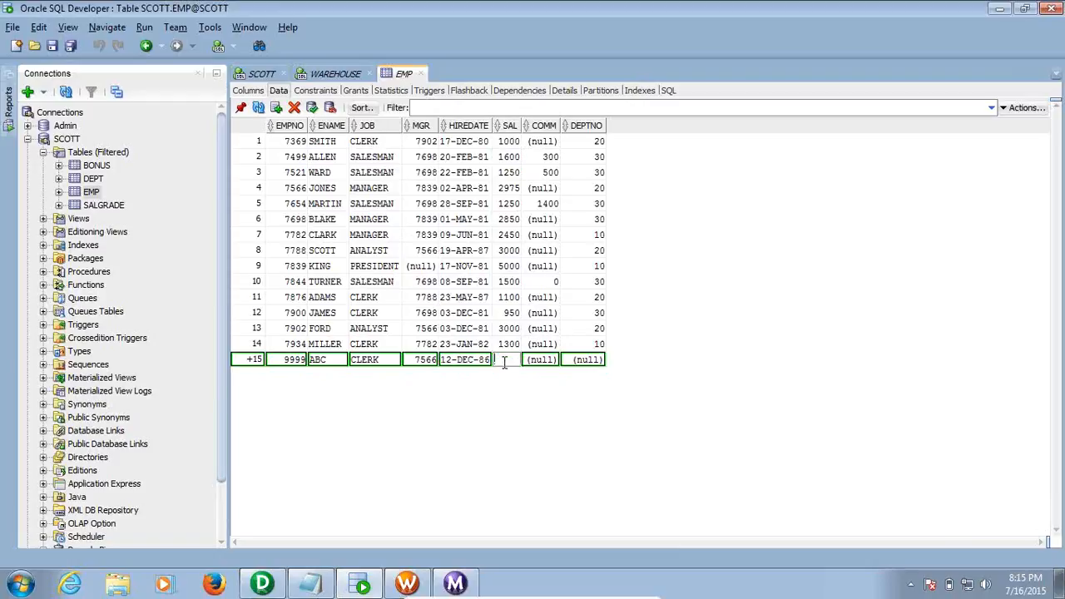
text(5000)
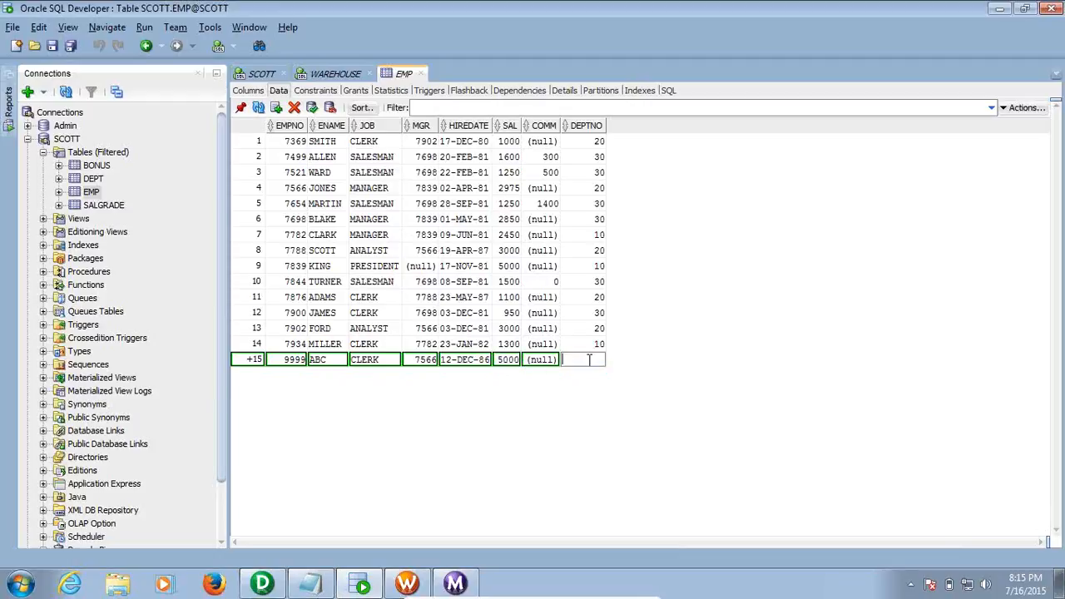
click(549, 368)
click(547, 359)
text(100)
click(580, 359)
click(580, 360)
text(20)
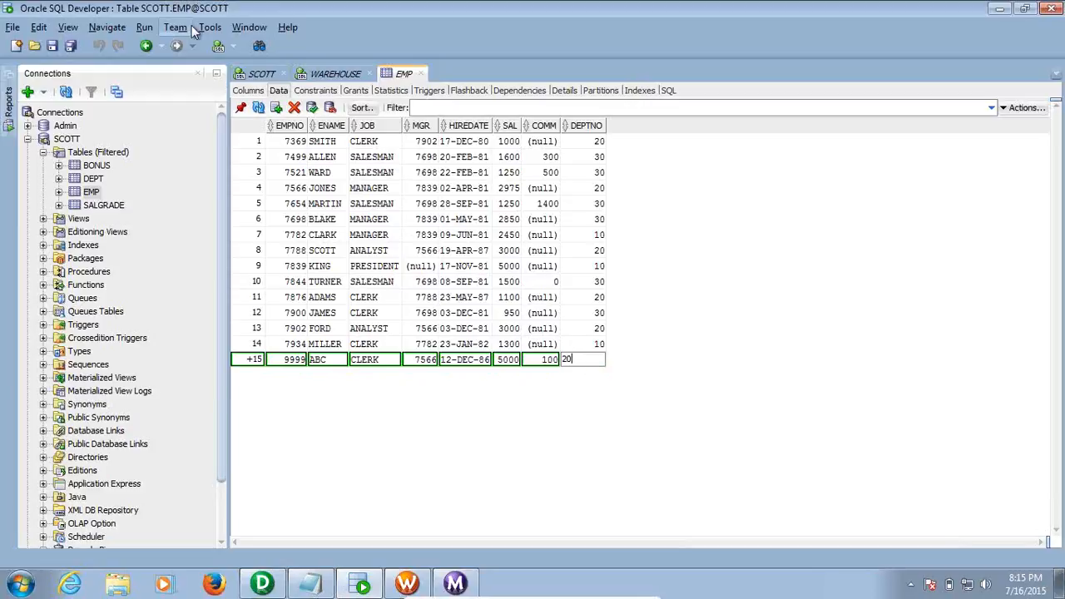
click(313, 110)
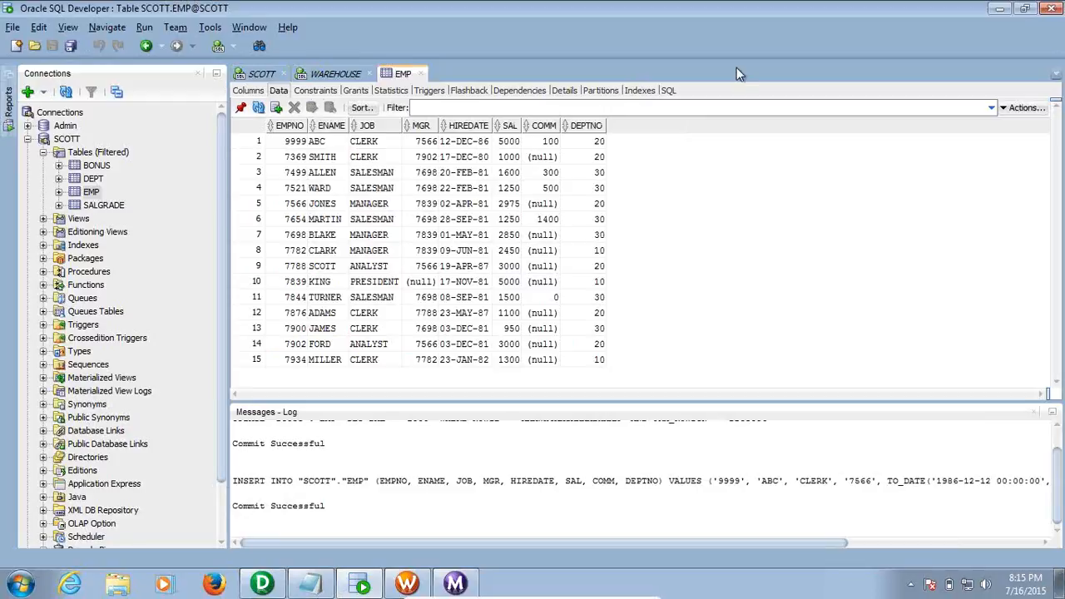
Rerun SELECT * FROM EMP in the SCOTT worksheet and inspect the new 9999 ABC row
click(1034, 415)
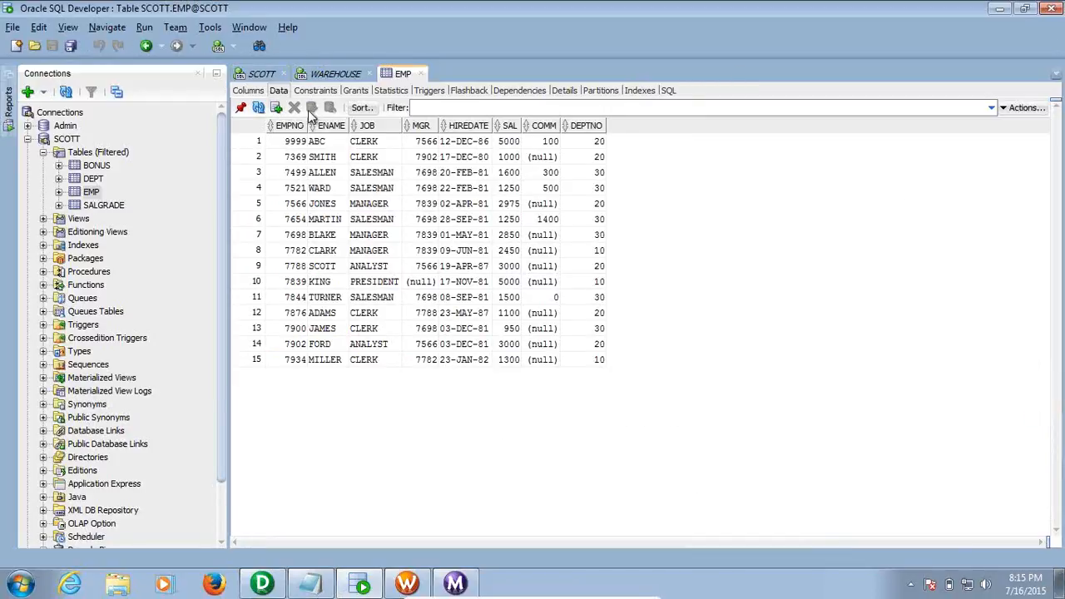
click(421, 74)
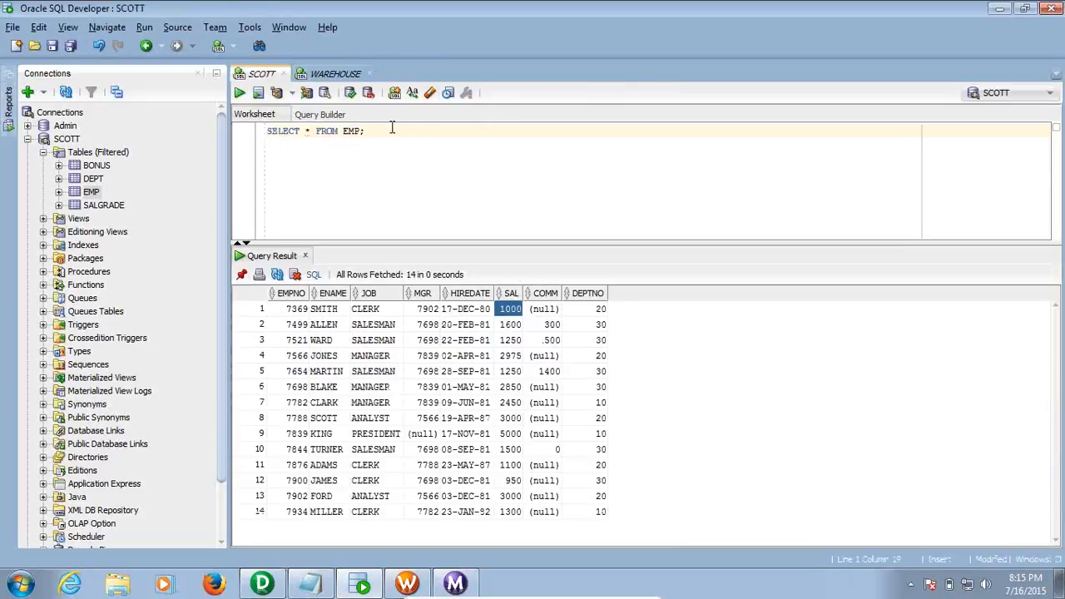
click(240, 93)
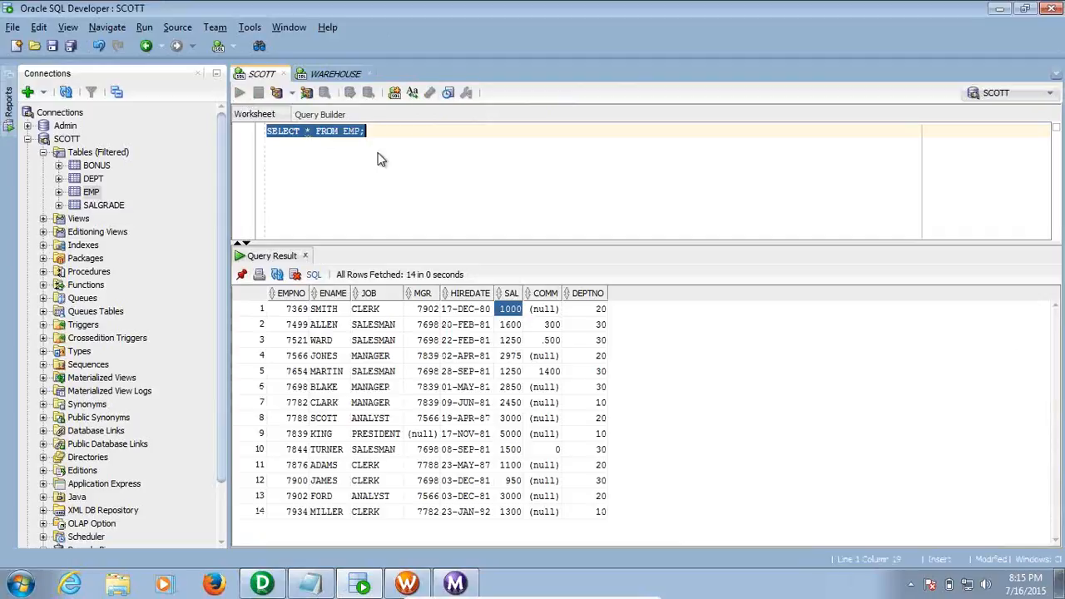
click(296, 527)
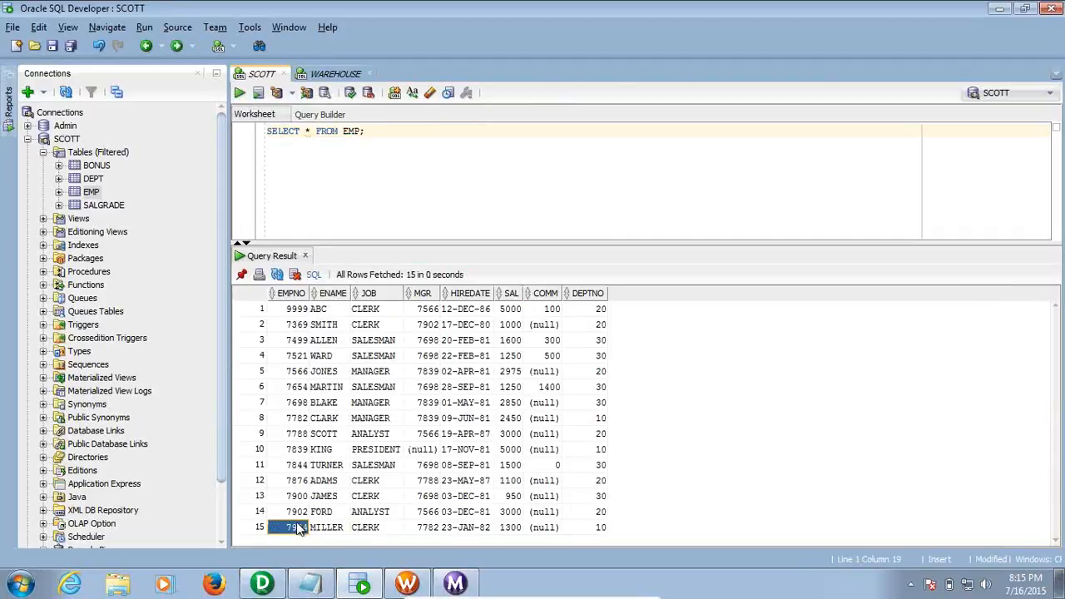
click(314, 308)
click(298, 309)
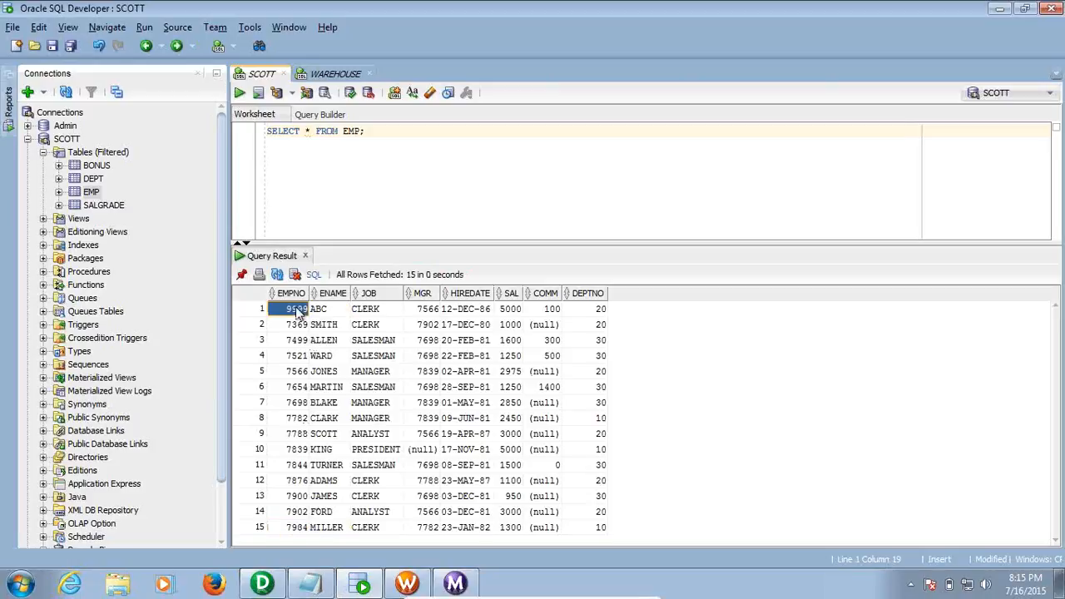
key(shift+Right)
key(shift+Right)
key(shift+Right)
key(shift+Right)
key(shift+Right)
key(shift+Right)
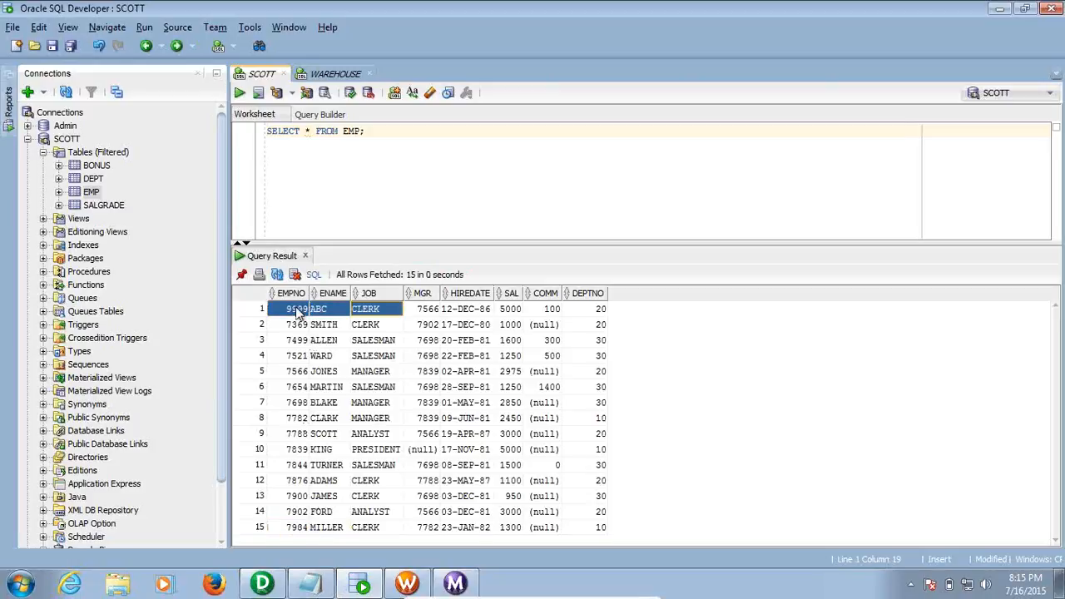
key(shift+Right)
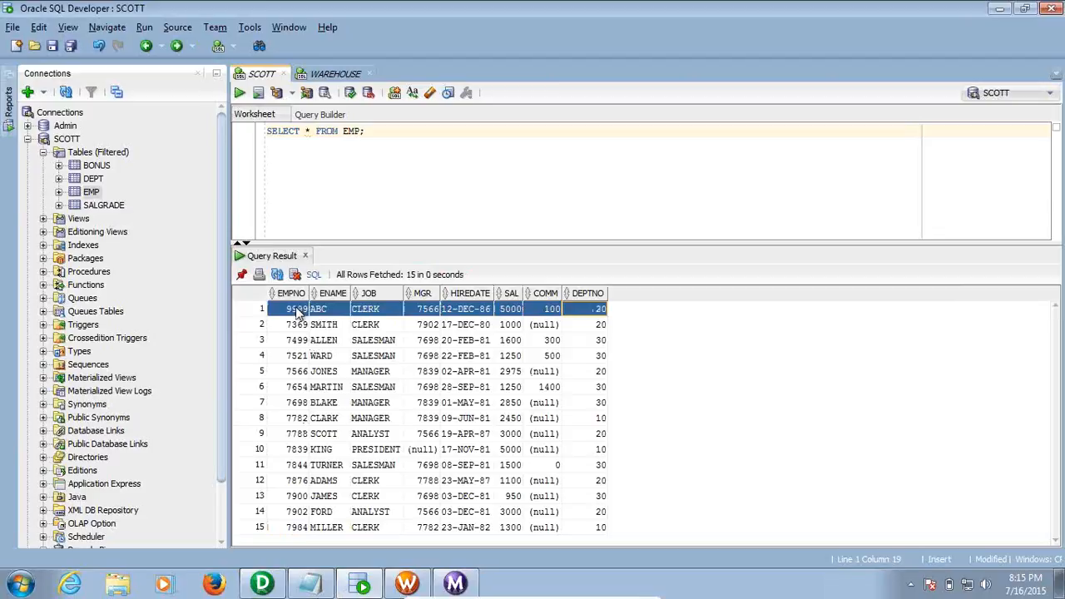
Rerun the EMP_SCD1 query in the WAREHOUSE worksheet, confirming it still returns 14 rows
click(332, 74)
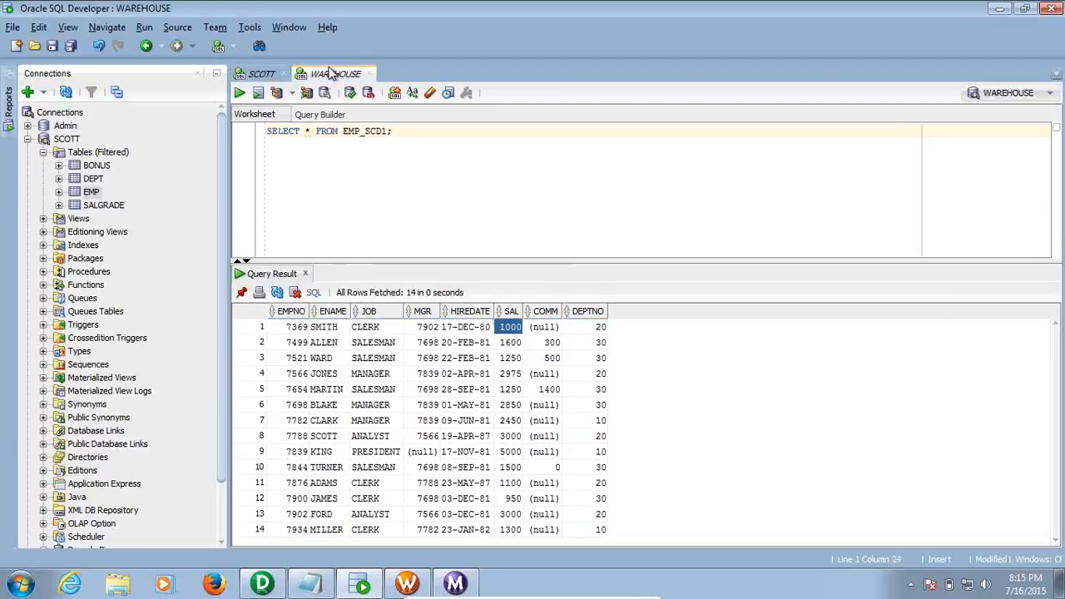
click(239, 92)
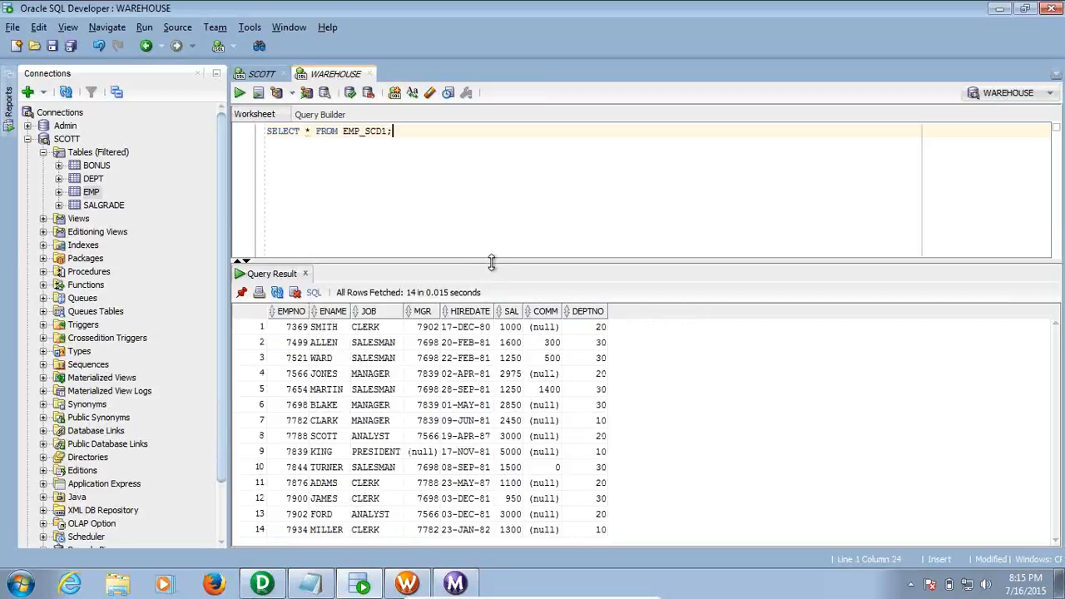
drag(491, 261, 488, 216)
drag(291, 280, 583, 484)
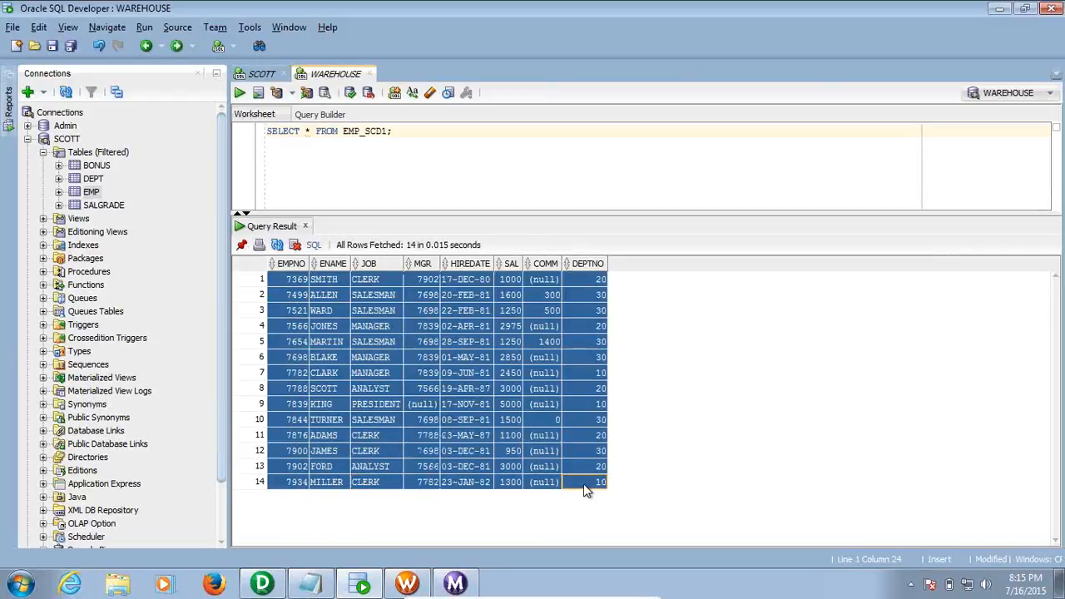
click(506, 164)
Start the Wf_emp_scd1 workflow and confirm its success in Workflow Monitor
click(410, 583)
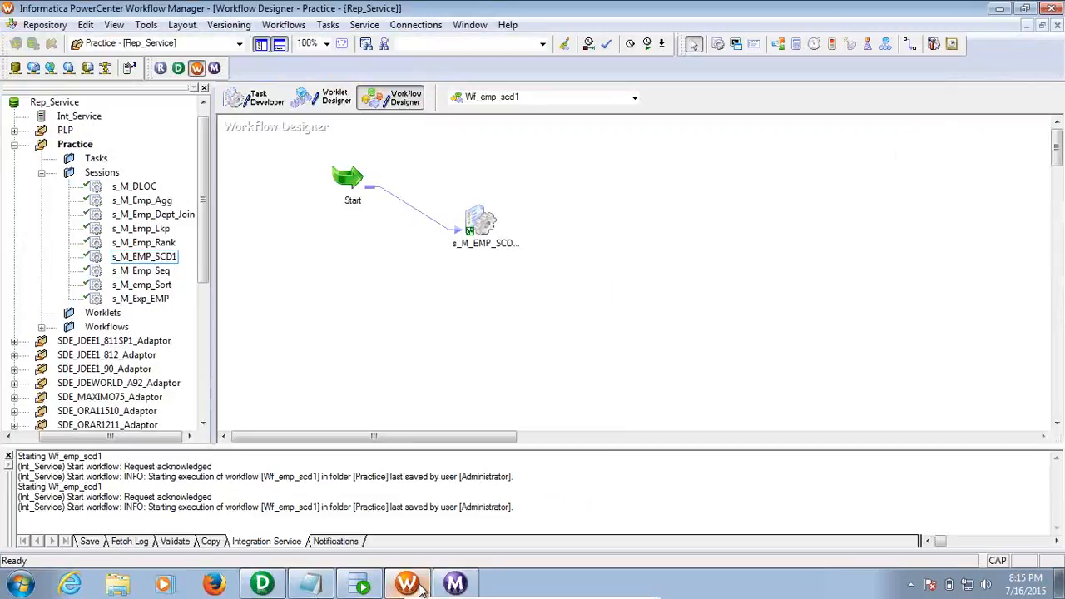
click(645, 44)
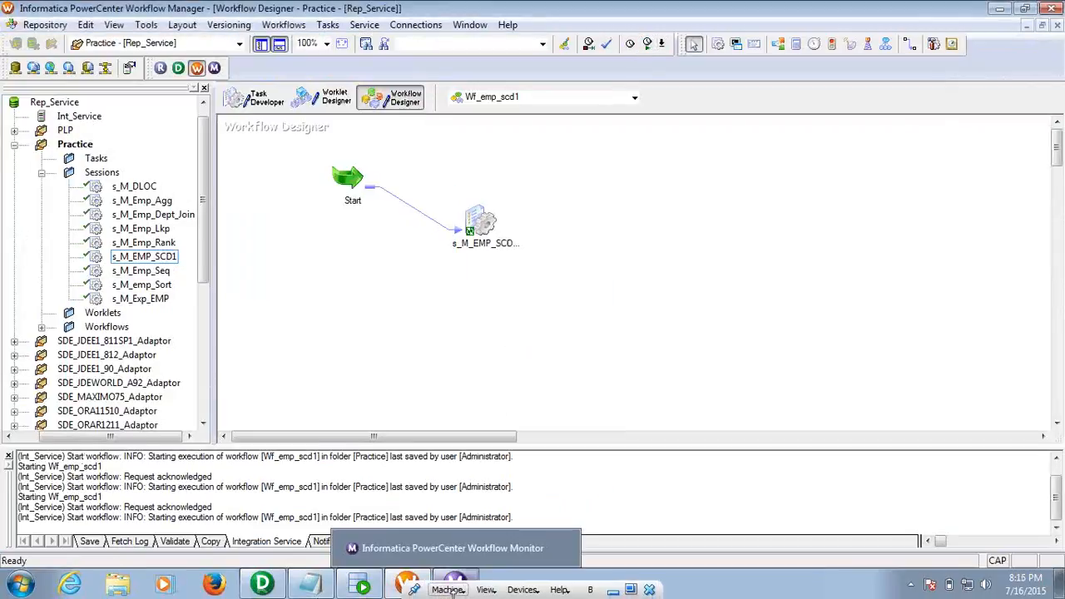
click(466, 582)
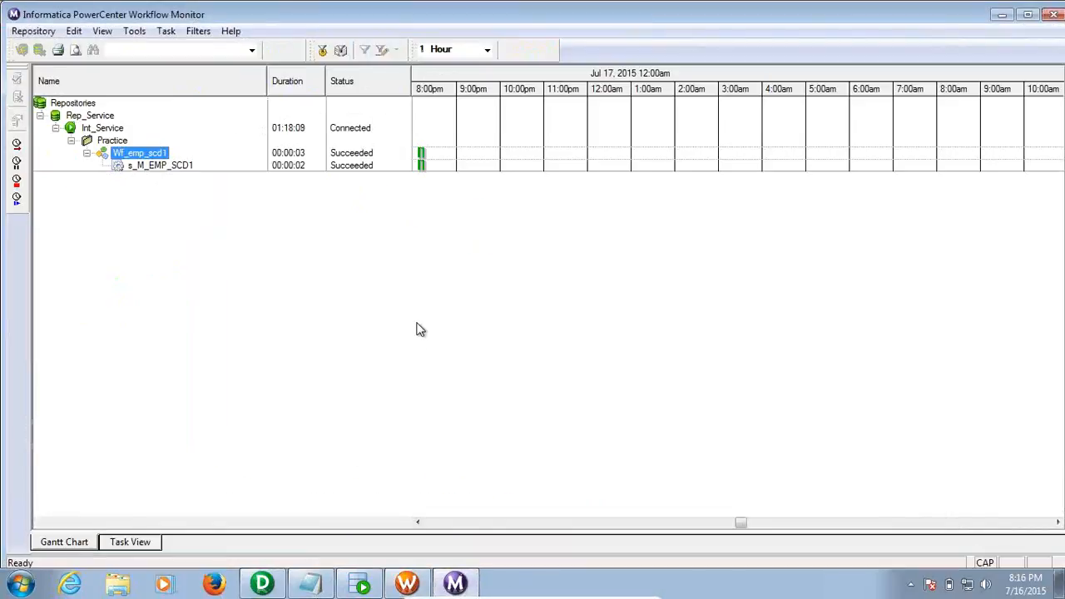
Rerun the EMP_SCD1 query and check the new 9999 ABC row among 15 rows
click(360, 584)
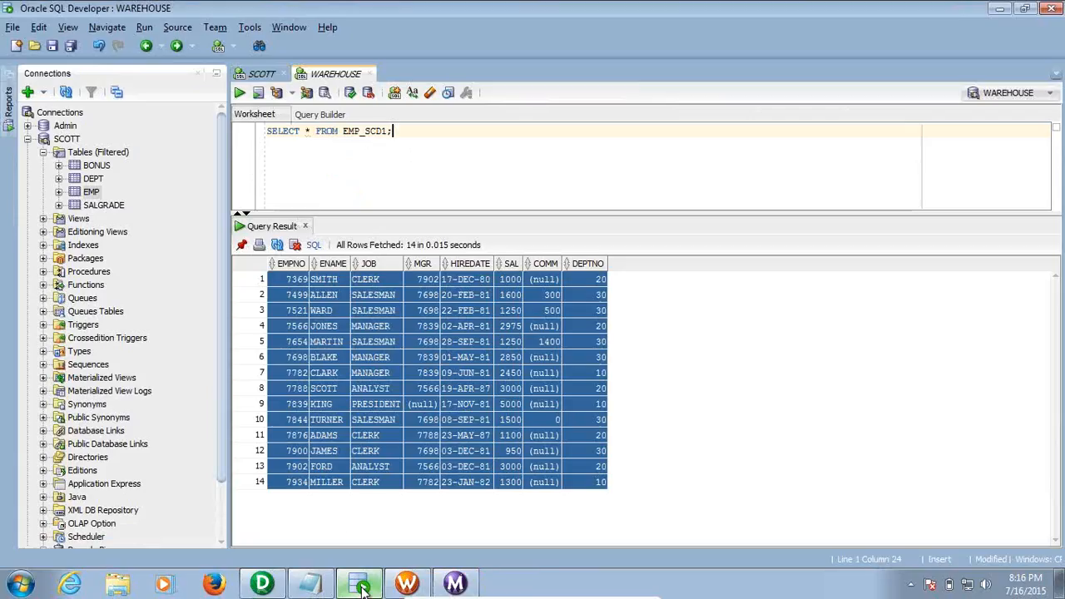
click(239, 93)
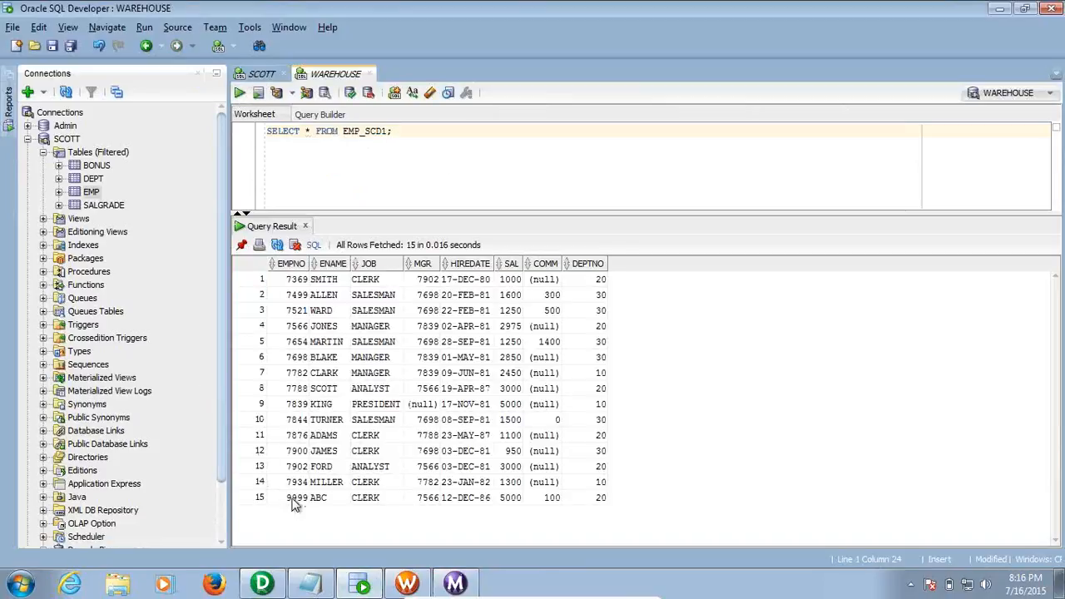
click(297, 499)
key(shift+Right)
key(shift+Right)
key(shift+Right)
key(shift+Right)
key(shift+Right)
key(shift+Right)
key(shift+Right)
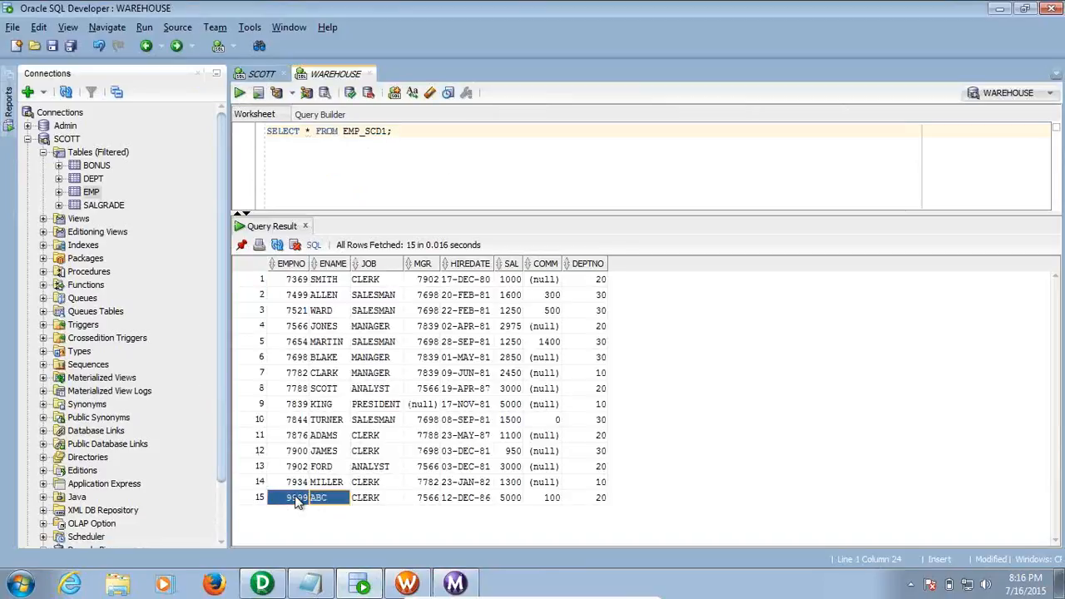